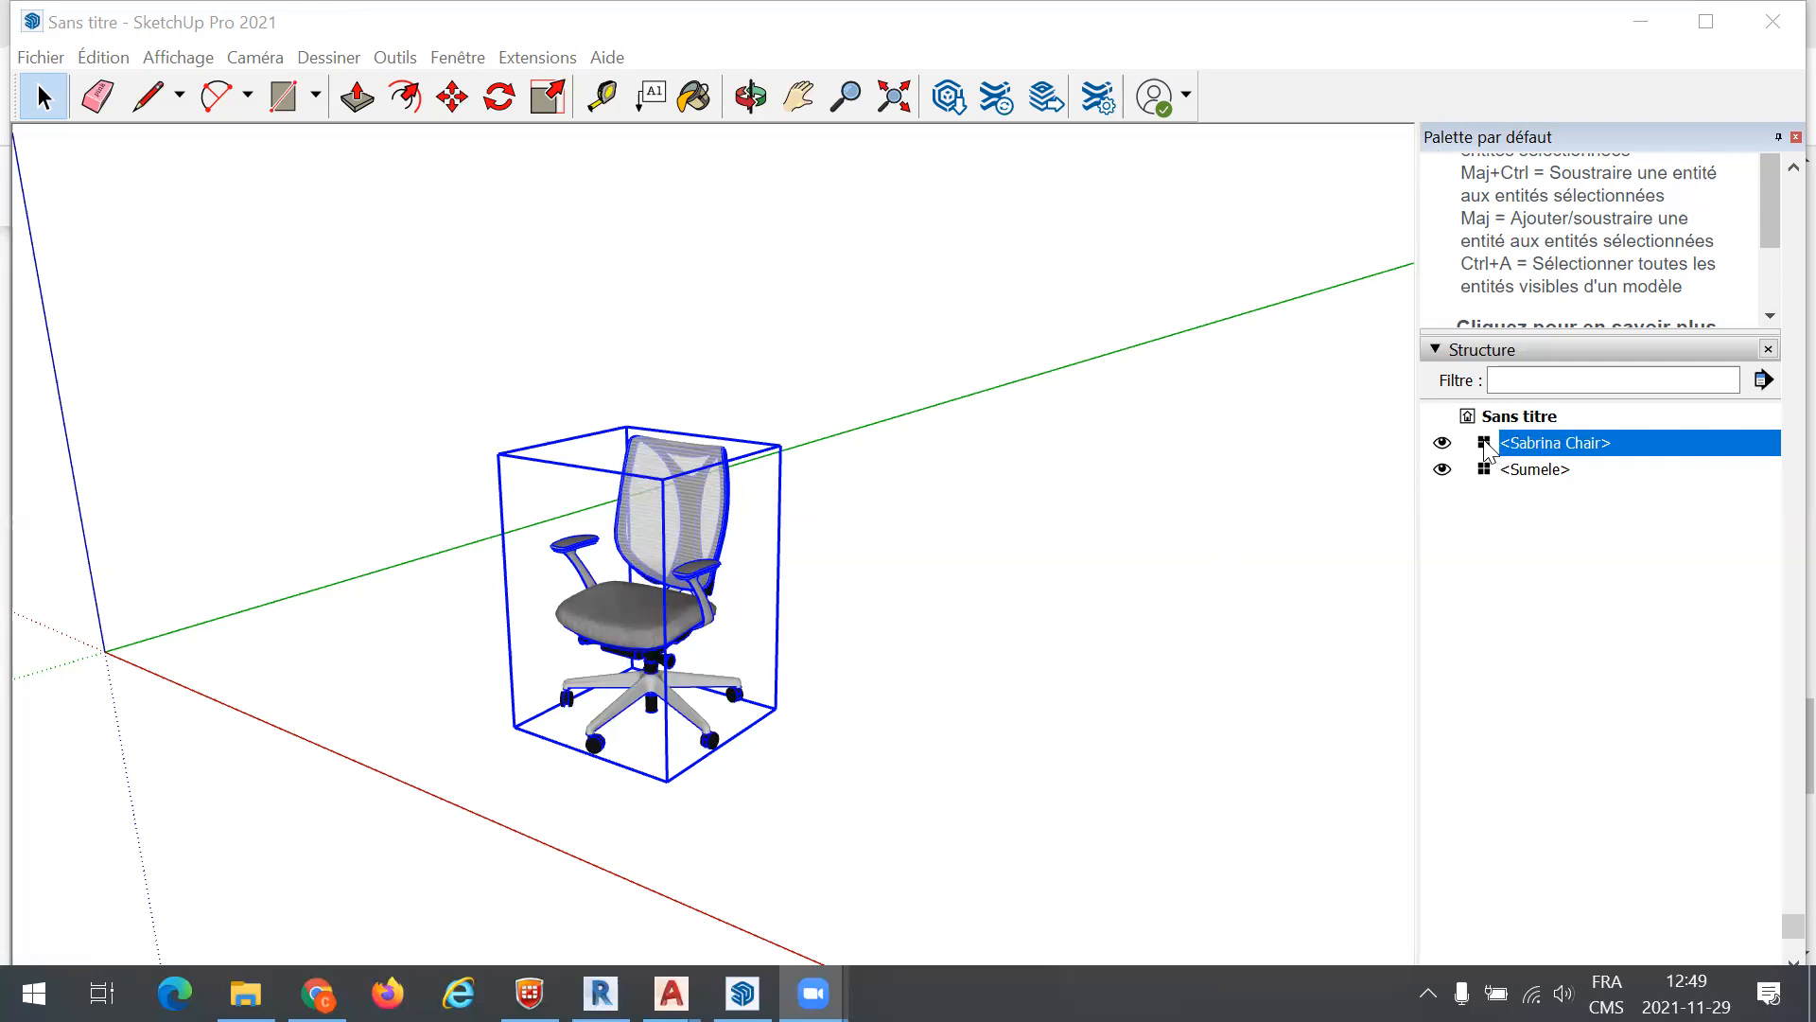
Save the Sabrina Chair component as Sabrina Chair.skp on the desktop (Bureau)
right_click(679, 544)
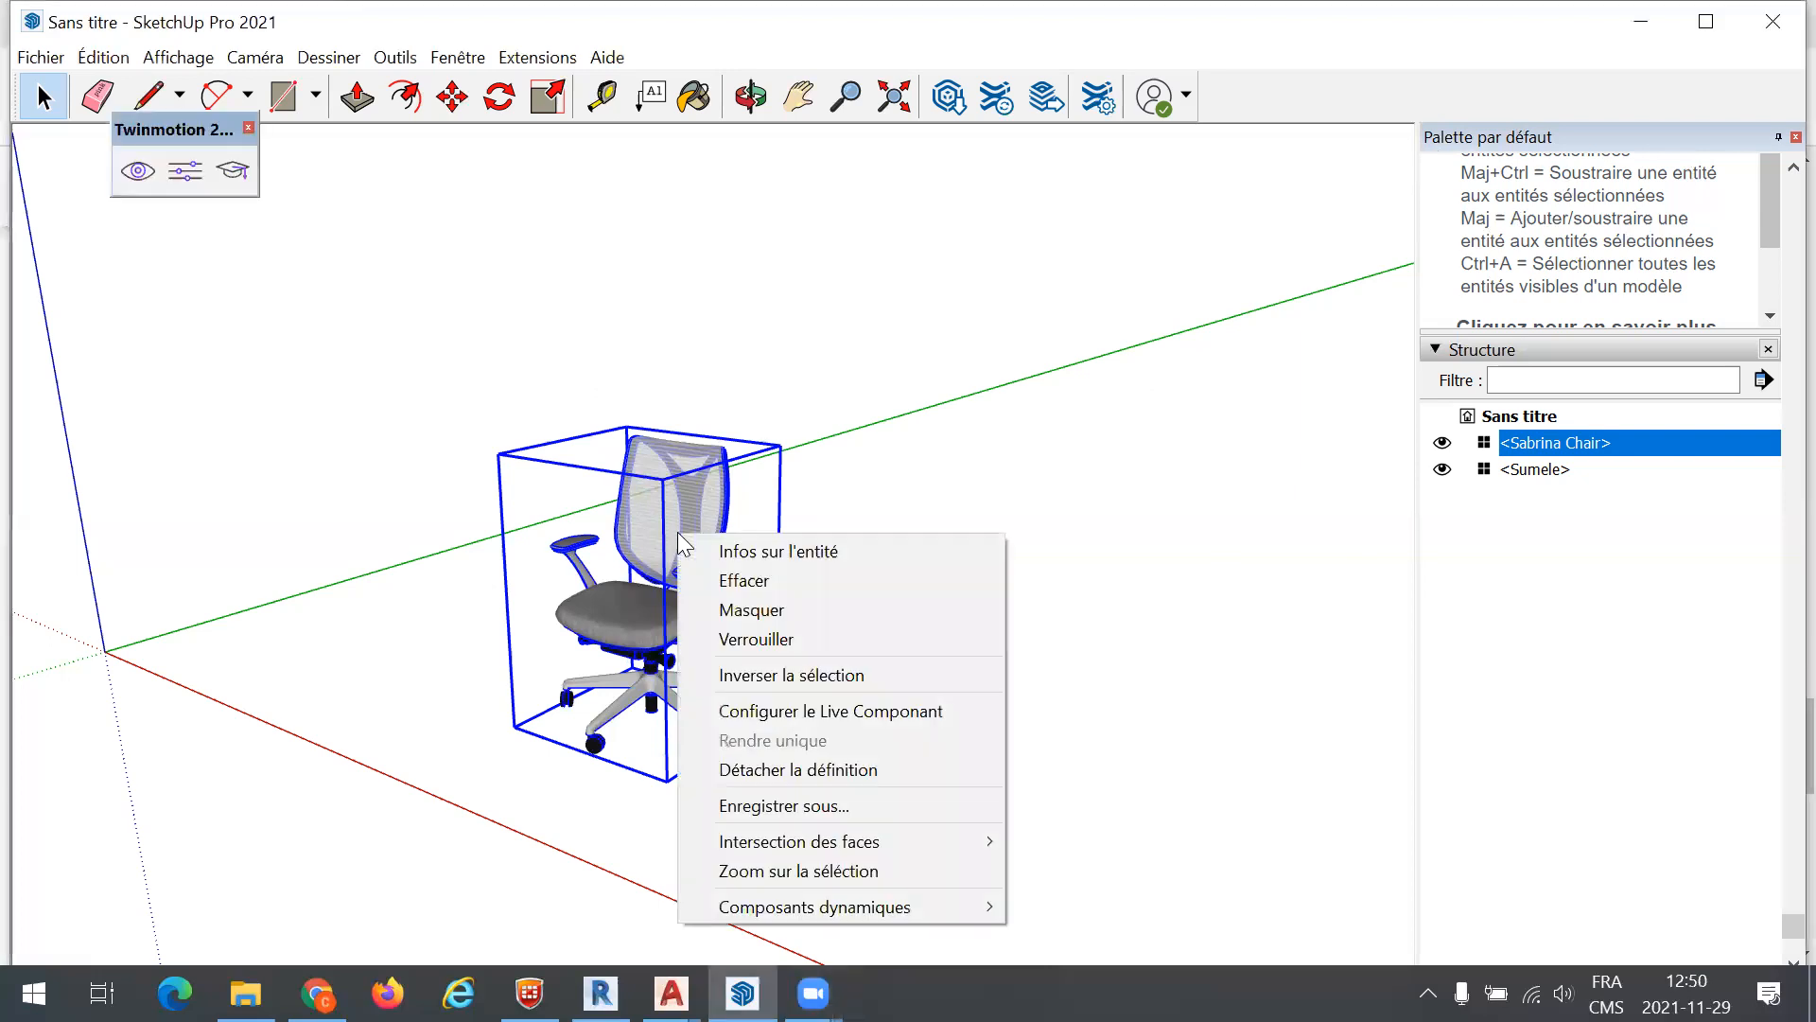
left_click(799, 805)
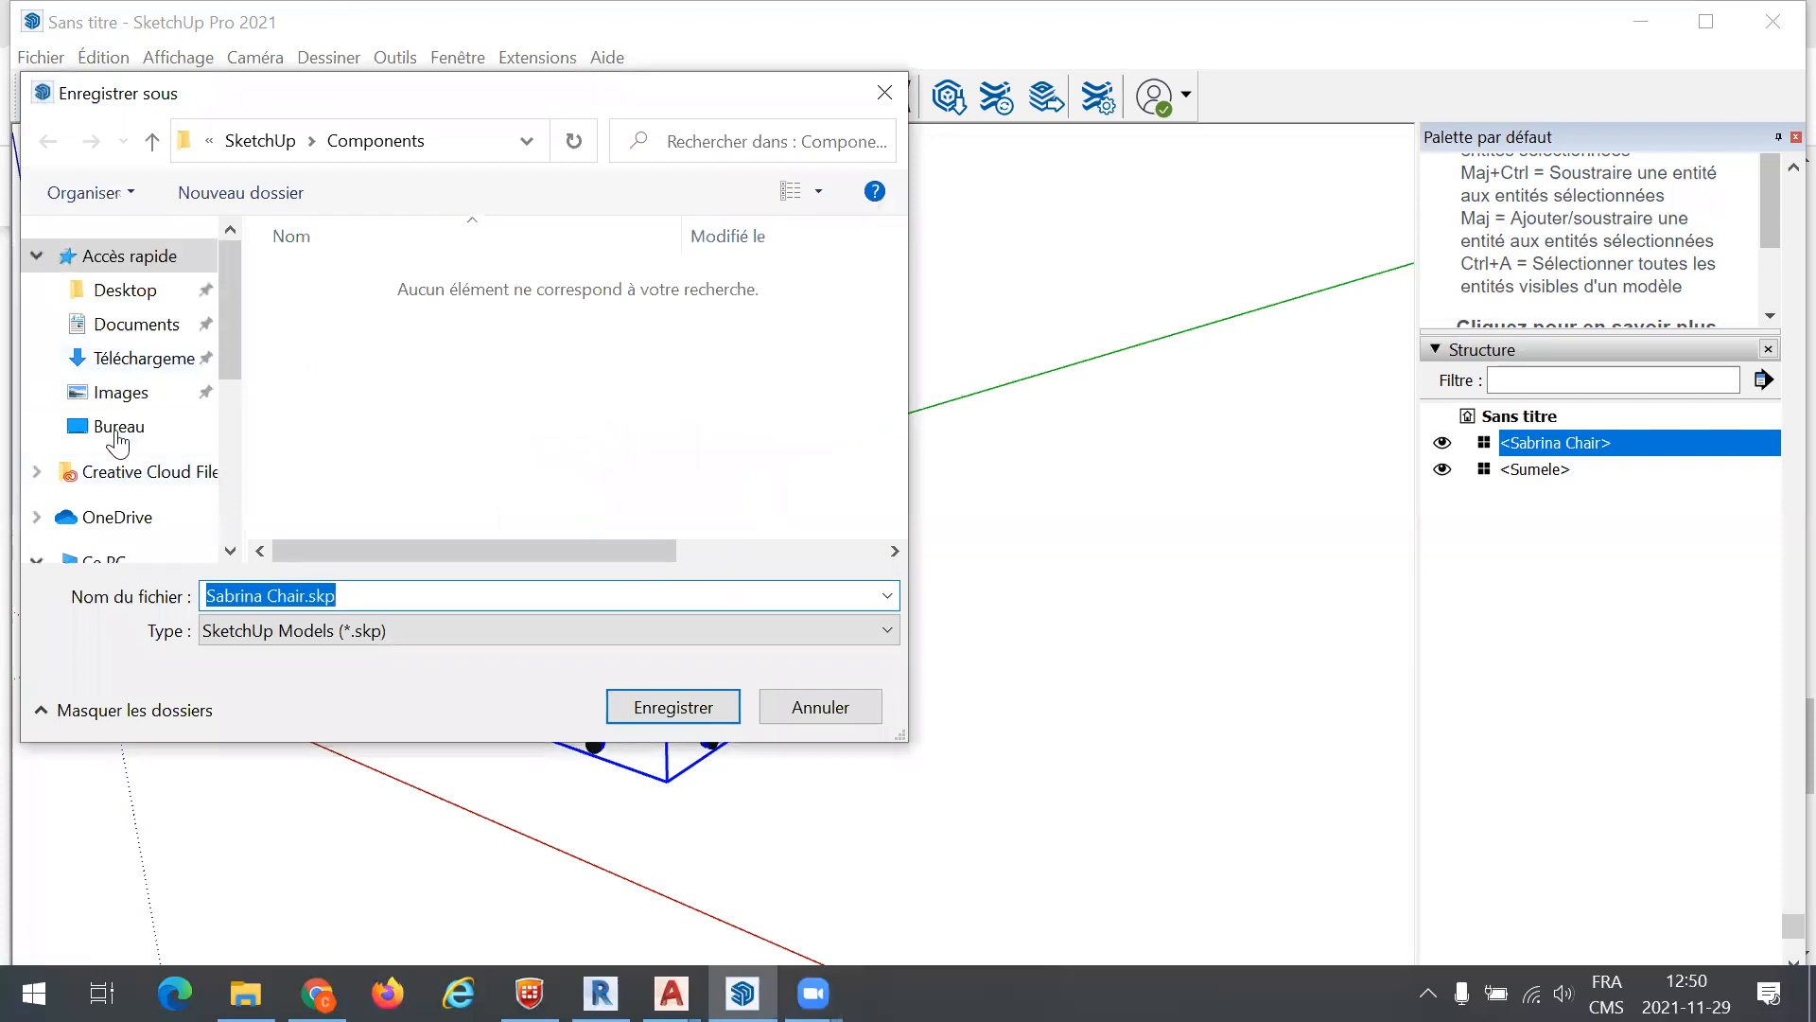
left_click(119, 427)
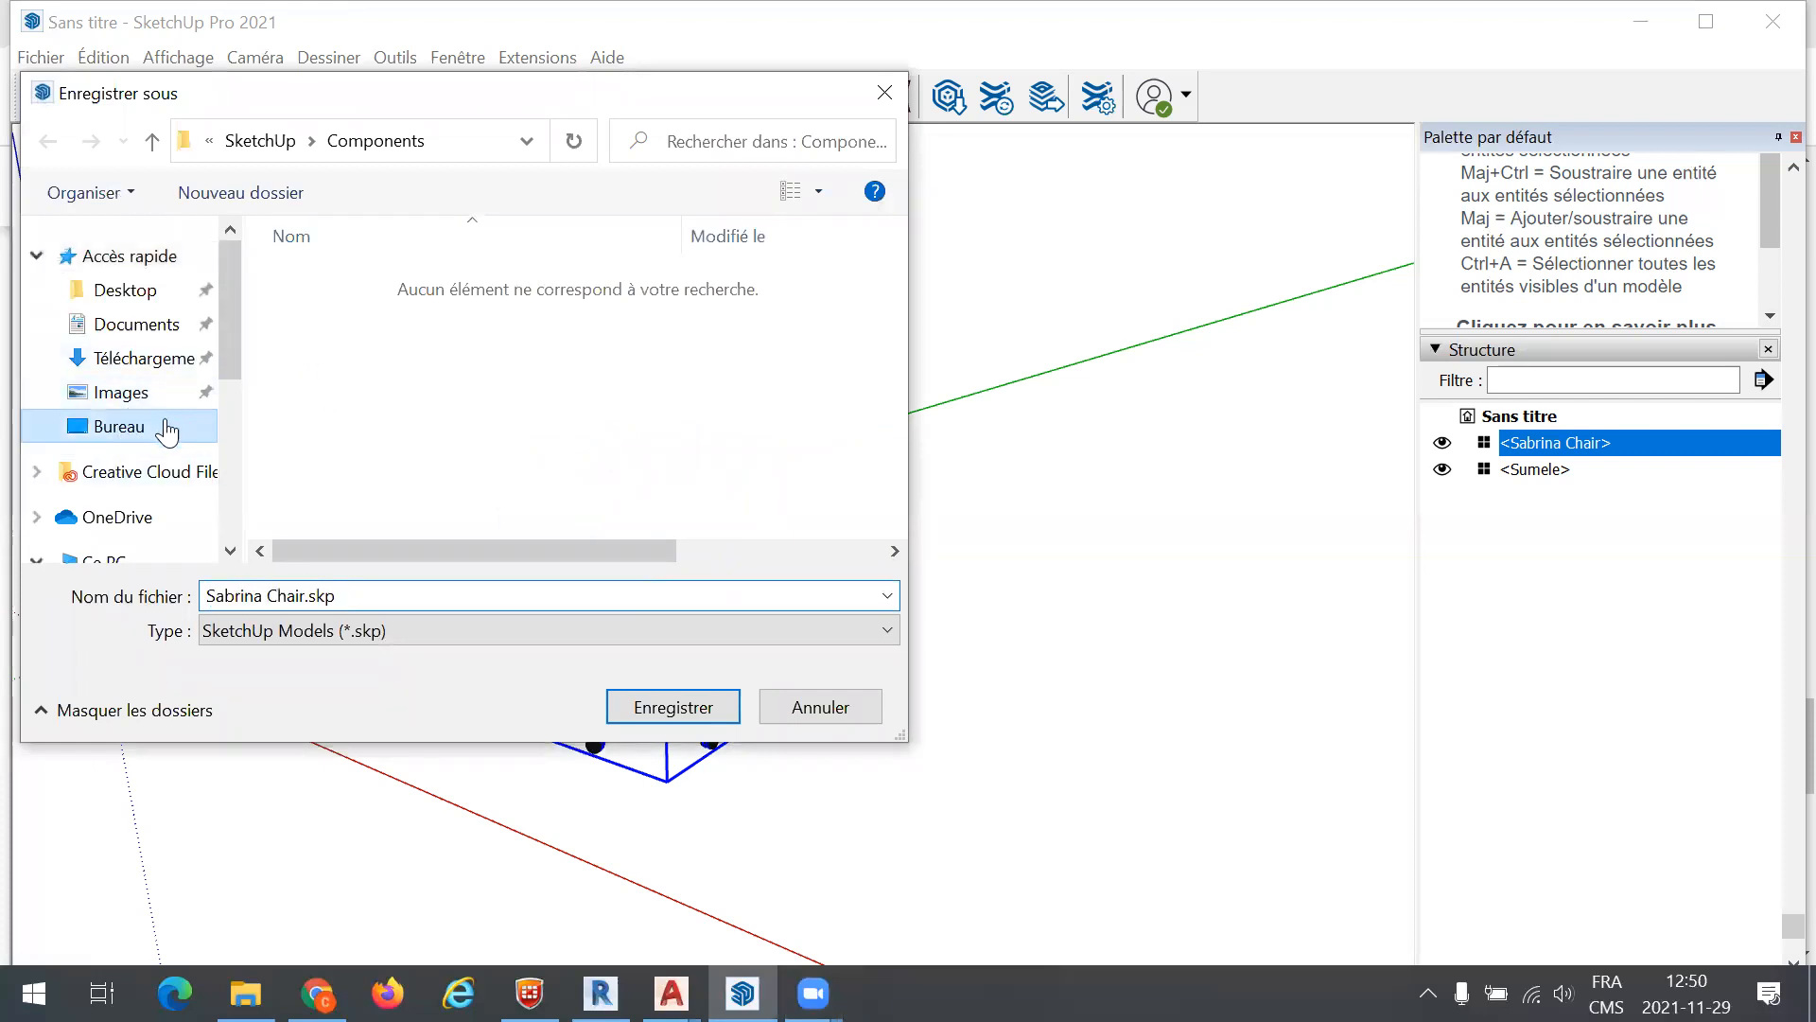
left_click(673, 708)
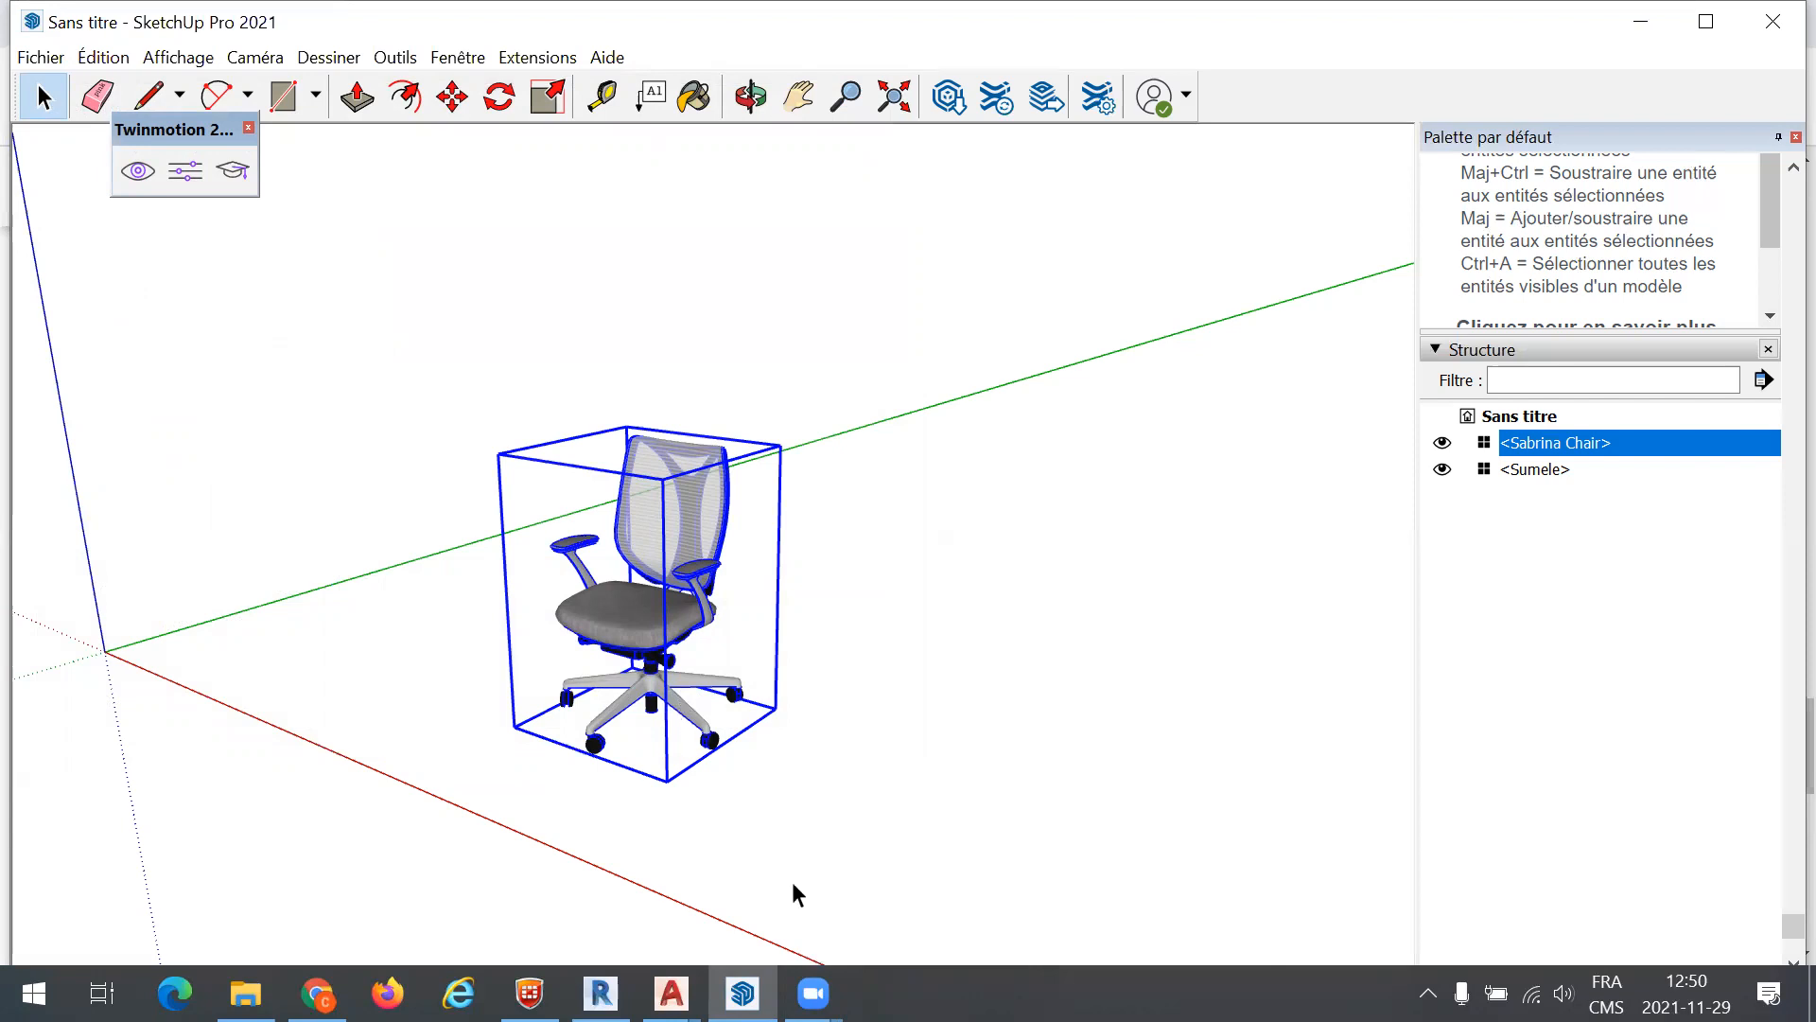
Switch to AutoCAD and start a Wblock export of the desk with its base point at the back-left foot corner of the side panel
key("alt+Tab")
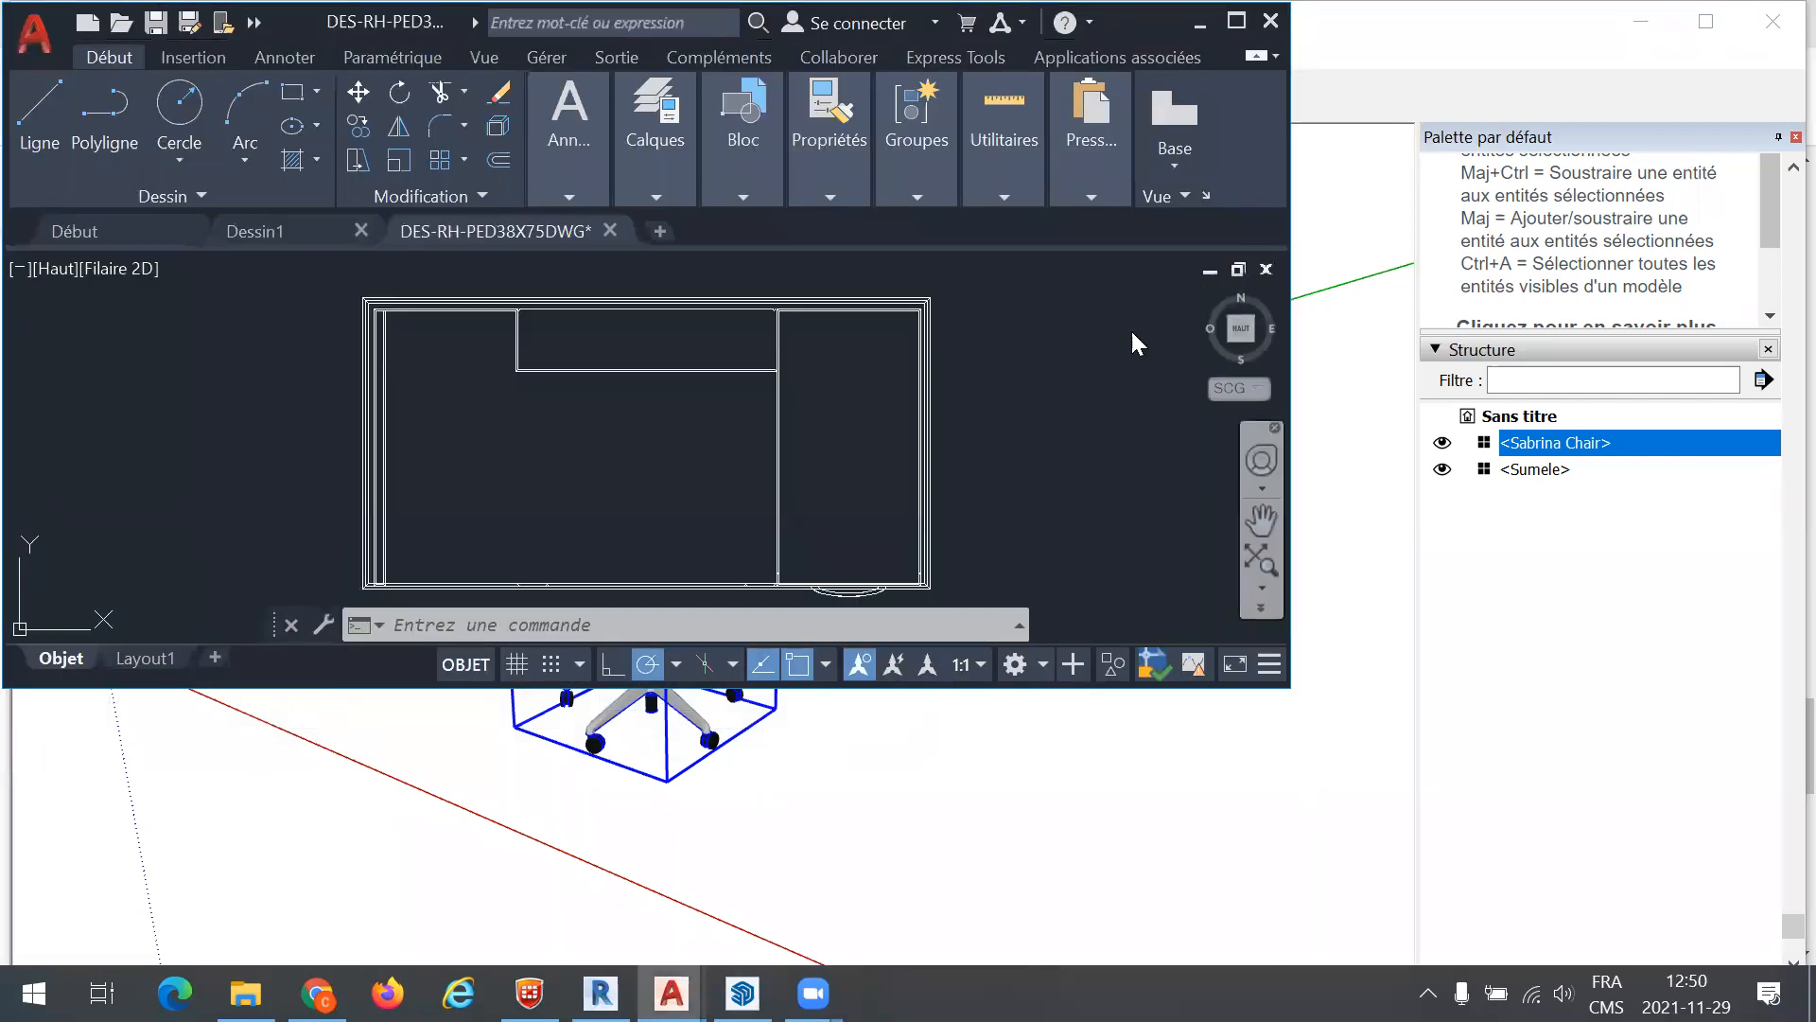
left_click(1237, 21)
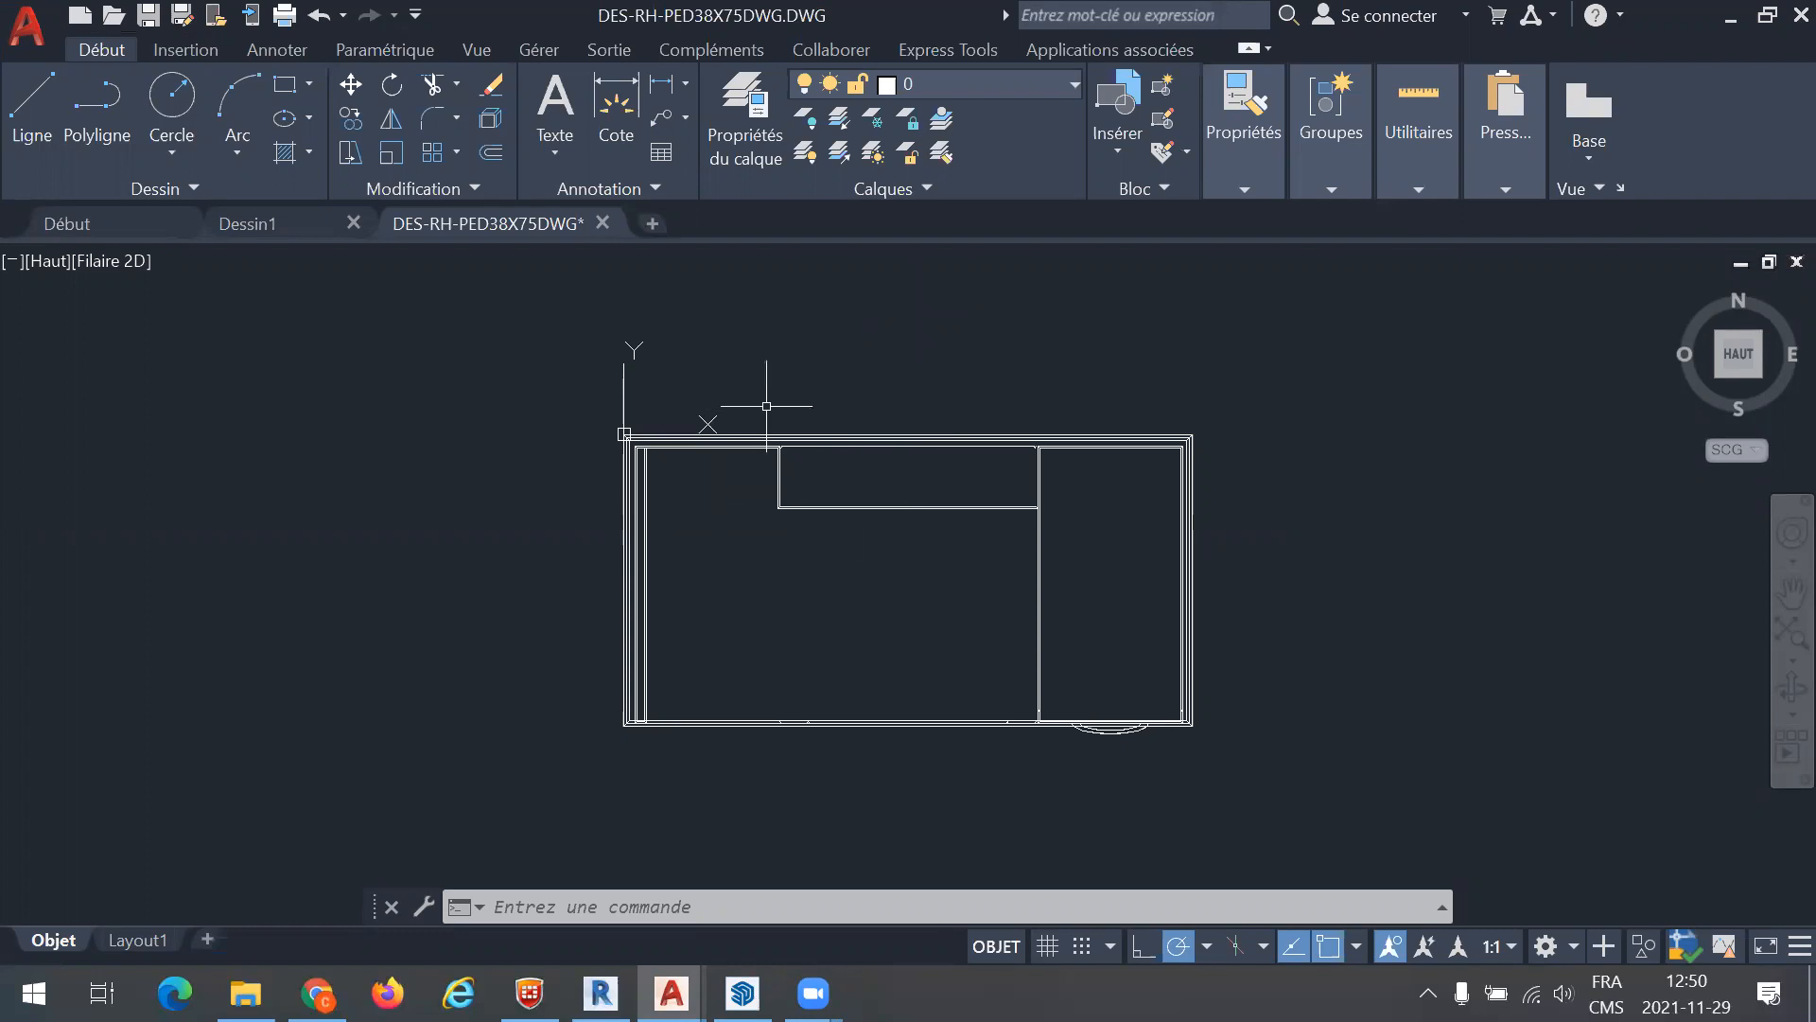
mouse_move(955, 645)
middle_mouse_down()
mouse_move(949, 531)
mouse_move(981, 455)
mouse_move(1057, 738)
middle_mouse_up()
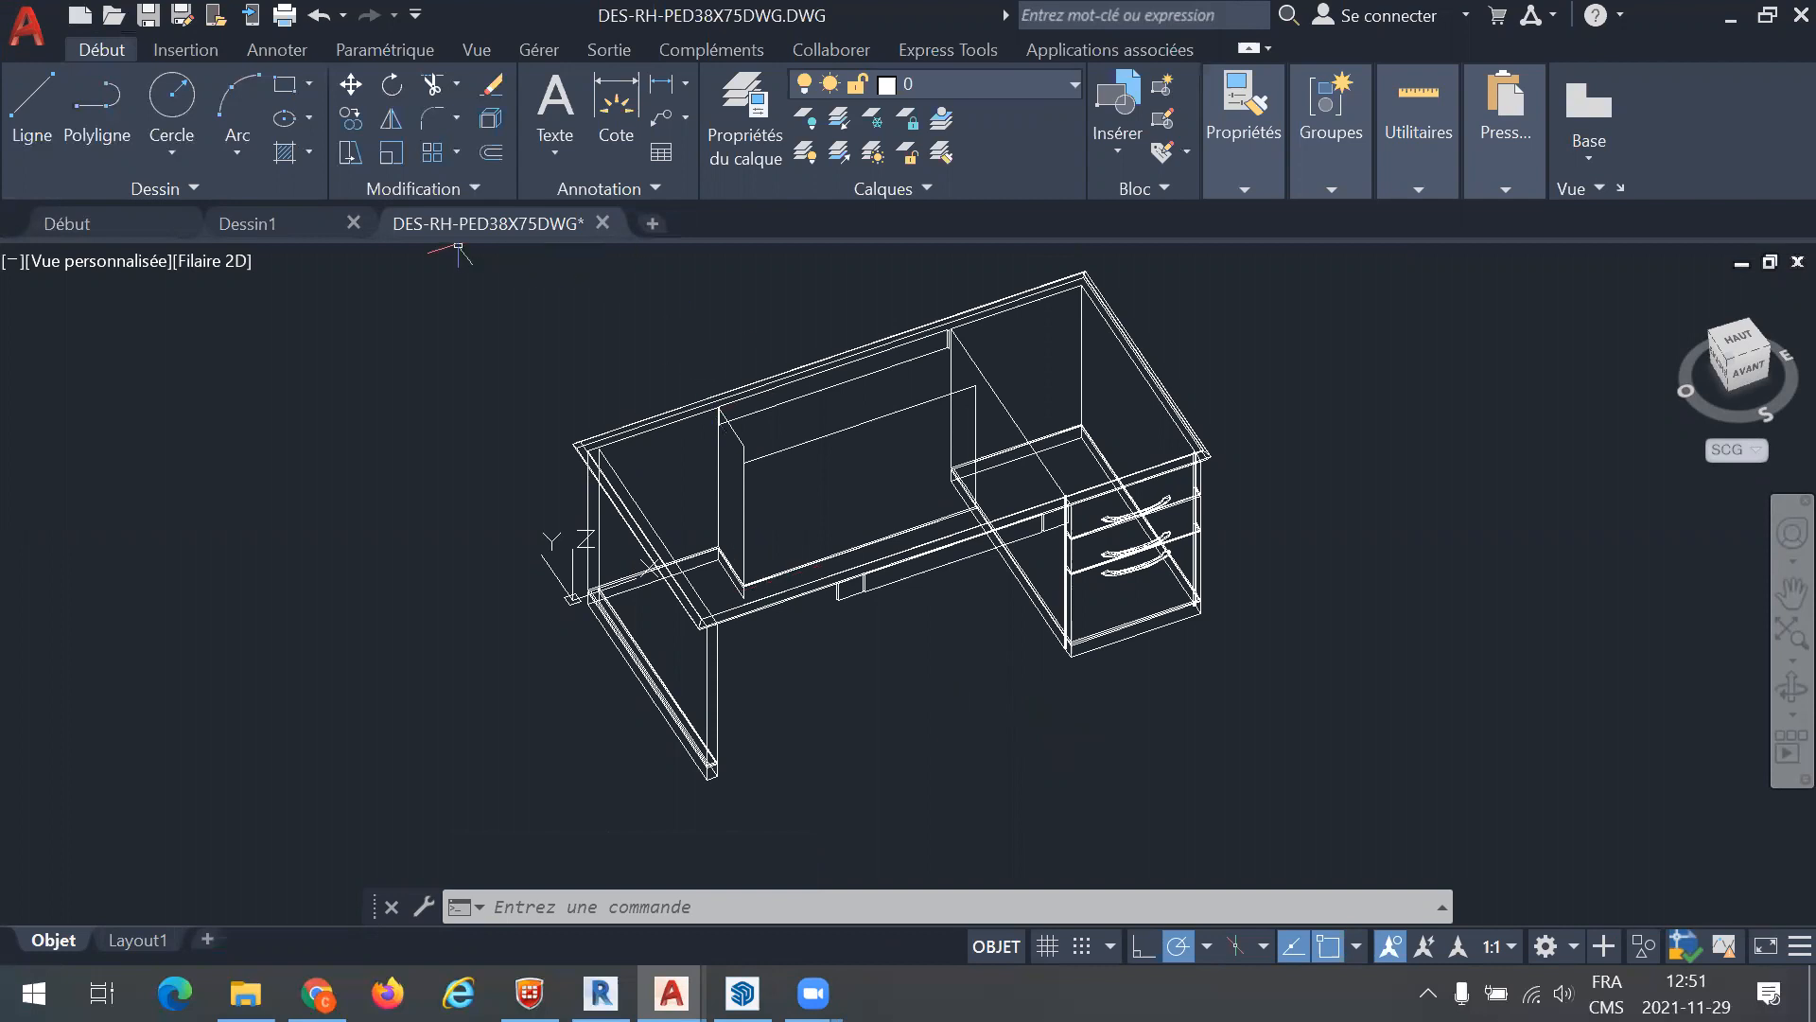
mouse_move(590, 447)
type("w")
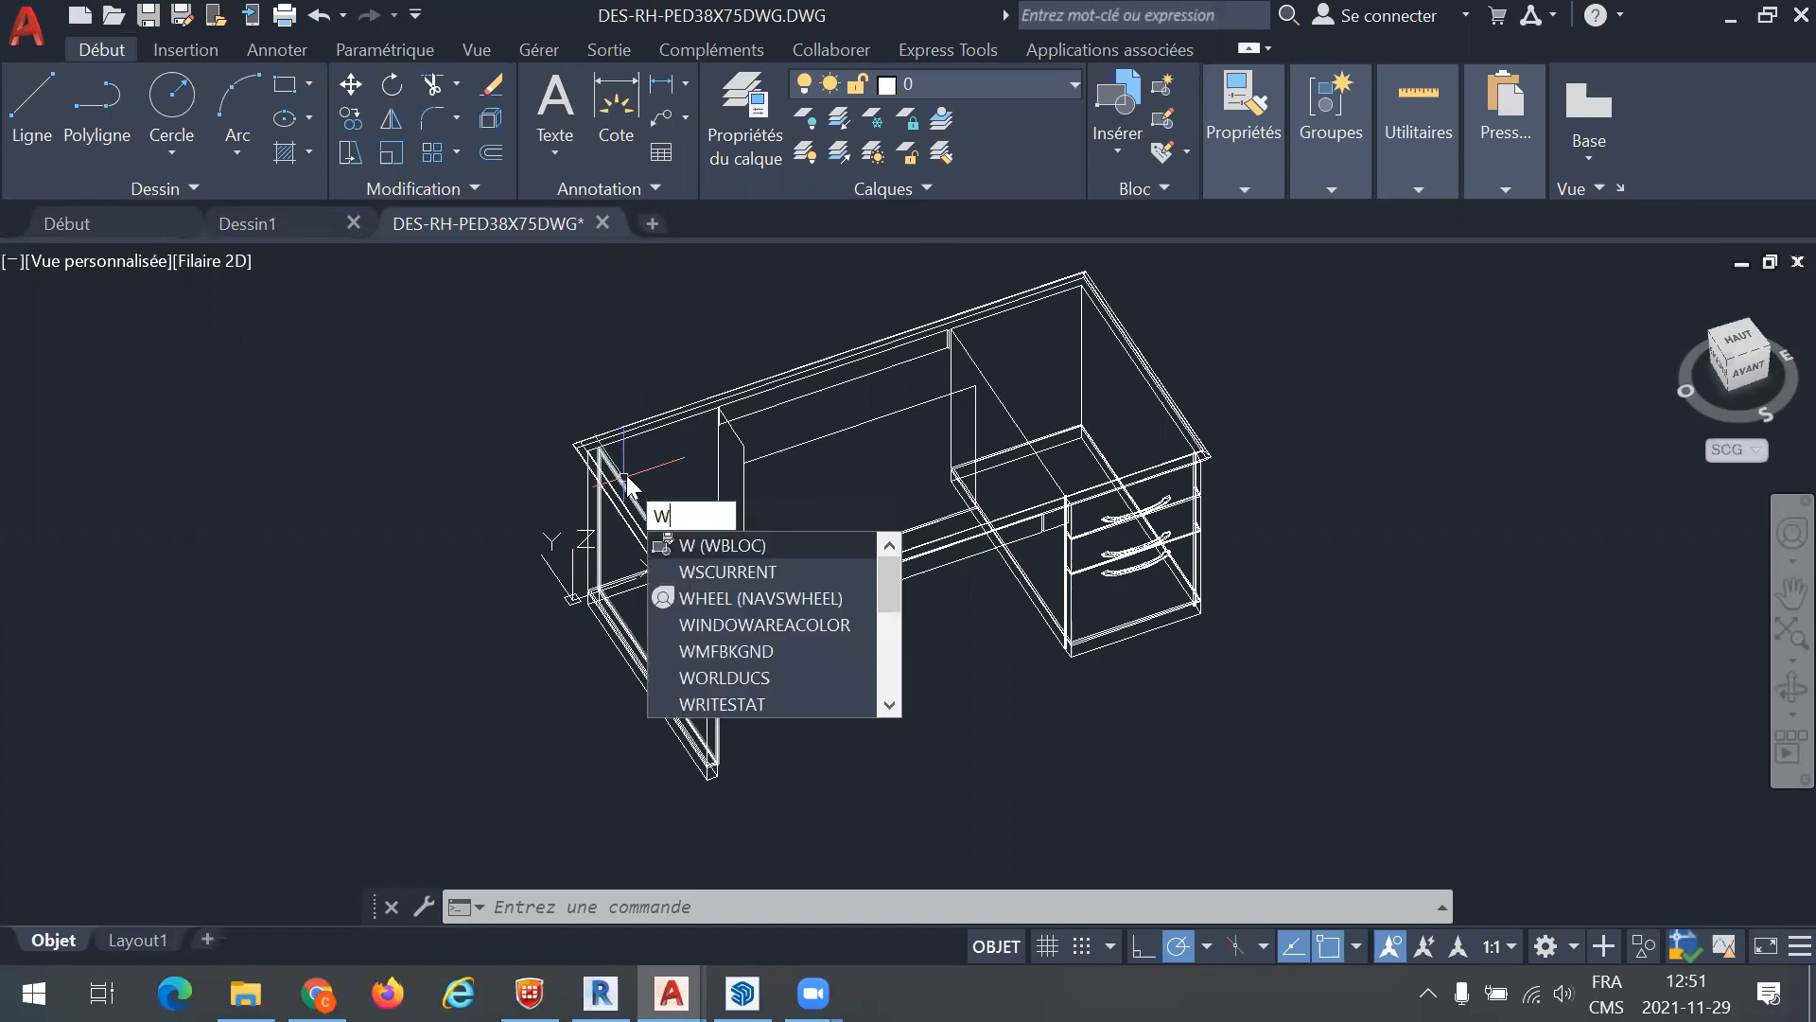
key("Return")
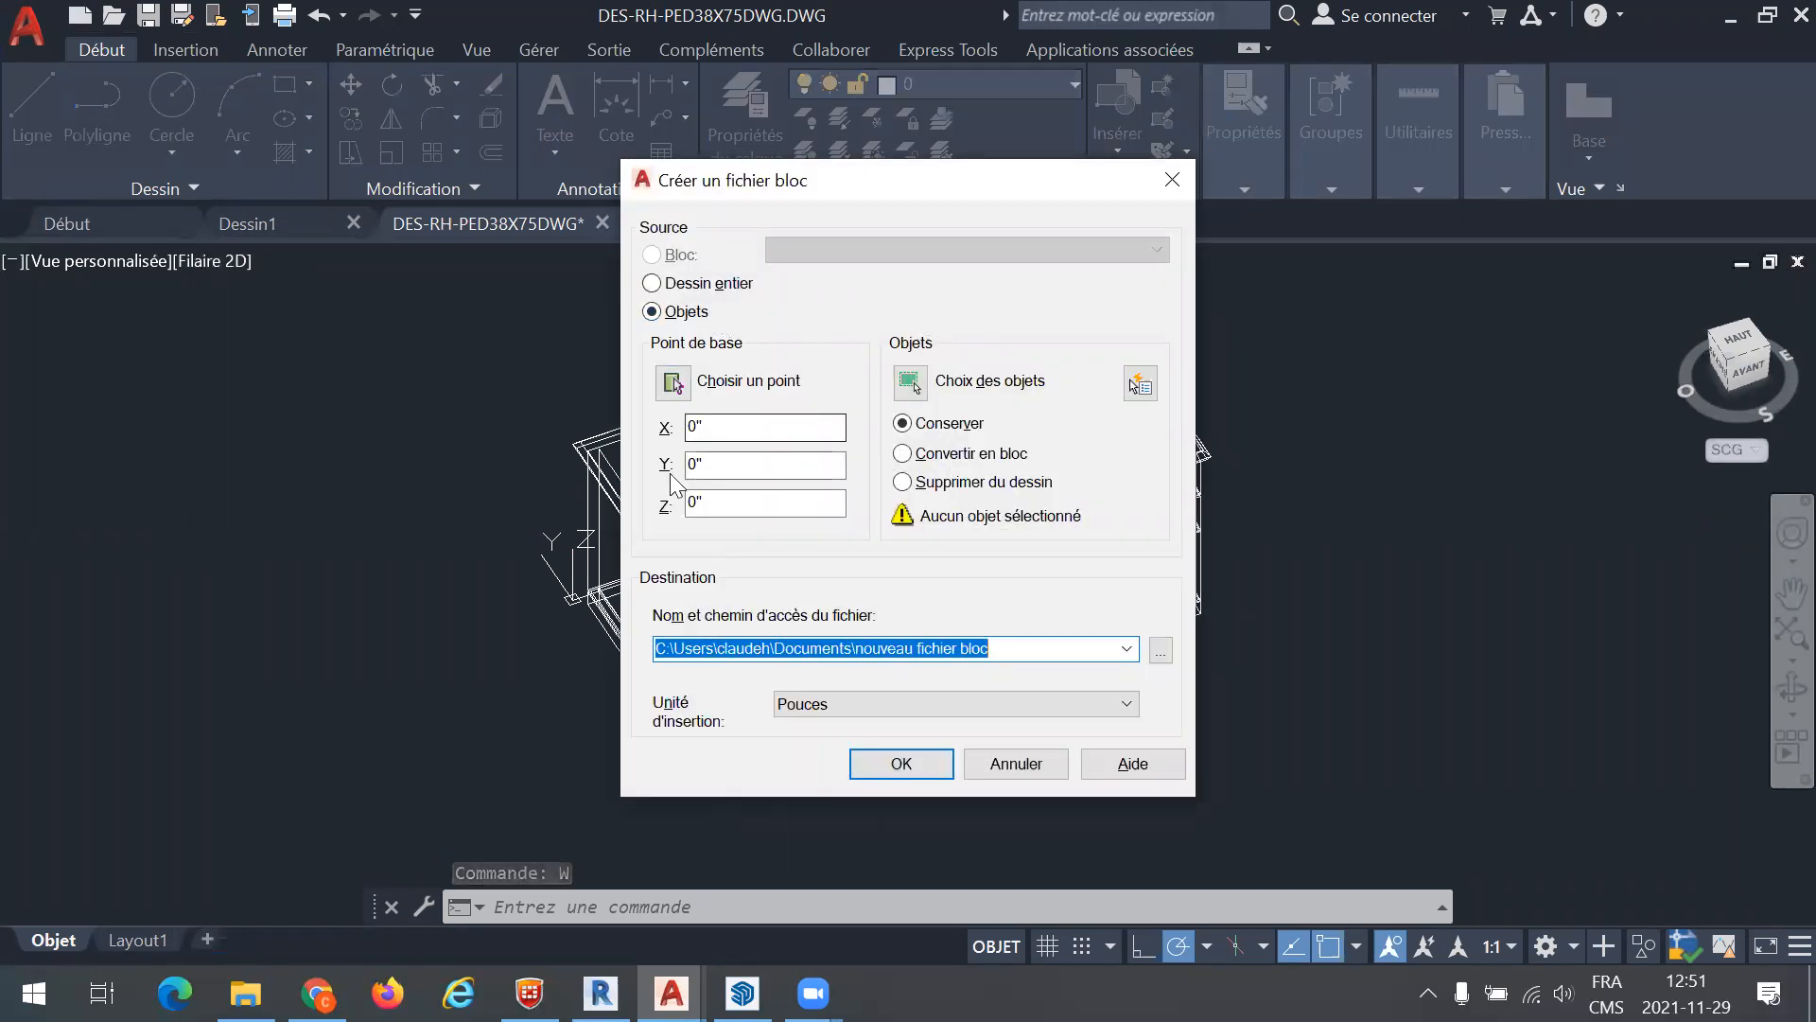
left_click(674, 383)
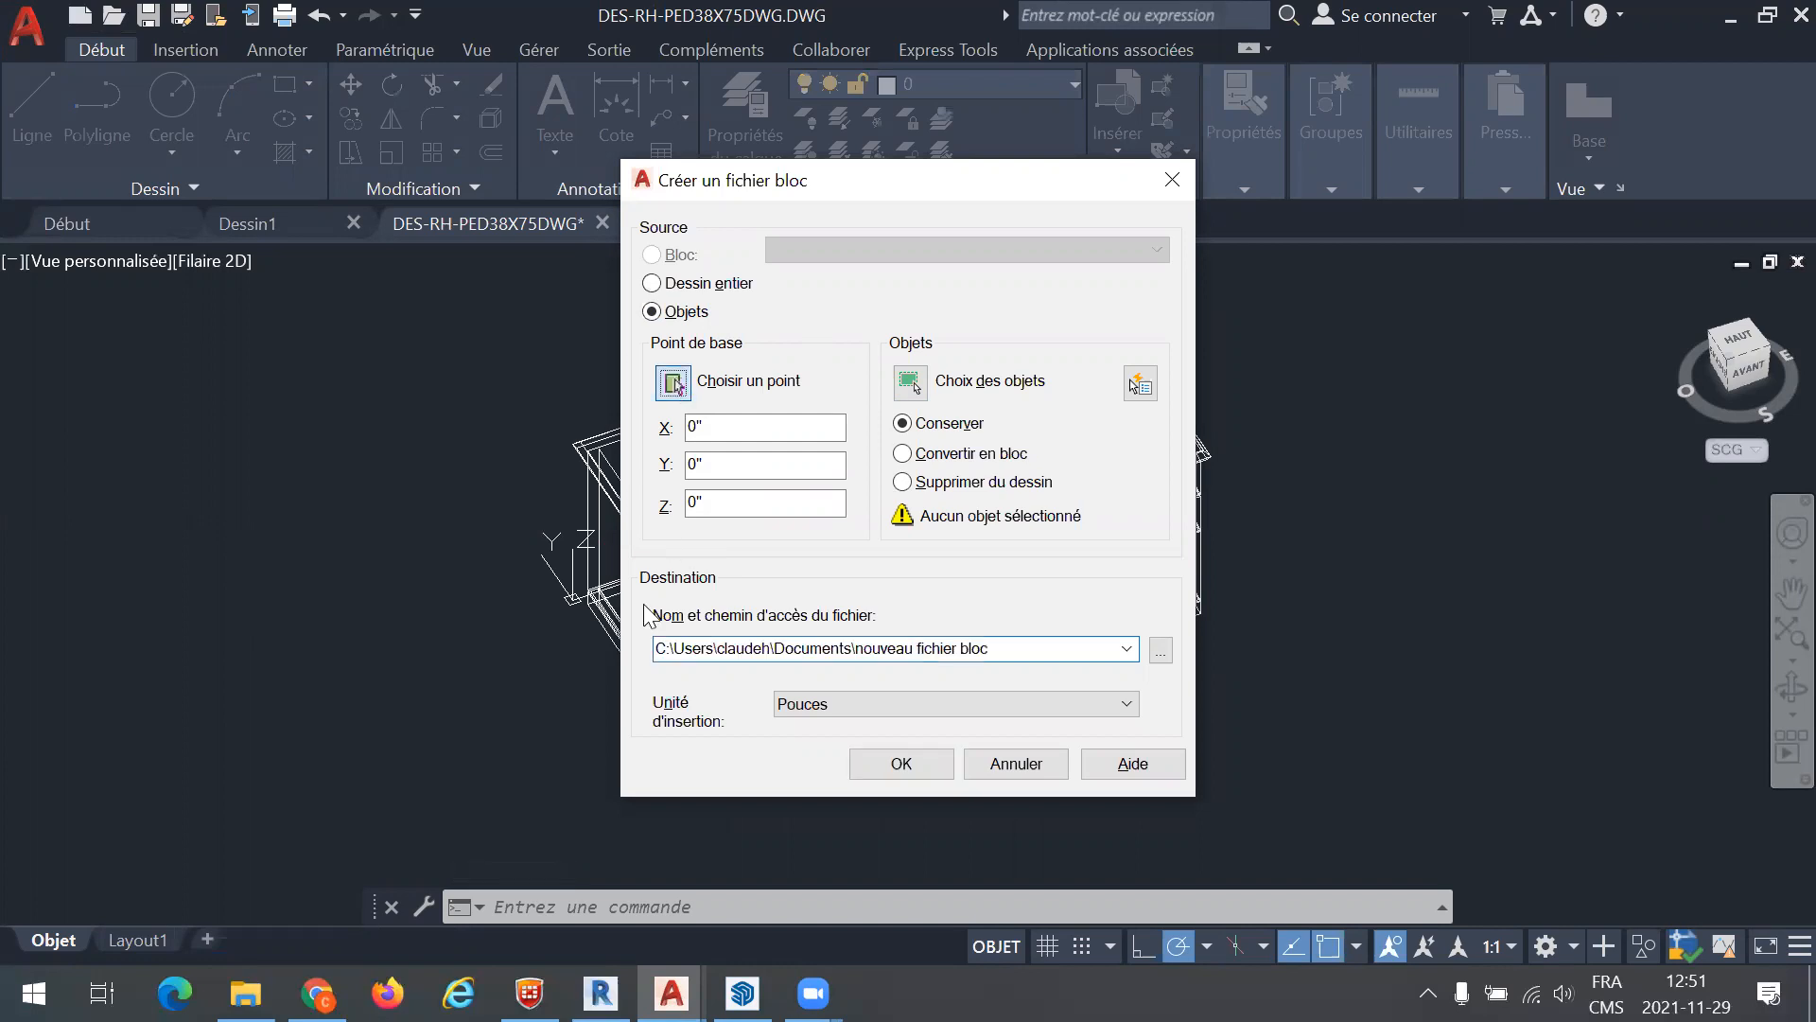
left_click(587, 600)
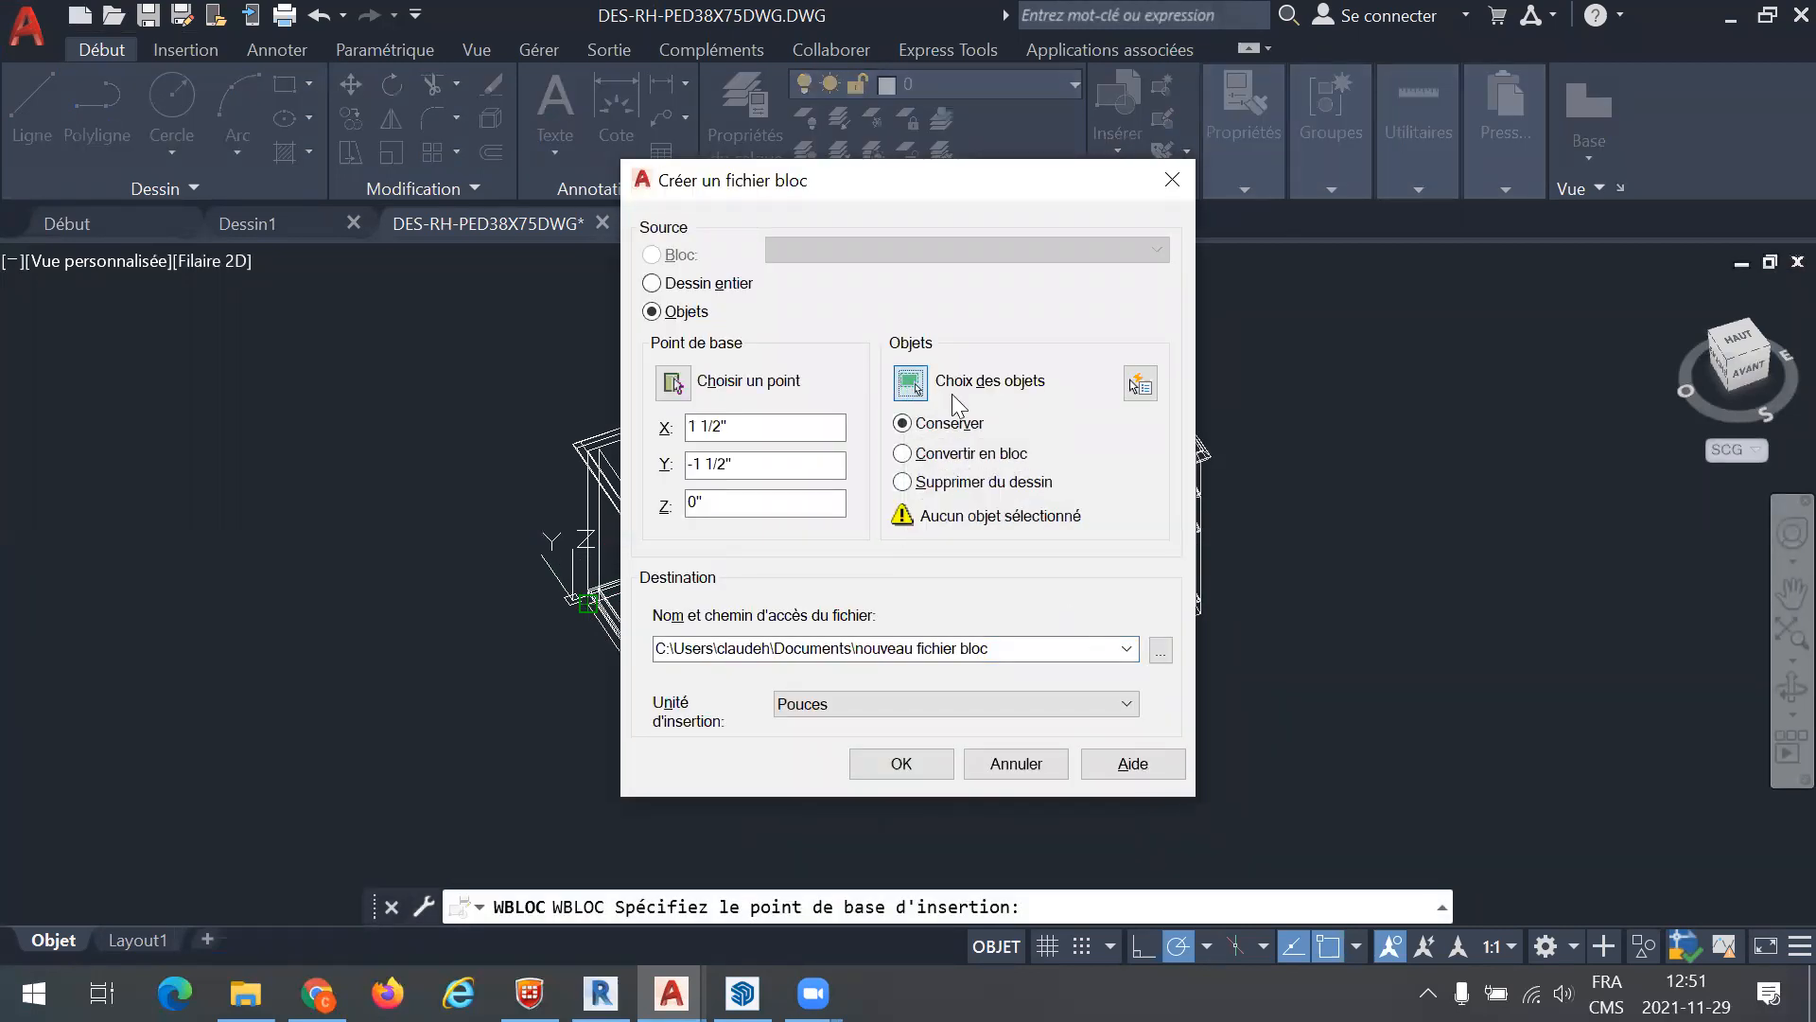
Select all the desk's objects, including the left side panel's foot, as the contents of the block file
left_click(910, 383)
left_click(1300, 747)
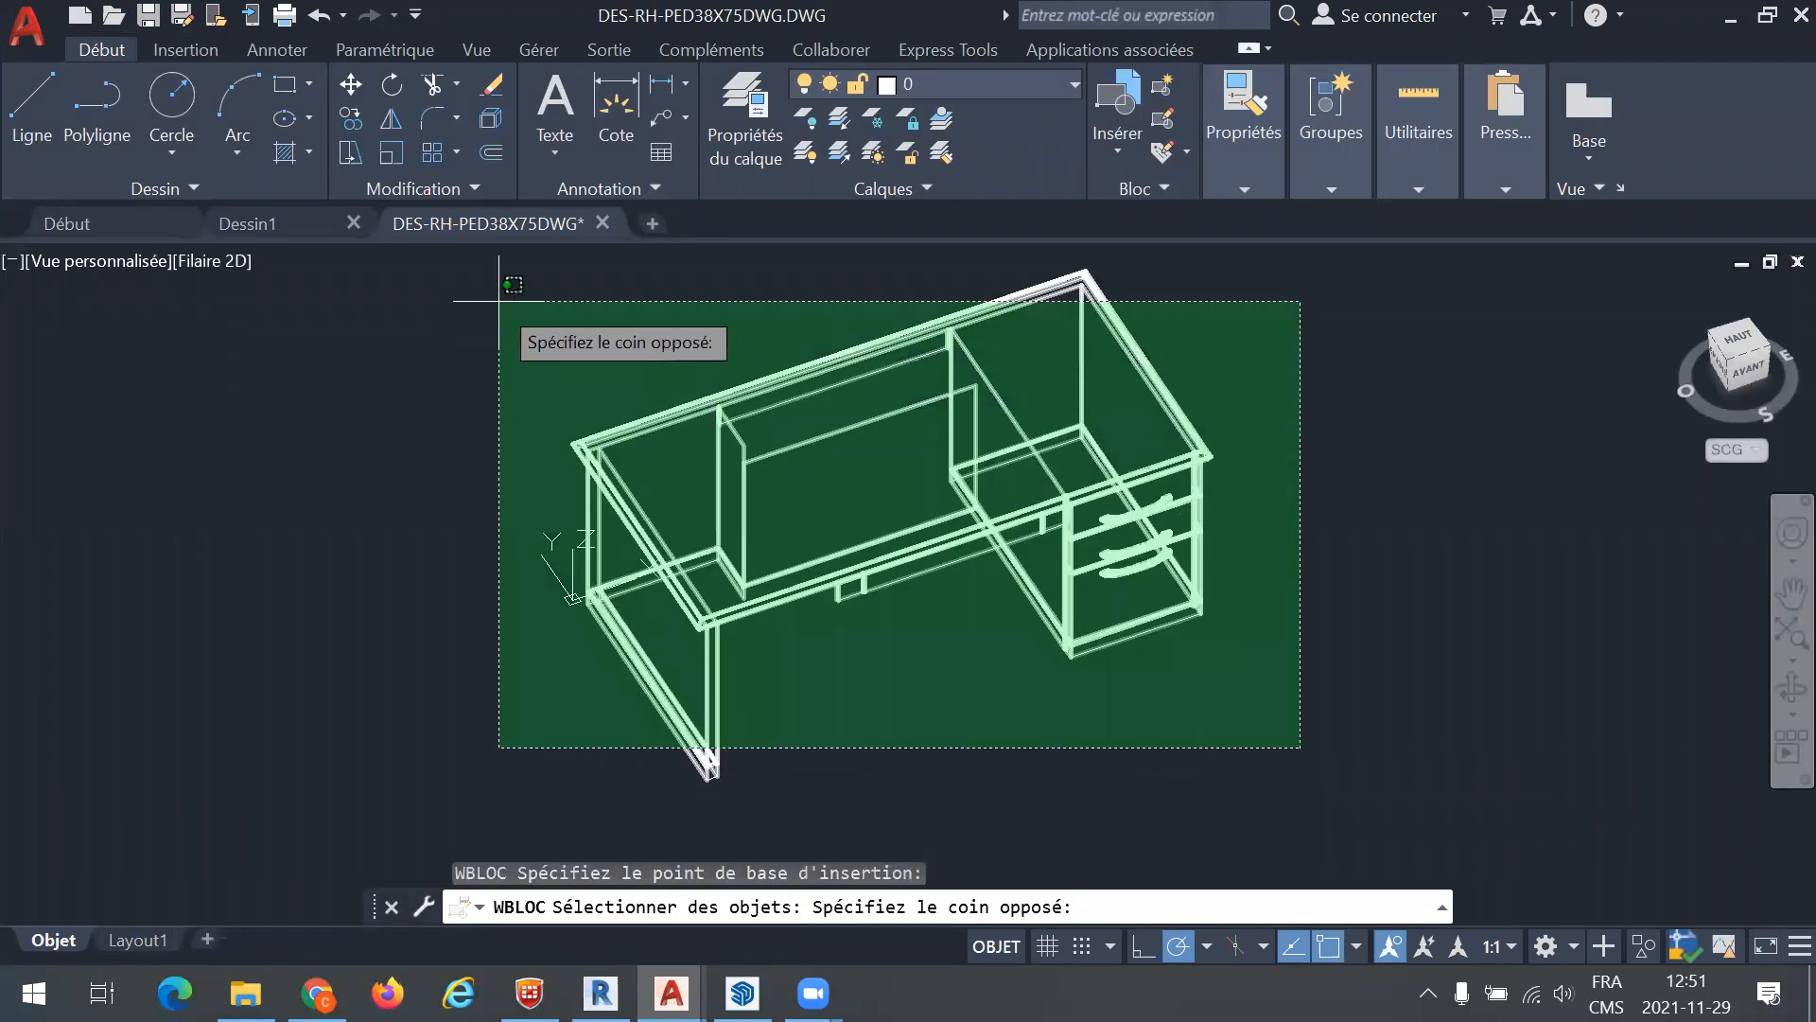
left_click(488, 270)
left_click(717, 769)
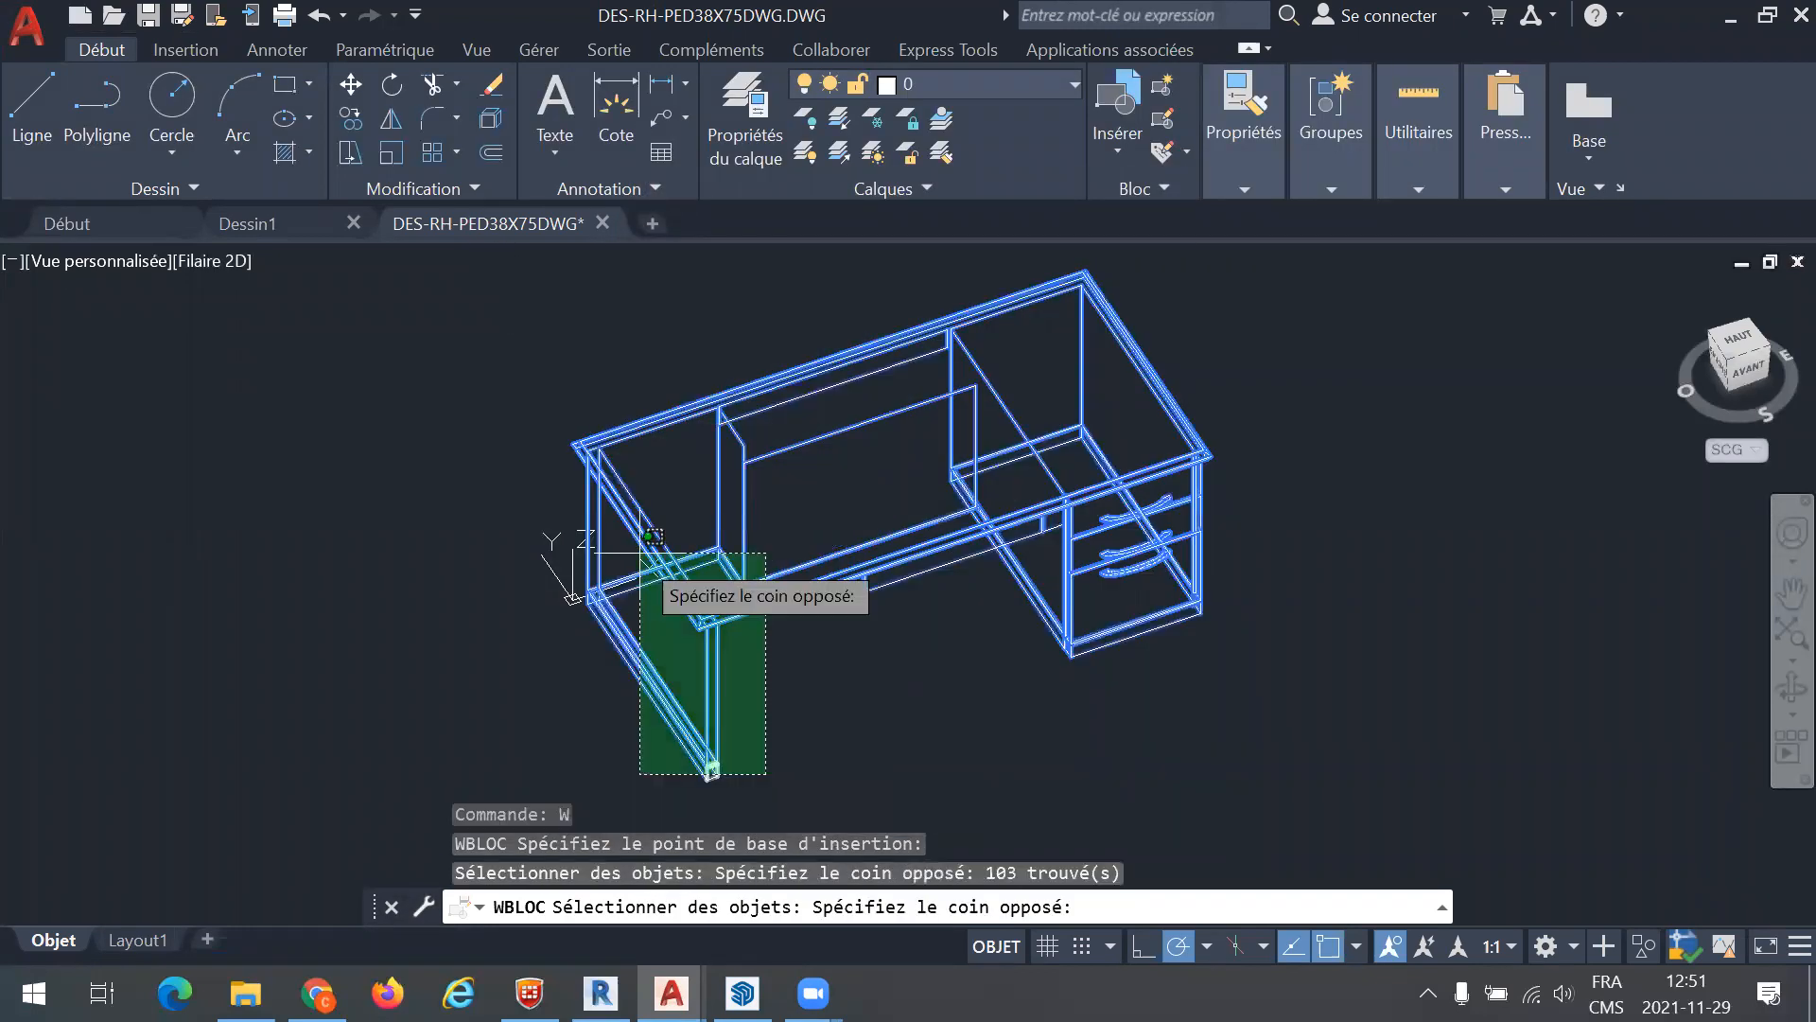
left_click(579, 442)
key("Return")
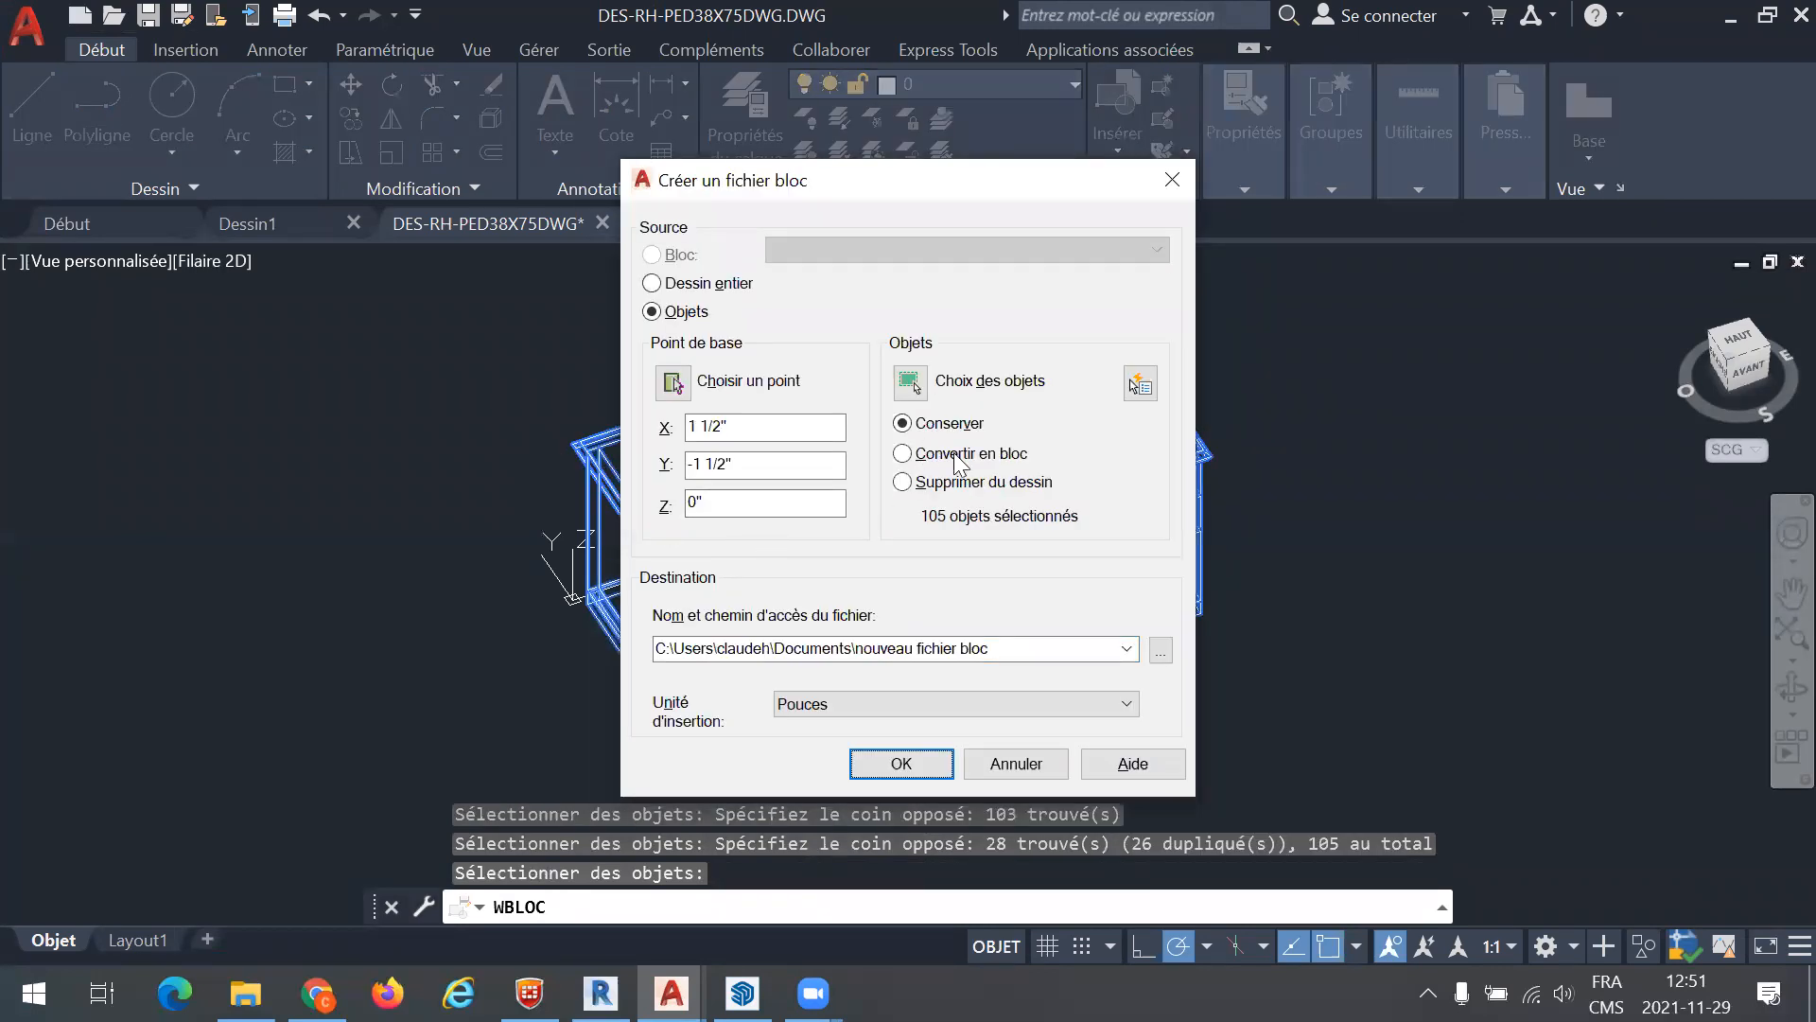
Set the block file's destination to "poste type 1" on the desktop (Bureau) and write the file
left_click(1160, 653)
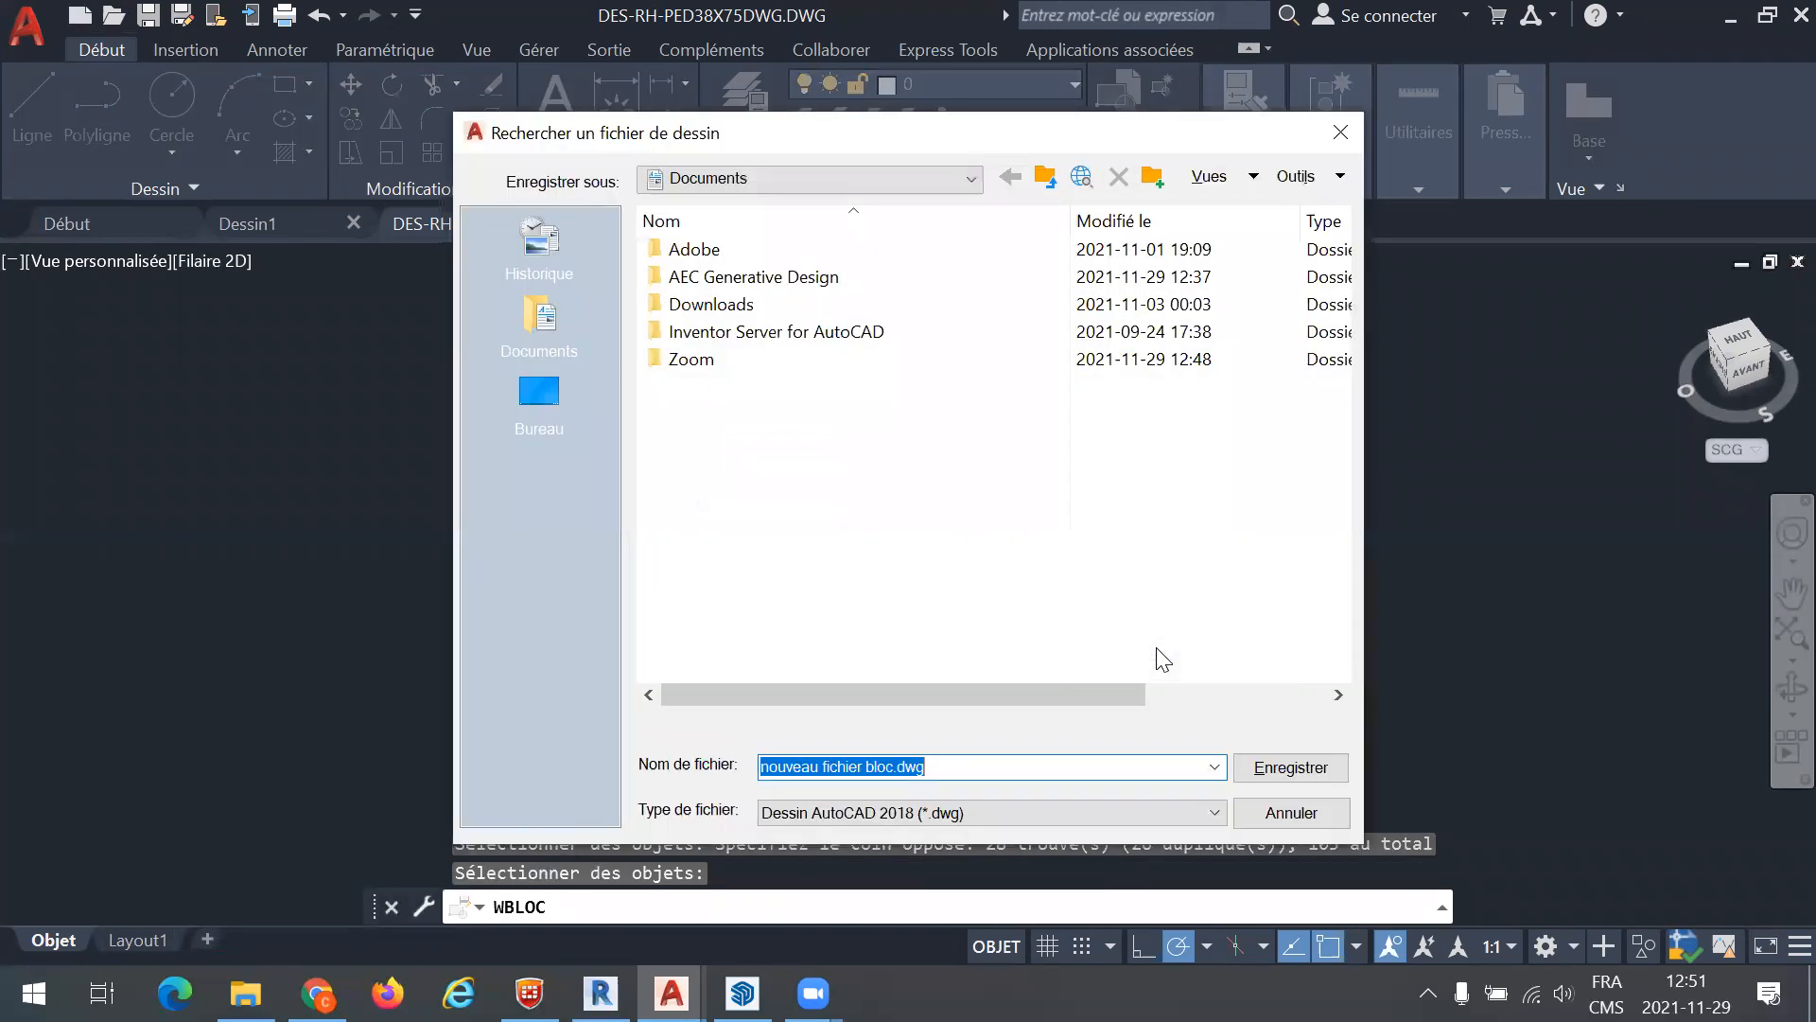
left_click(540, 393)
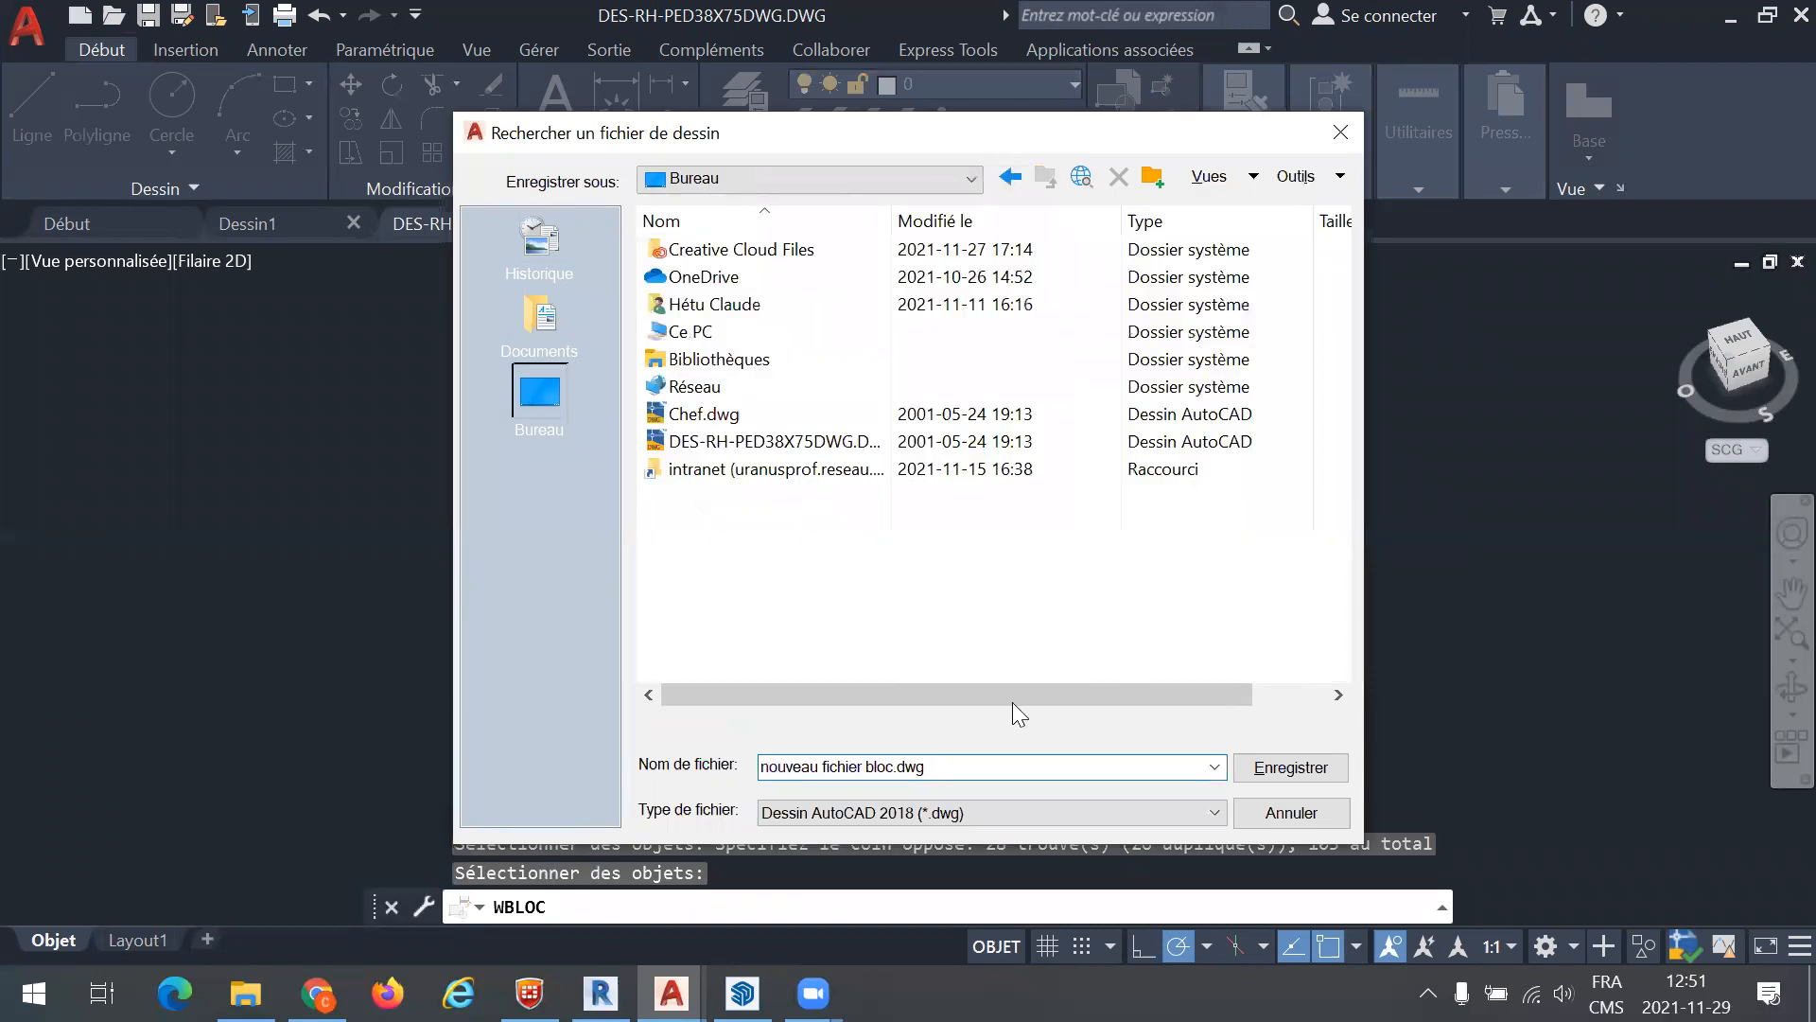
left_click(956, 763)
type("poste type 1")
left_click(1292, 768)
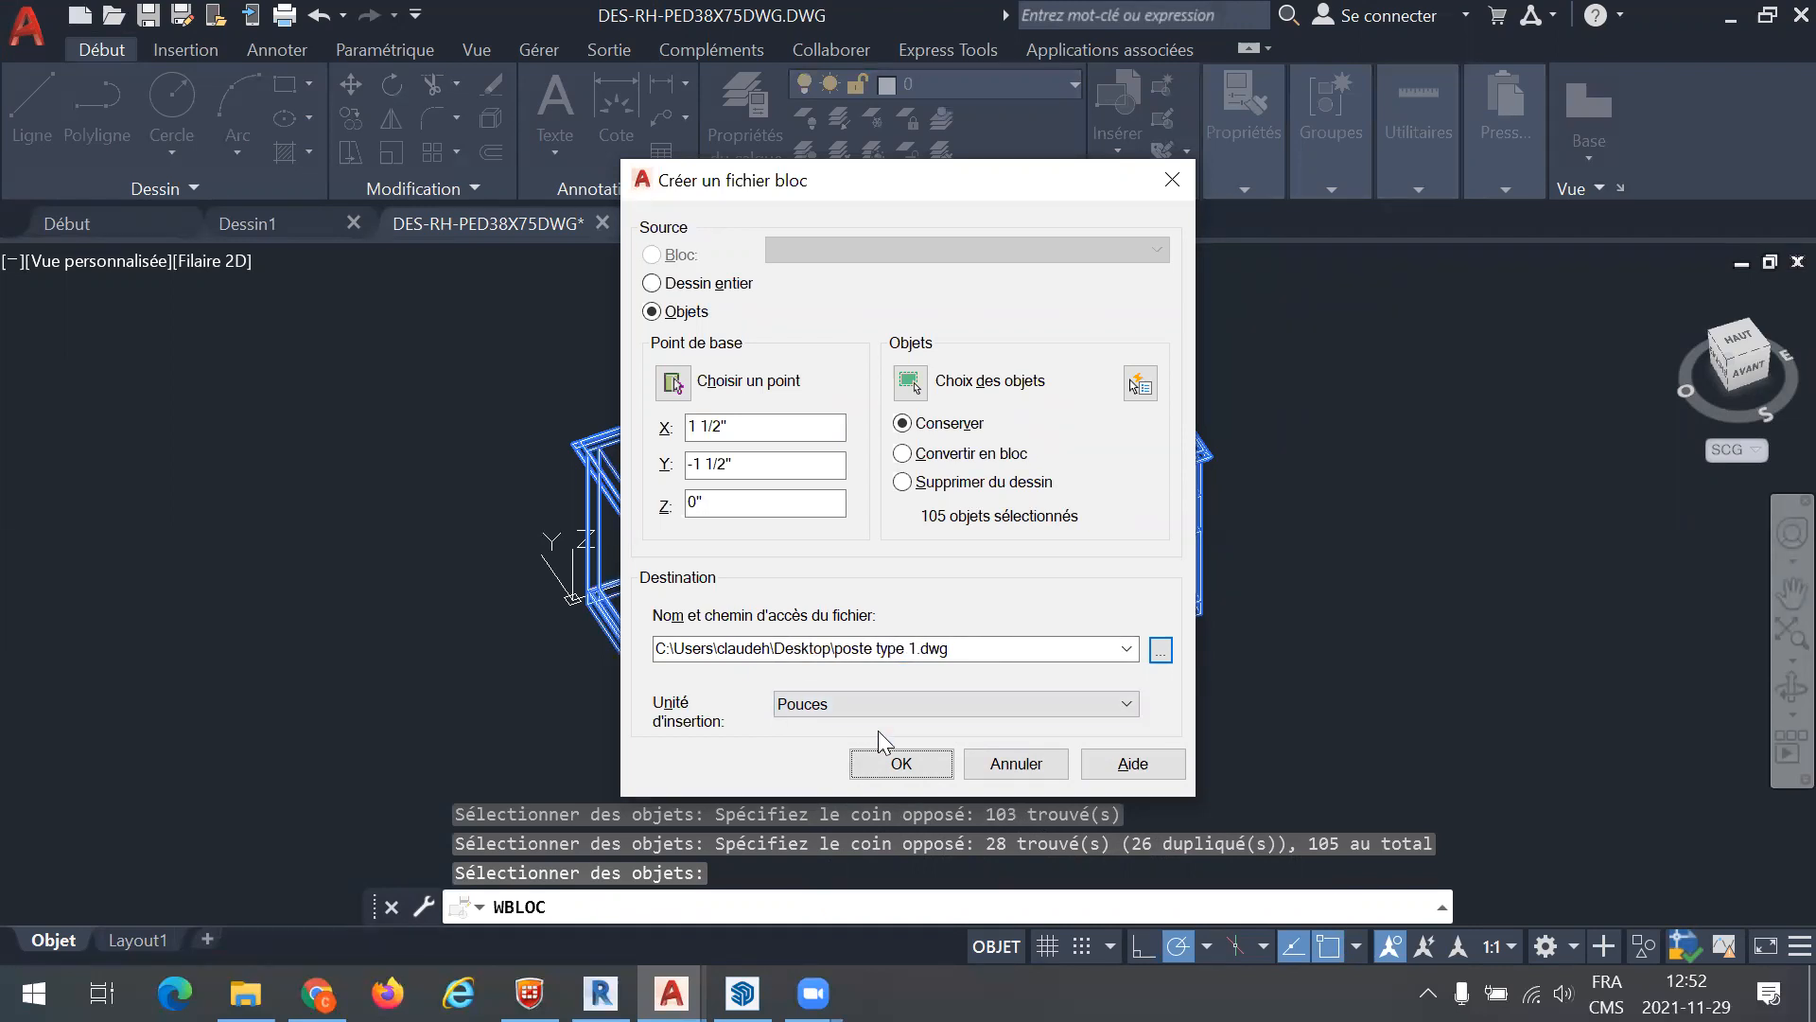
left_click(899, 762)
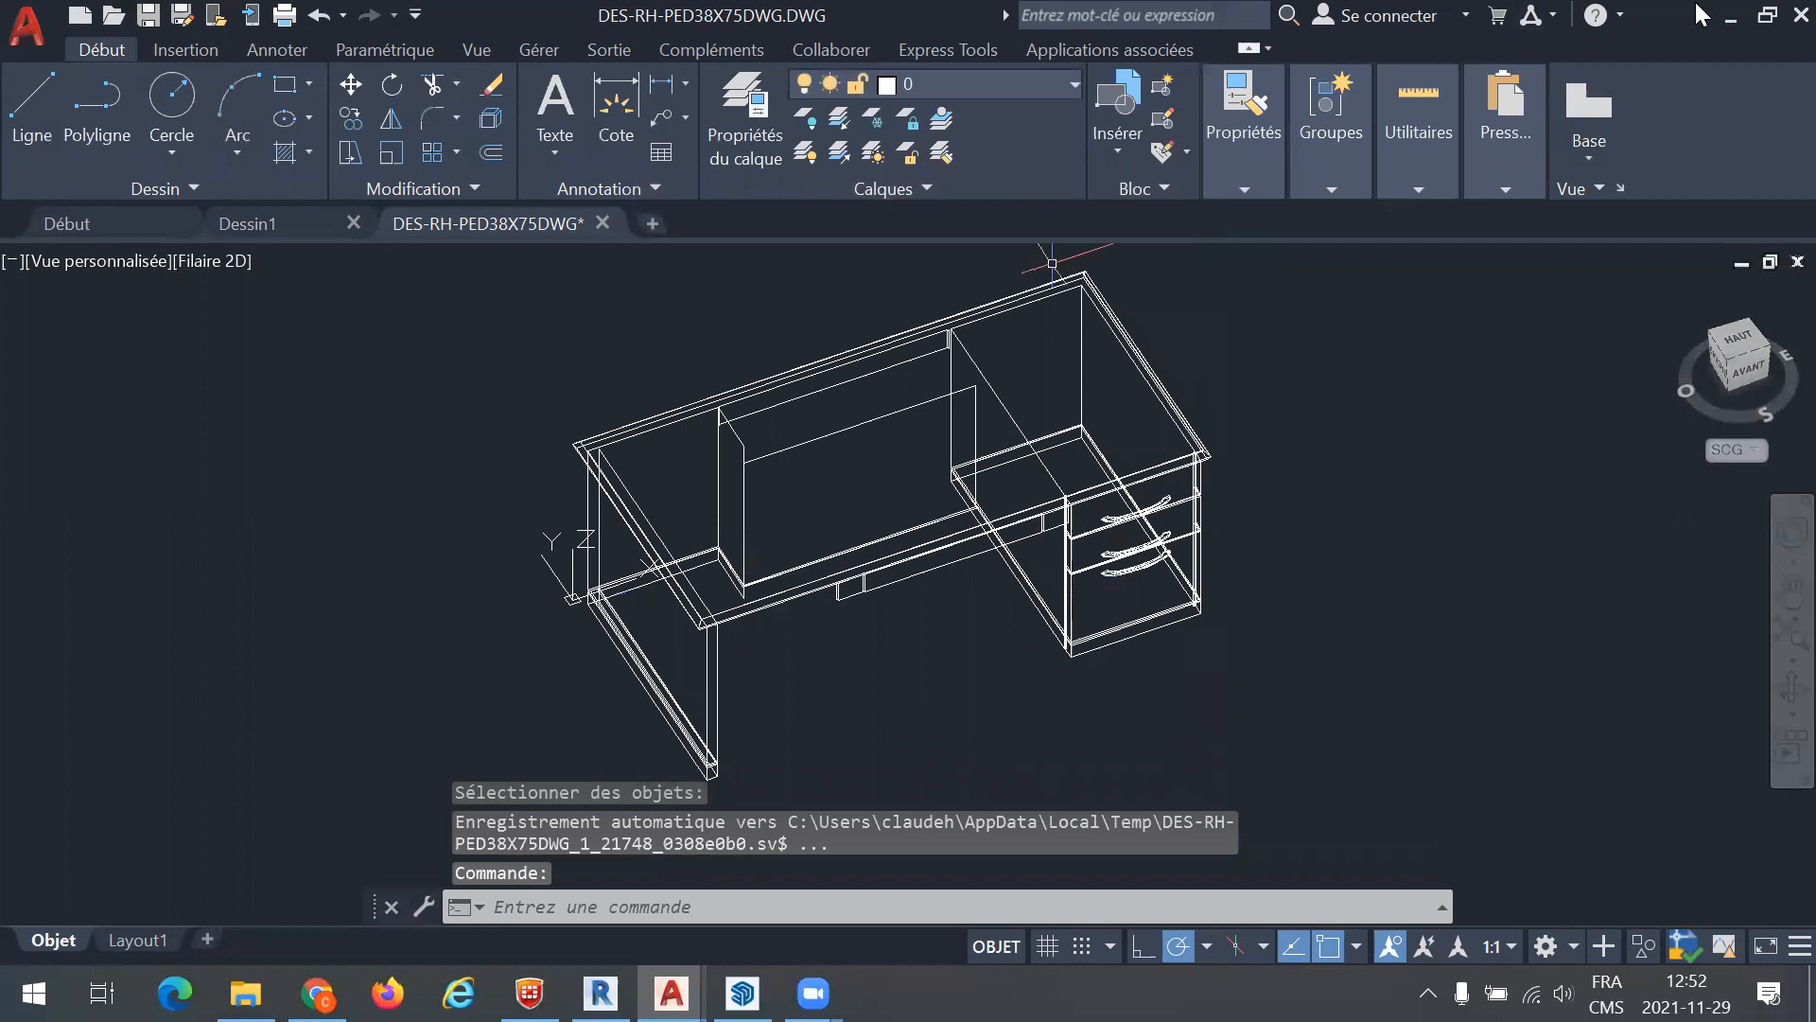
Switch to Revit and create a new family from the Gabarit_famille_mobilier.rft template on the desktop (Bureau)
left_click(1730, 17)
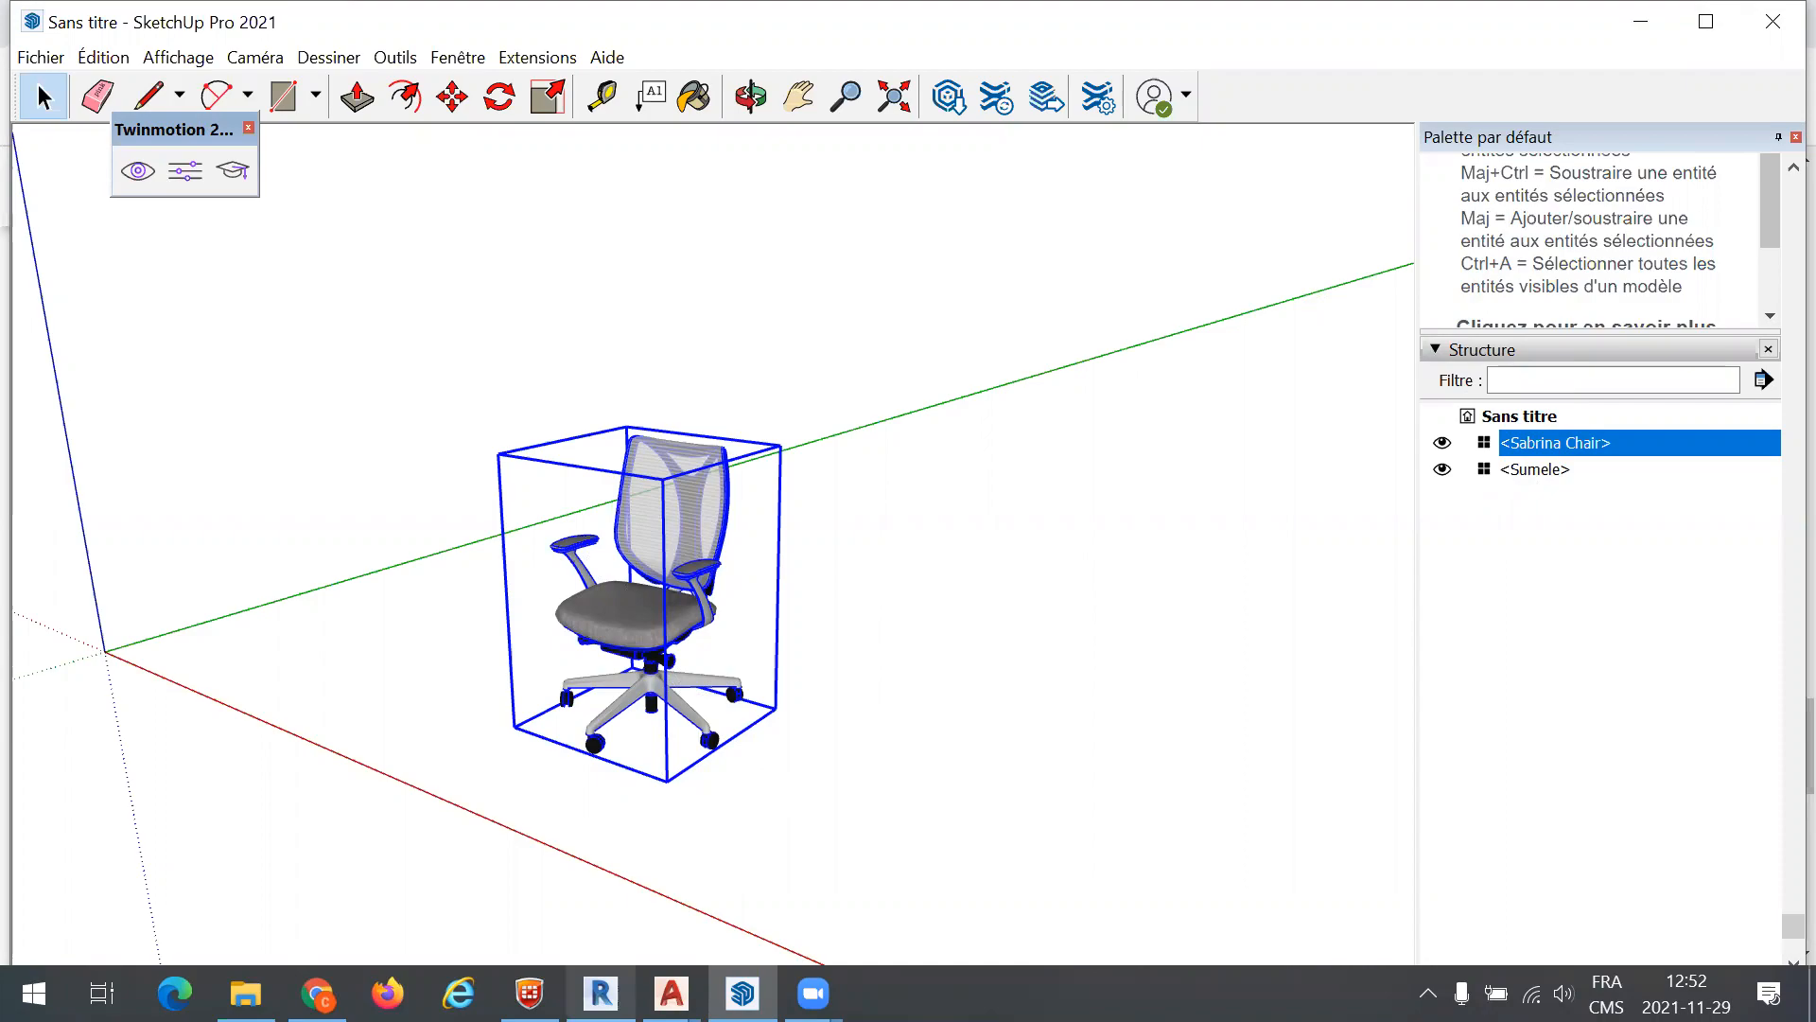
left_click(600, 992)
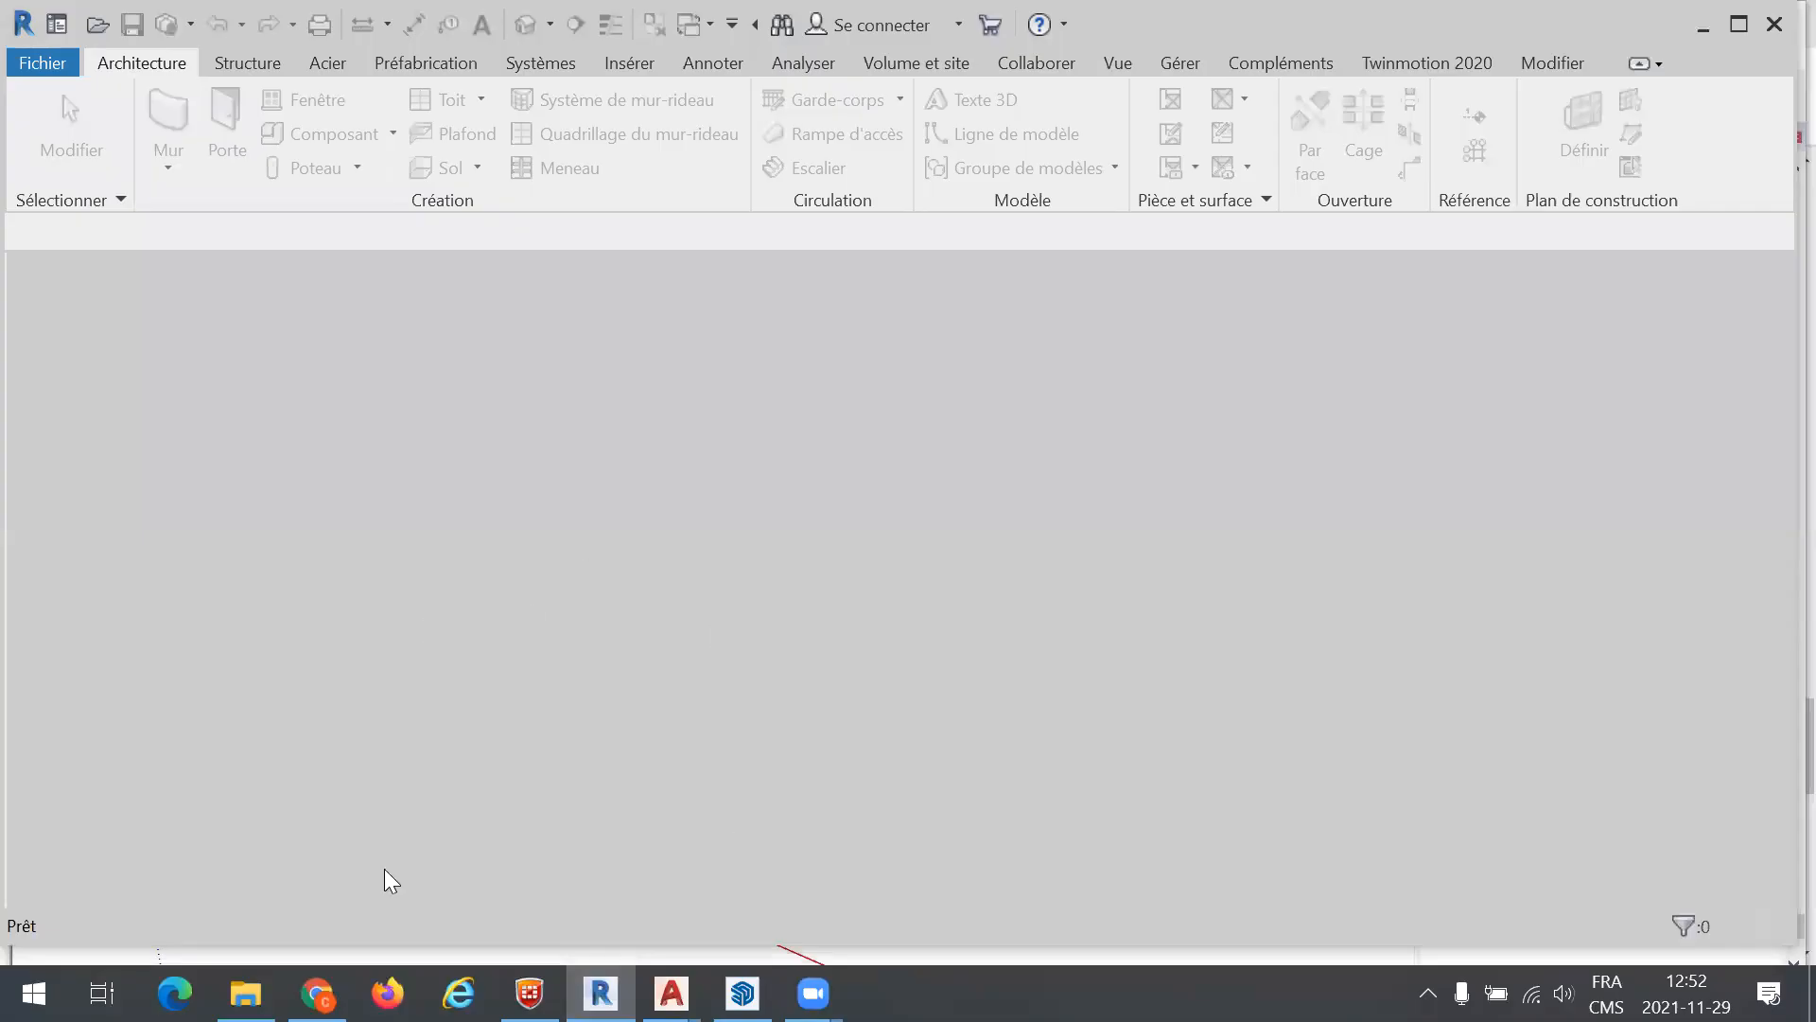
left_click(317, 992)
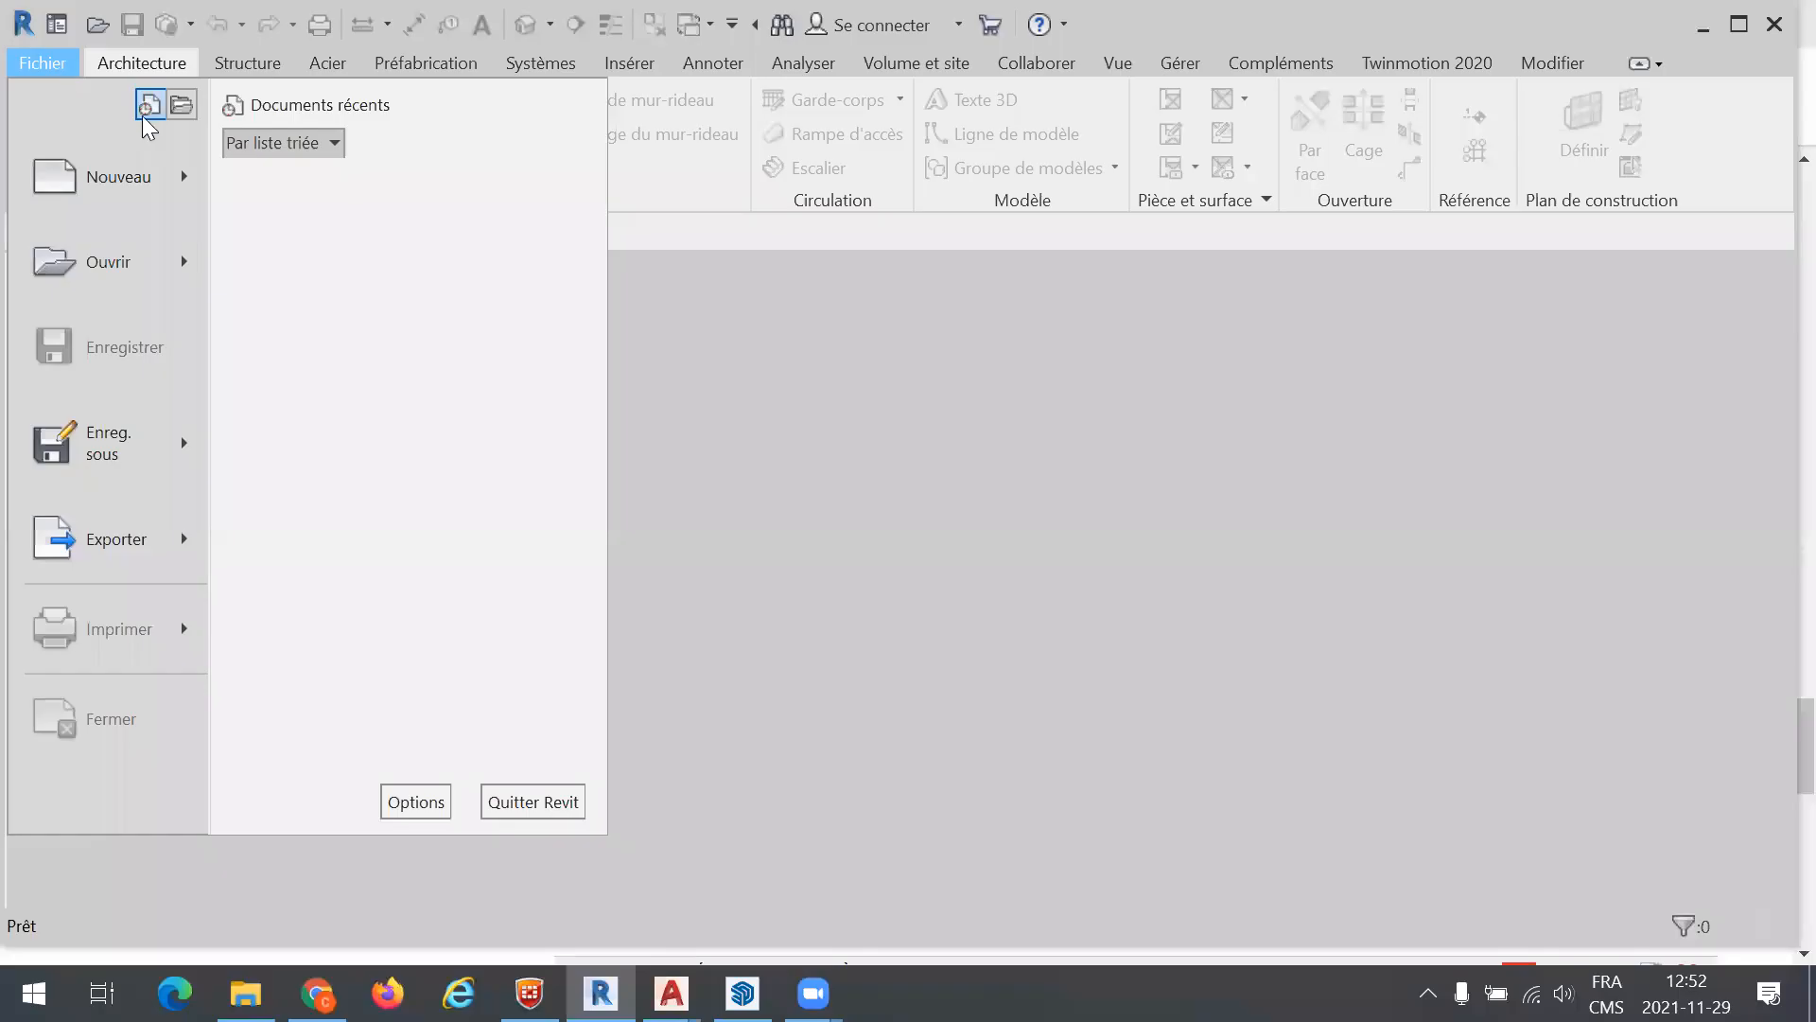
mouse_move(184, 187)
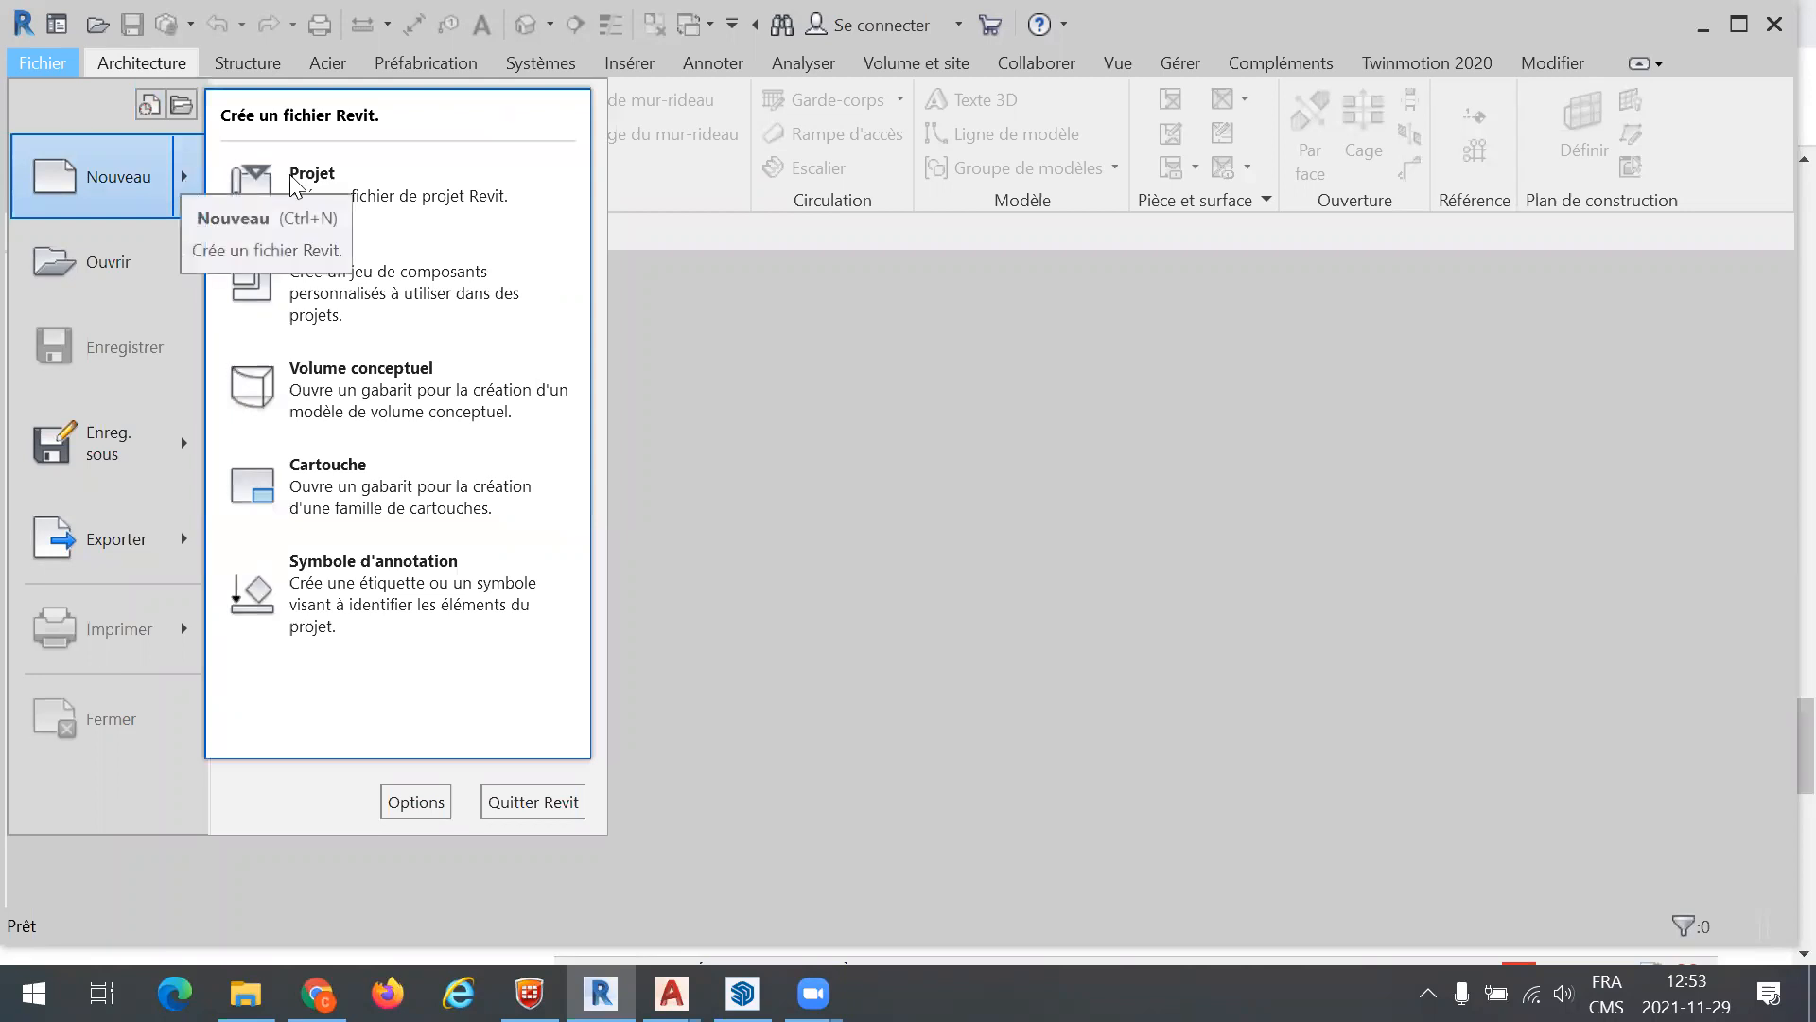
left_click(357, 269)
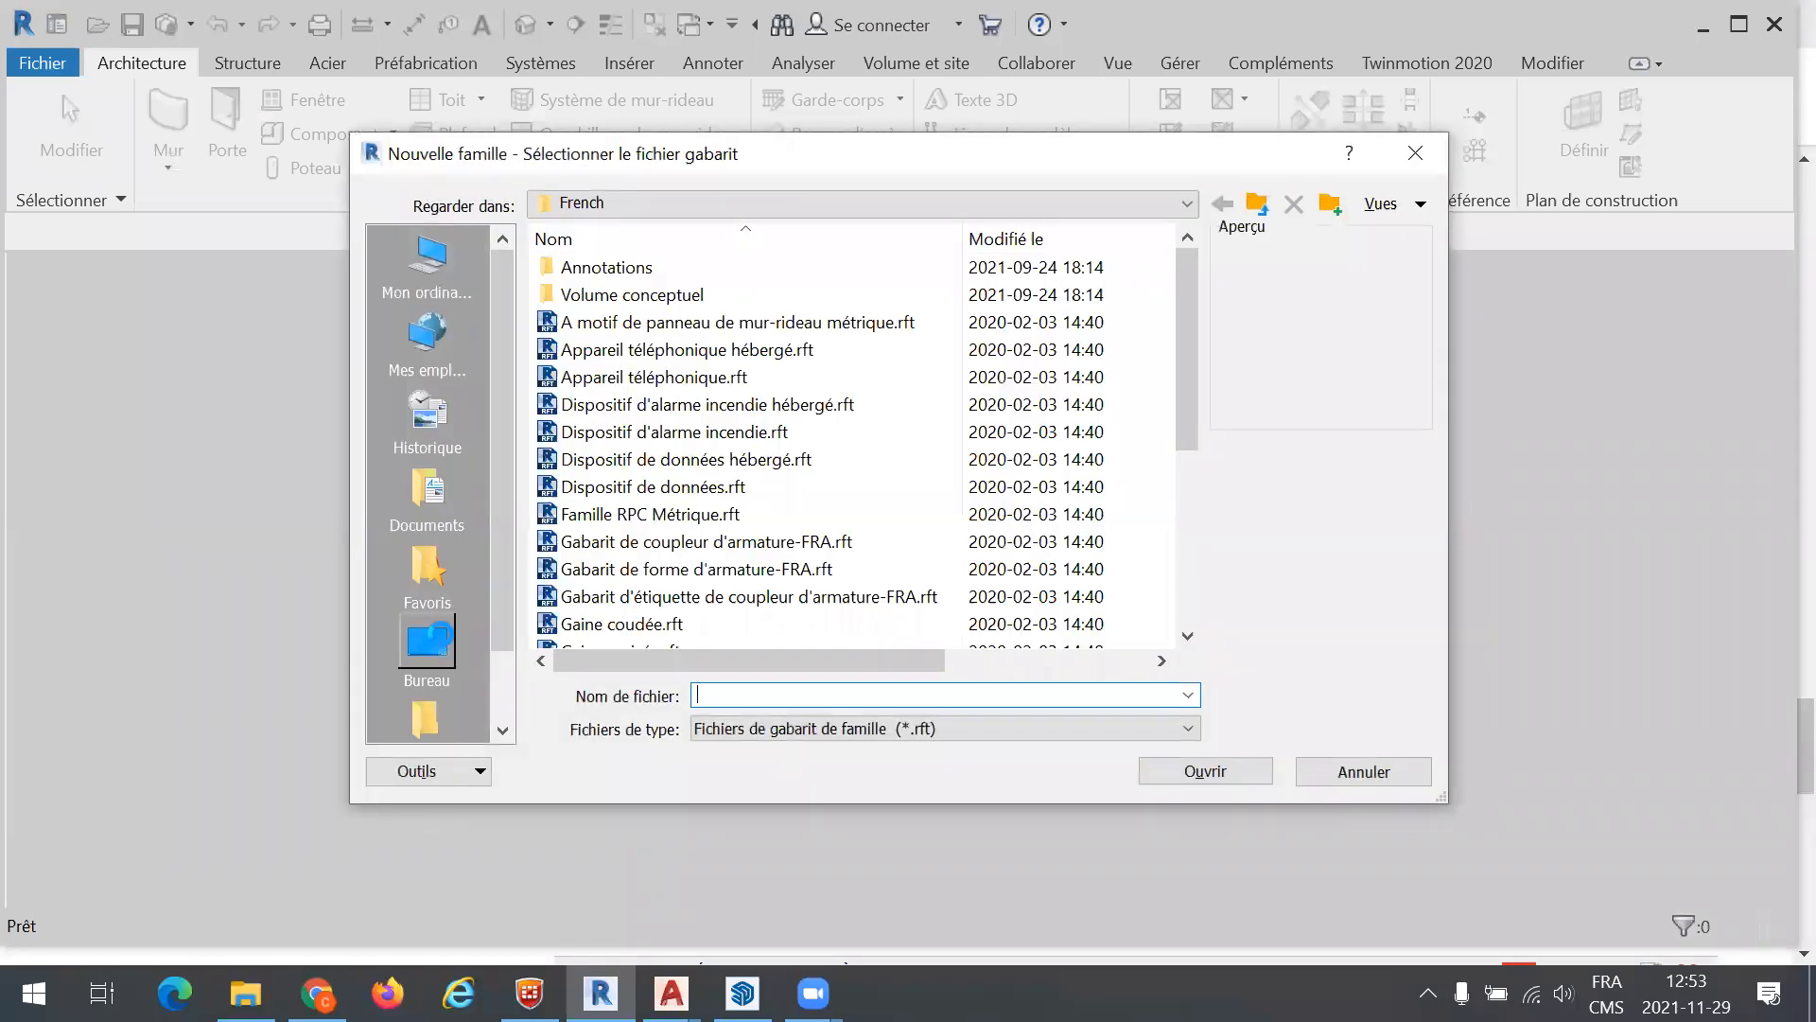
left_click(440, 636)
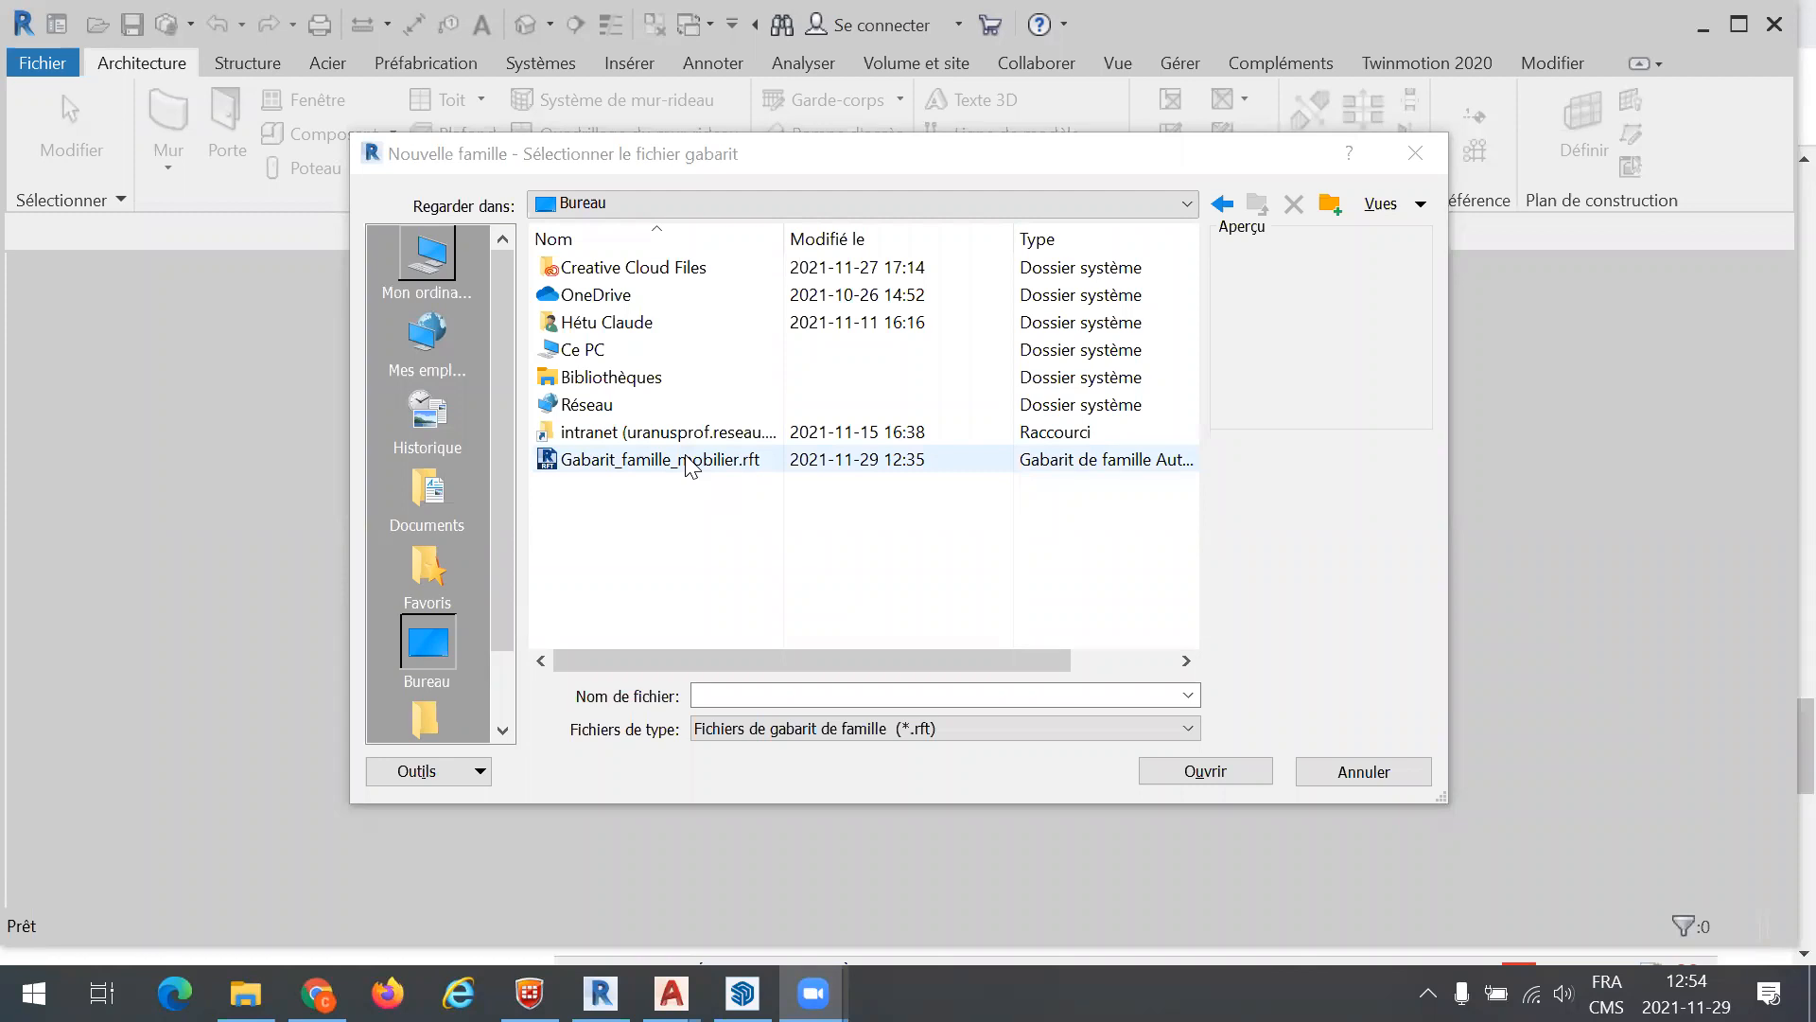
left_click(613, 465)
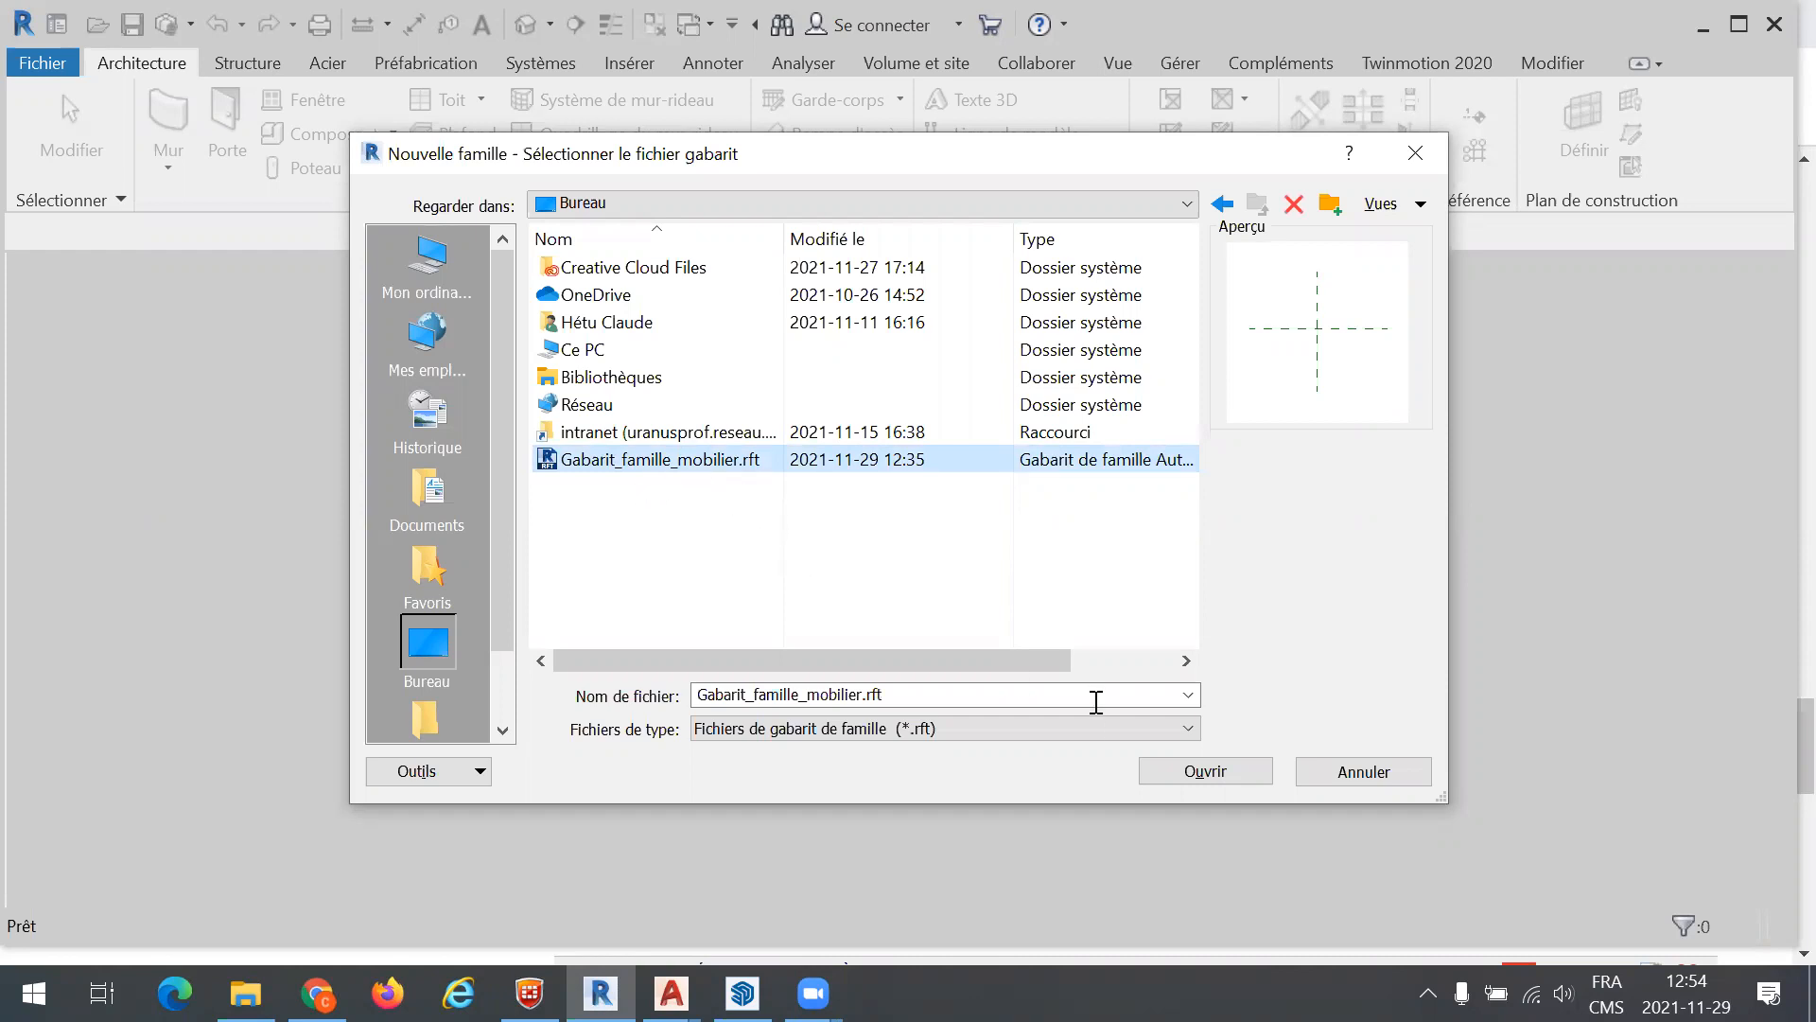
left_click(1233, 771)
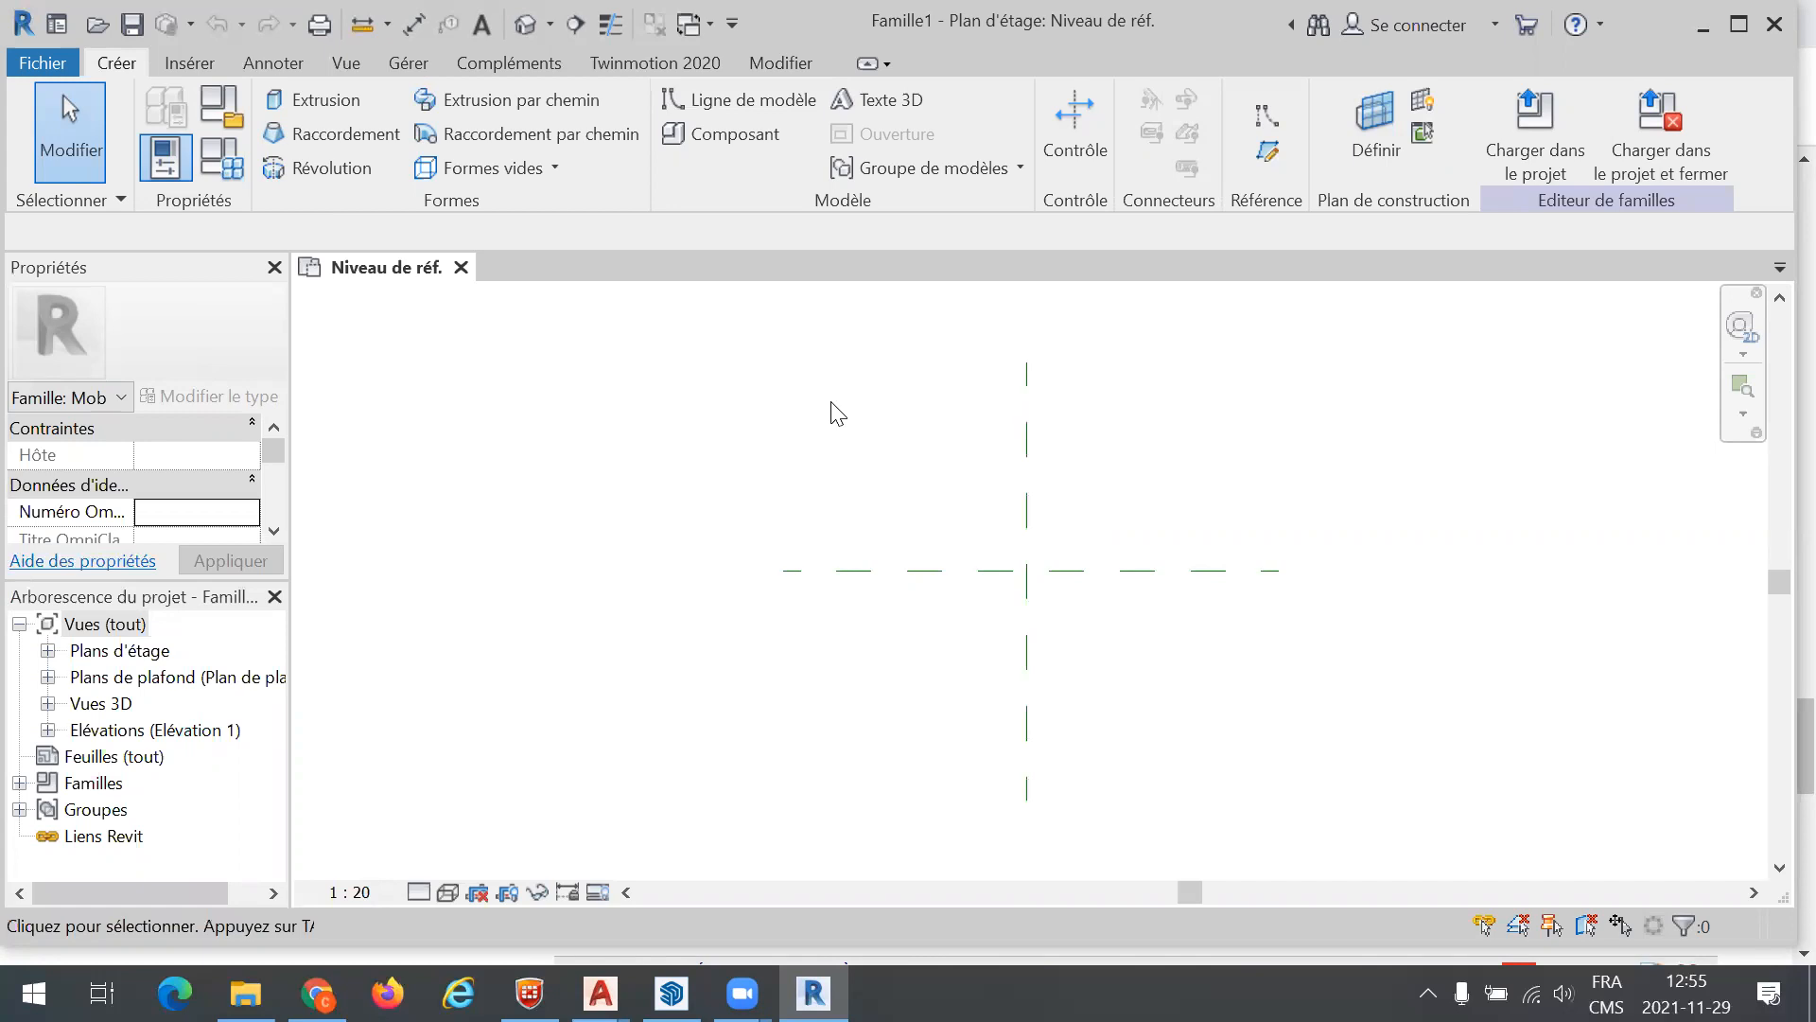
Import the CAD file poste type 1.dwg from the desktop (Bureau) into the family's reference level plan
left_click(193, 63)
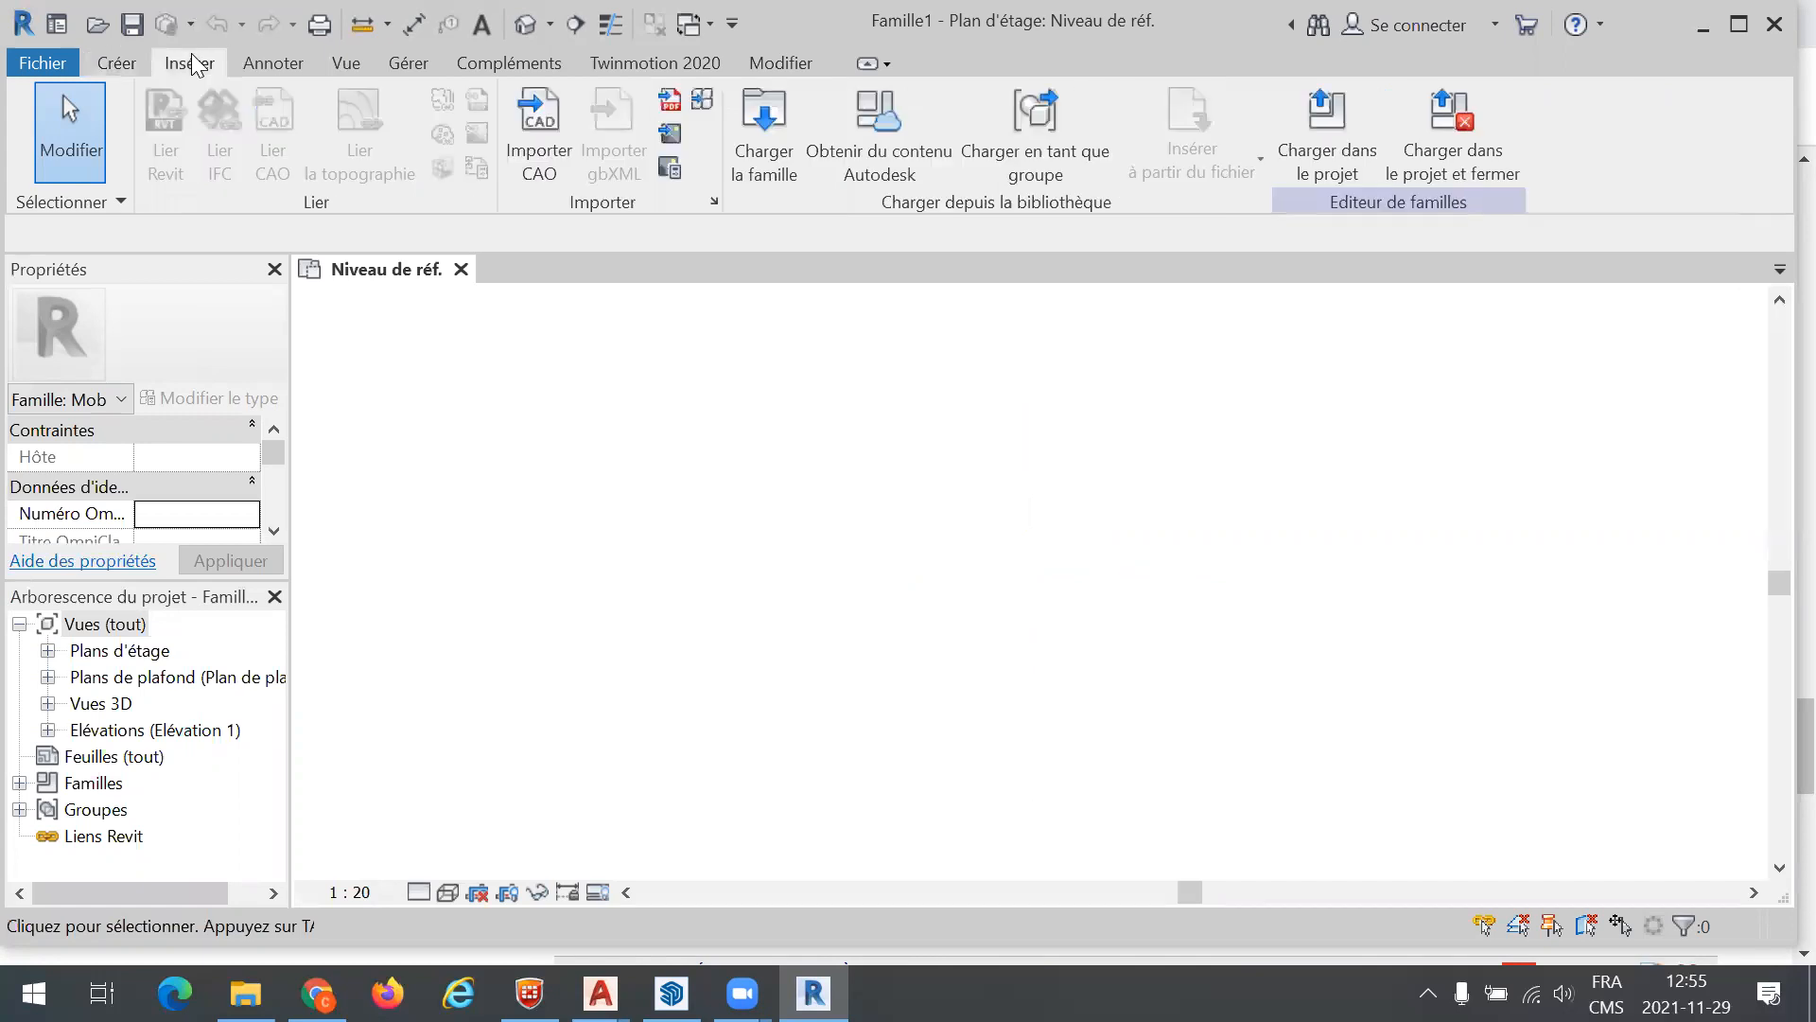
left_click(546, 118)
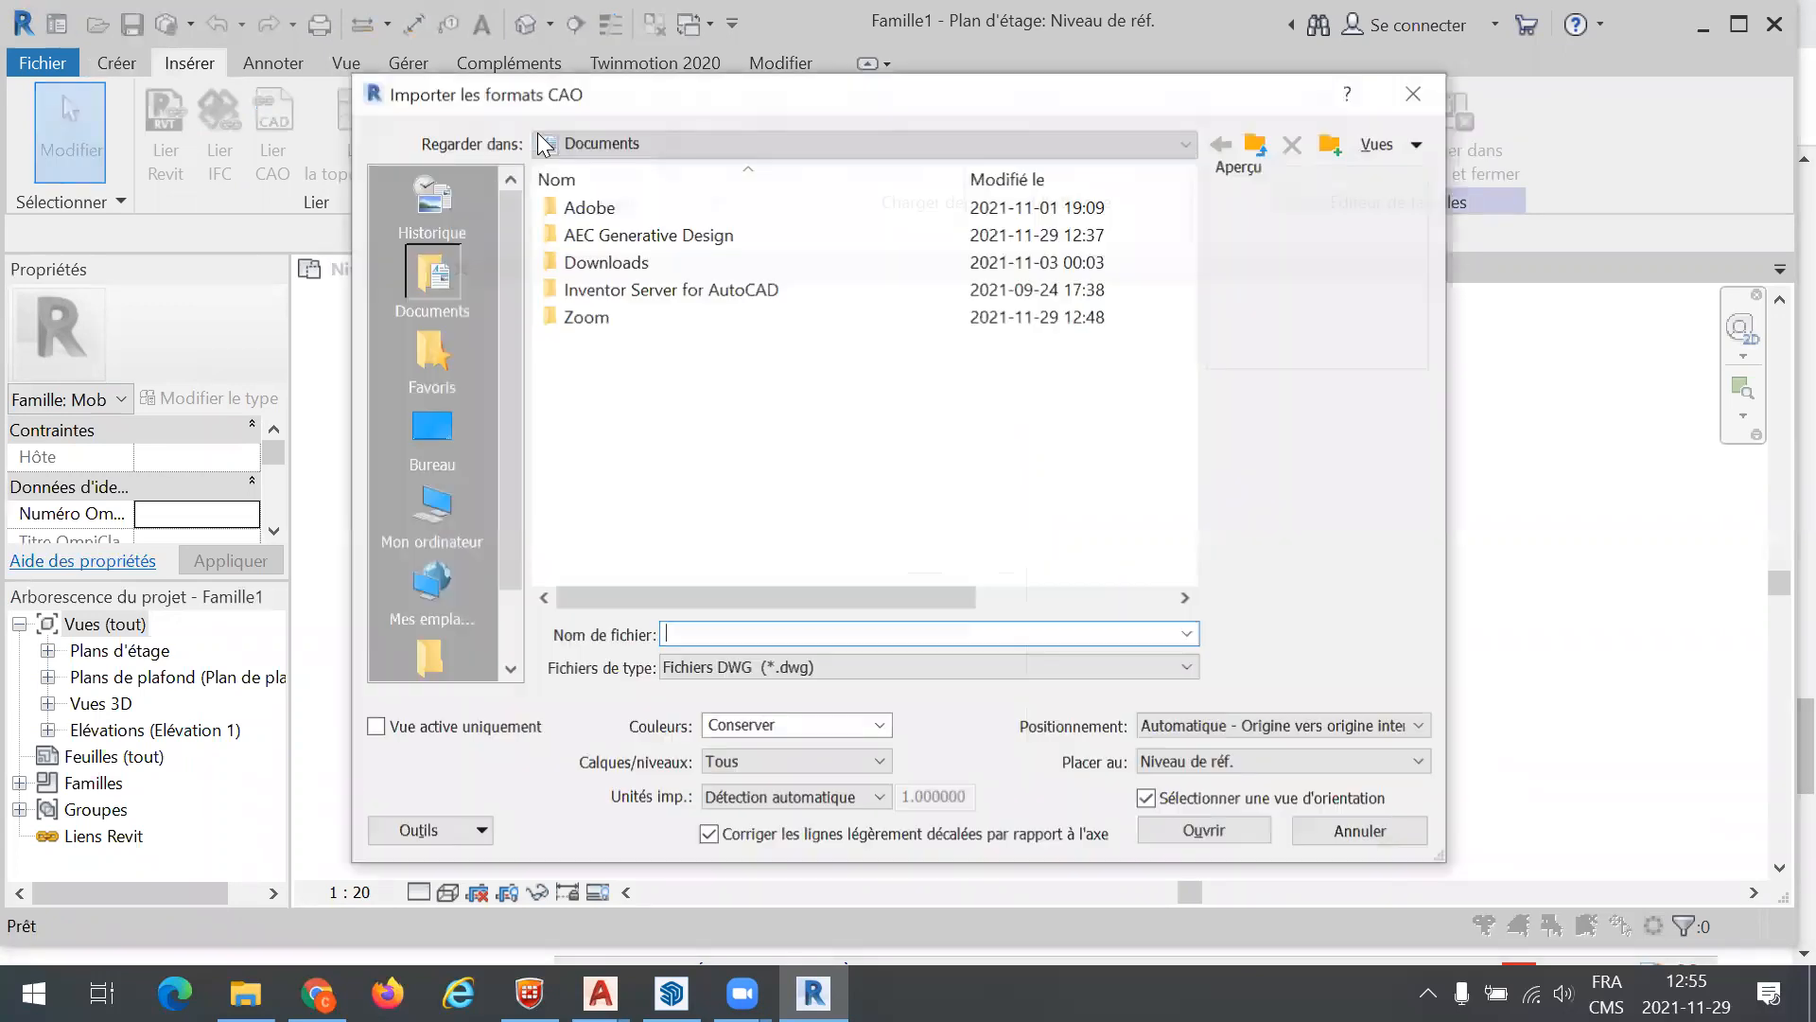
left_click(437, 424)
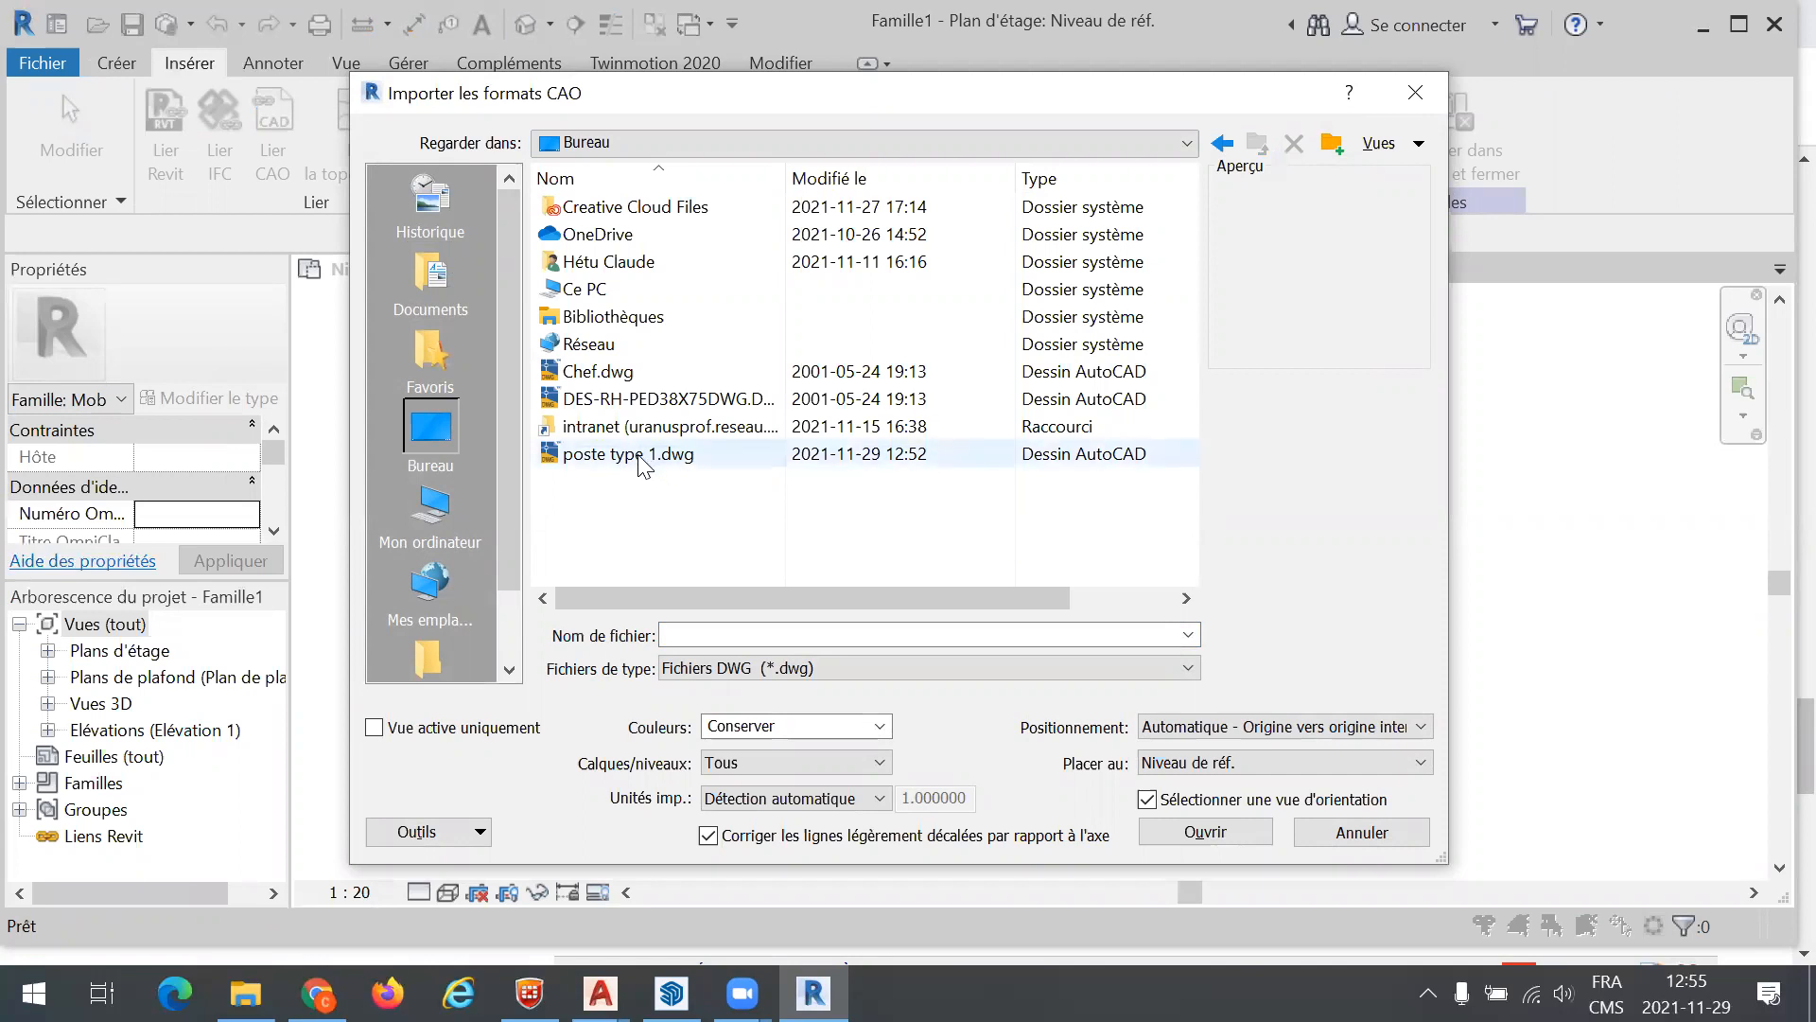
left_click(642, 457)
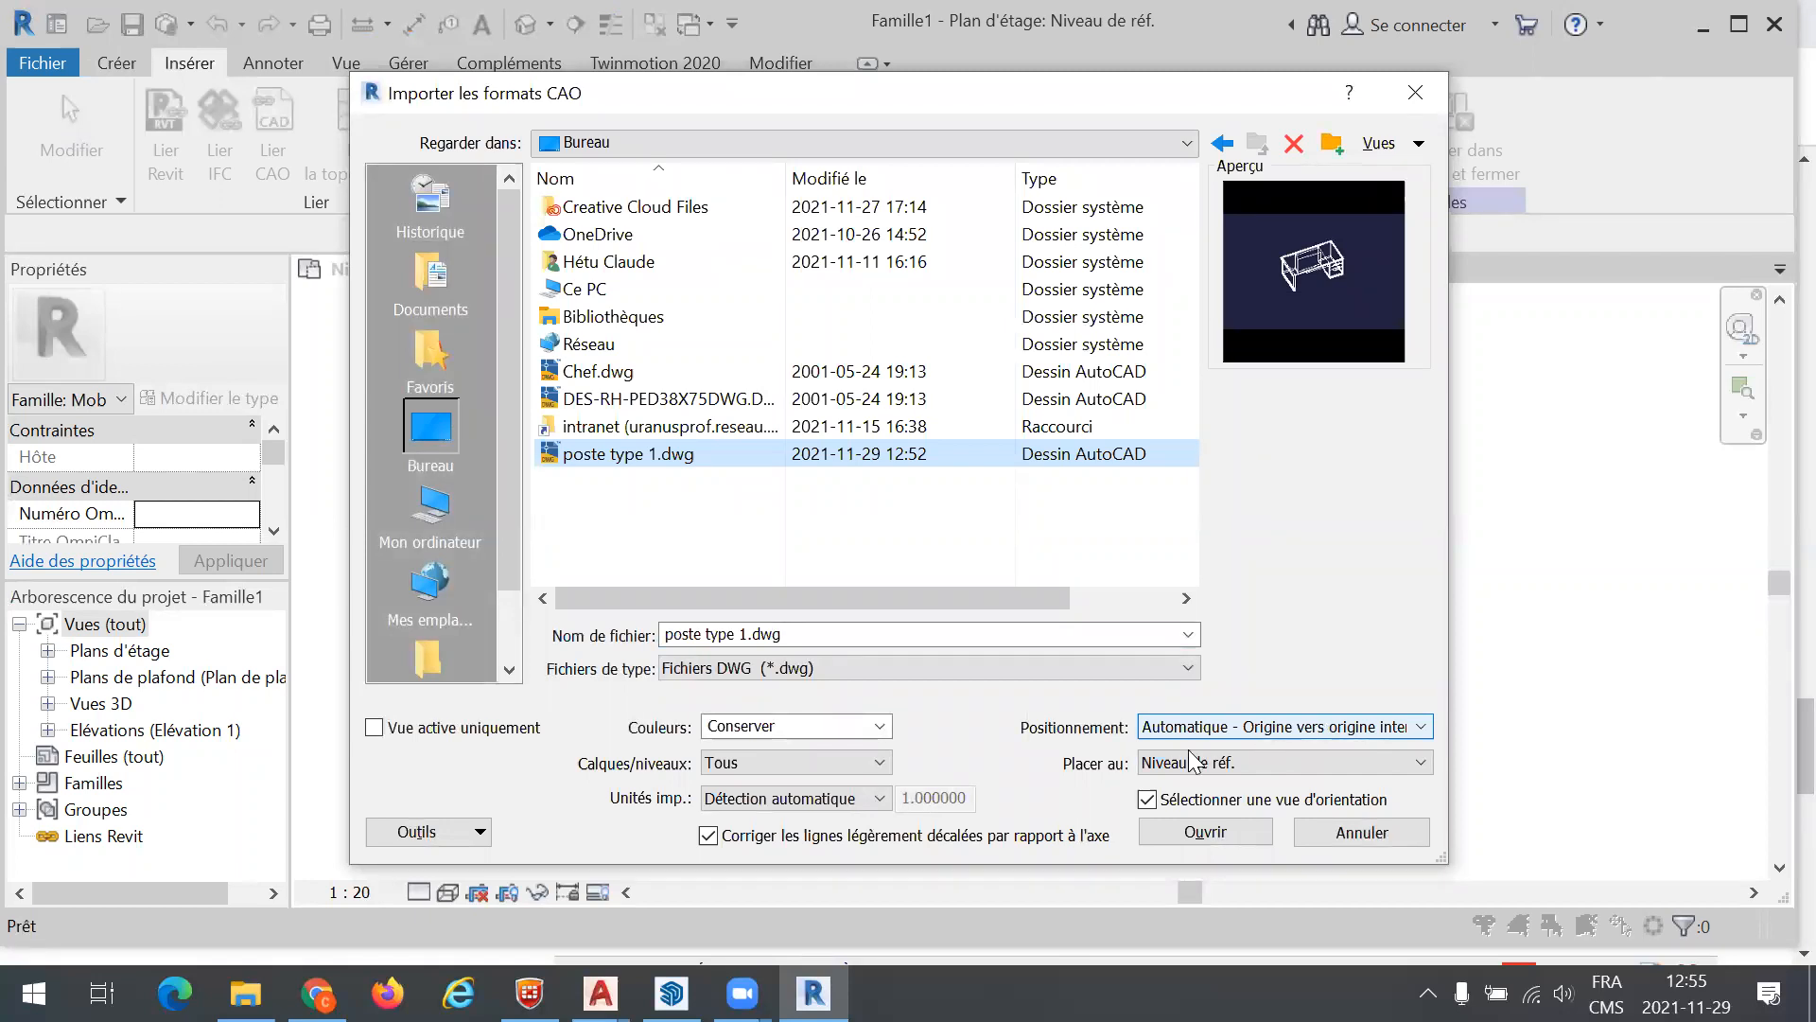
left_click(1207, 833)
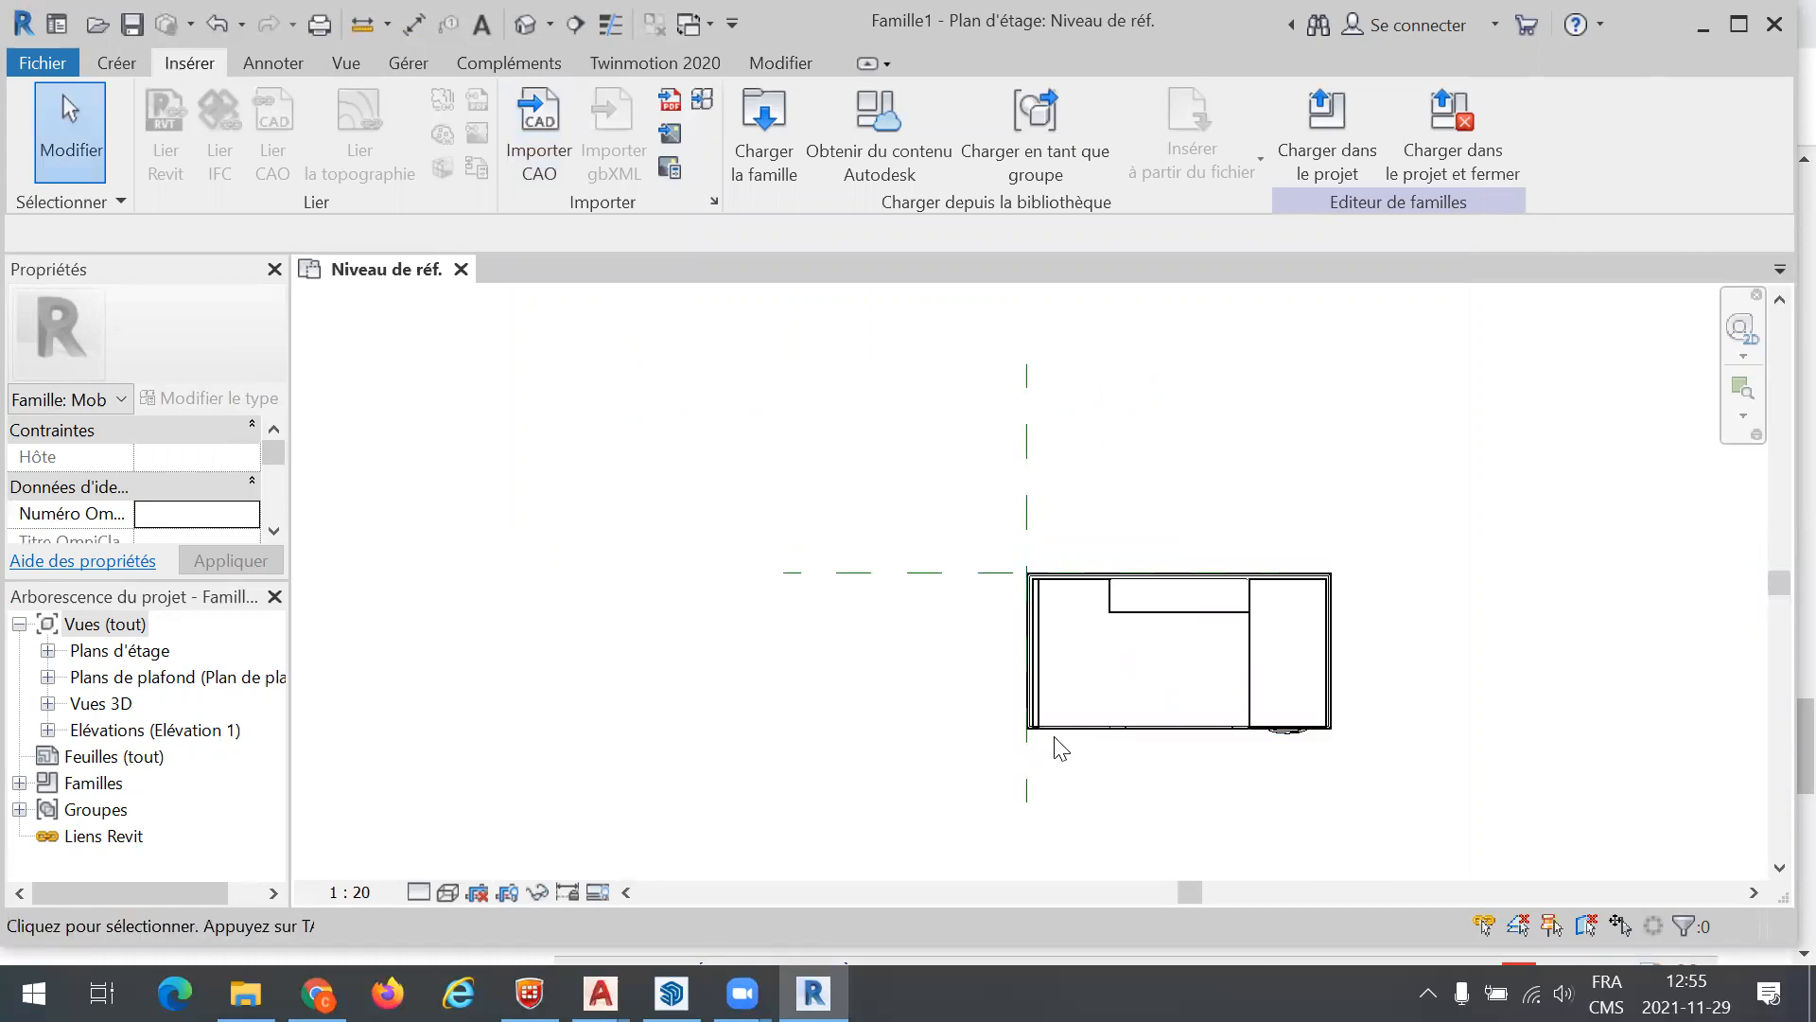
Open the 3D view Vue 1 to inspect the imported desk
left_click(47, 703)
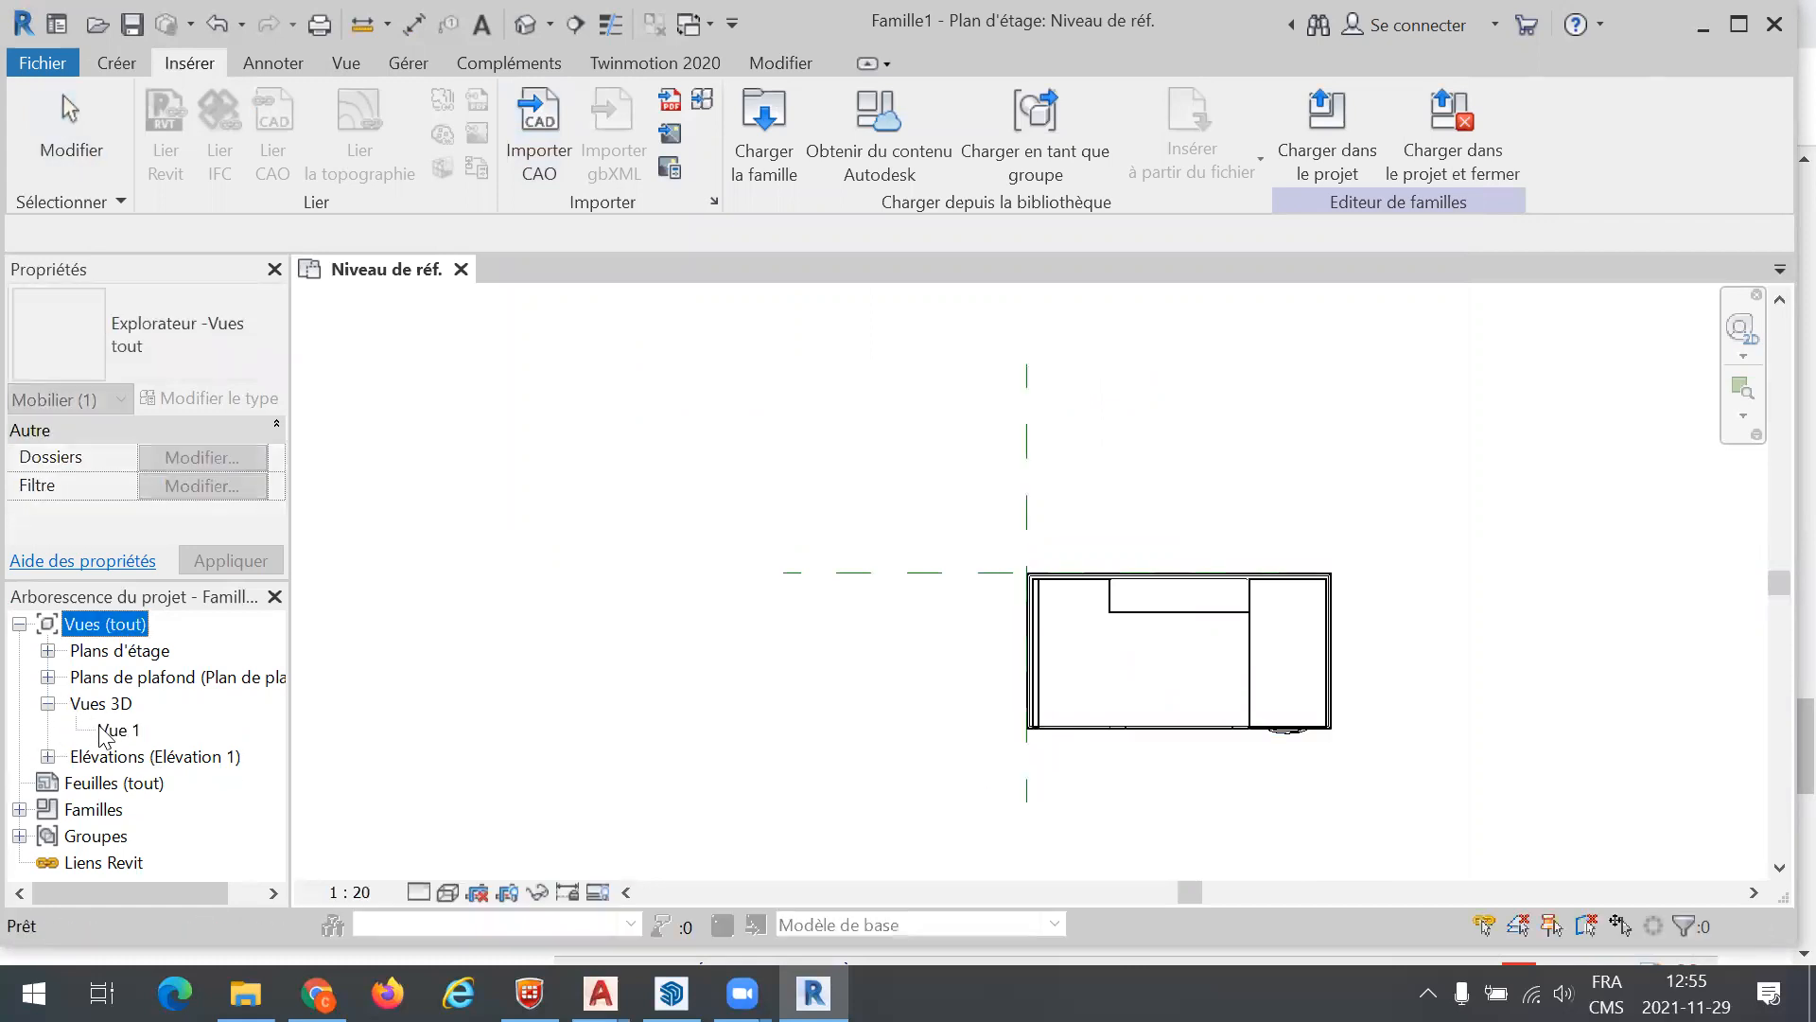
left_click(106, 732)
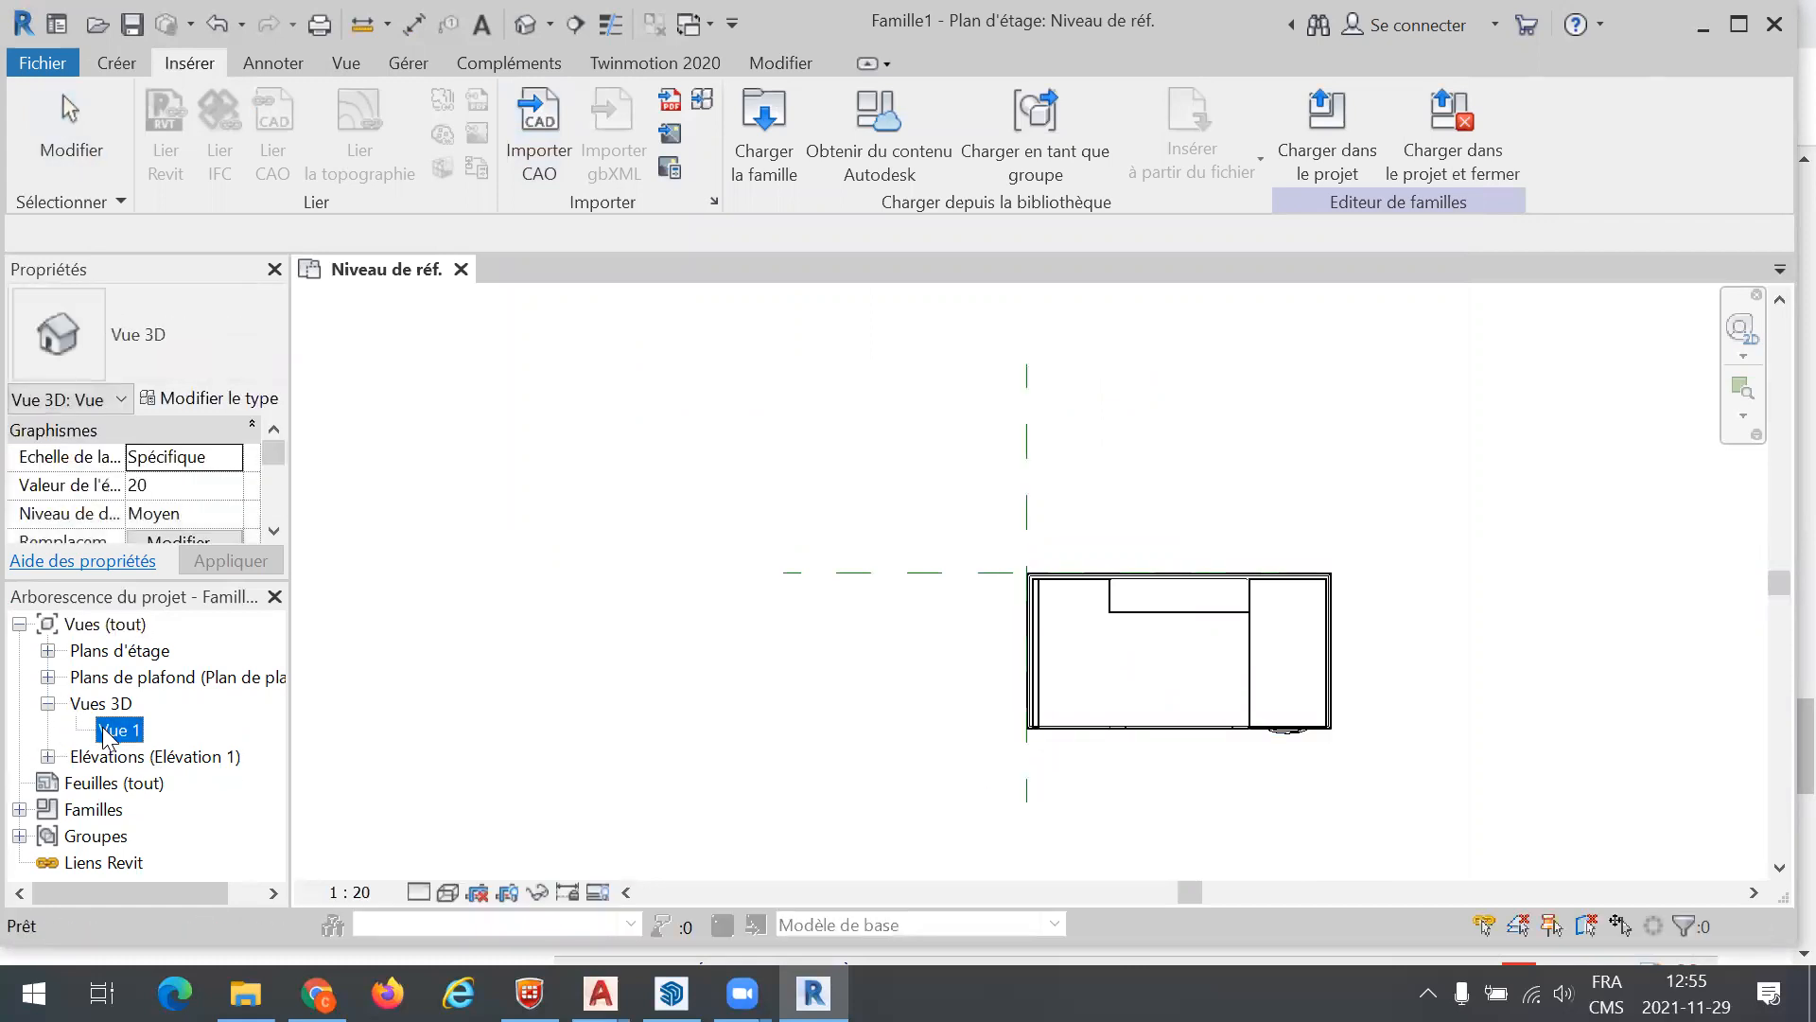
double_click(113, 731)
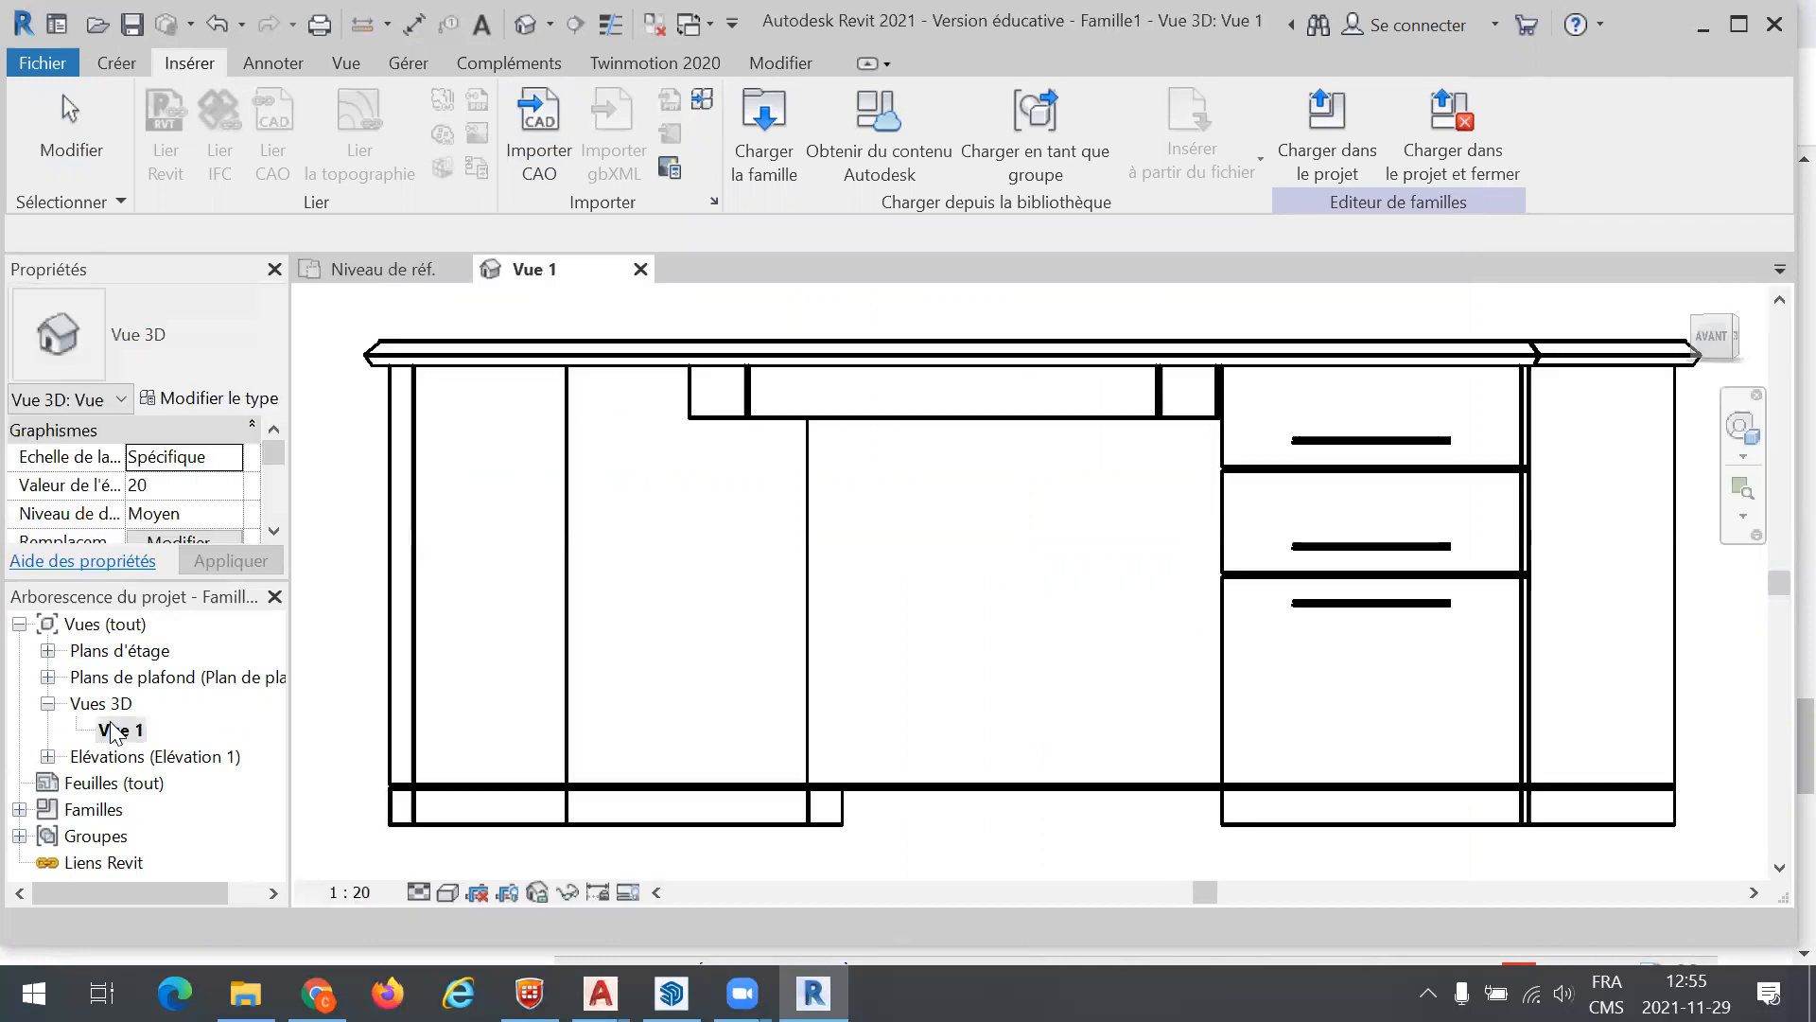
scroll(526, 649, "down", 3)
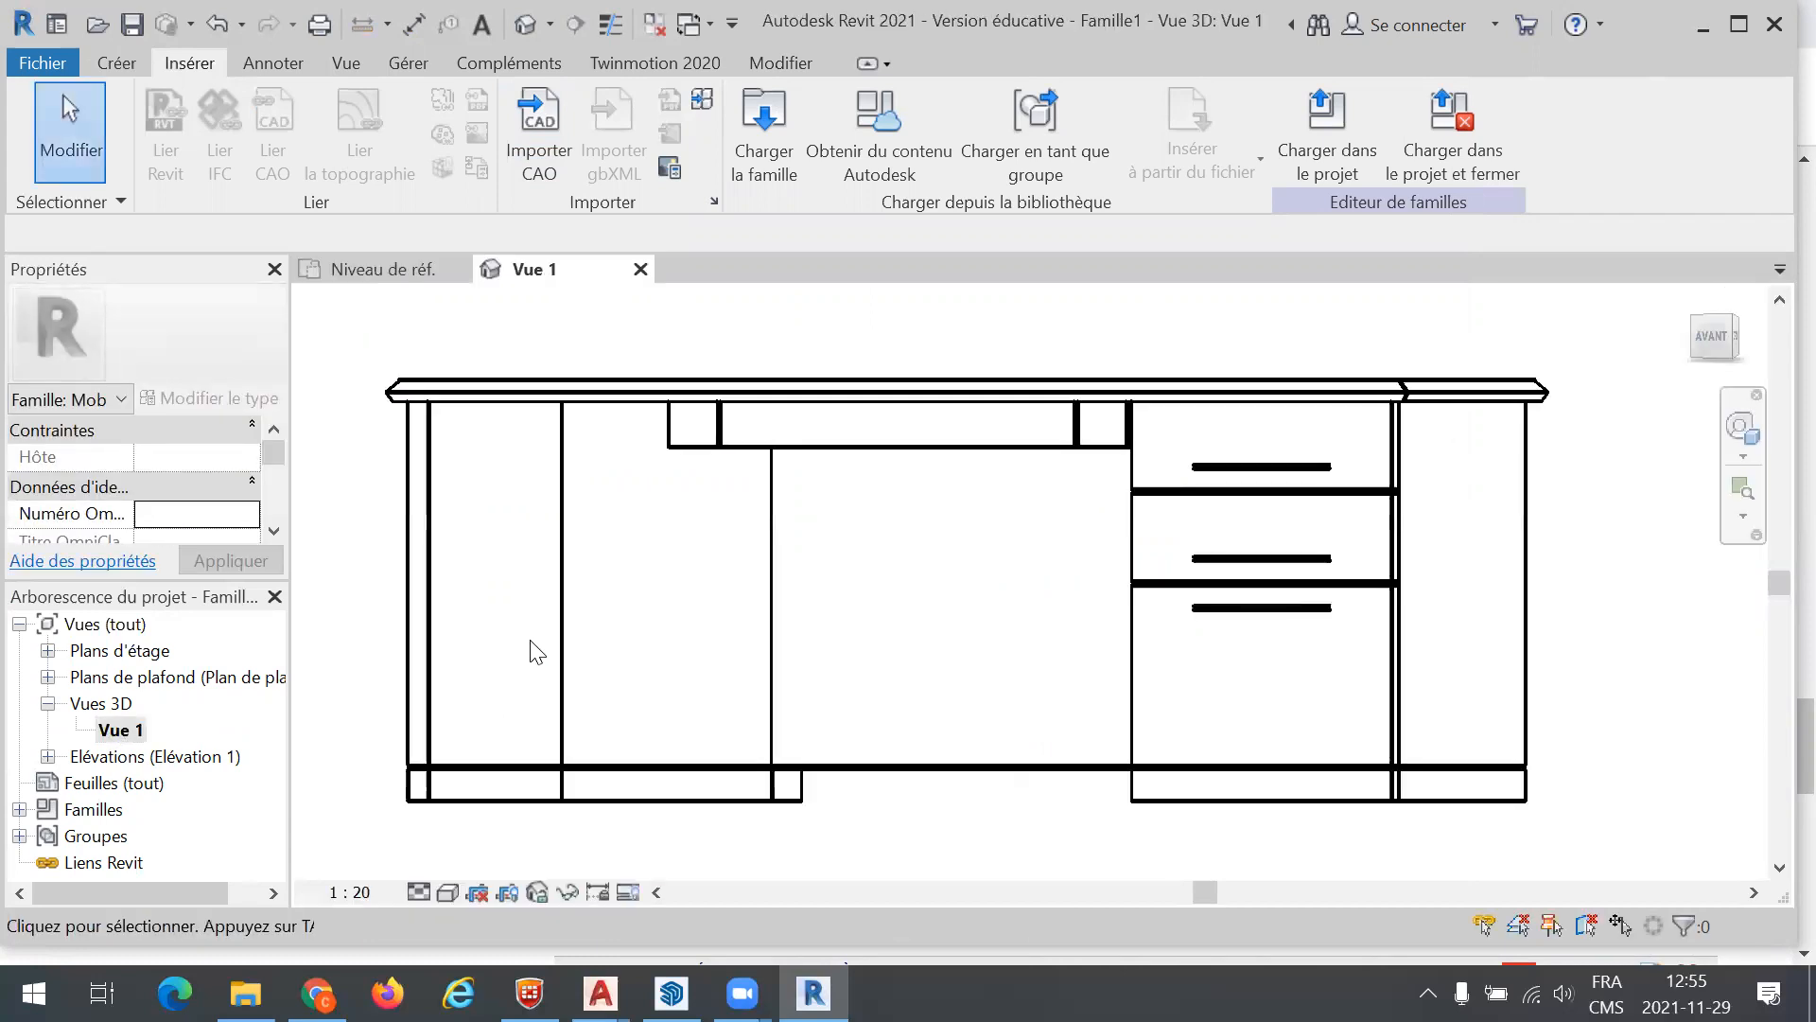
Save the desk family as POSTE TYPE 1.rfa on the desktop (Bureau) and close its open views
mouse_move(470, 631)
middle_mouse_down()
mouse_move(519, 649)
mouse_move(502, 628)
middle_mouse_up()
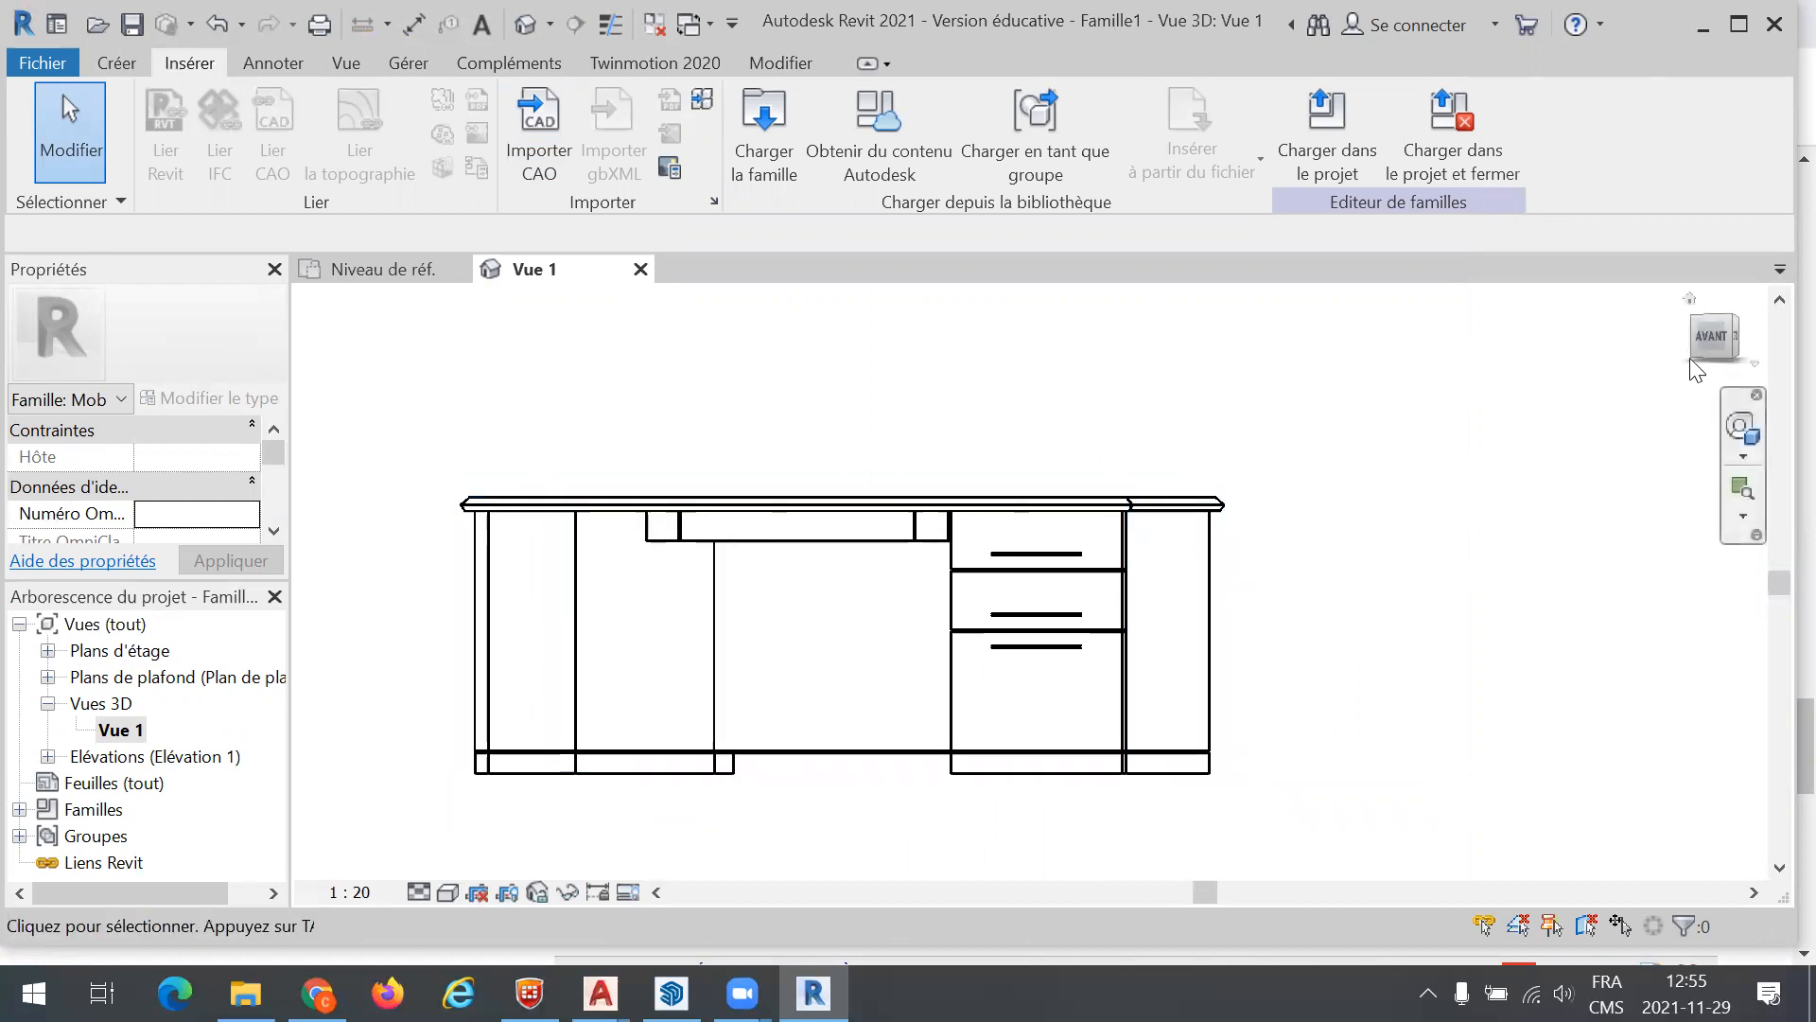
left_click(1736, 333)
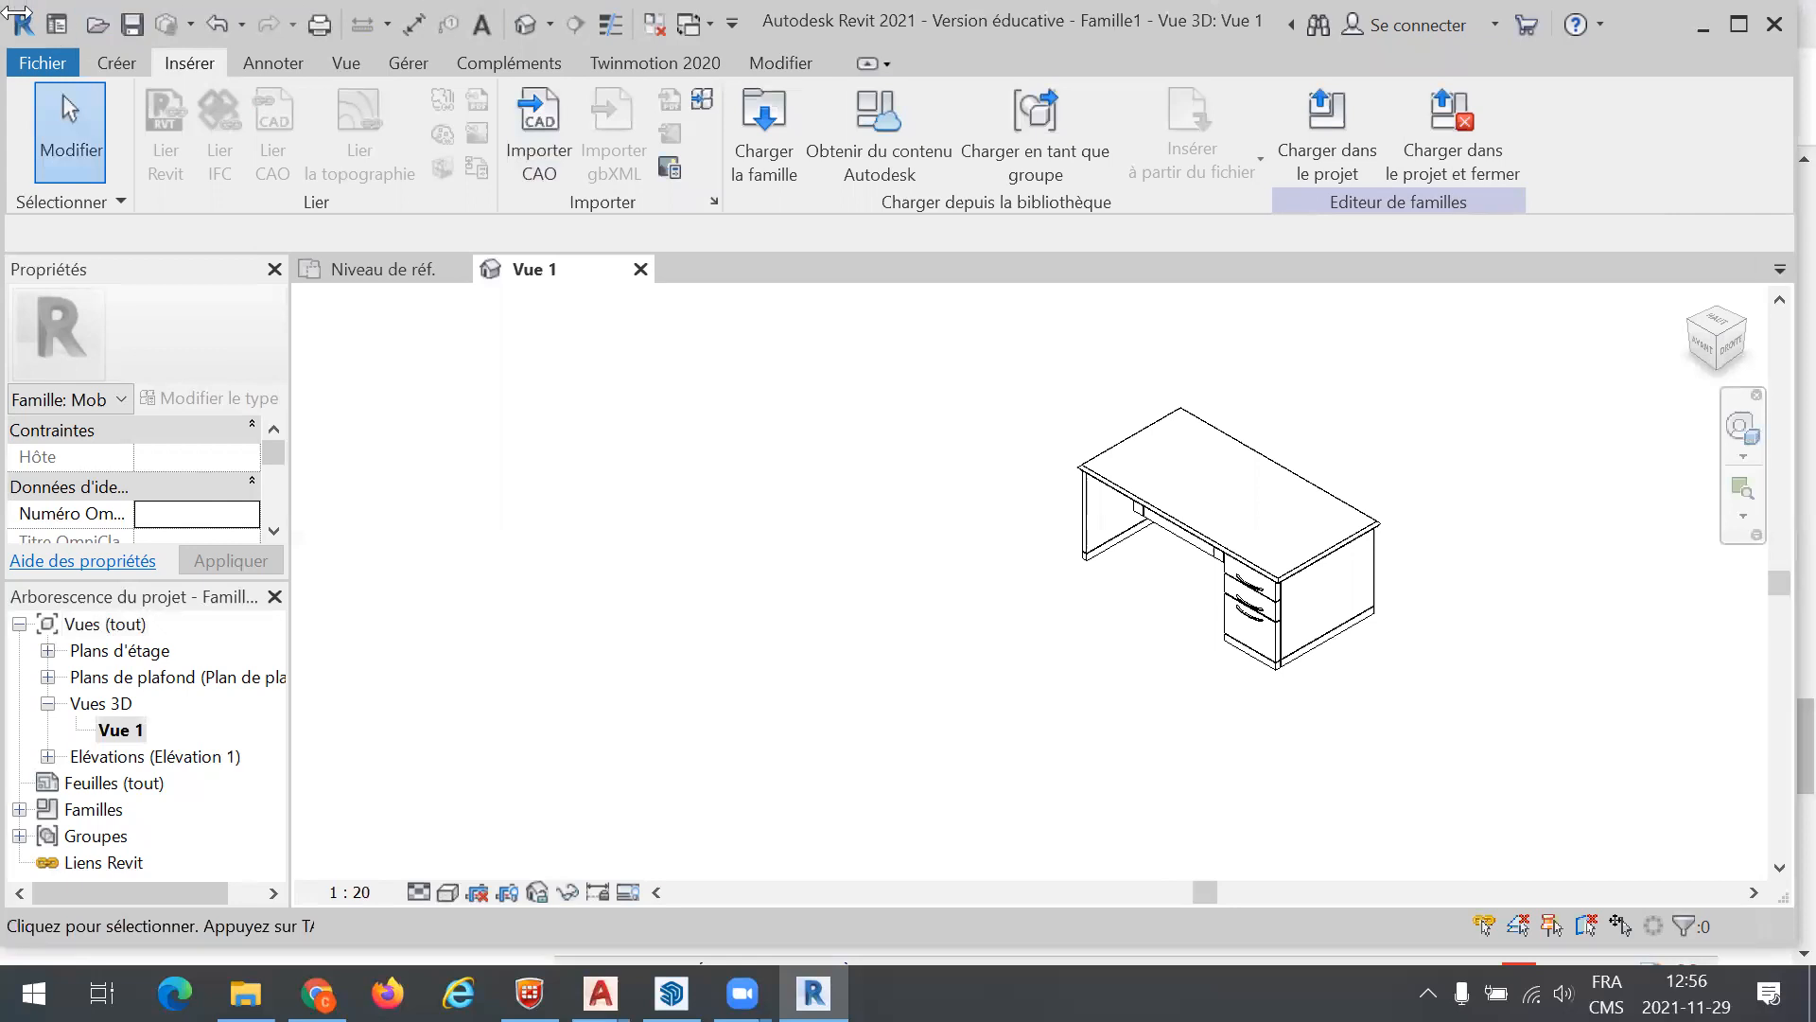
left_click(43, 64)
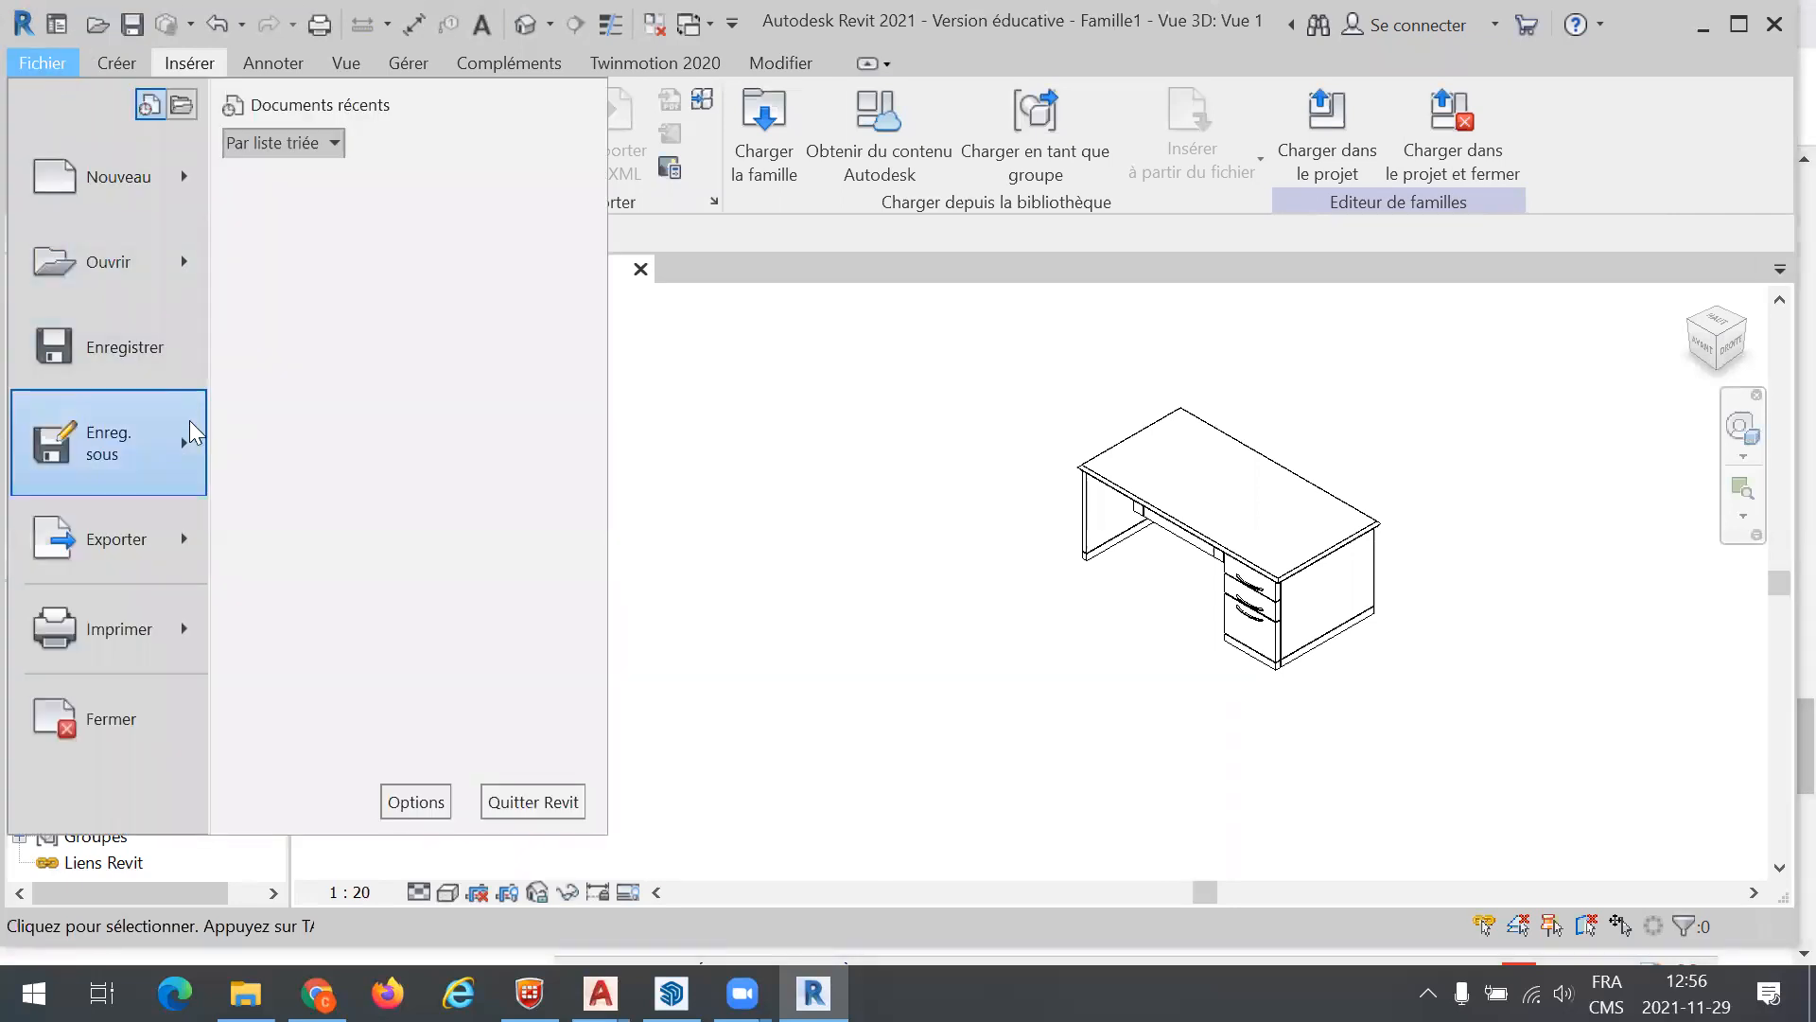
mouse_move(184, 435)
left_click(326, 446)
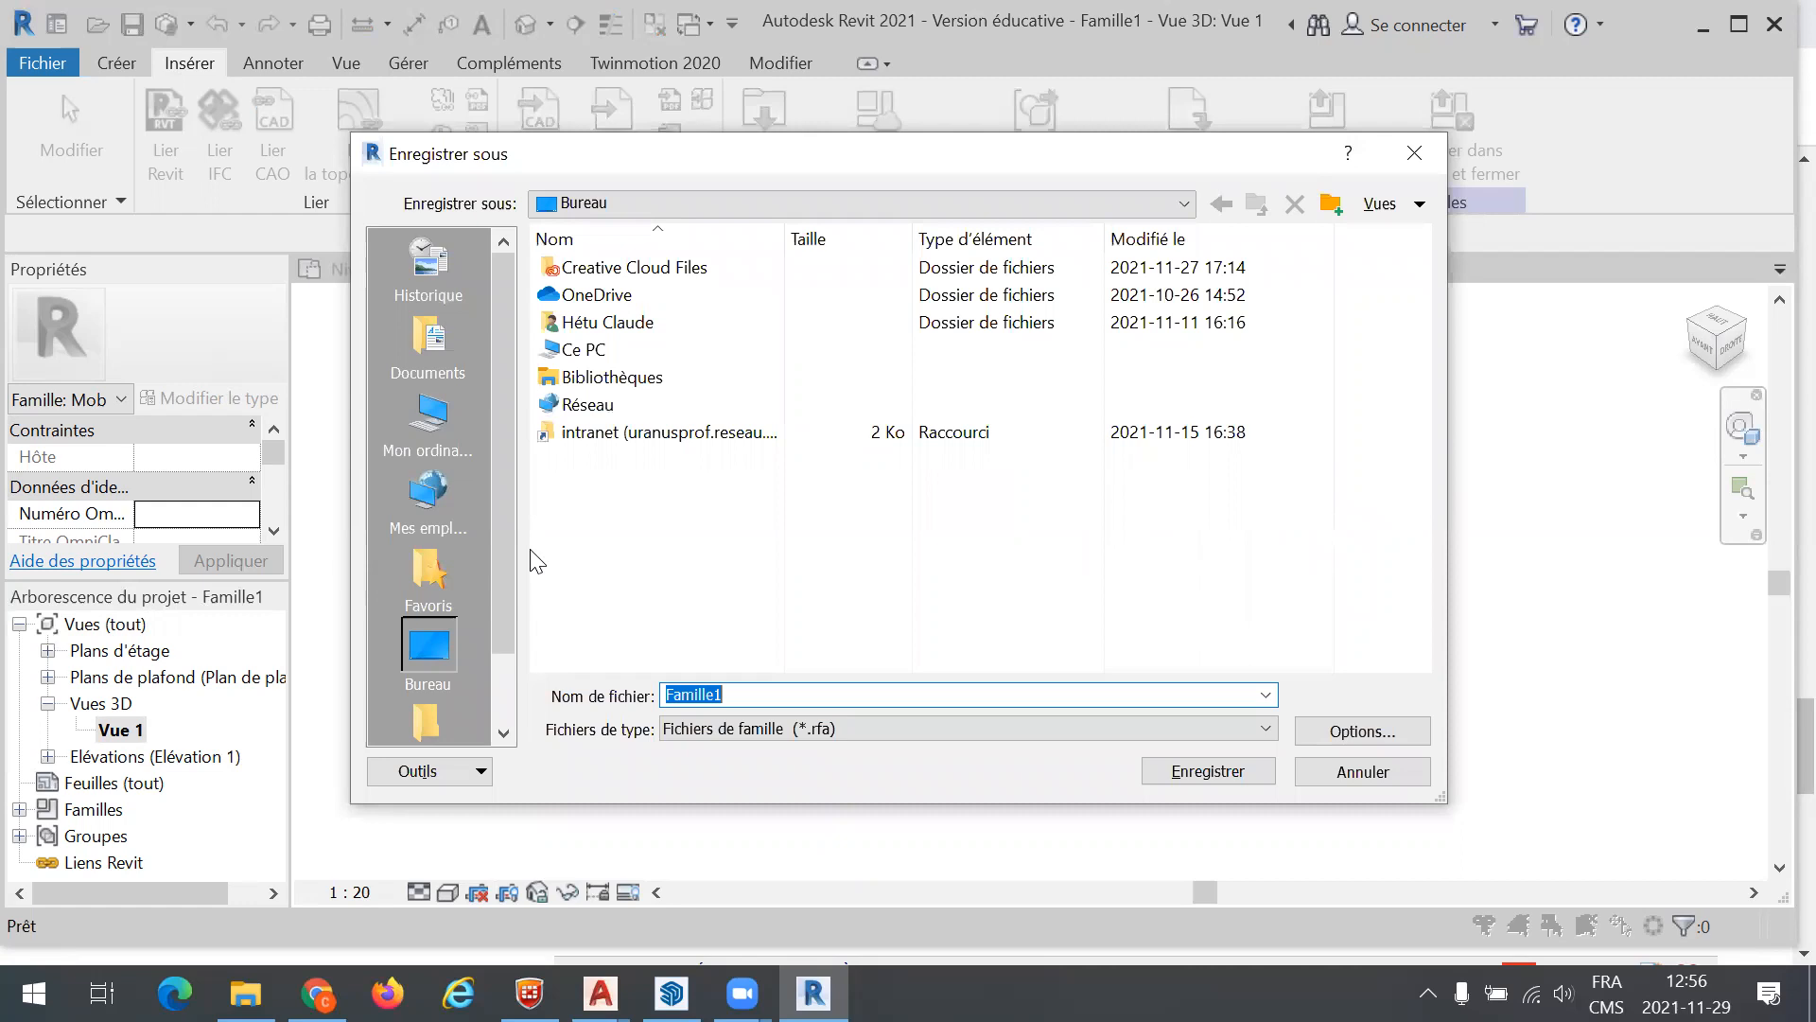
type("PO")
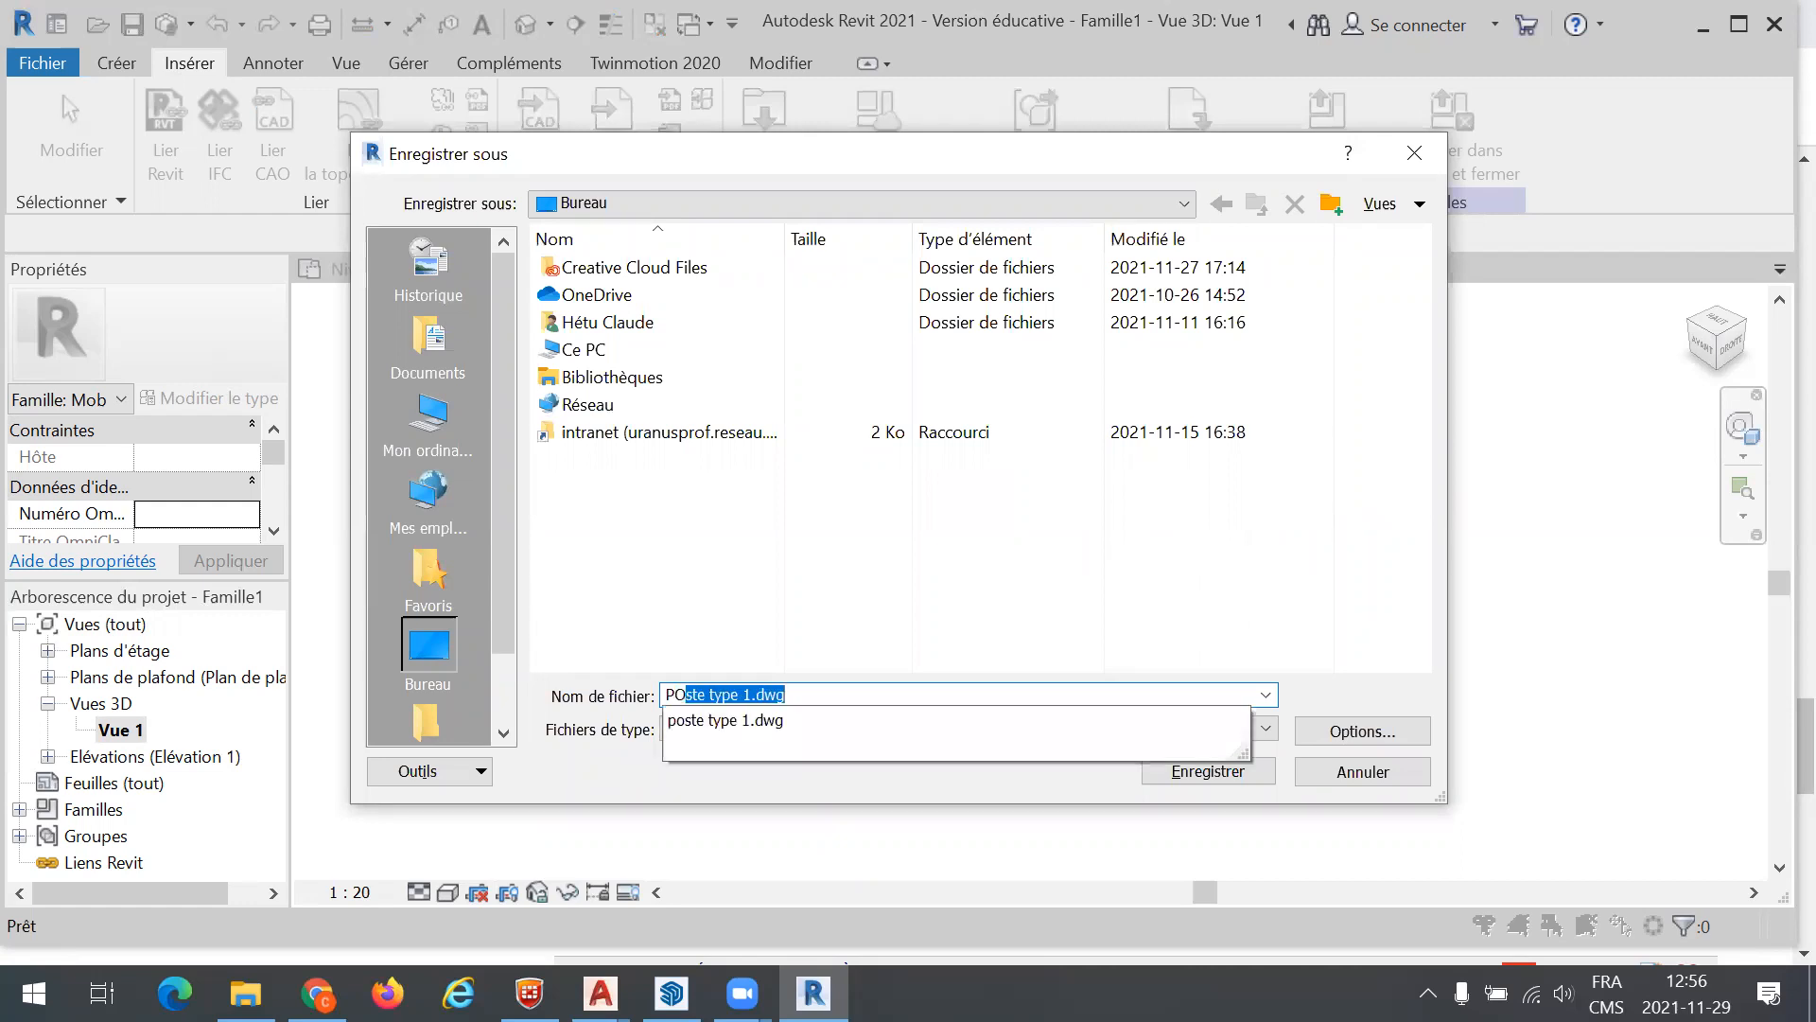
type("STE TYPE 1")
key("Delete")
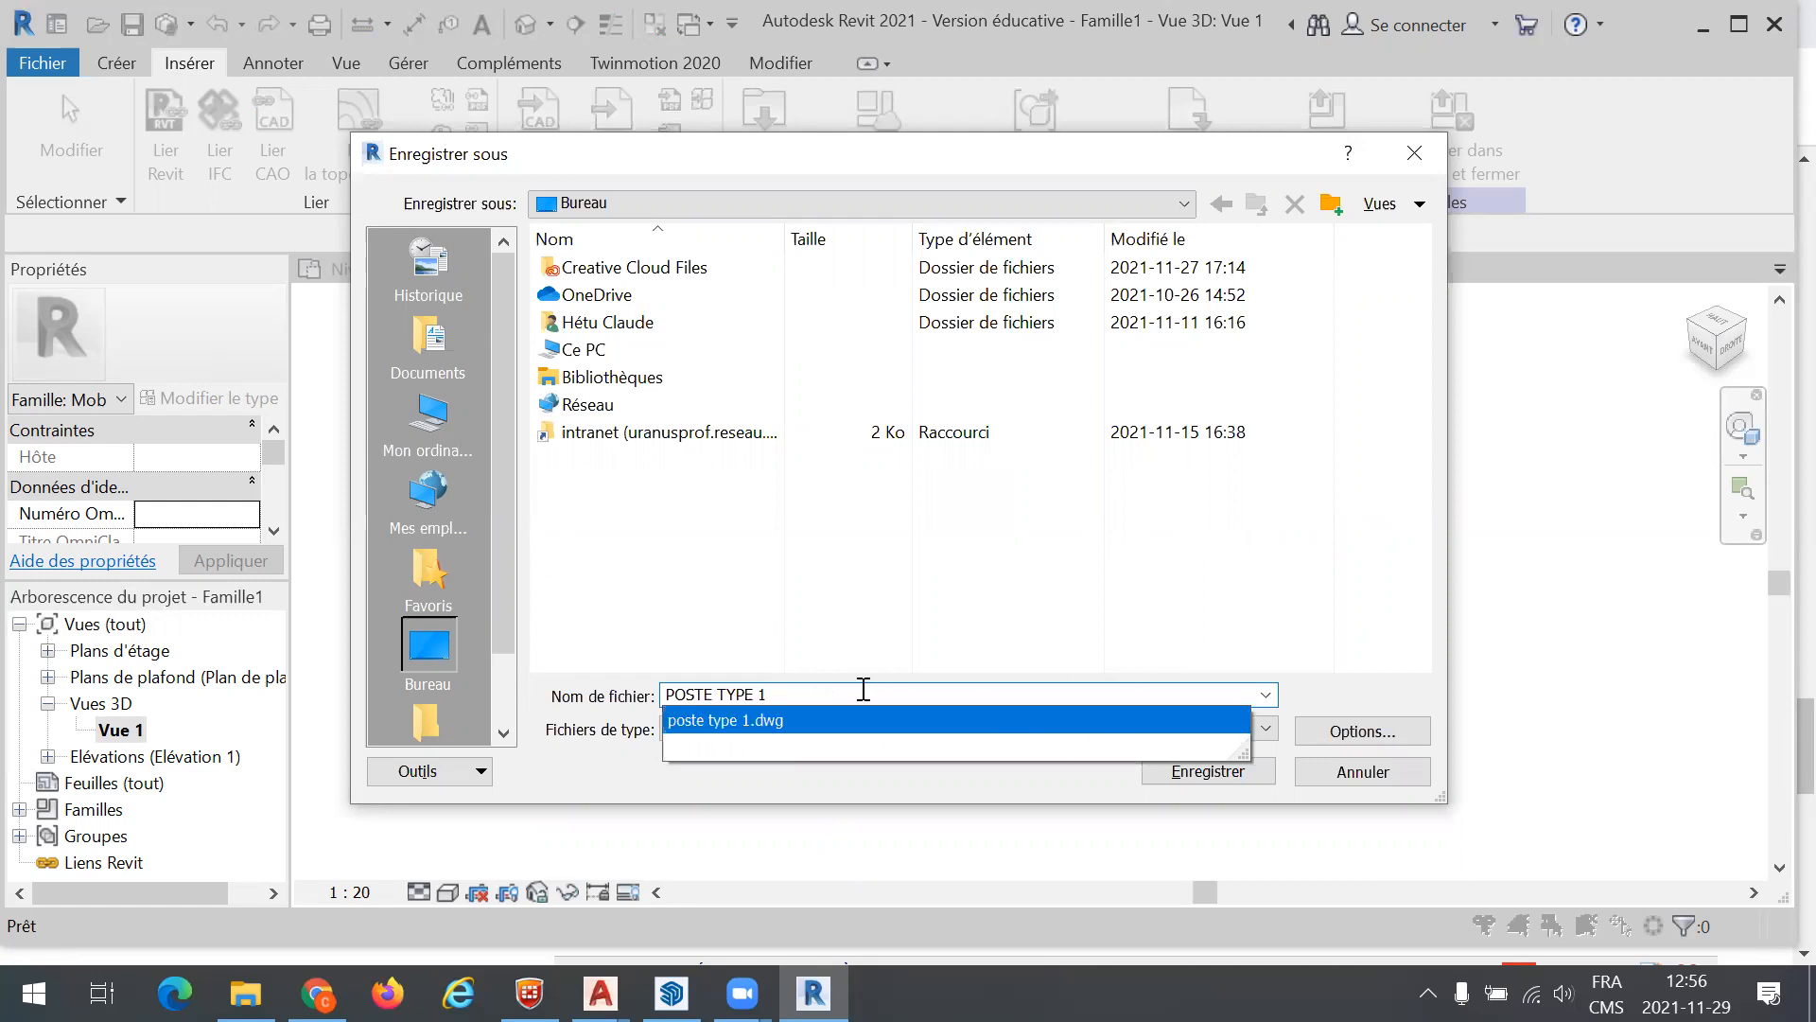
left_click(1208, 771)
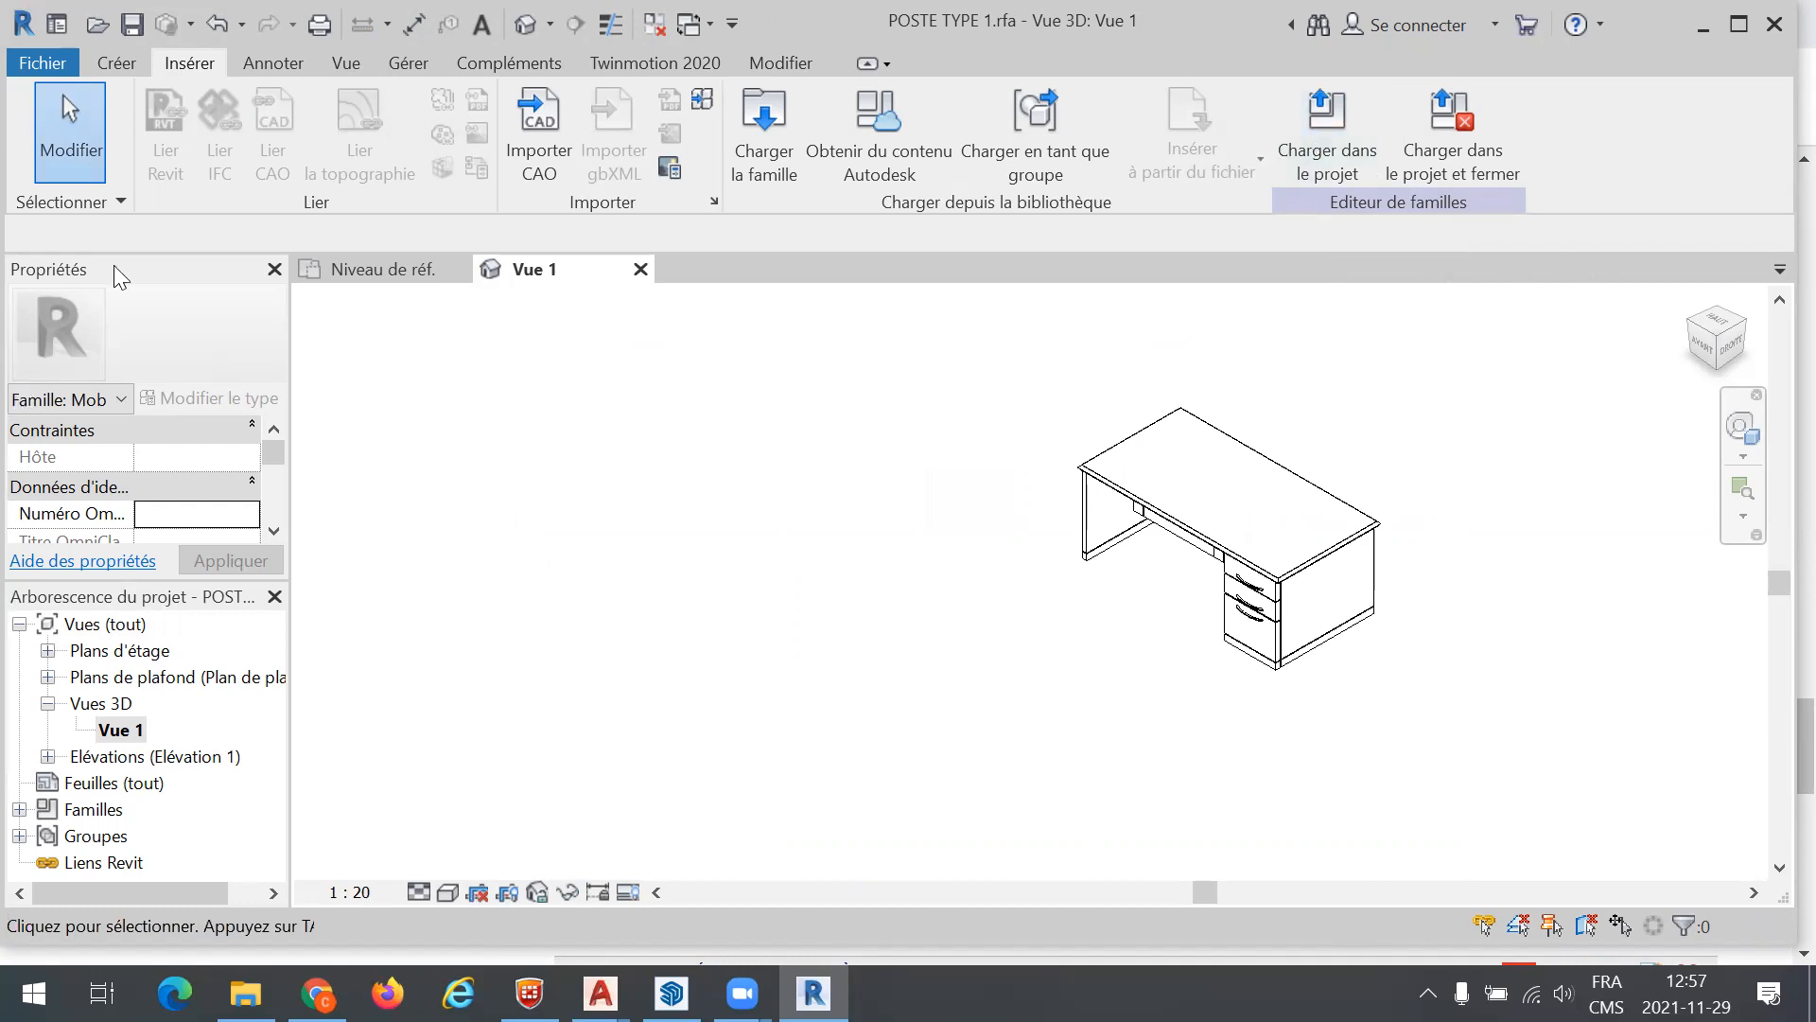
left_click(643, 280)
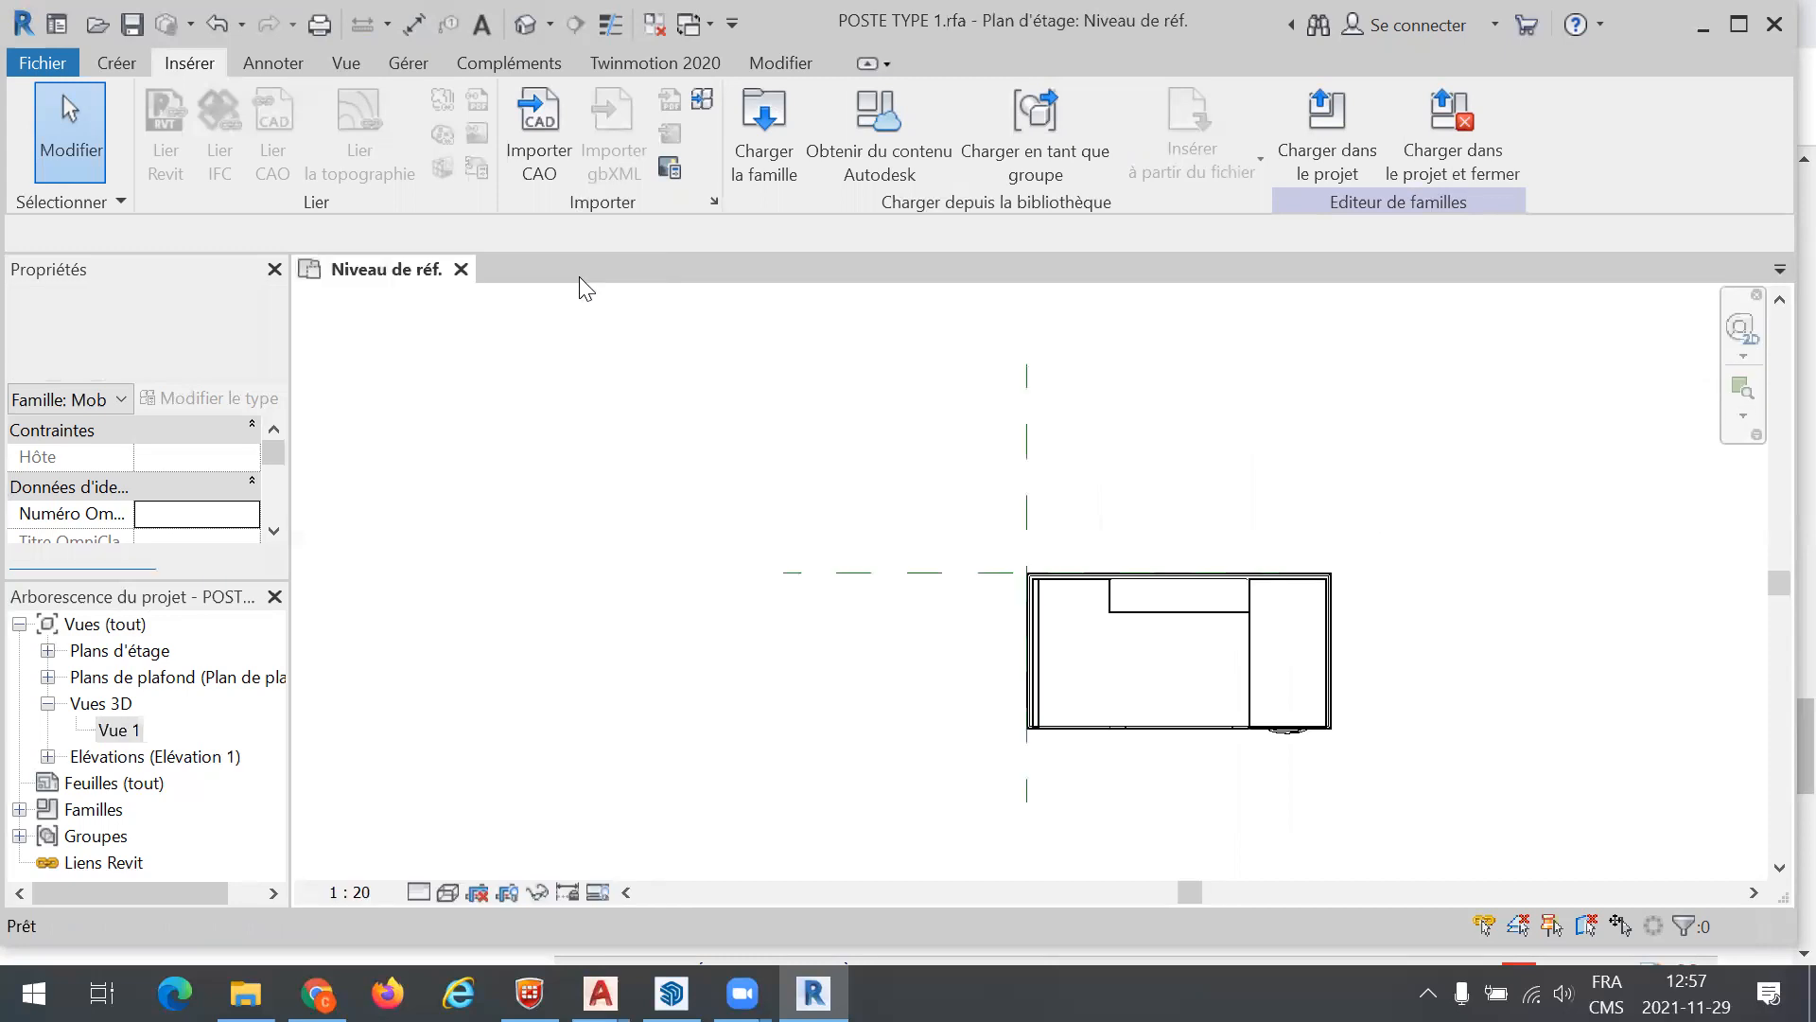
left_click(466, 273)
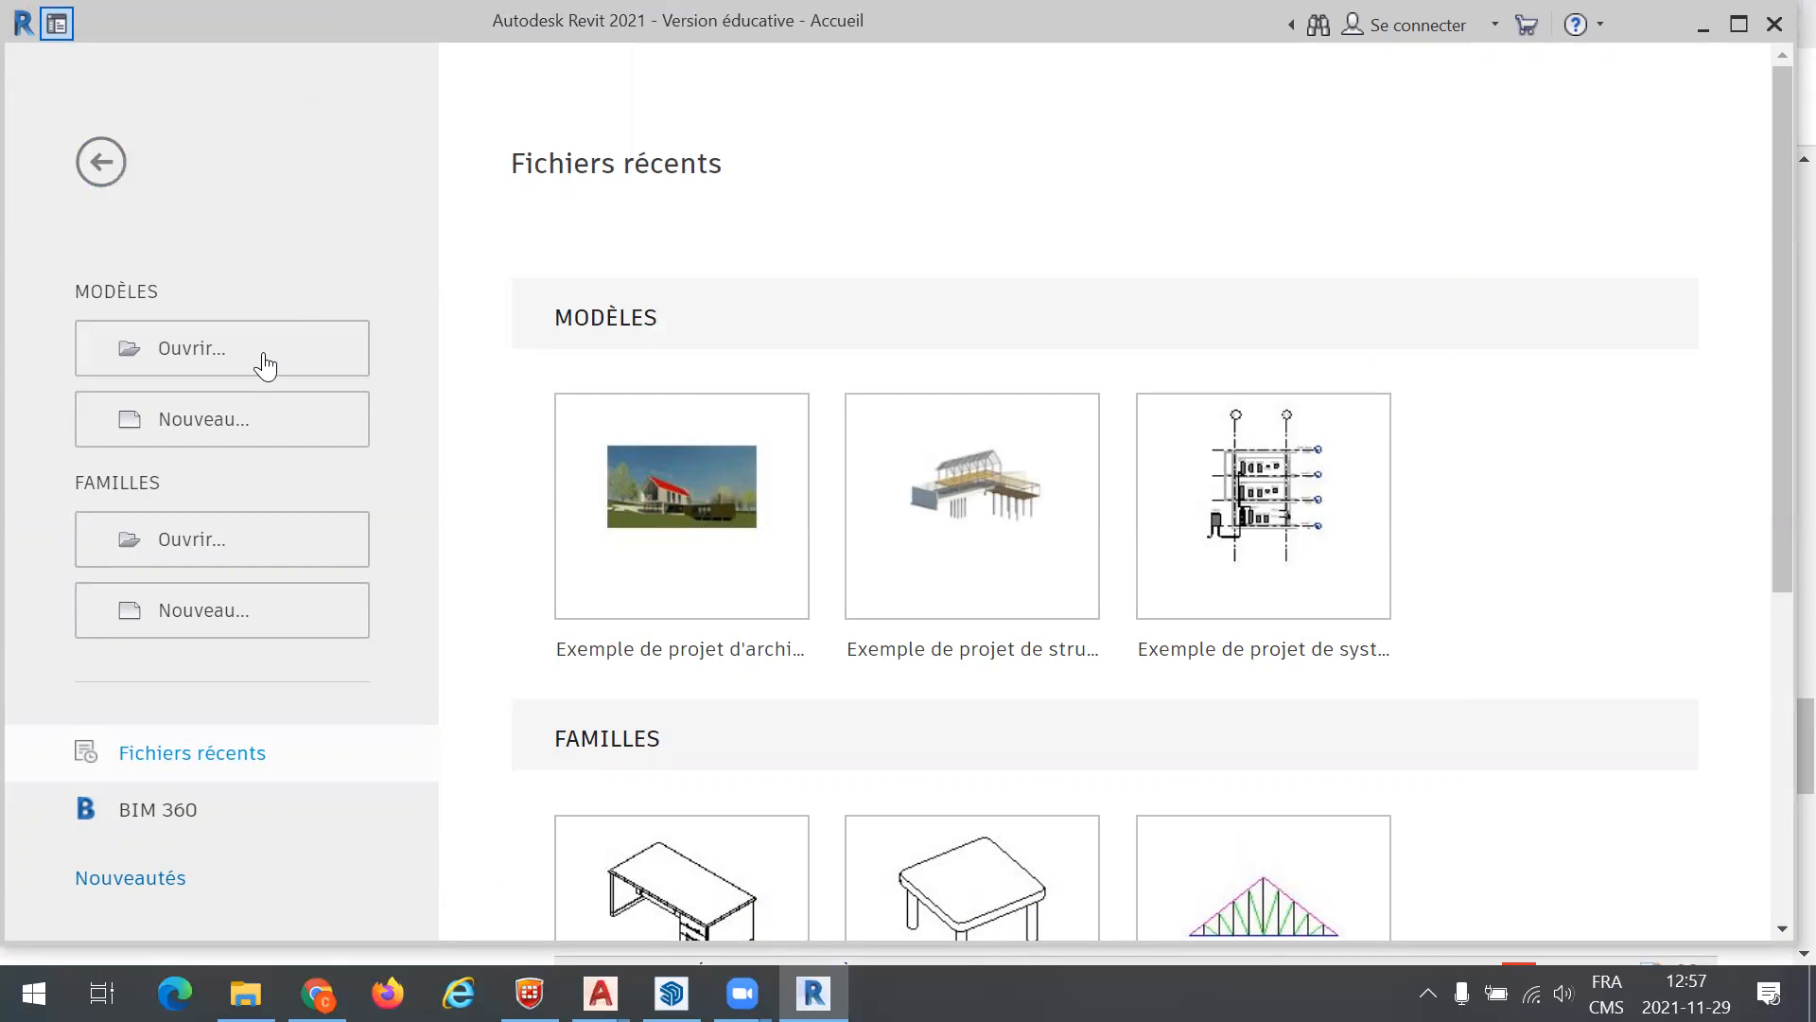
left_click(186, 422)
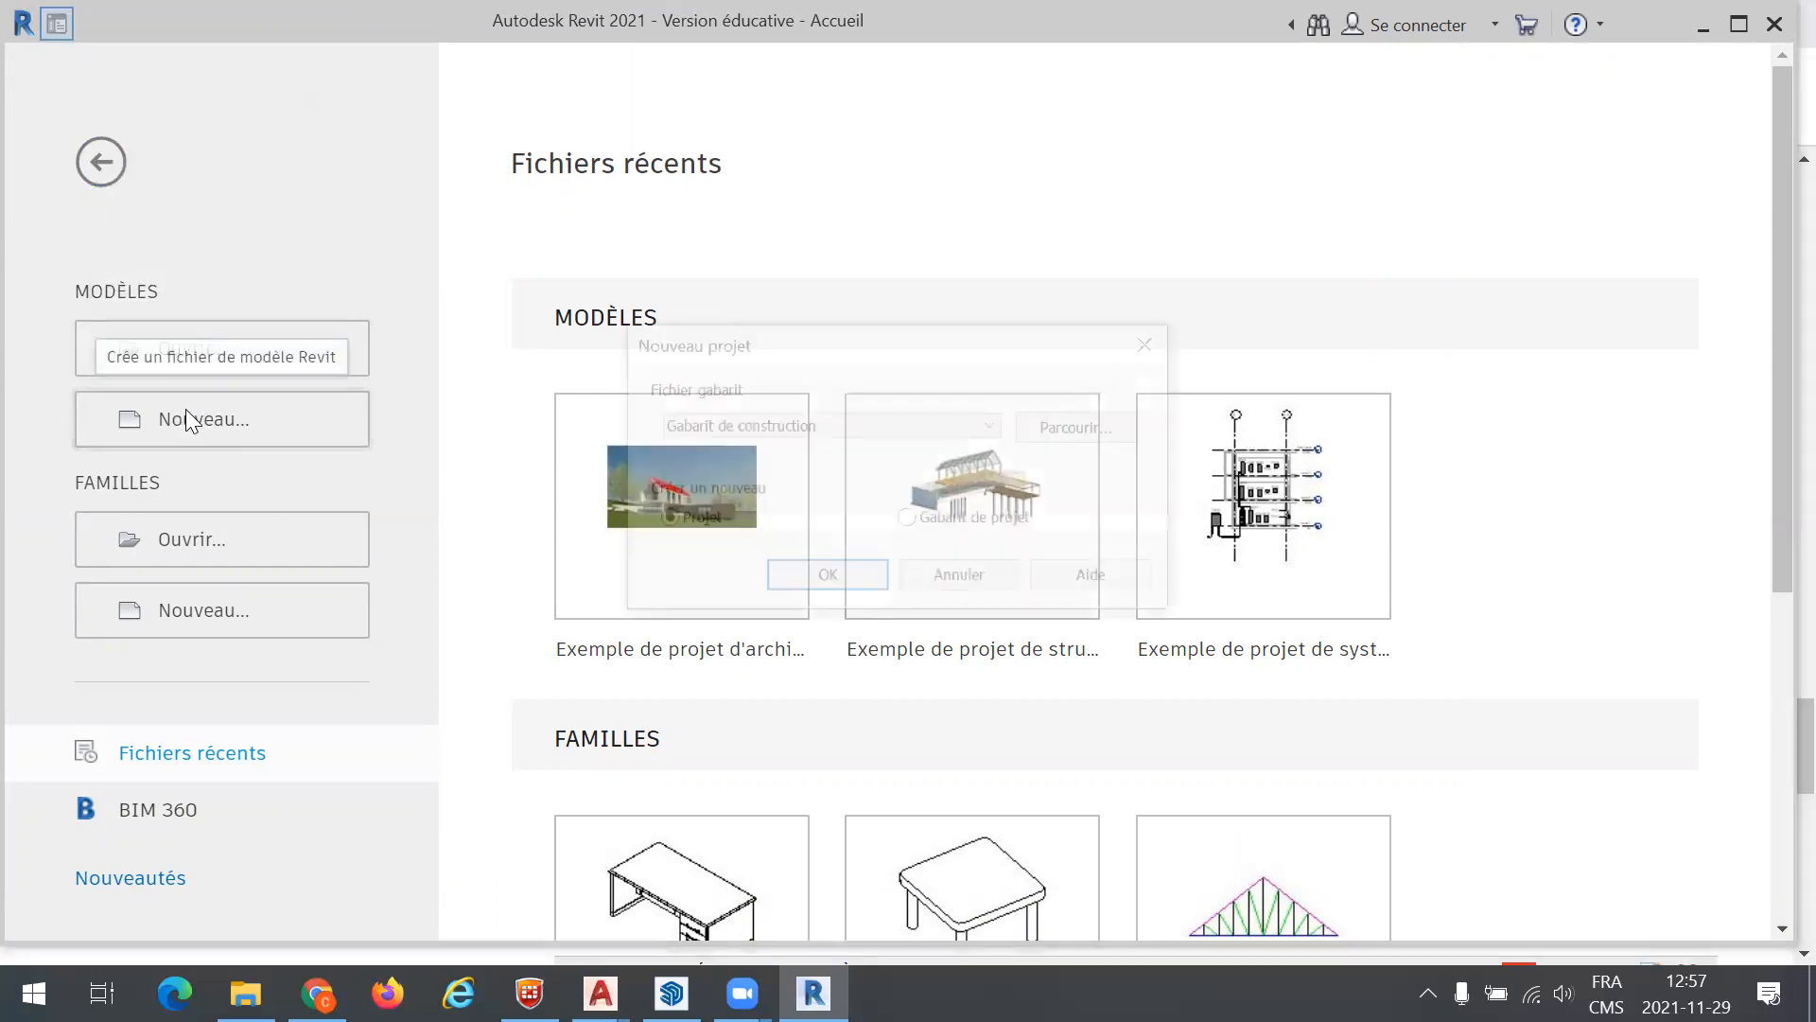
left_click(1154, 341)
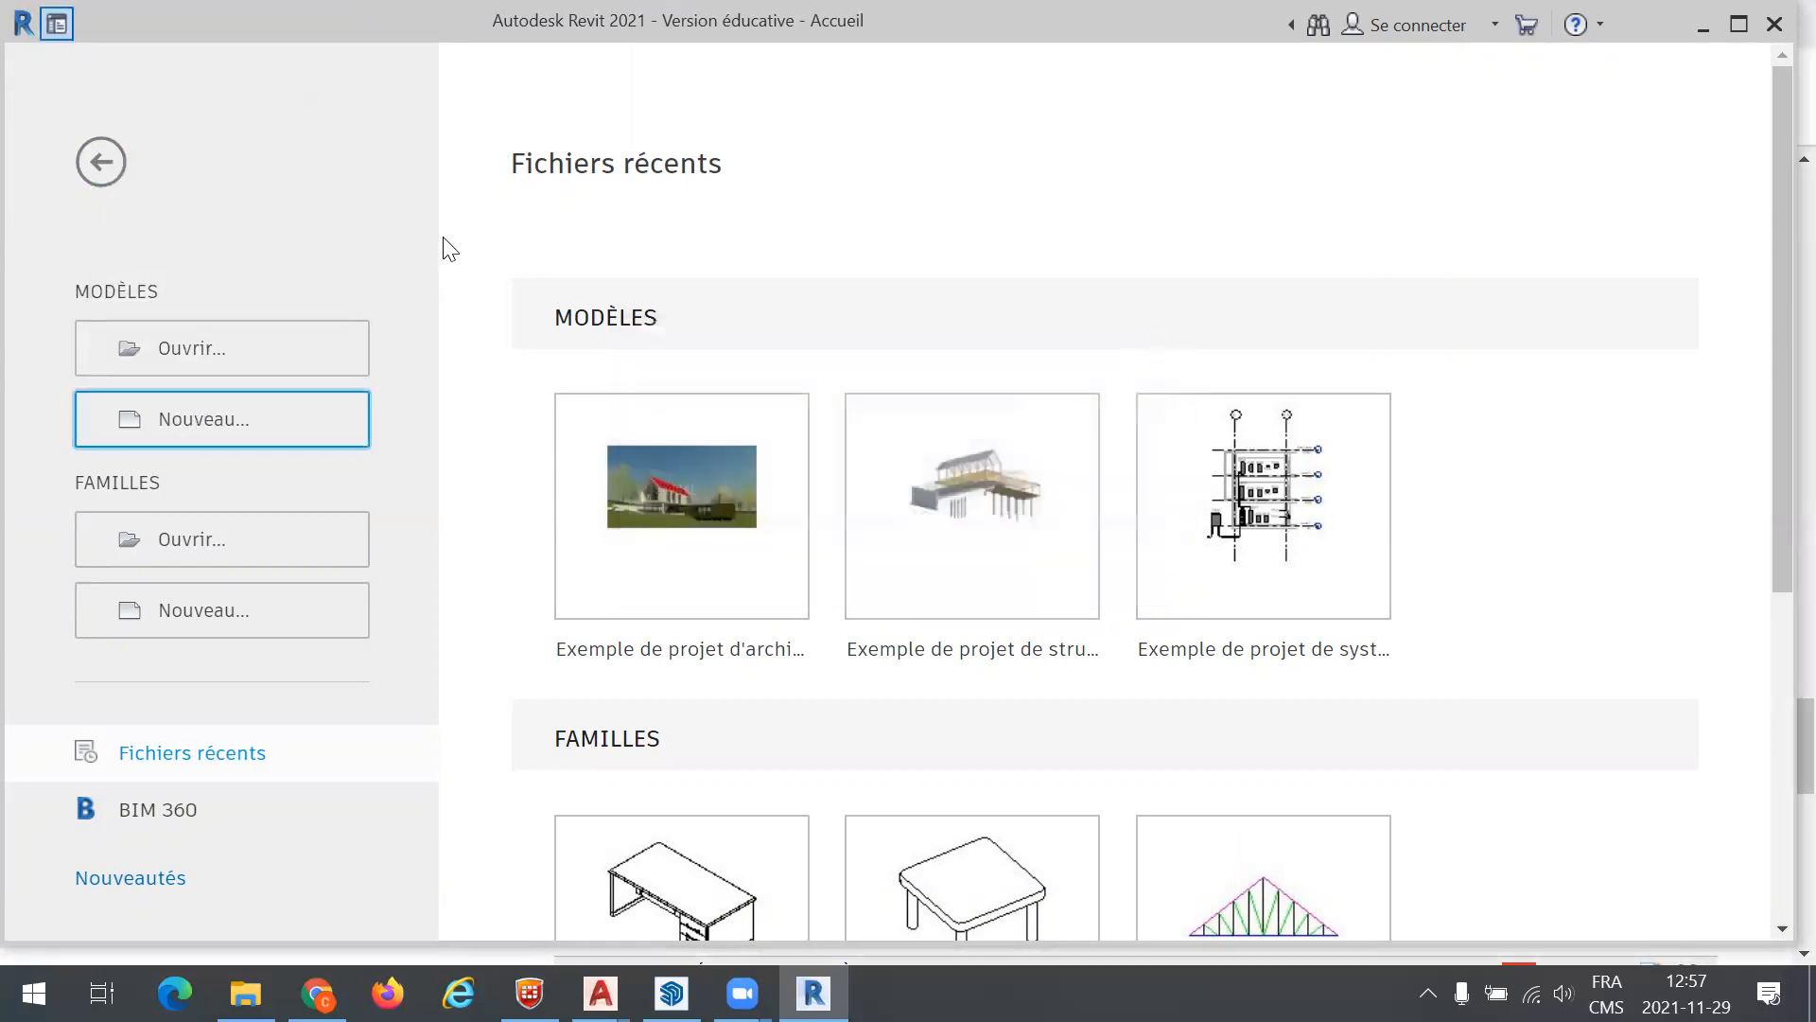
left_click(24, 26)
left_click(360, 162)
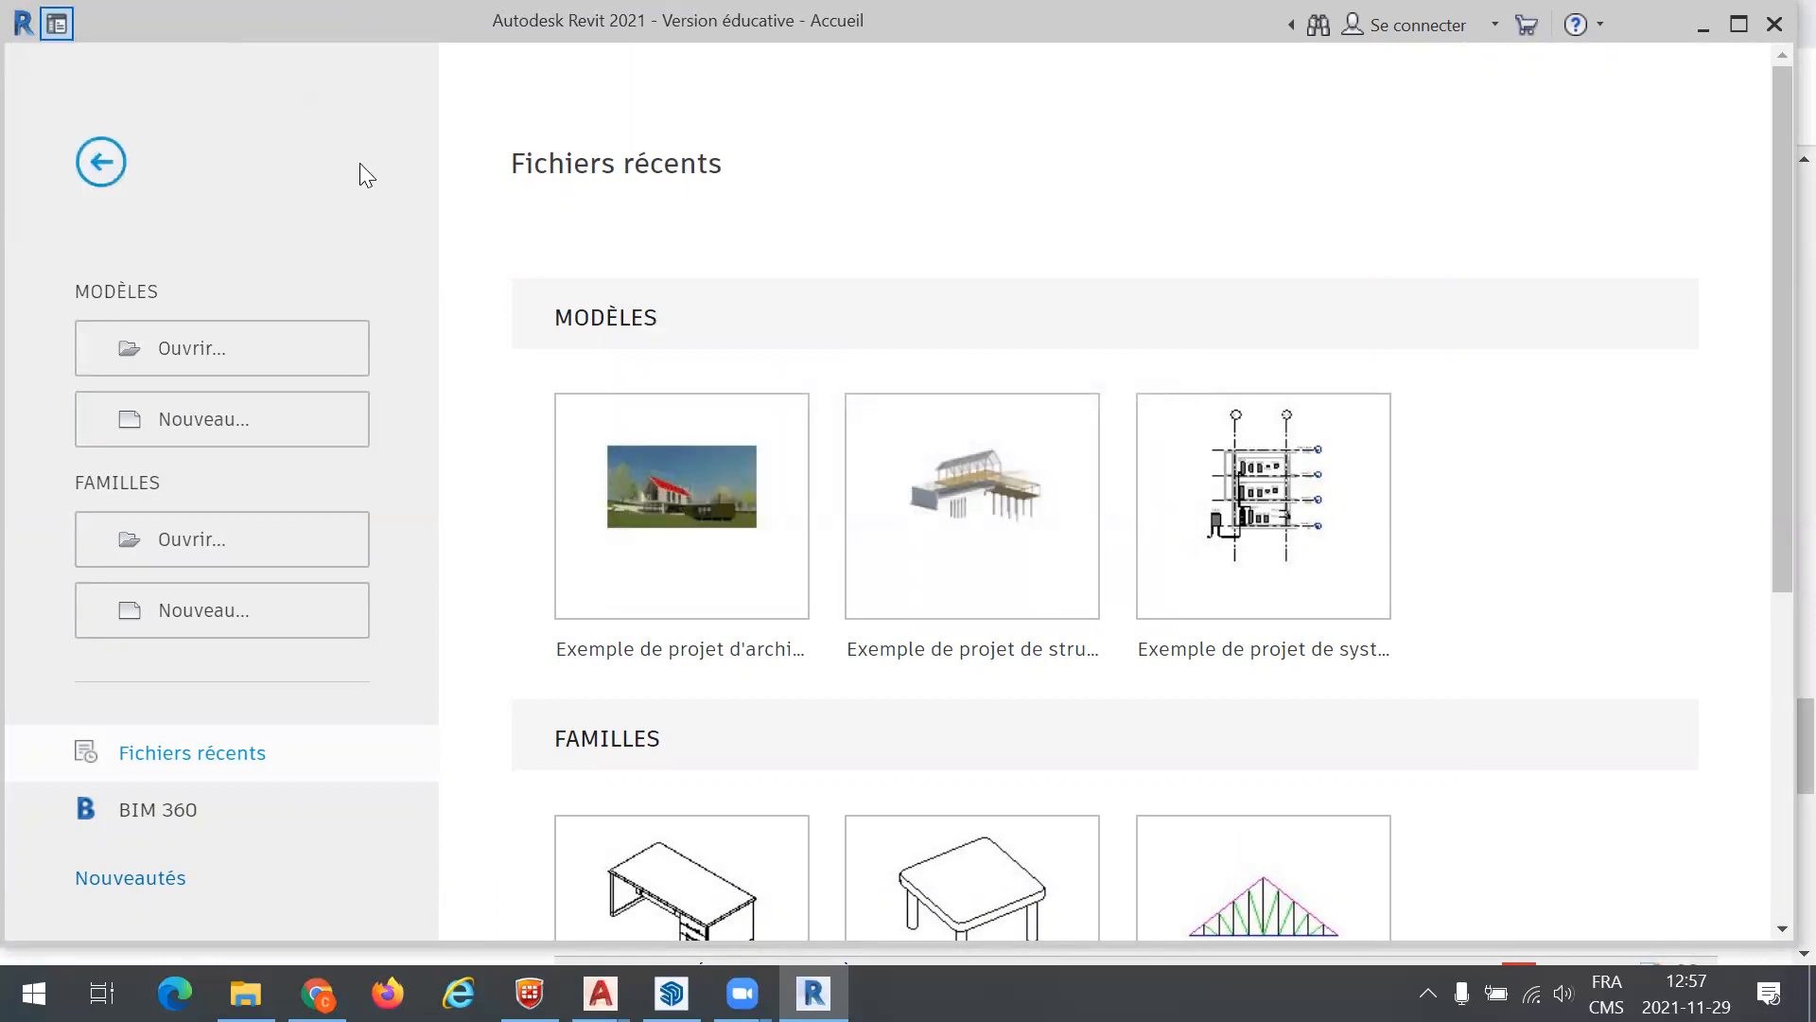
Create another new family from the furniture template Gabarit_famille_mobilier.rft on the desktop (Bureau)
left_click(101, 162)
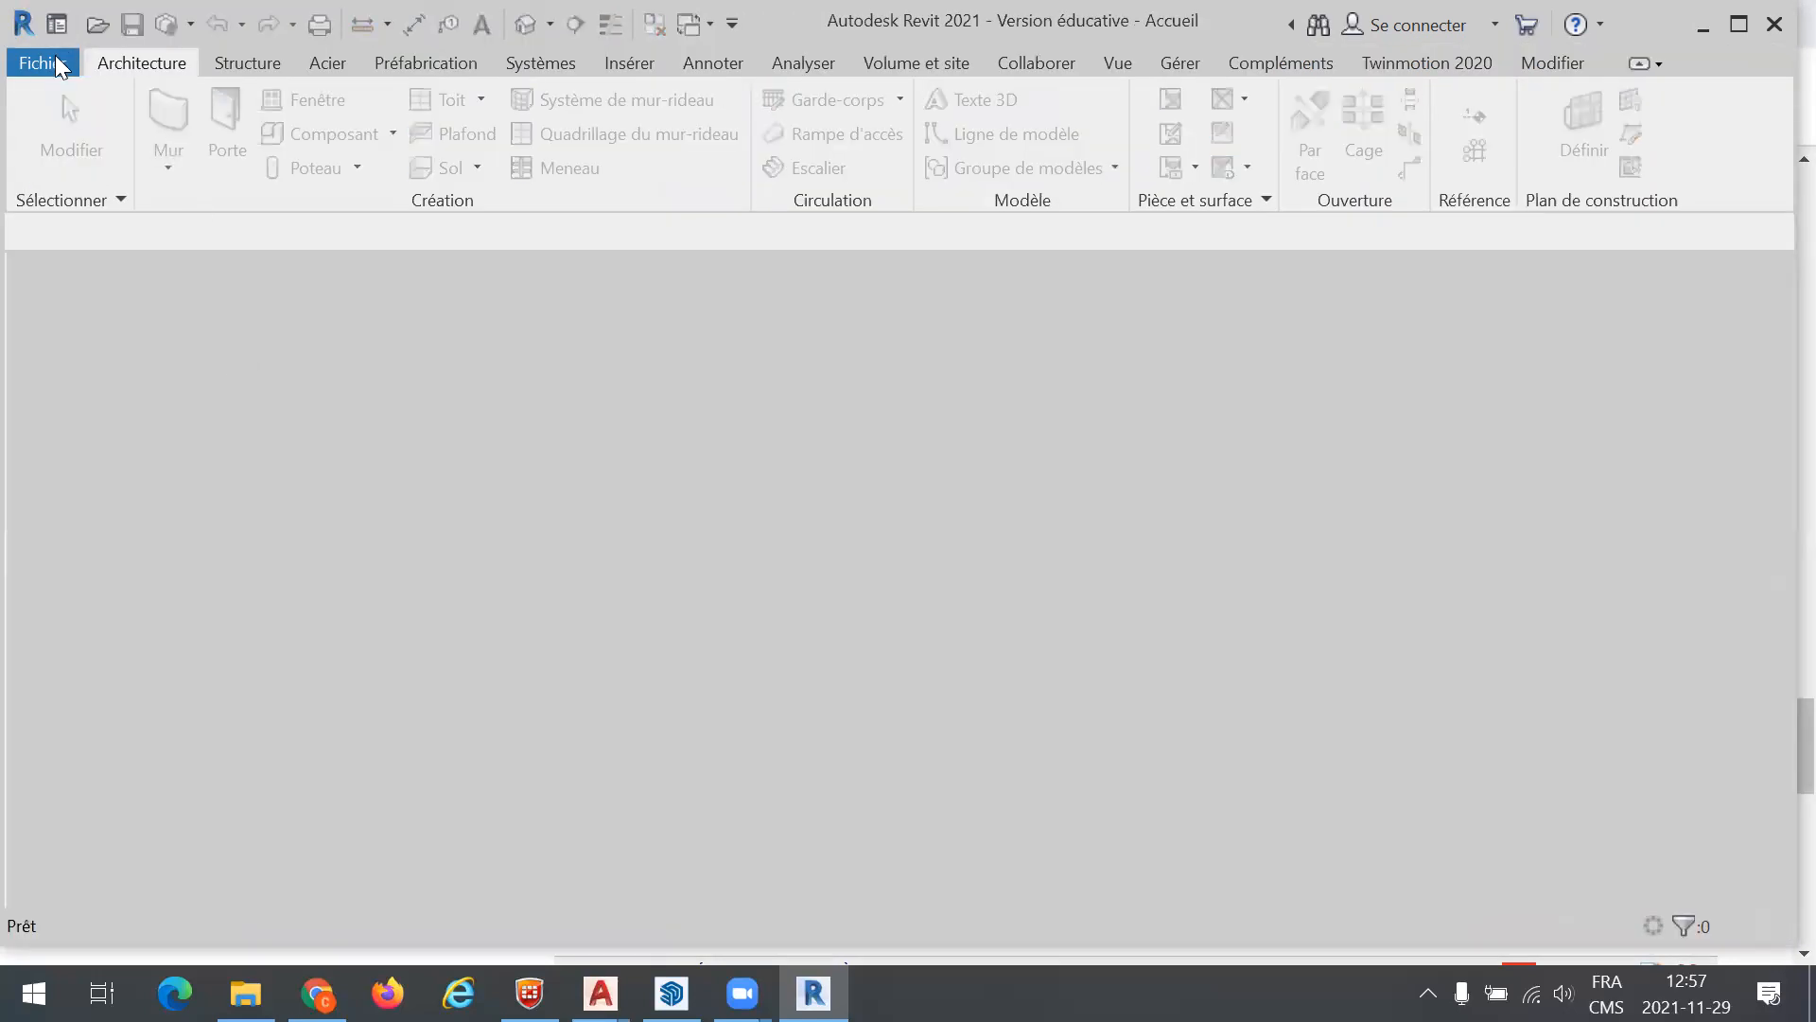
left_click(56, 65)
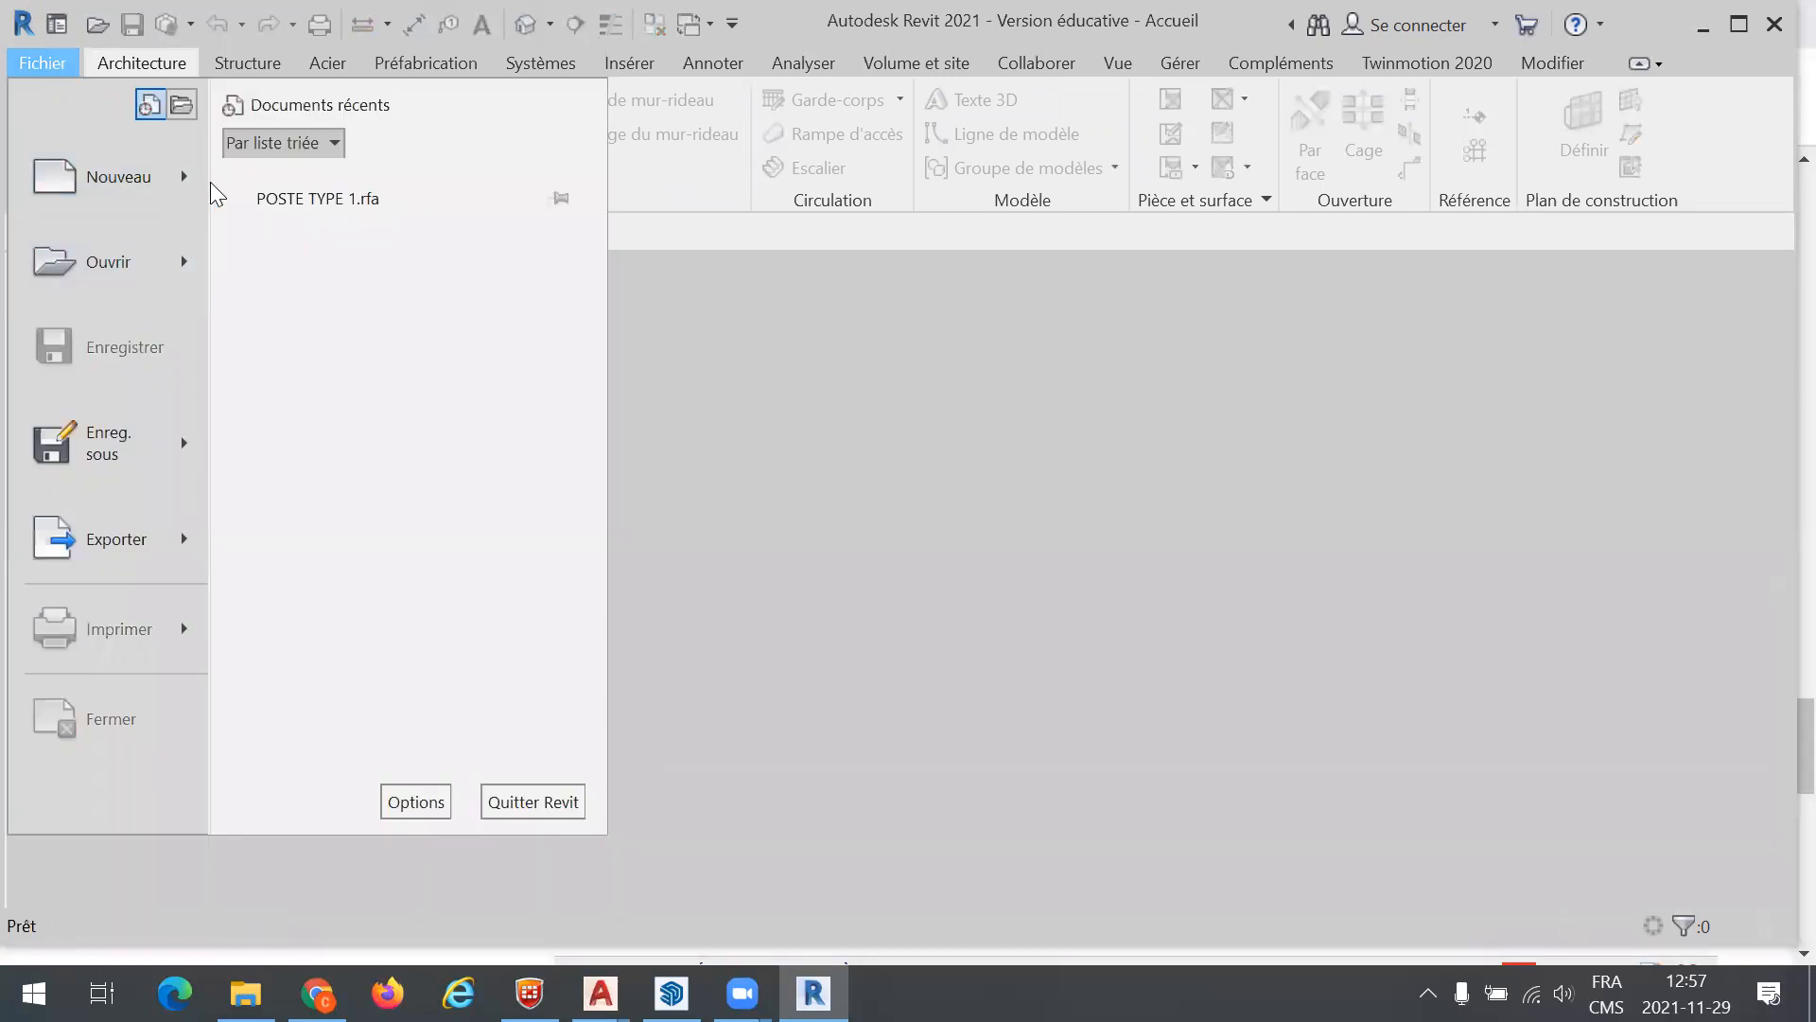
mouse_move(119, 177)
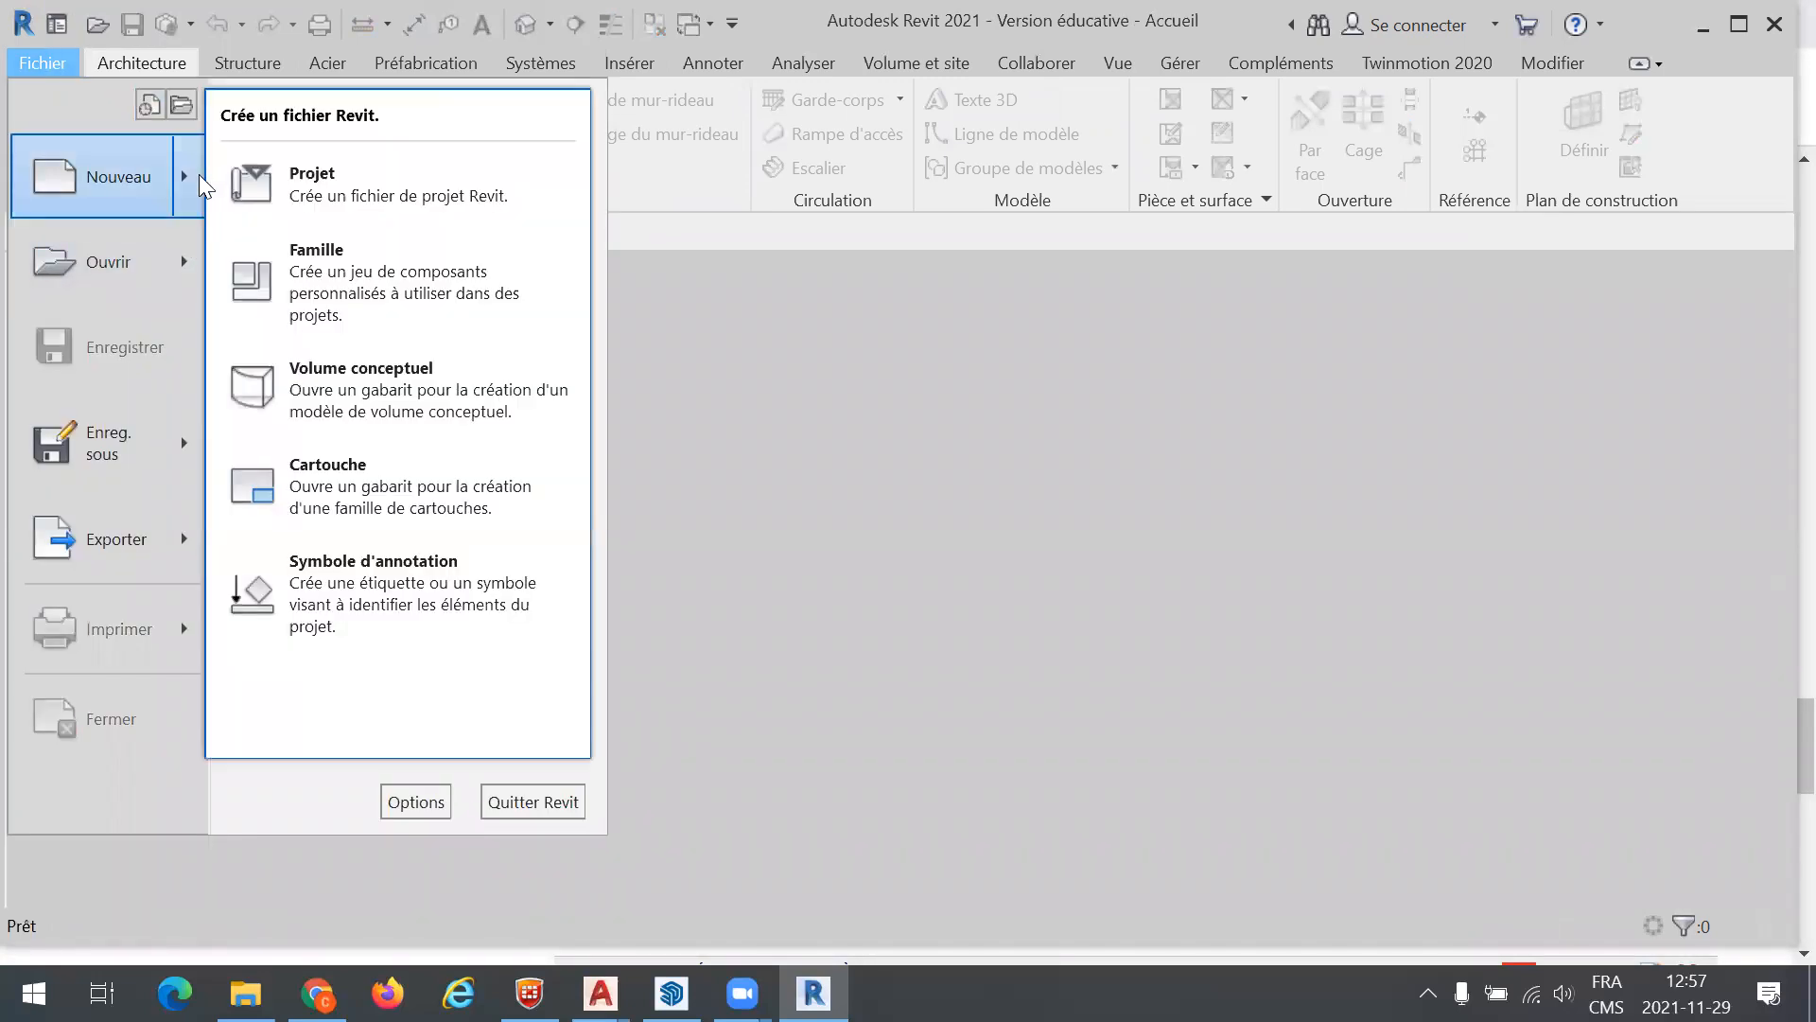
left_click(392, 275)
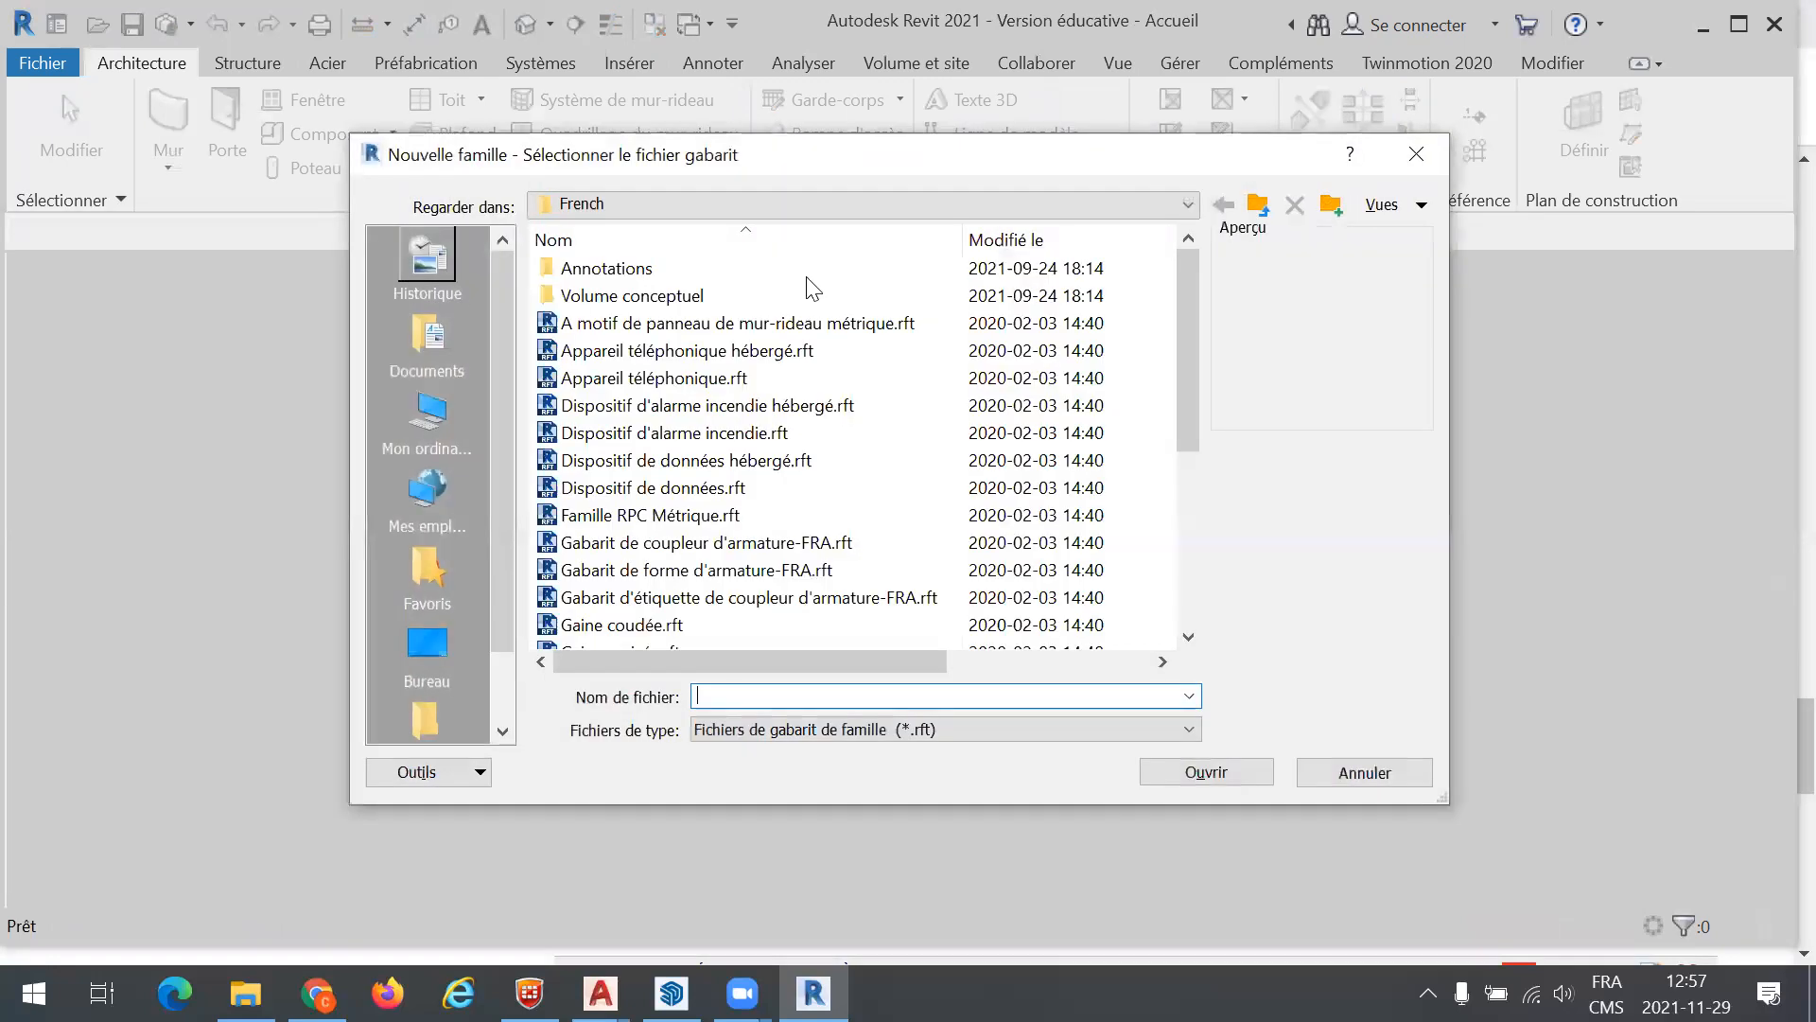
left_click(427, 645)
double_click(641, 433)
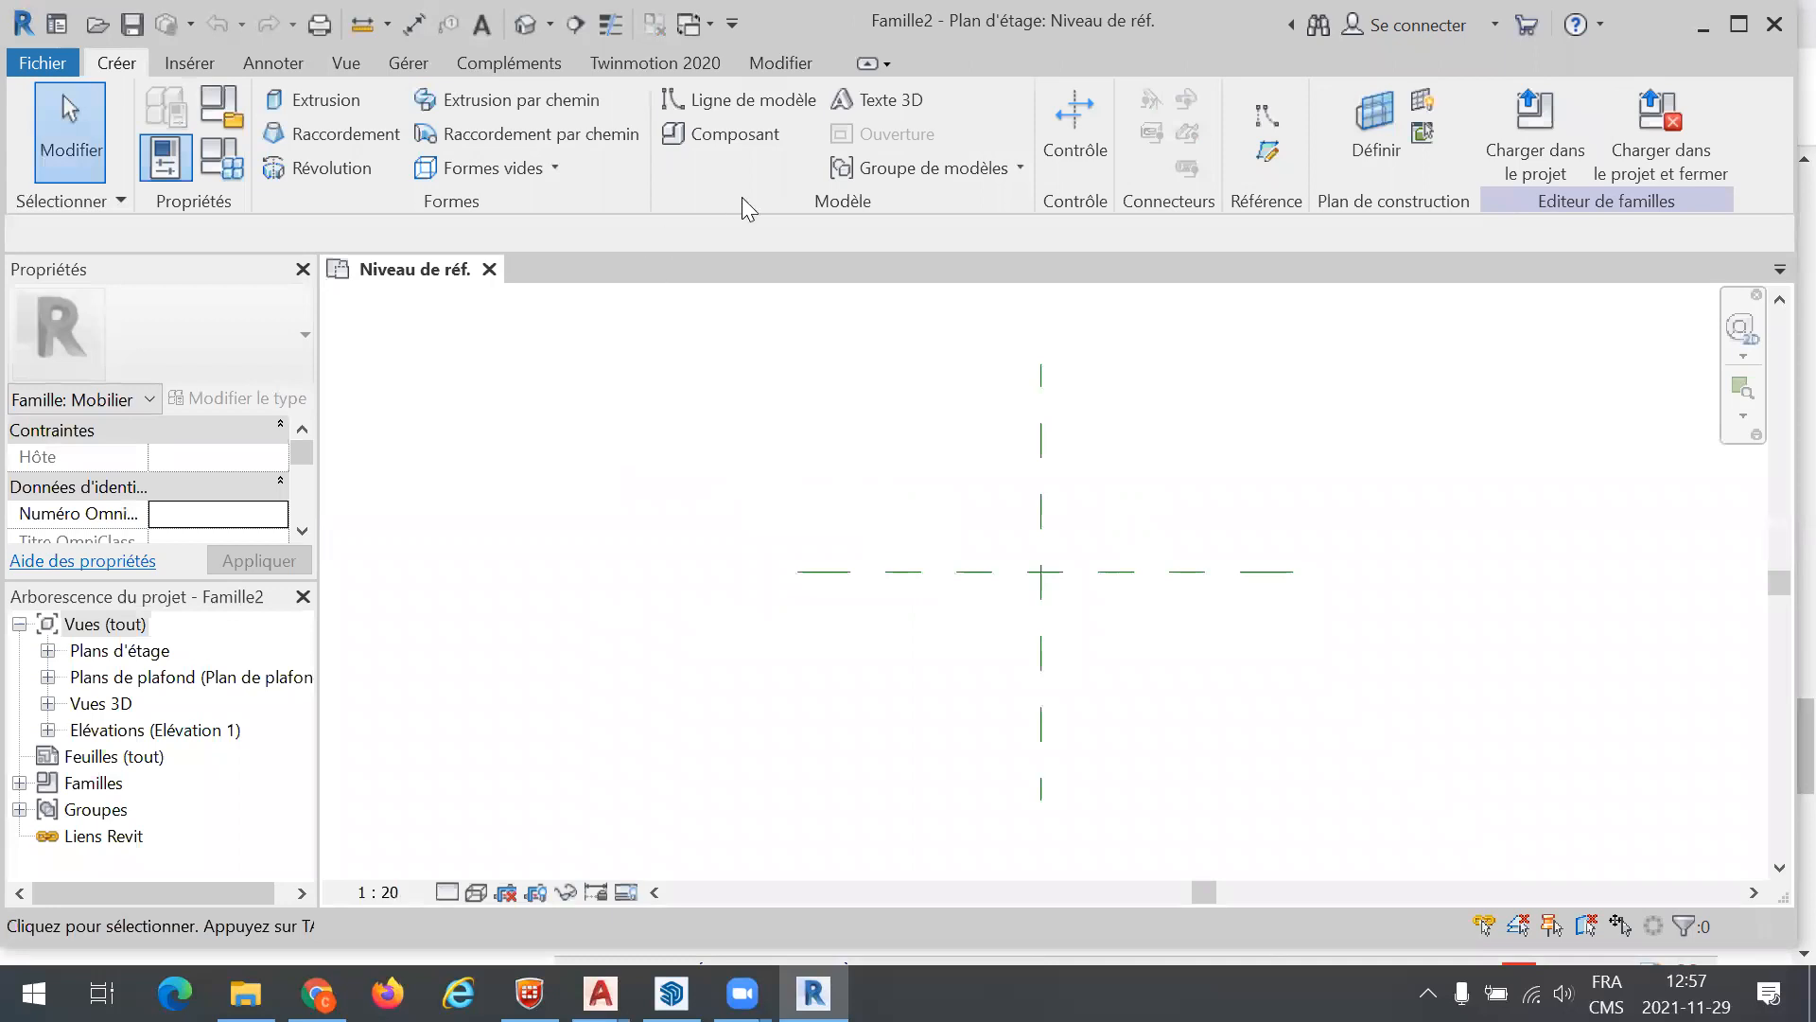
Try to import the SketchUp file Sabrina Chair.skp from the desktop (Bureau) into the new family's reference level plan
left_click(194, 65)
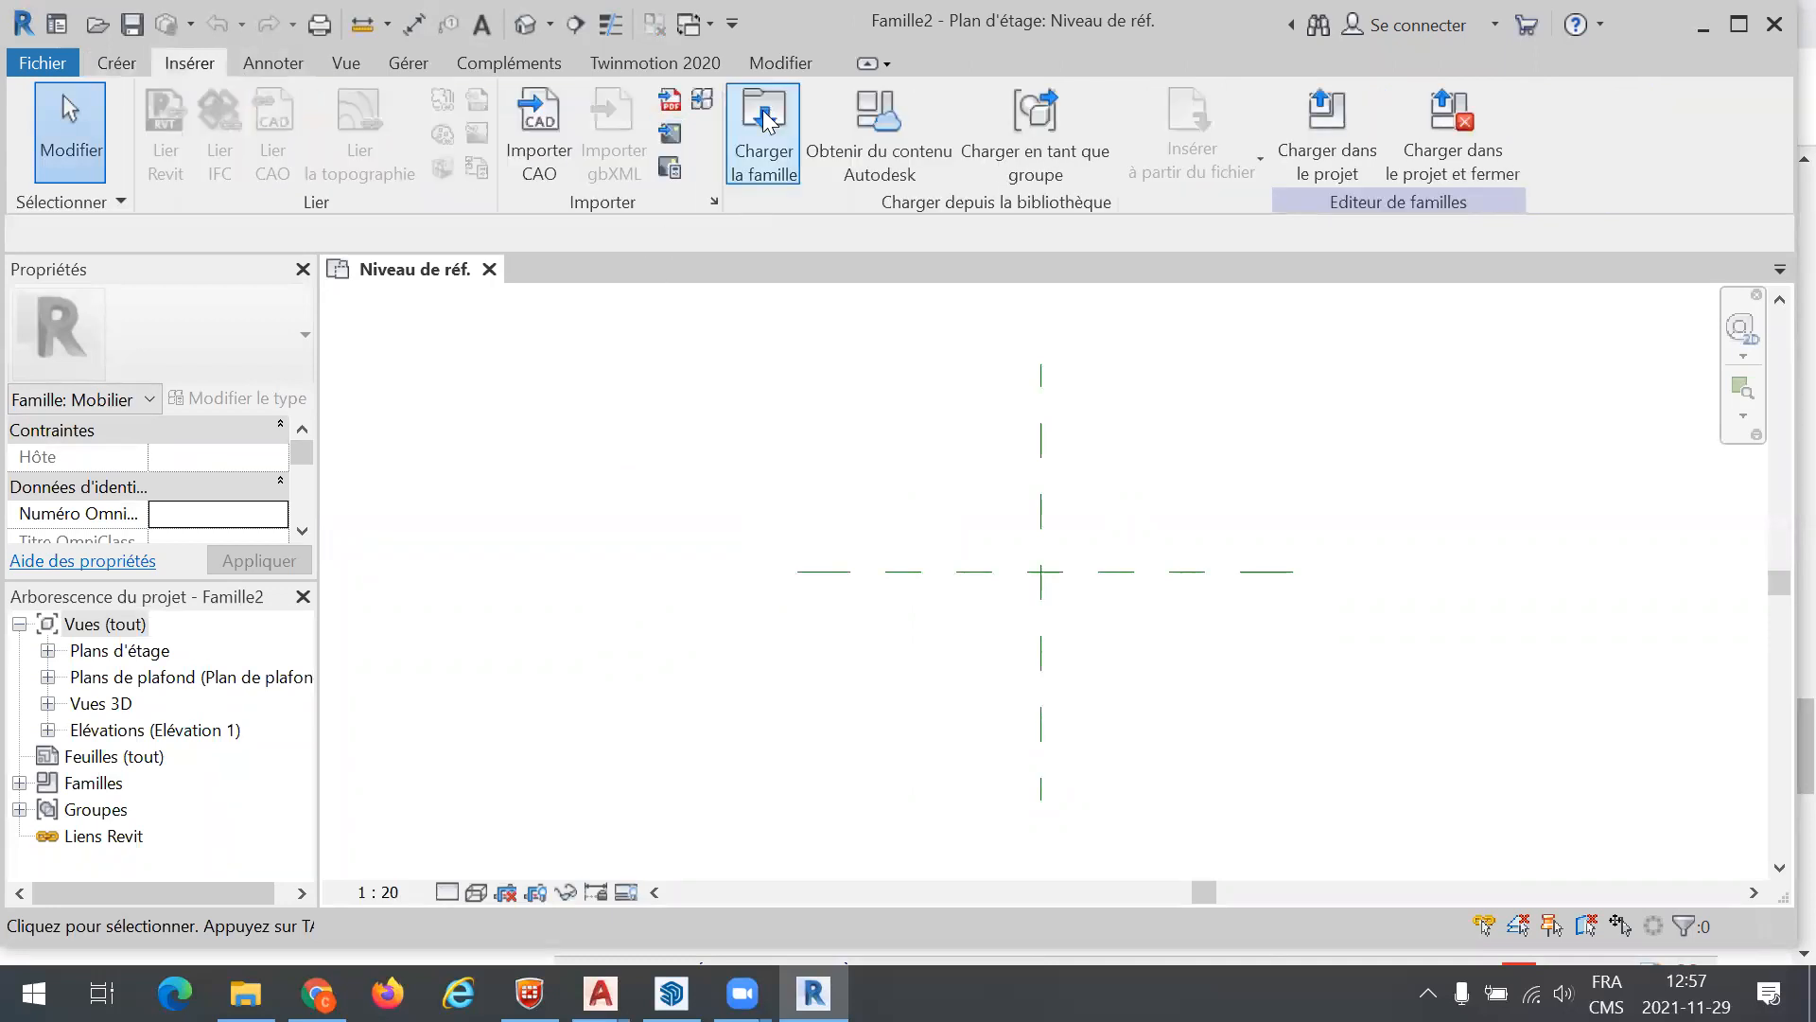
left_click(547, 142)
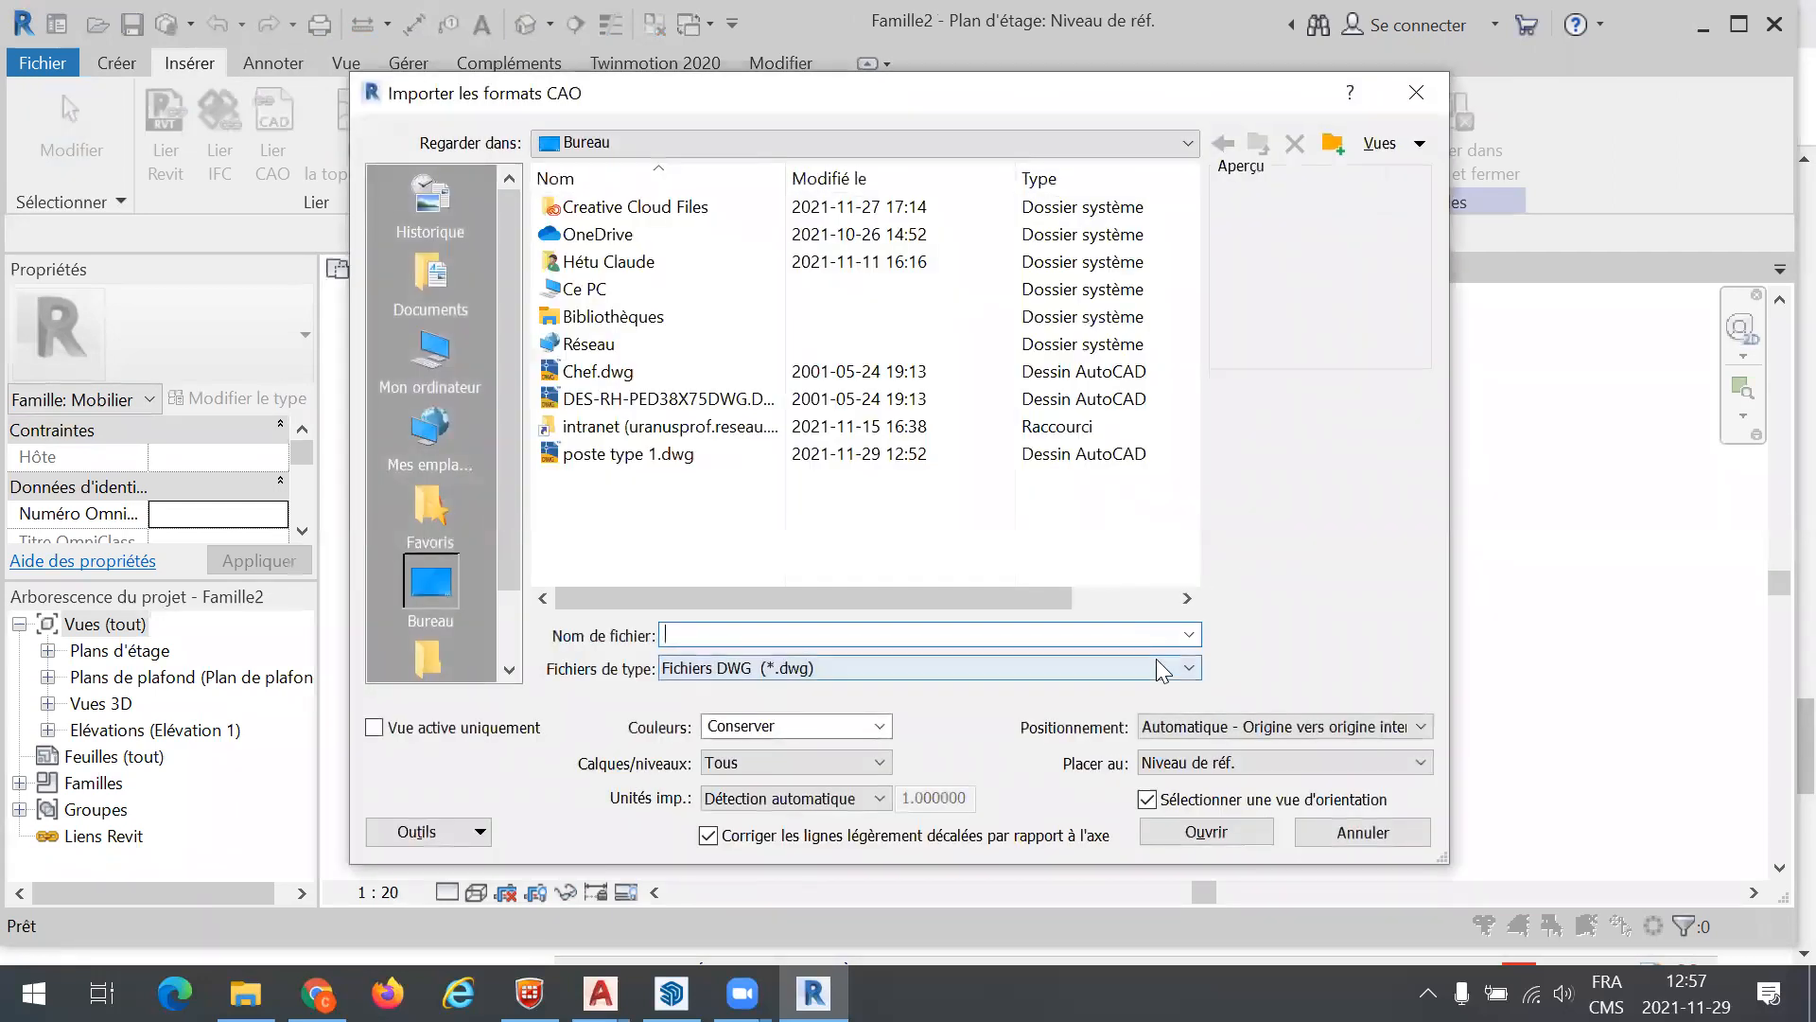
left_click(1163, 668)
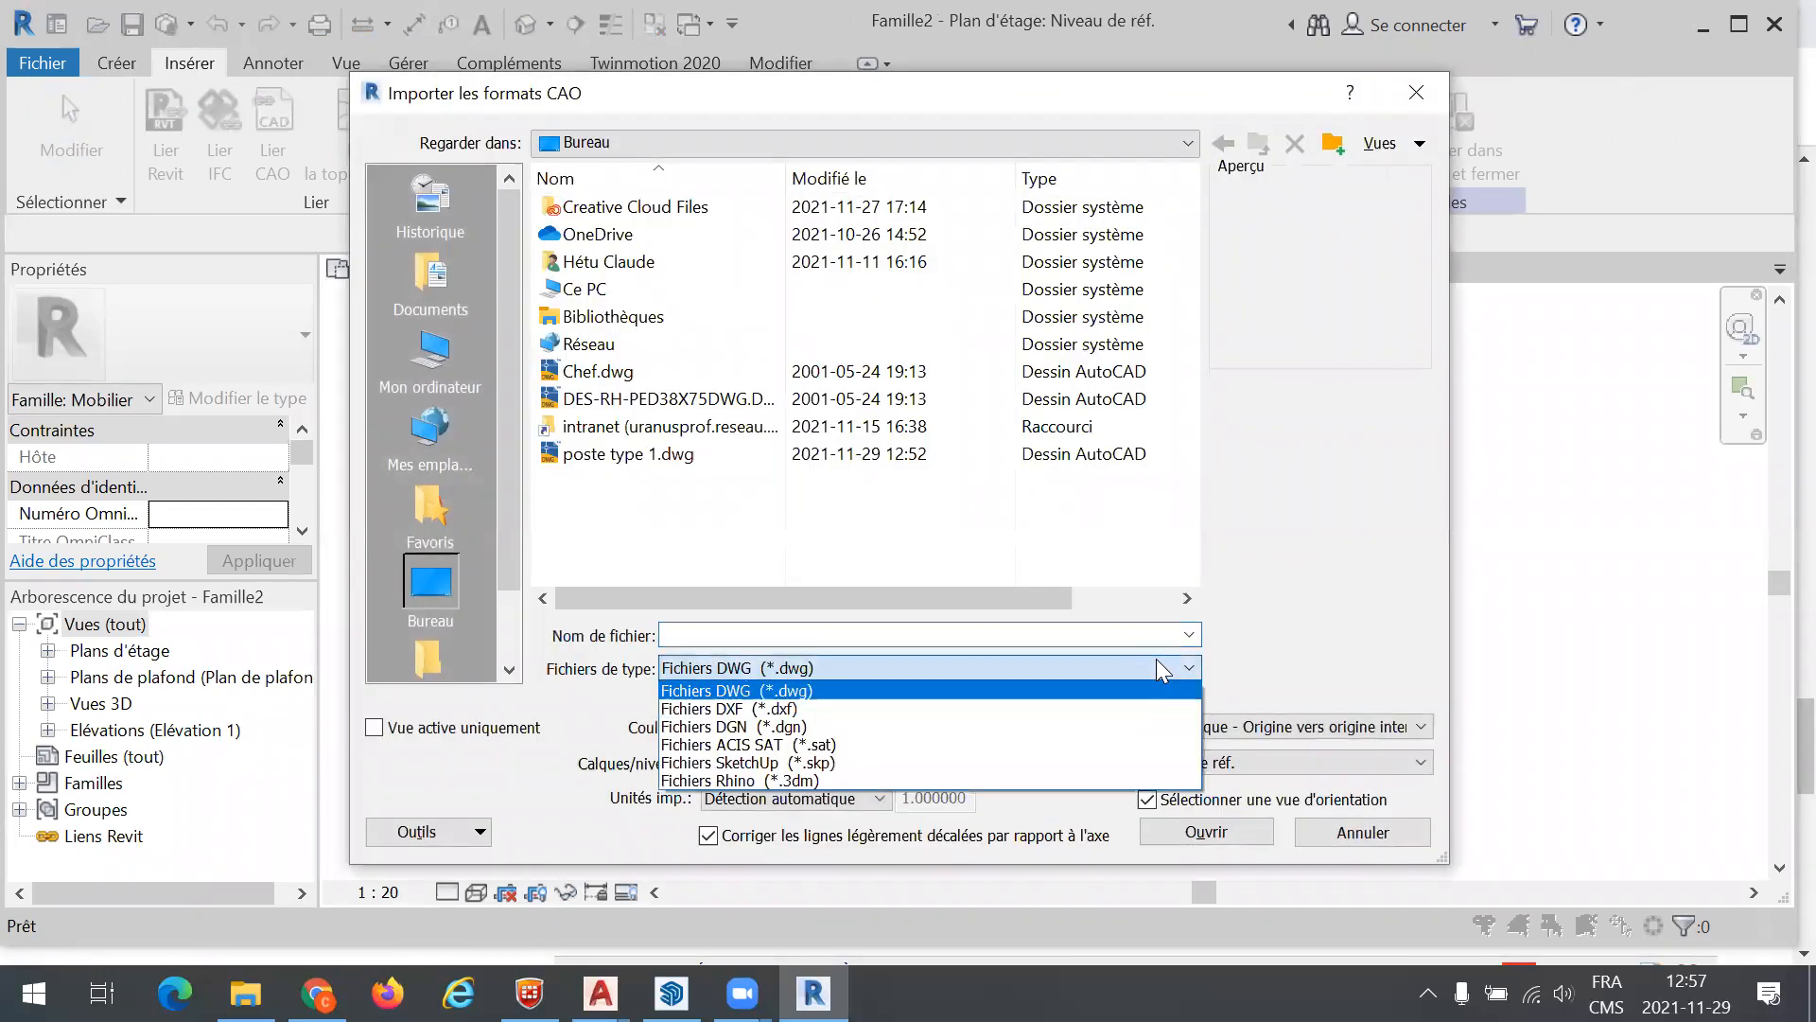
left_click(845, 762)
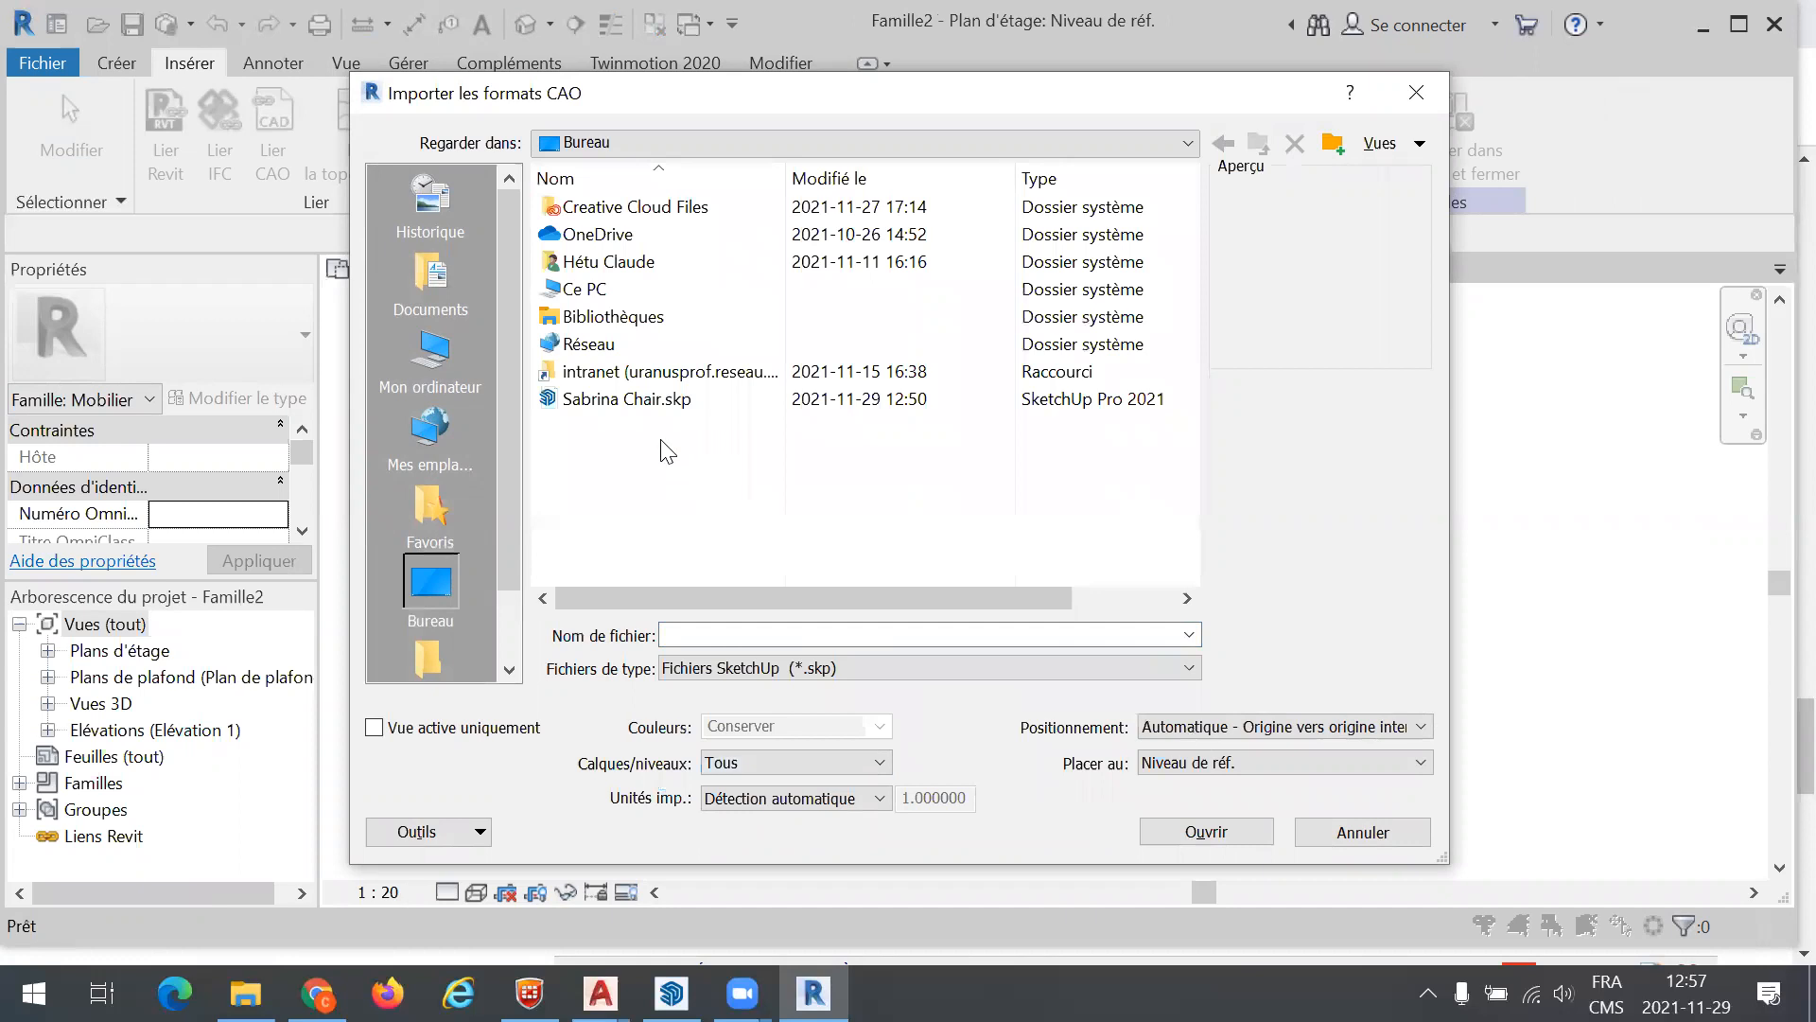
left_click(613, 397)
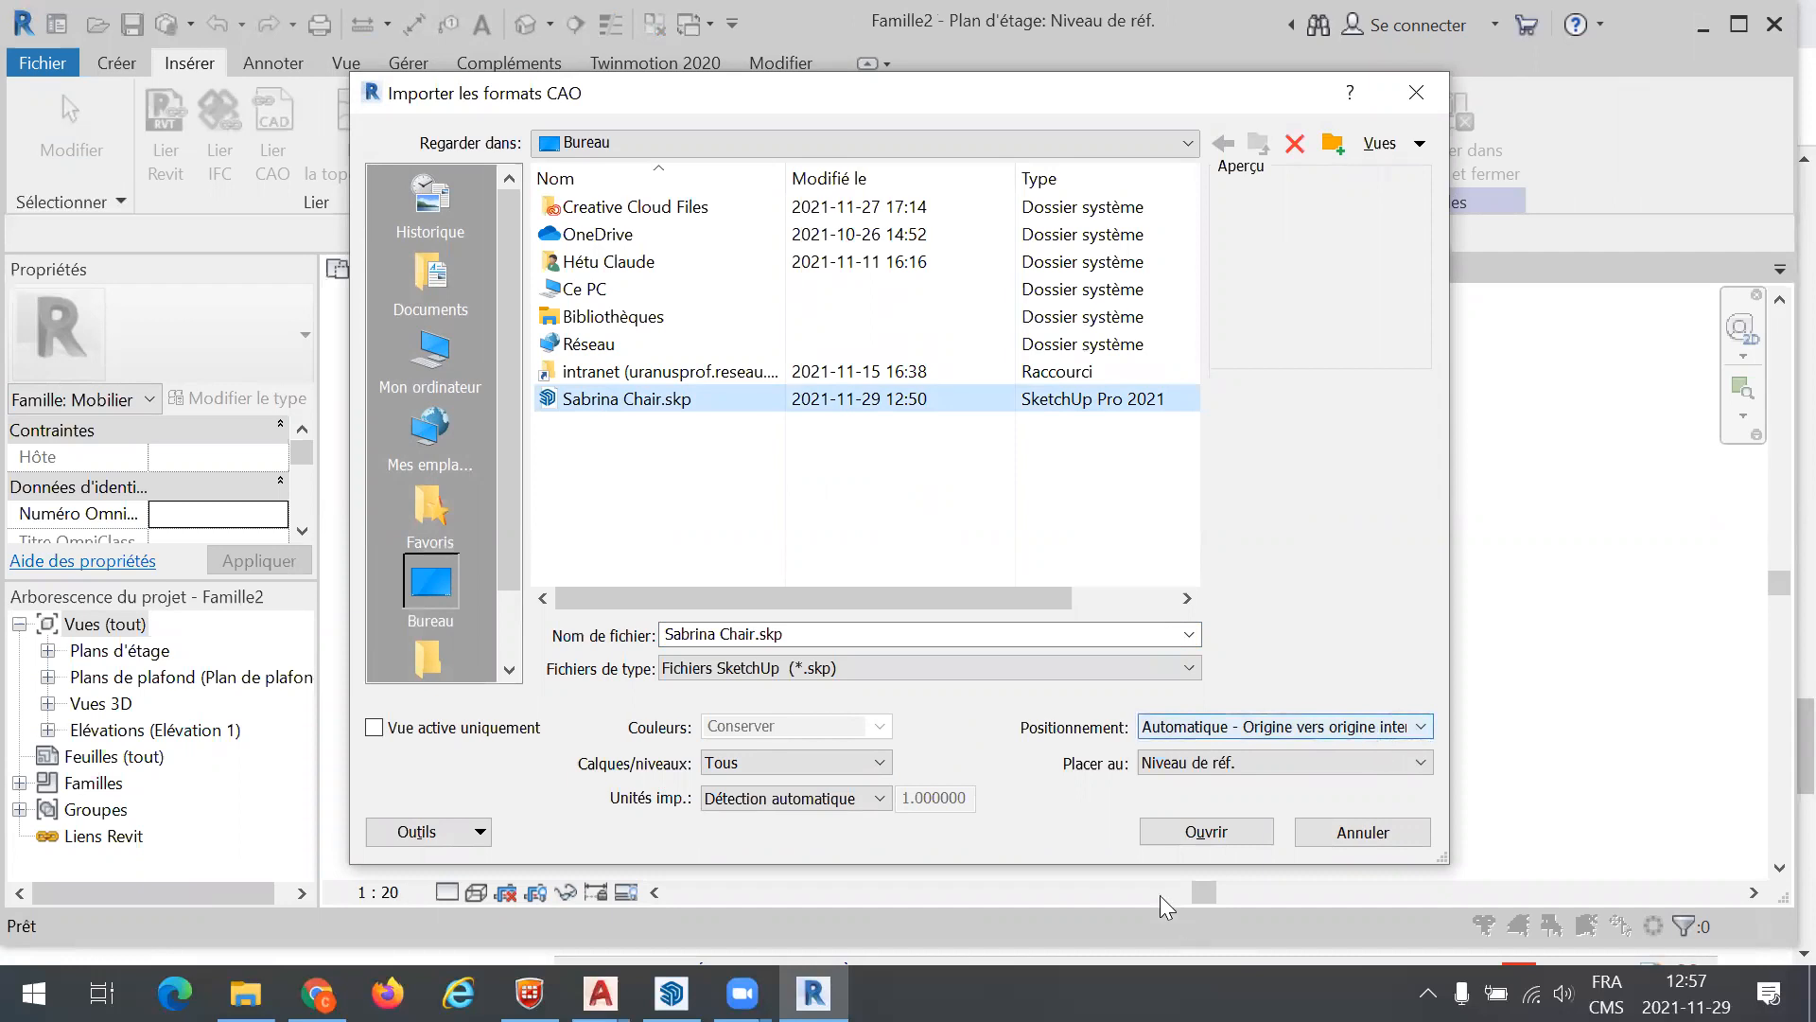
left_click(1206, 832)
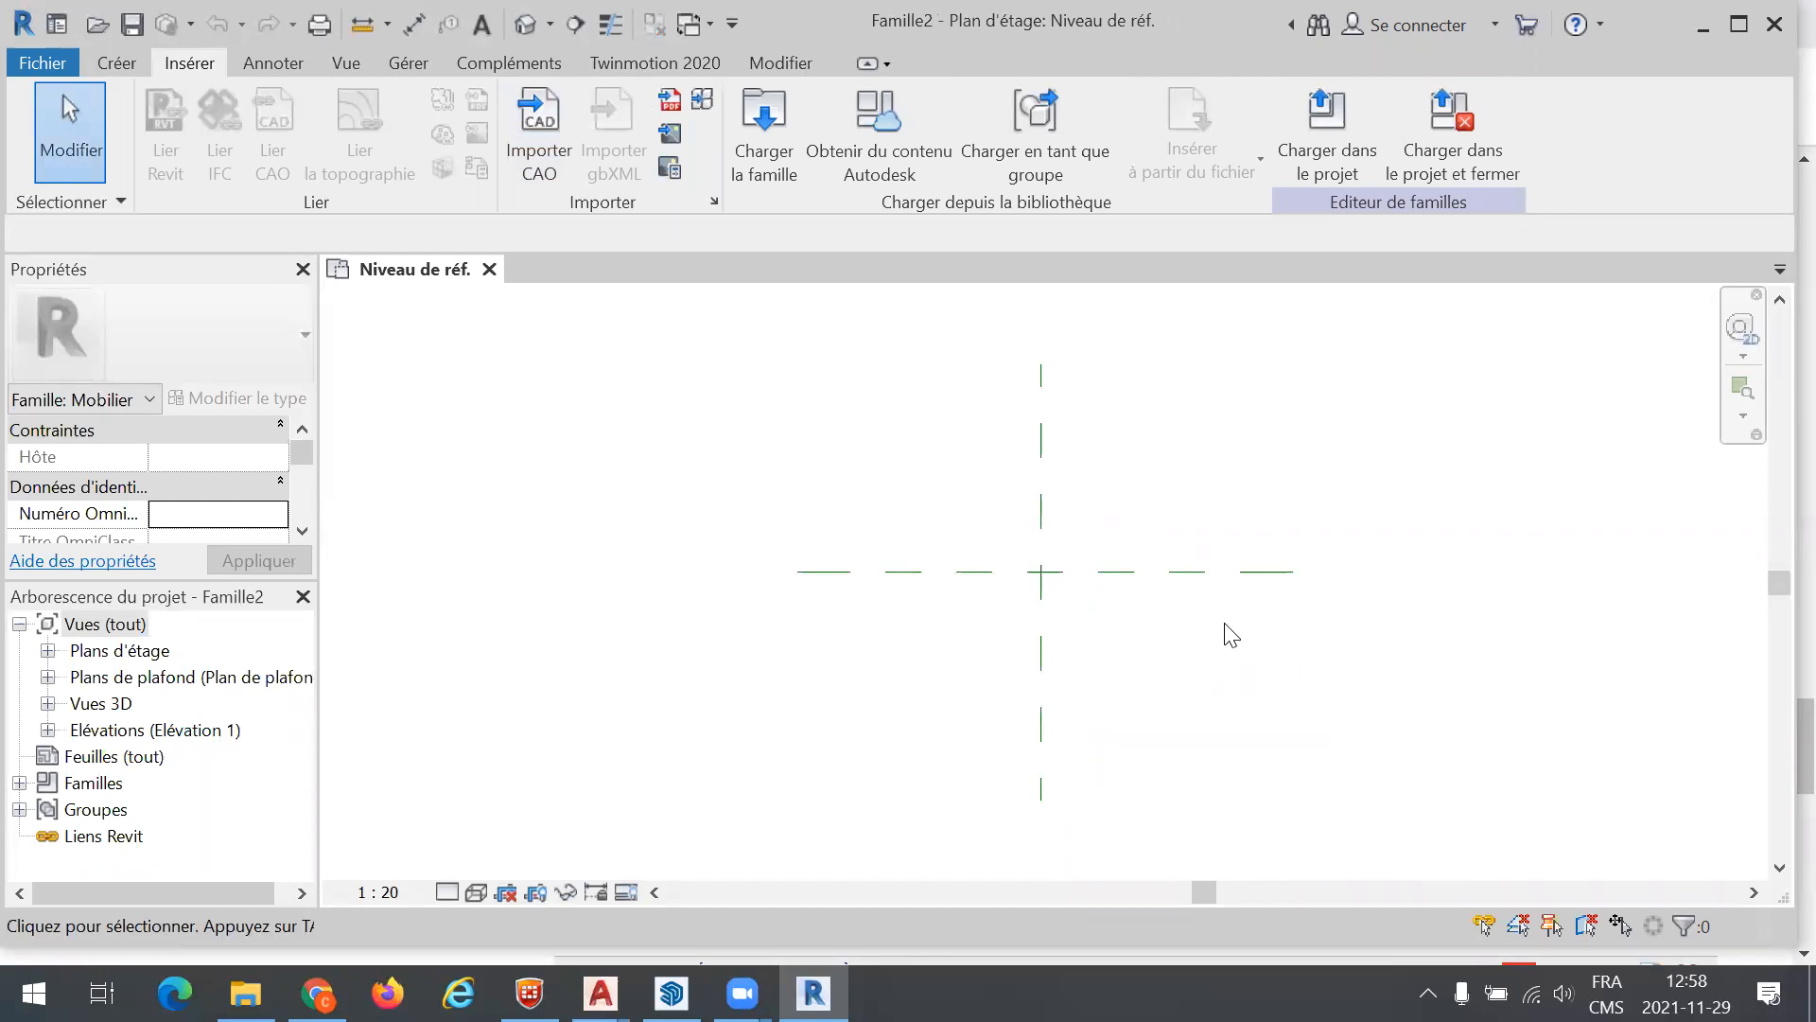
scroll(1163, 635, "up", 2)
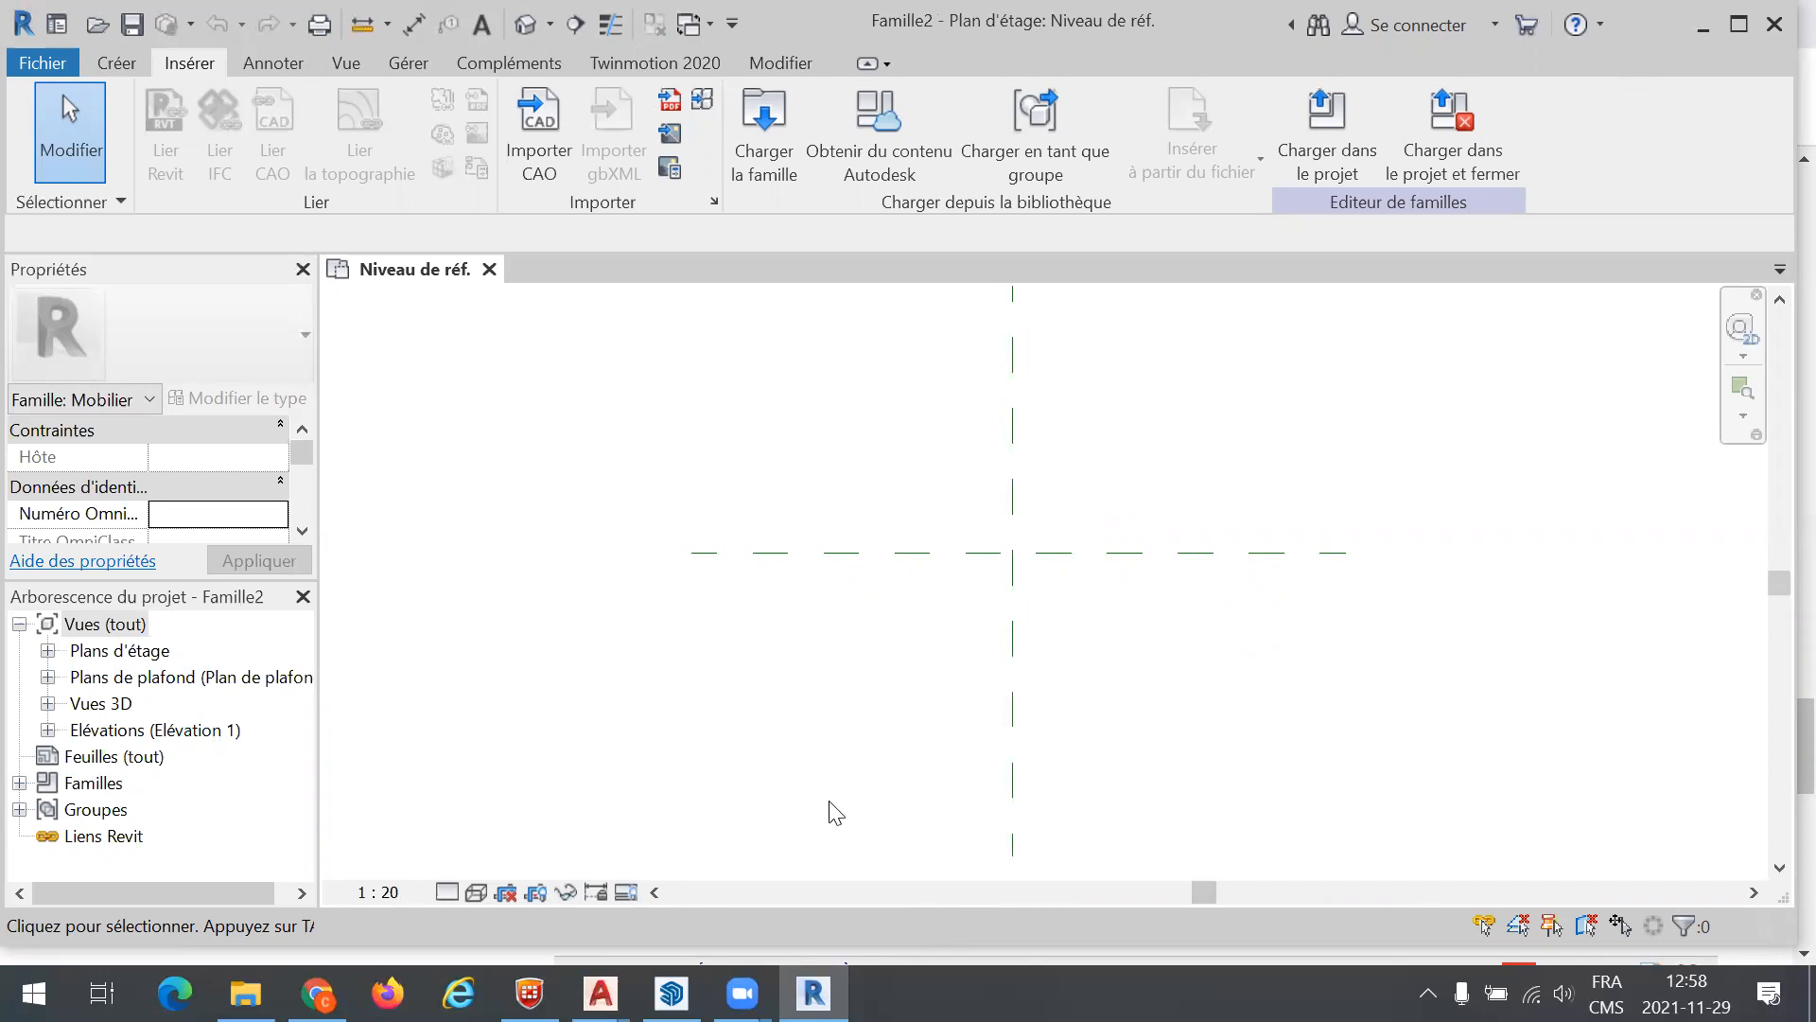
Switch to SketchUp and save the Sabrina Chair component in SketchUp Version 2019 format, replacing Sabrina Chair.skp on the desktop (Bureau)
key("alt+Tab")
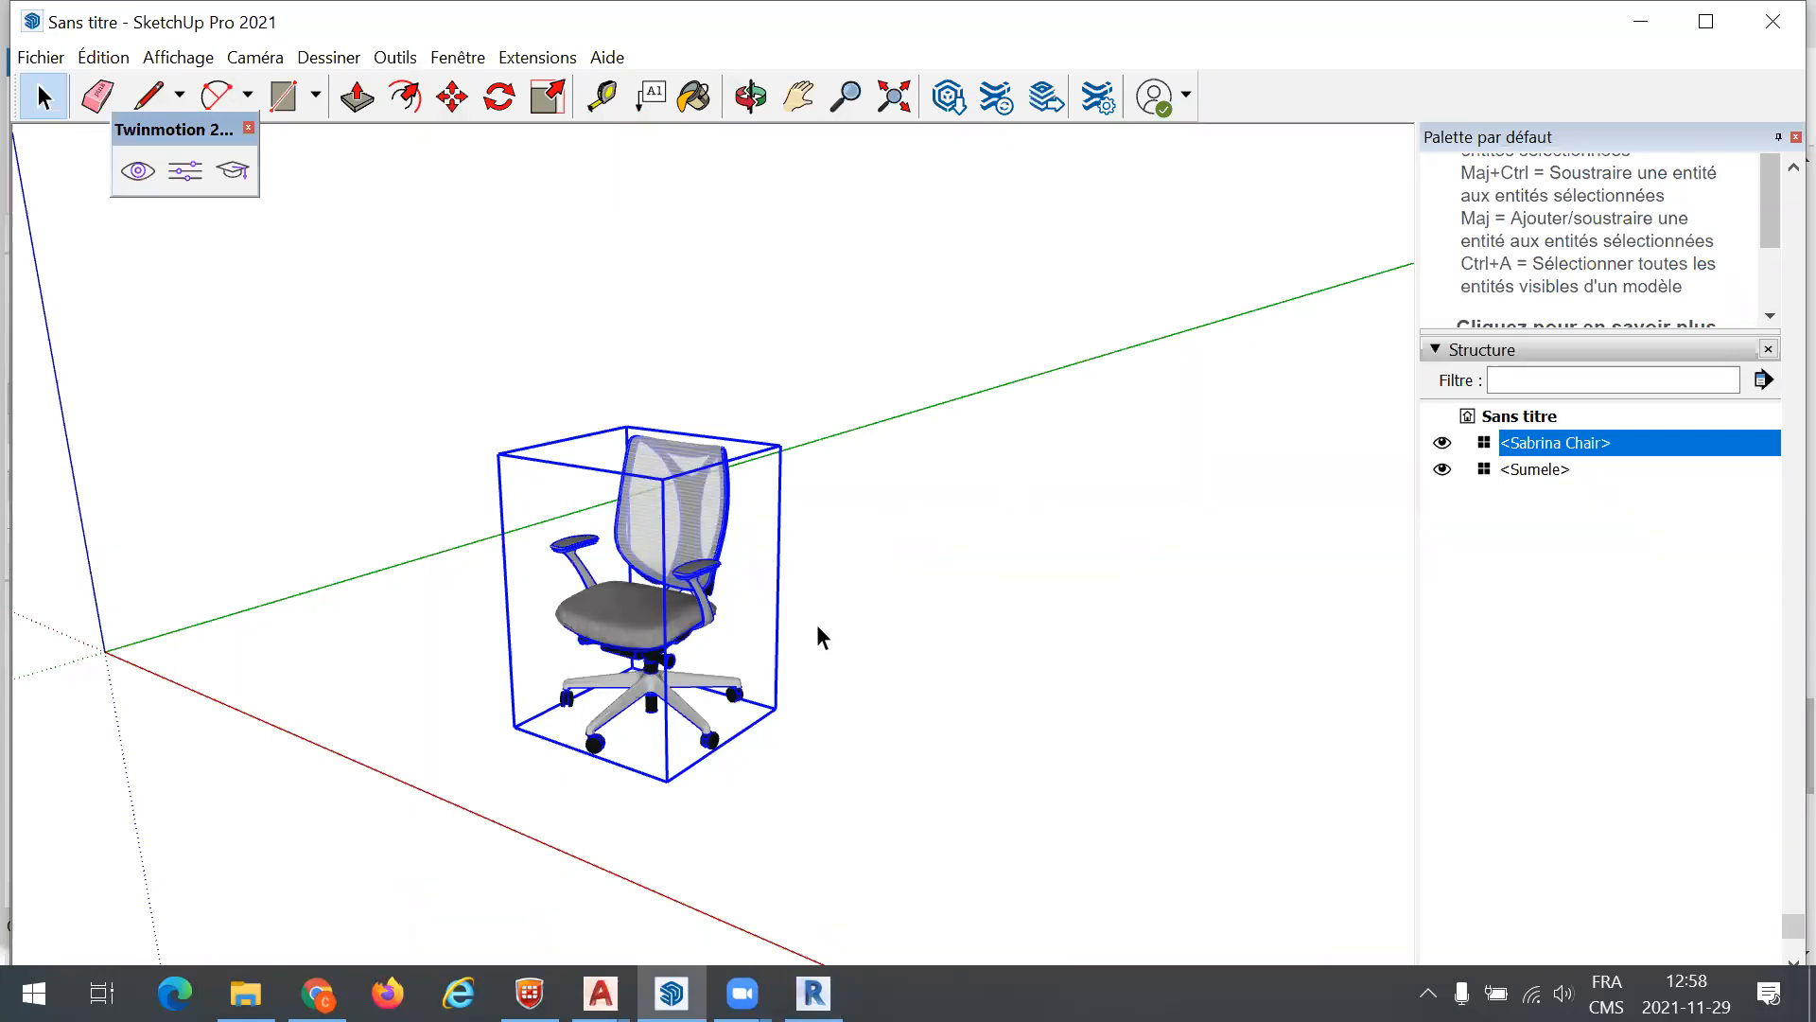
right_click(688, 564)
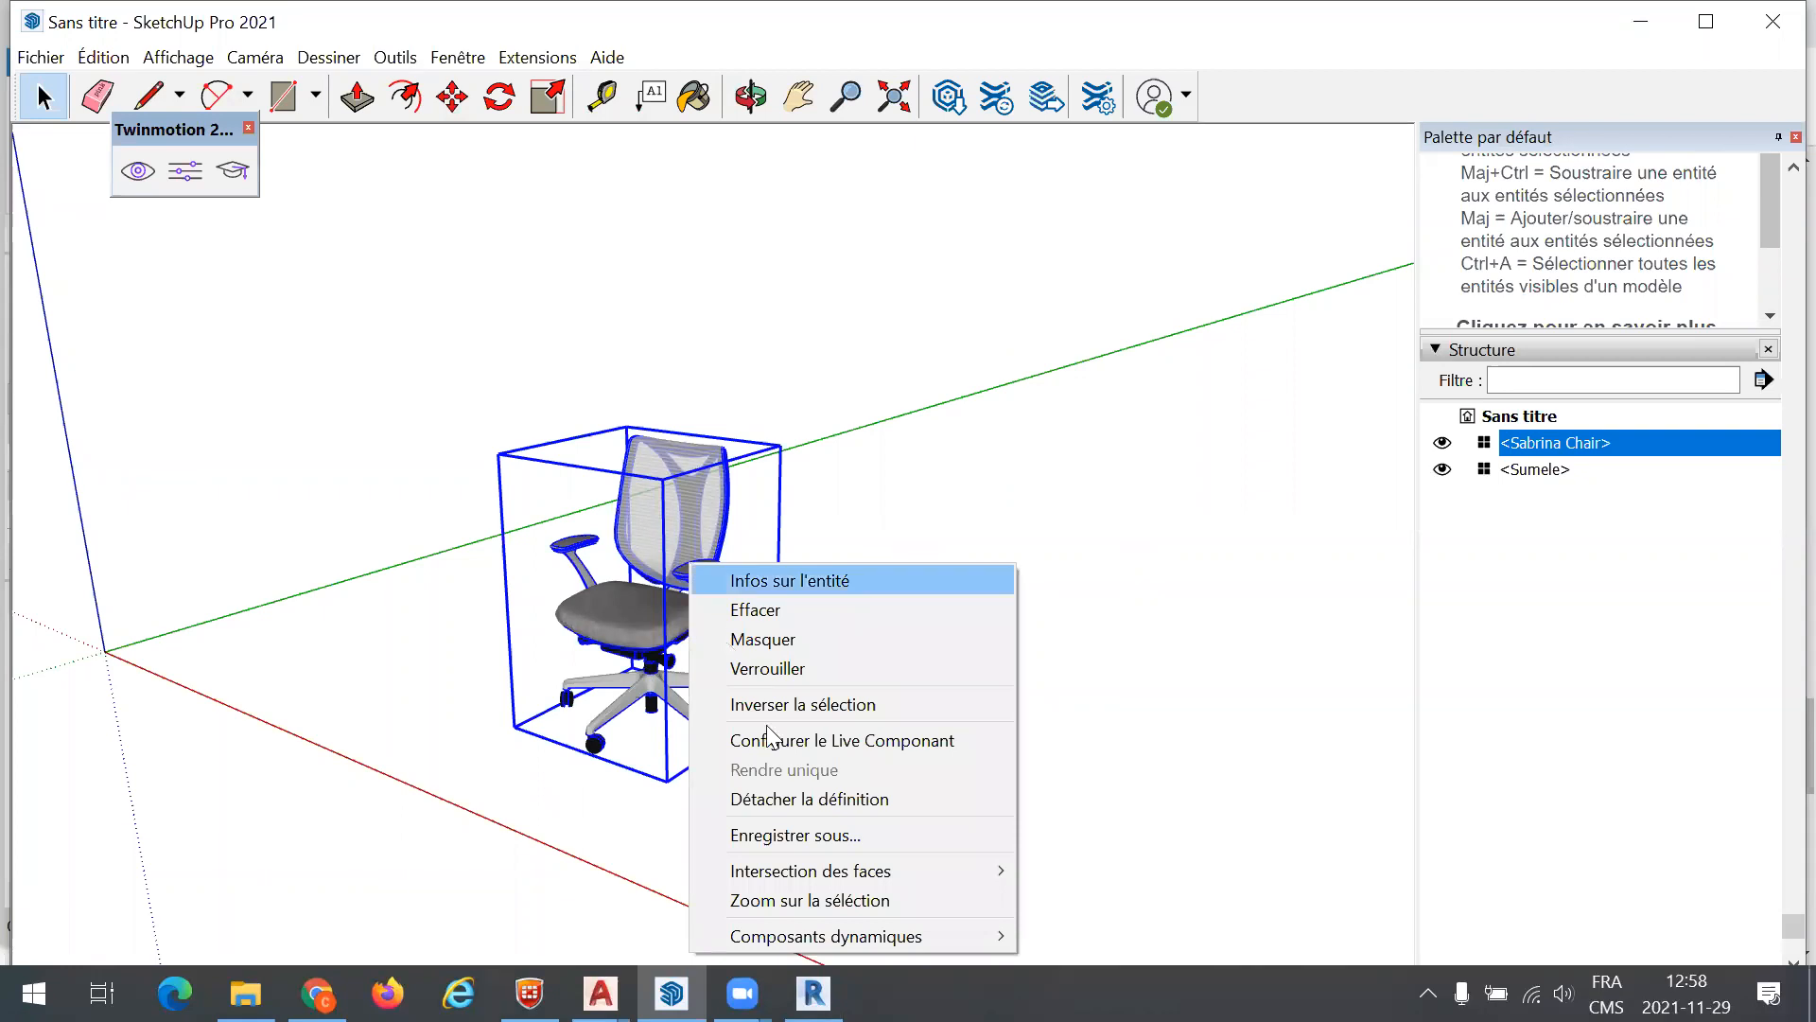
left_click(838, 835)
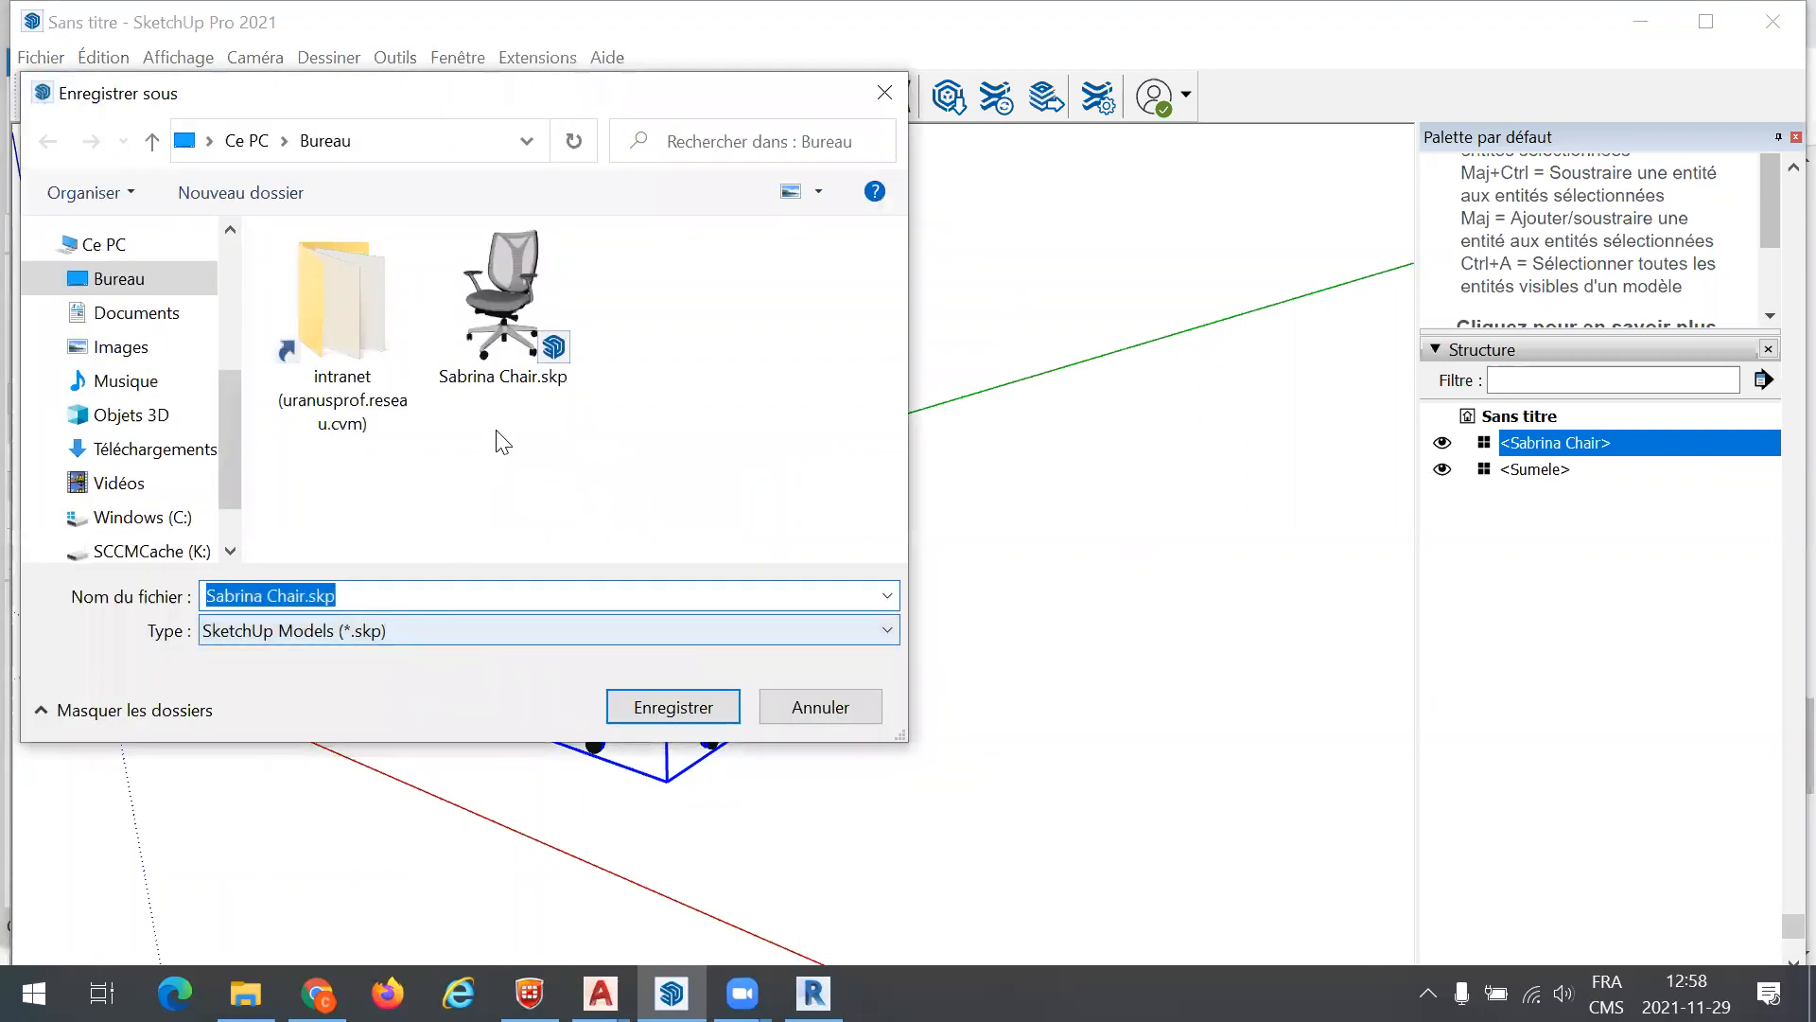
left_click(488, 628)
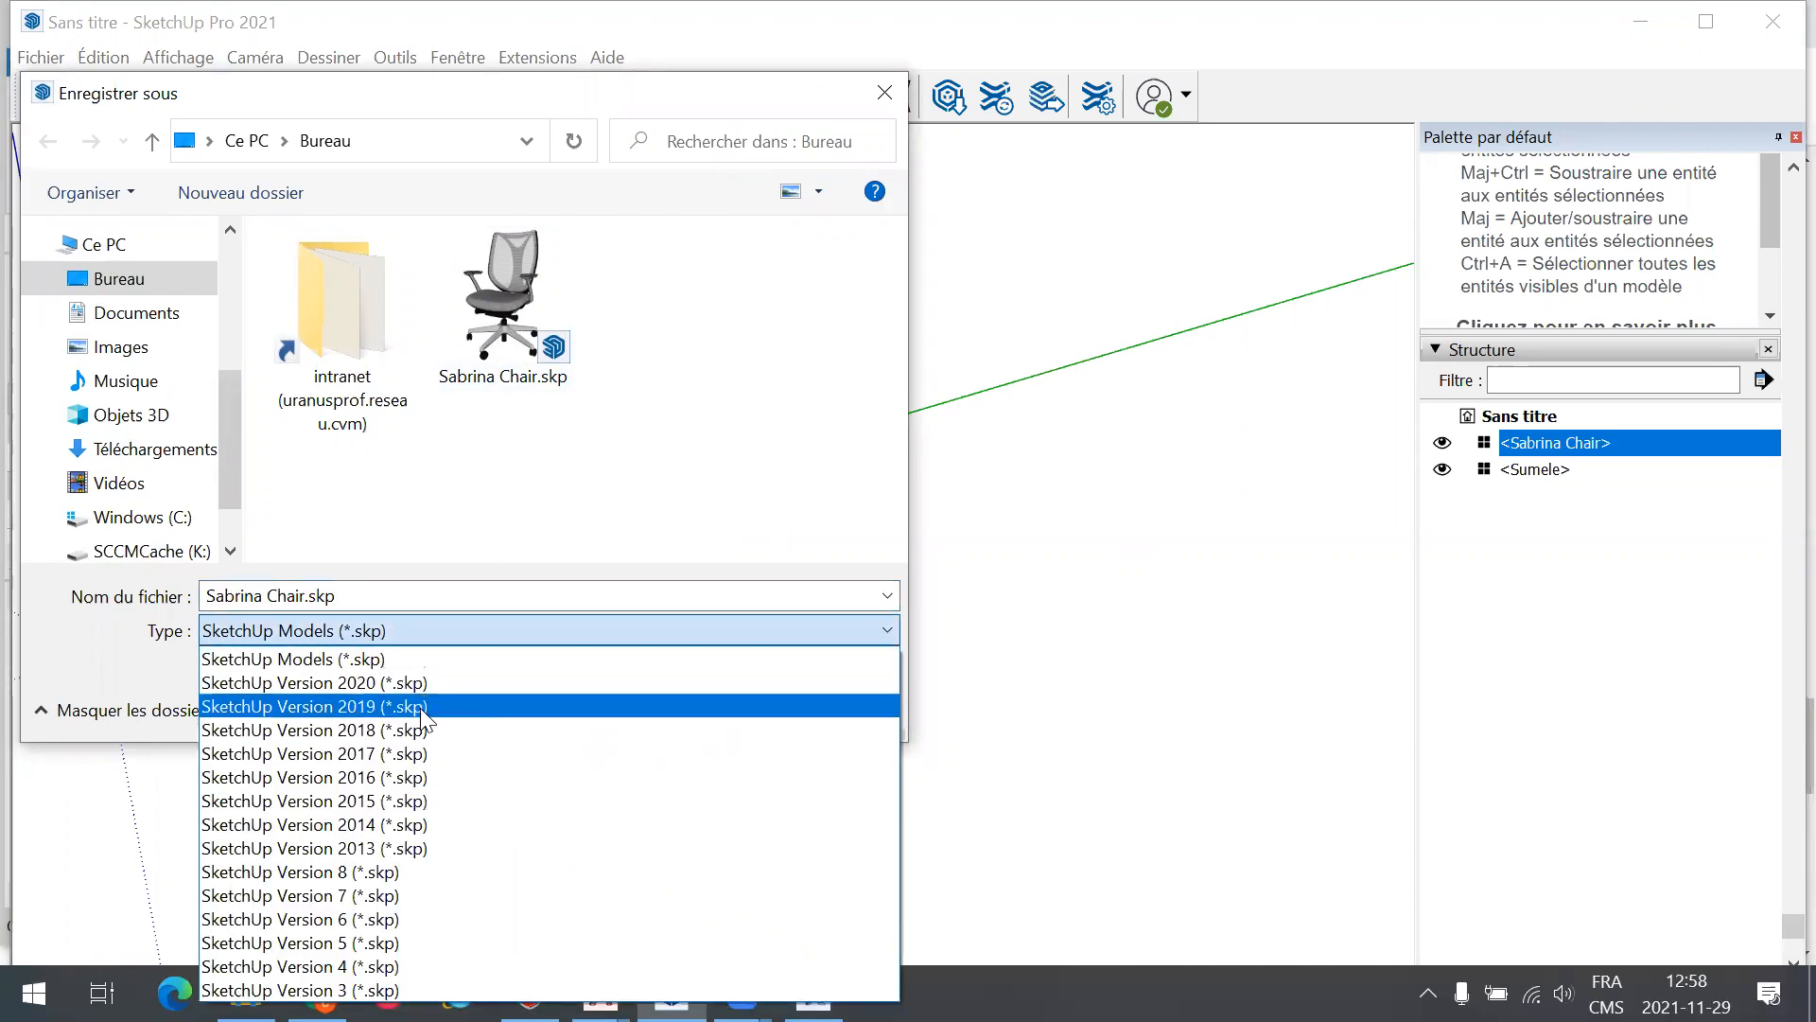
left_click(381, 710)
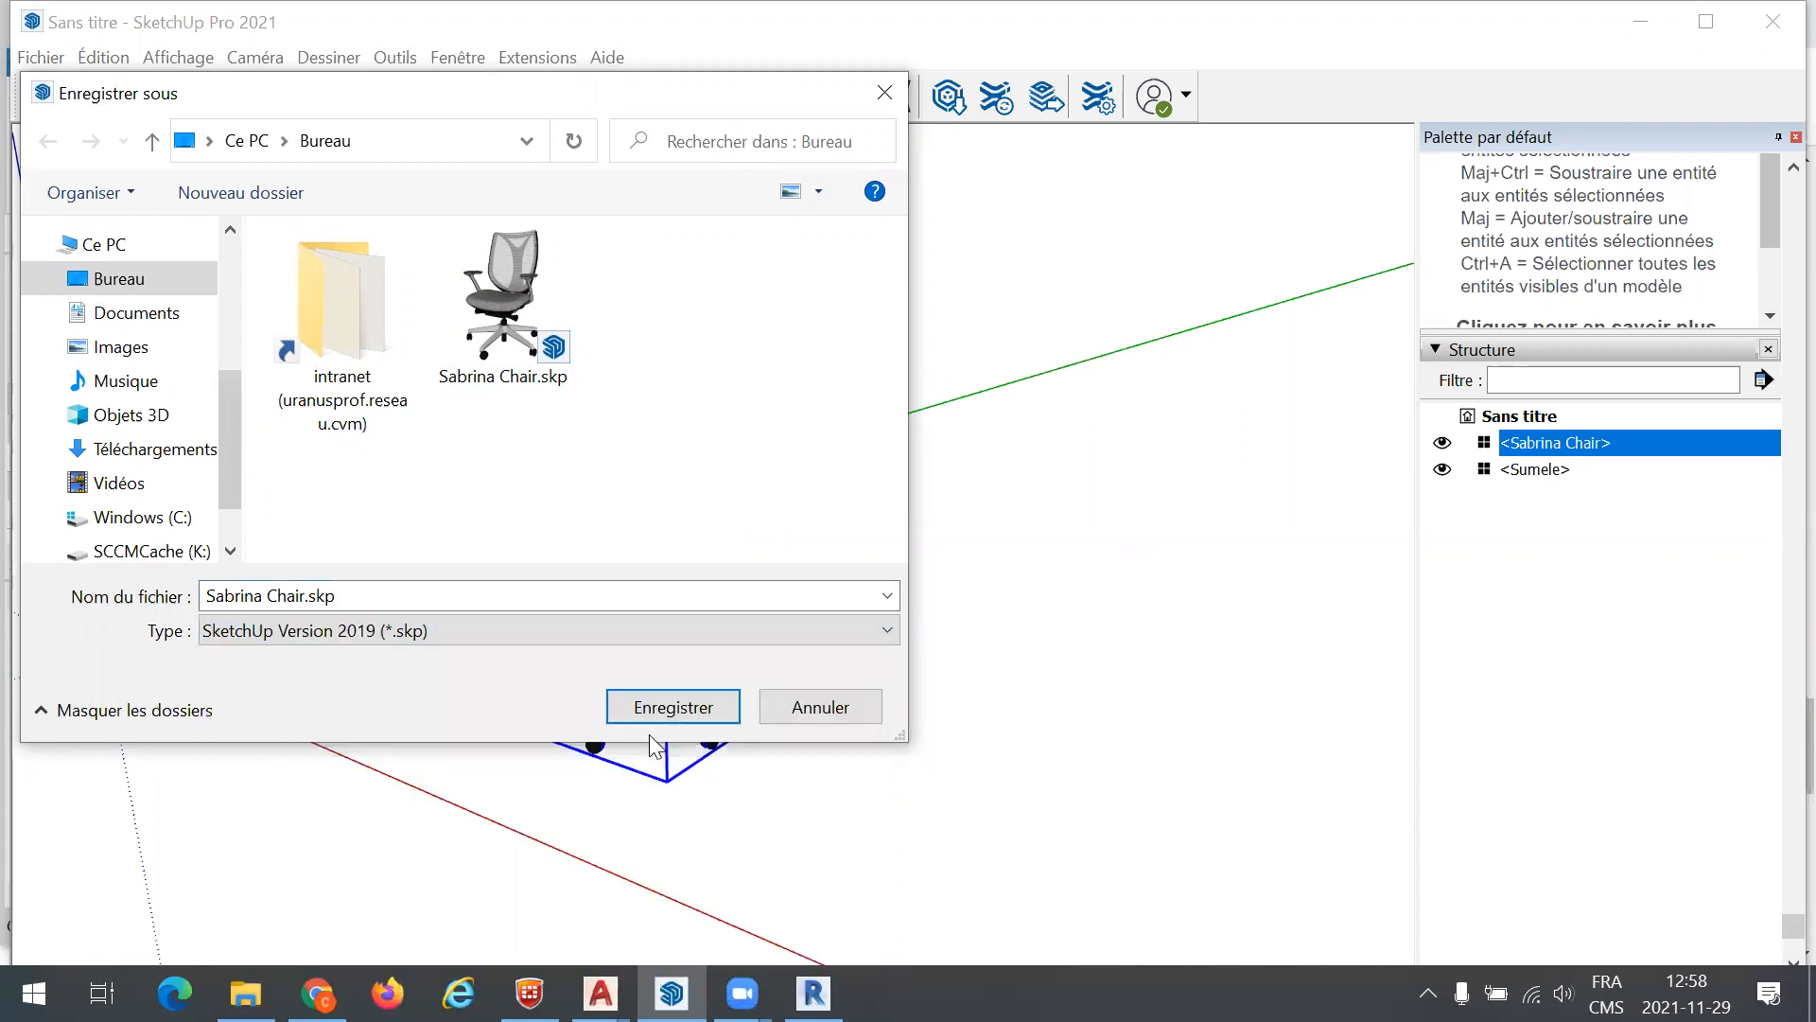
left_click(697, 708)
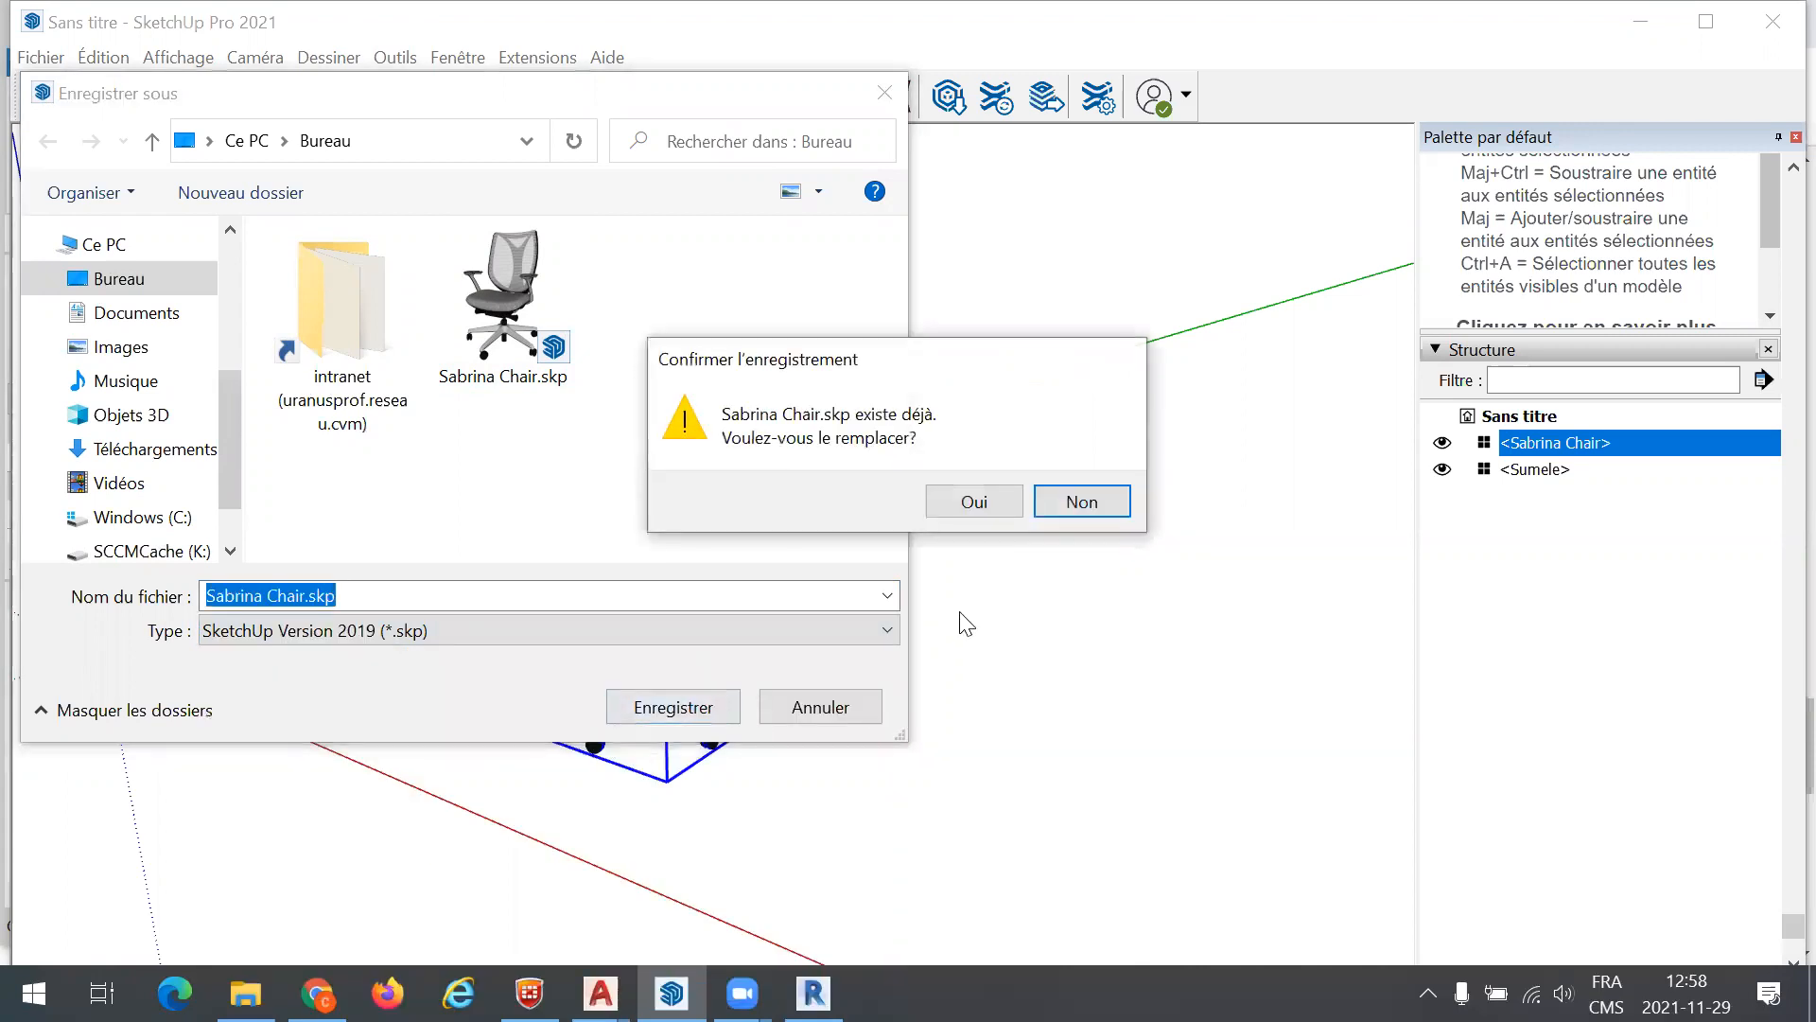
left_click(1003, 501)
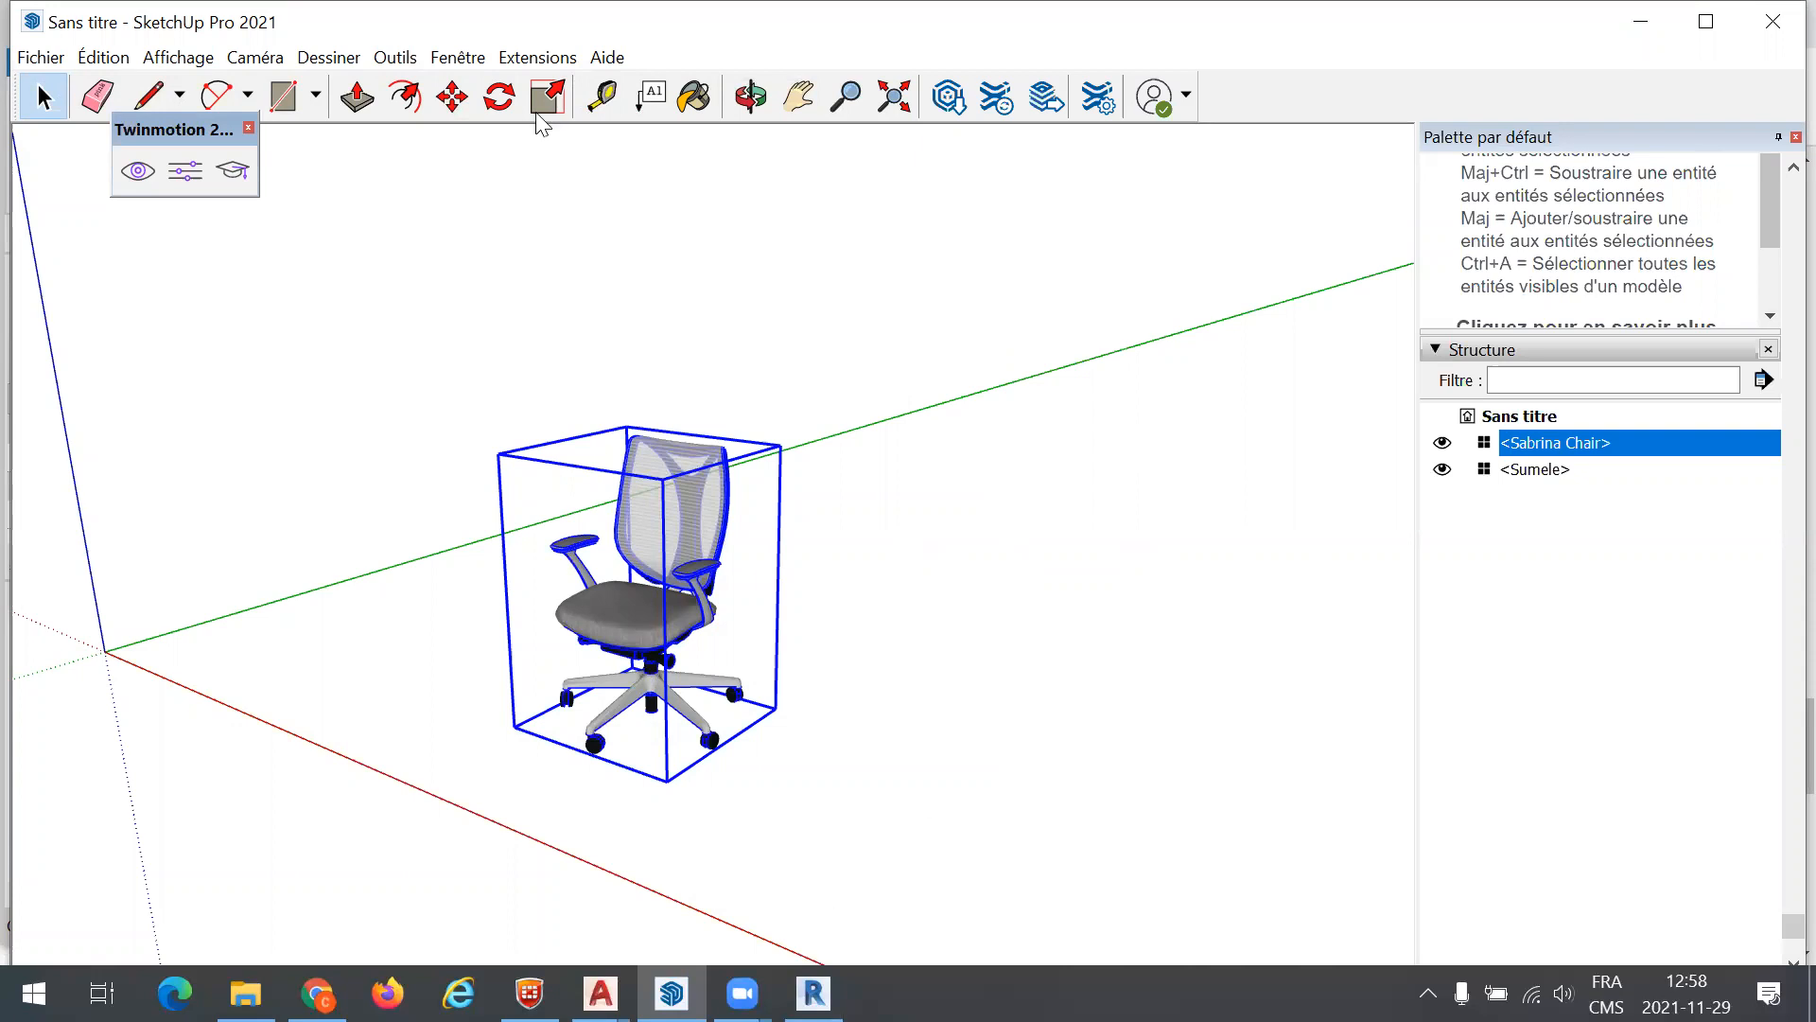
Switch back to Revit and import the re-saved Sabrina Chair.skp from the desktop (Bureau) into the family's reference level plan
key("alt+Tab")
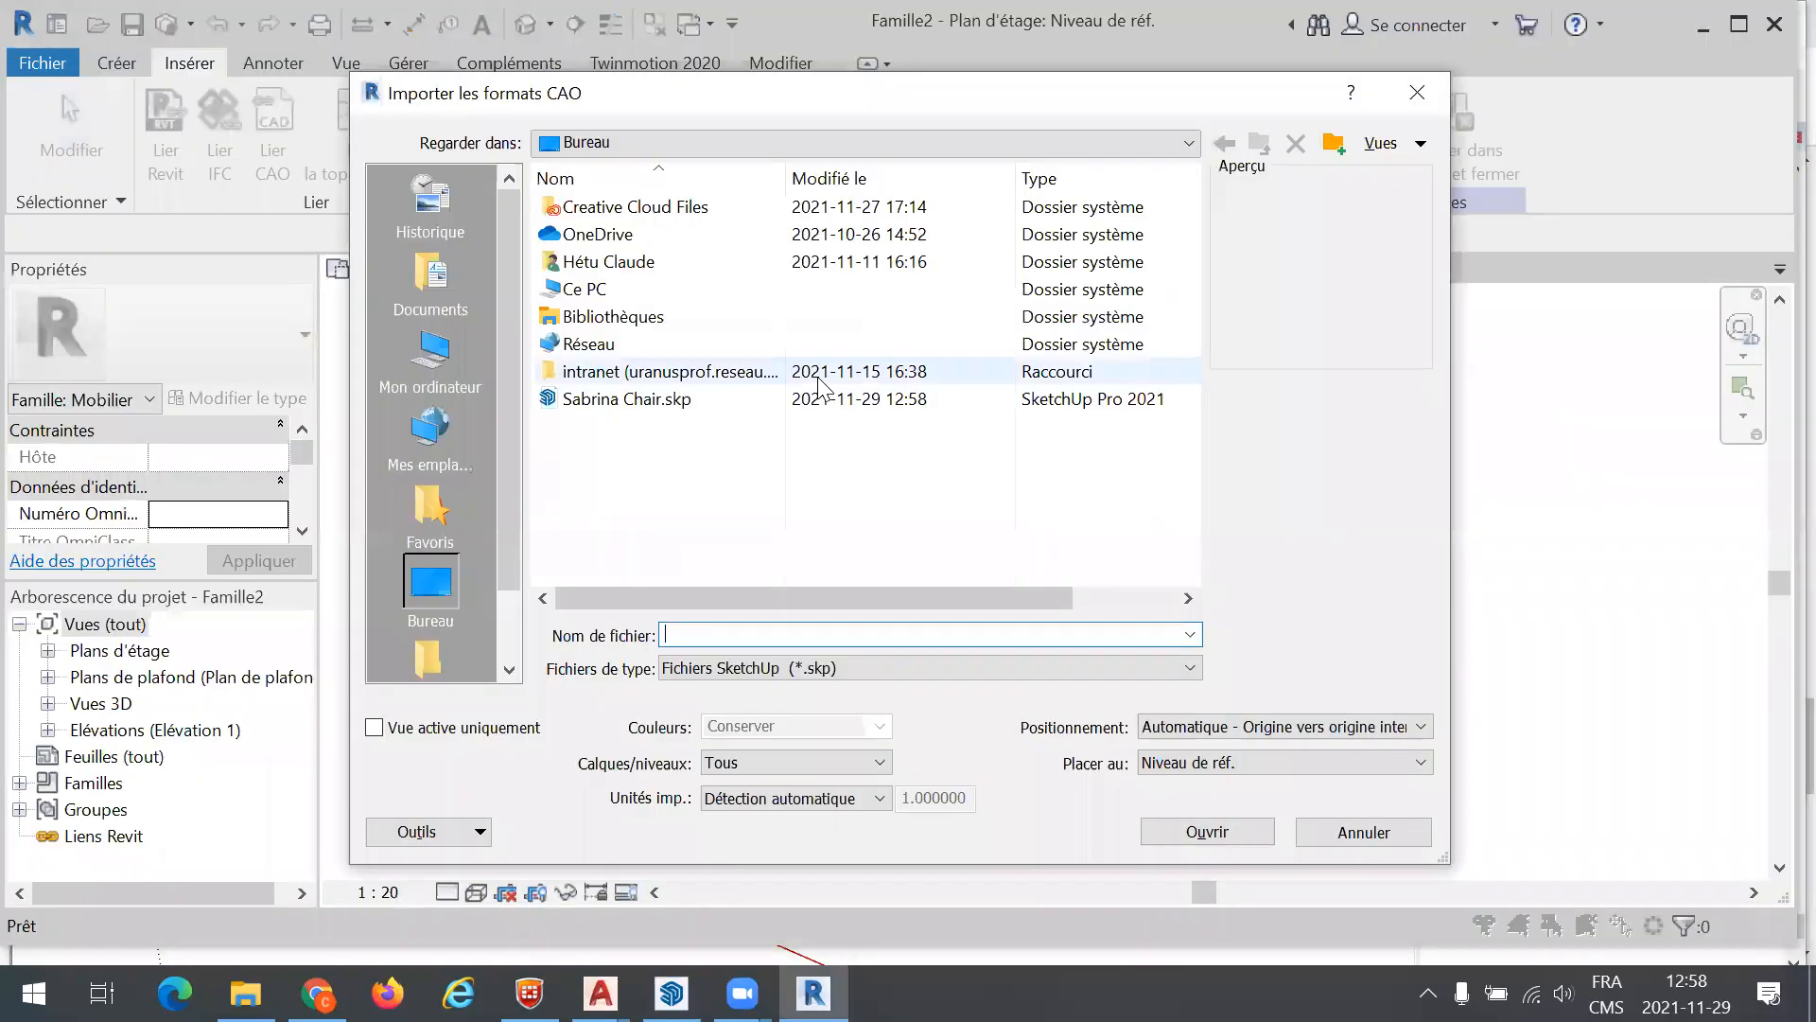
left_click(655, 401)
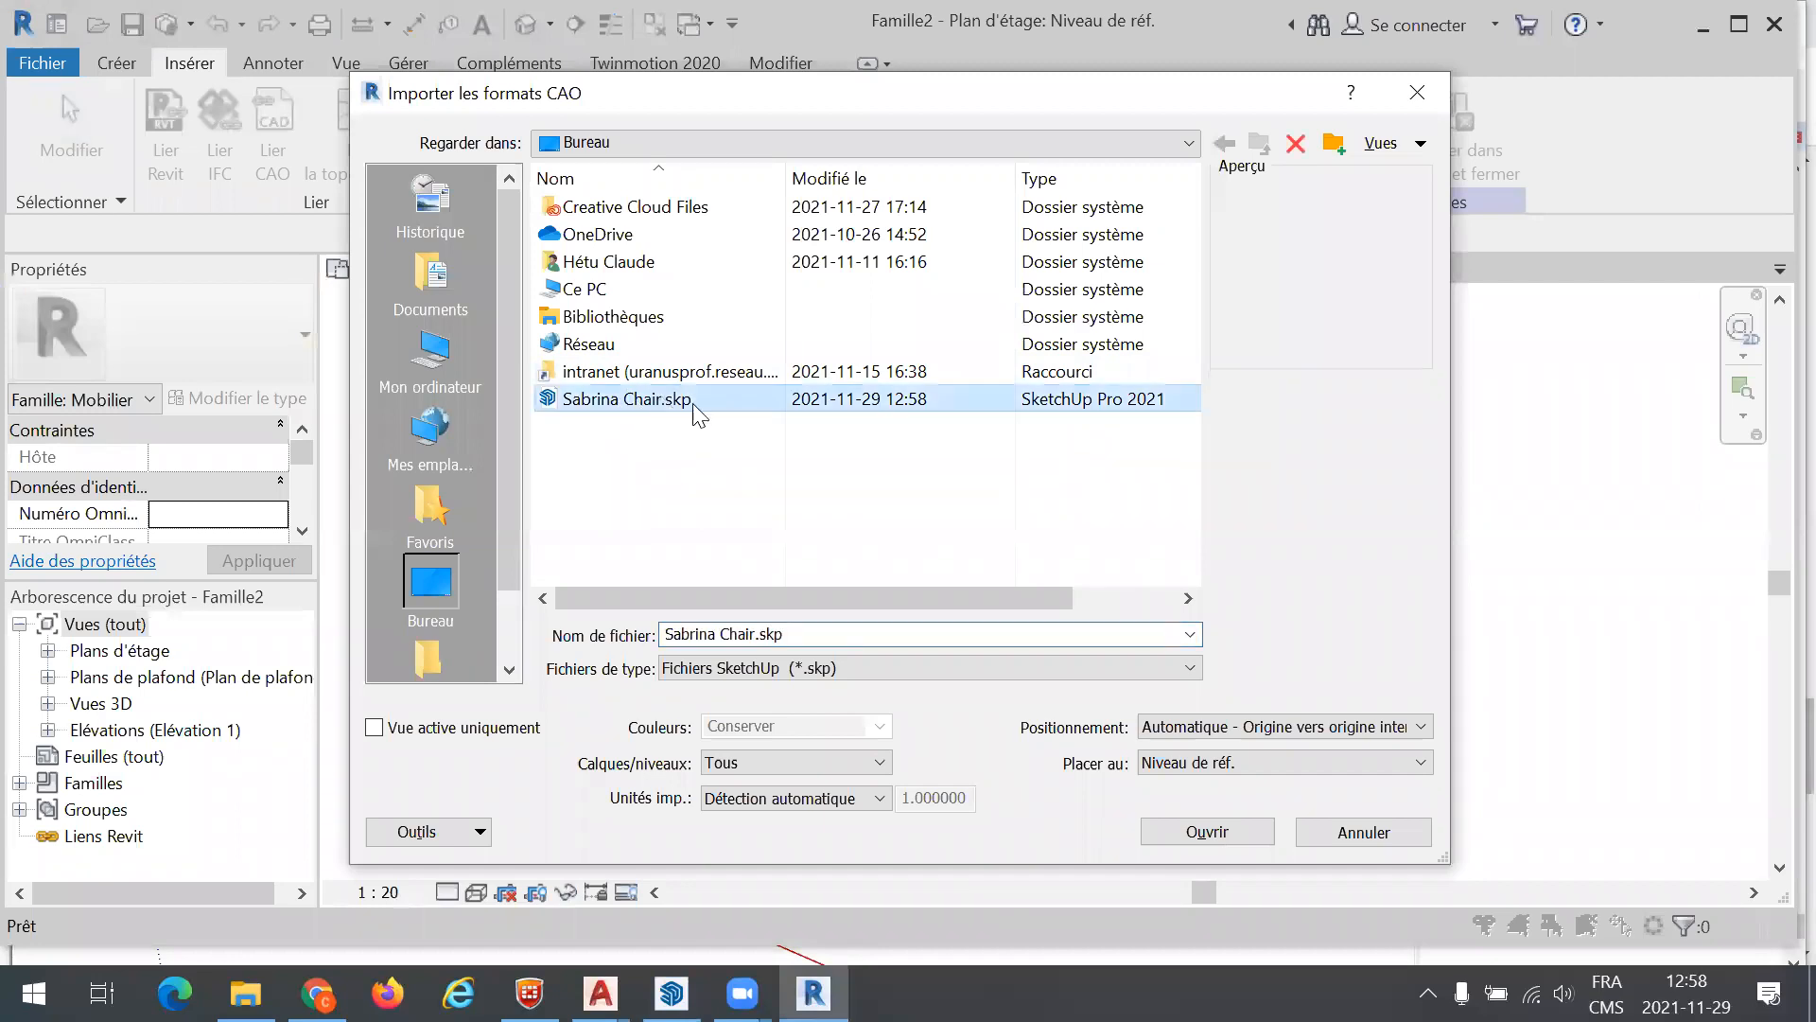
left_click(1231, 834)
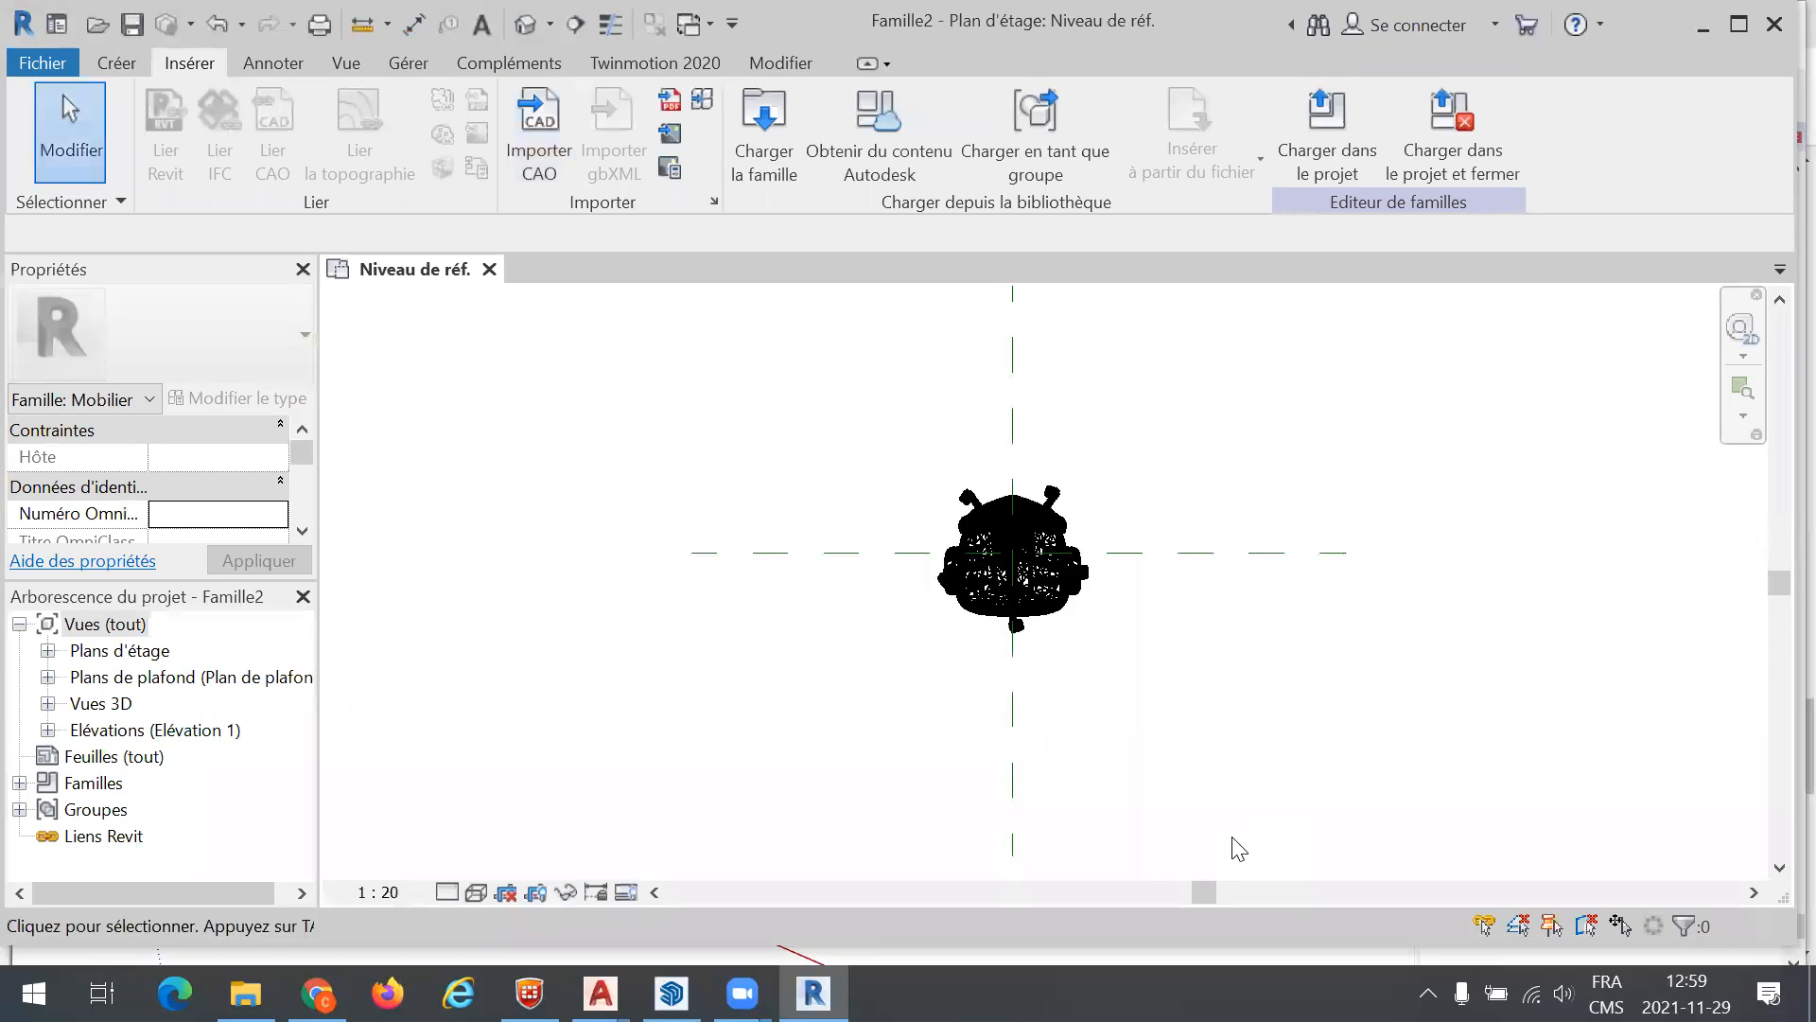
Save the chair family as CHAISE SABRINA on the desktop (Bureau)
left_click(40, 62)
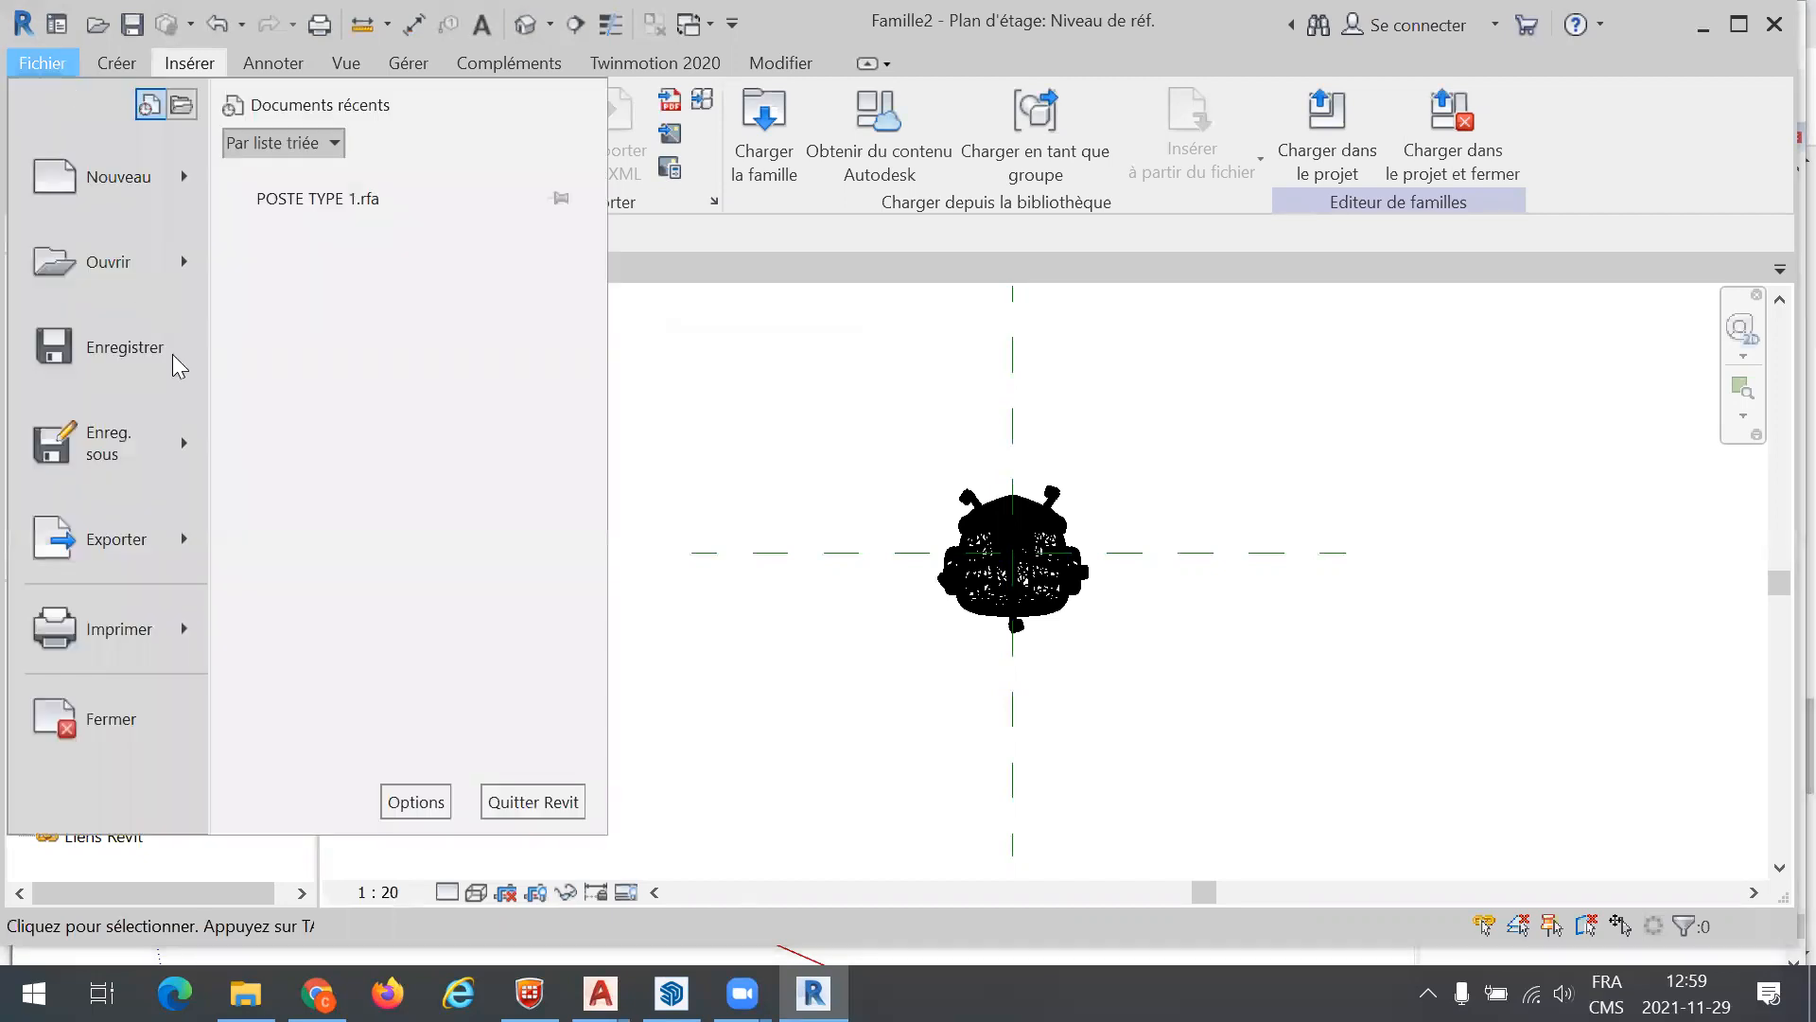
mouse_move(181, 439)
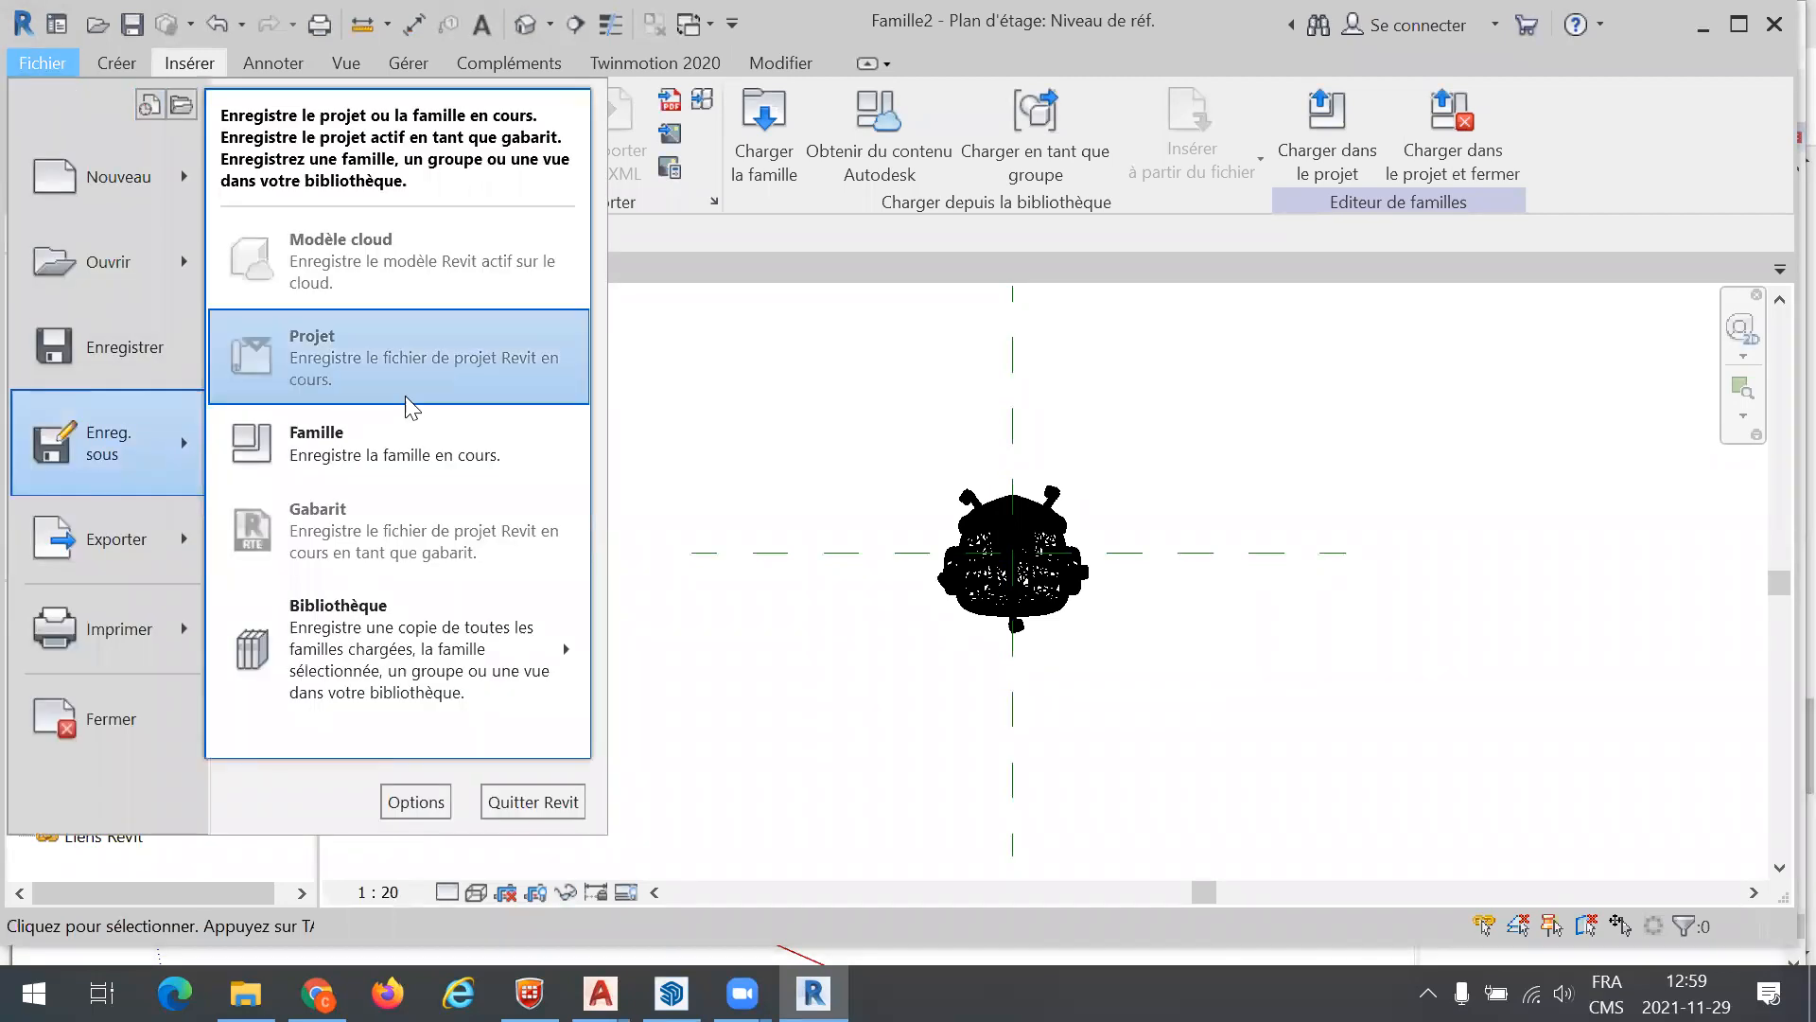
left_click(407, 463)
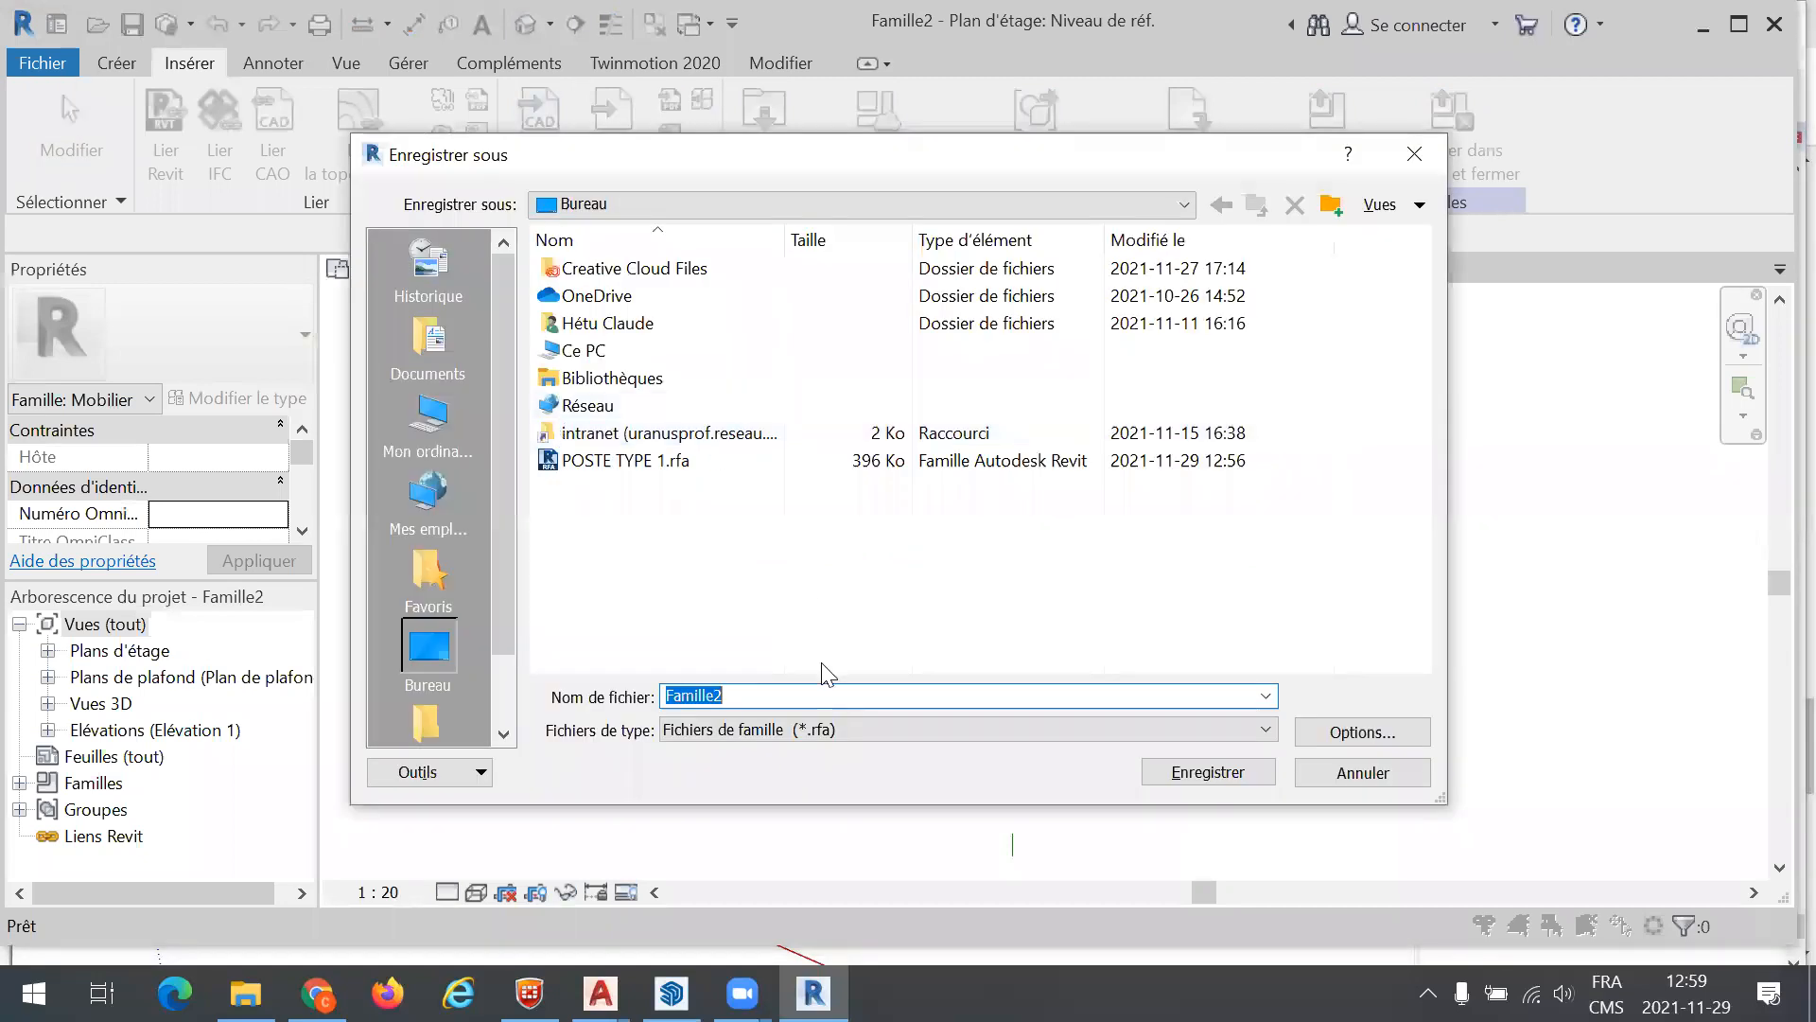
type("CH")
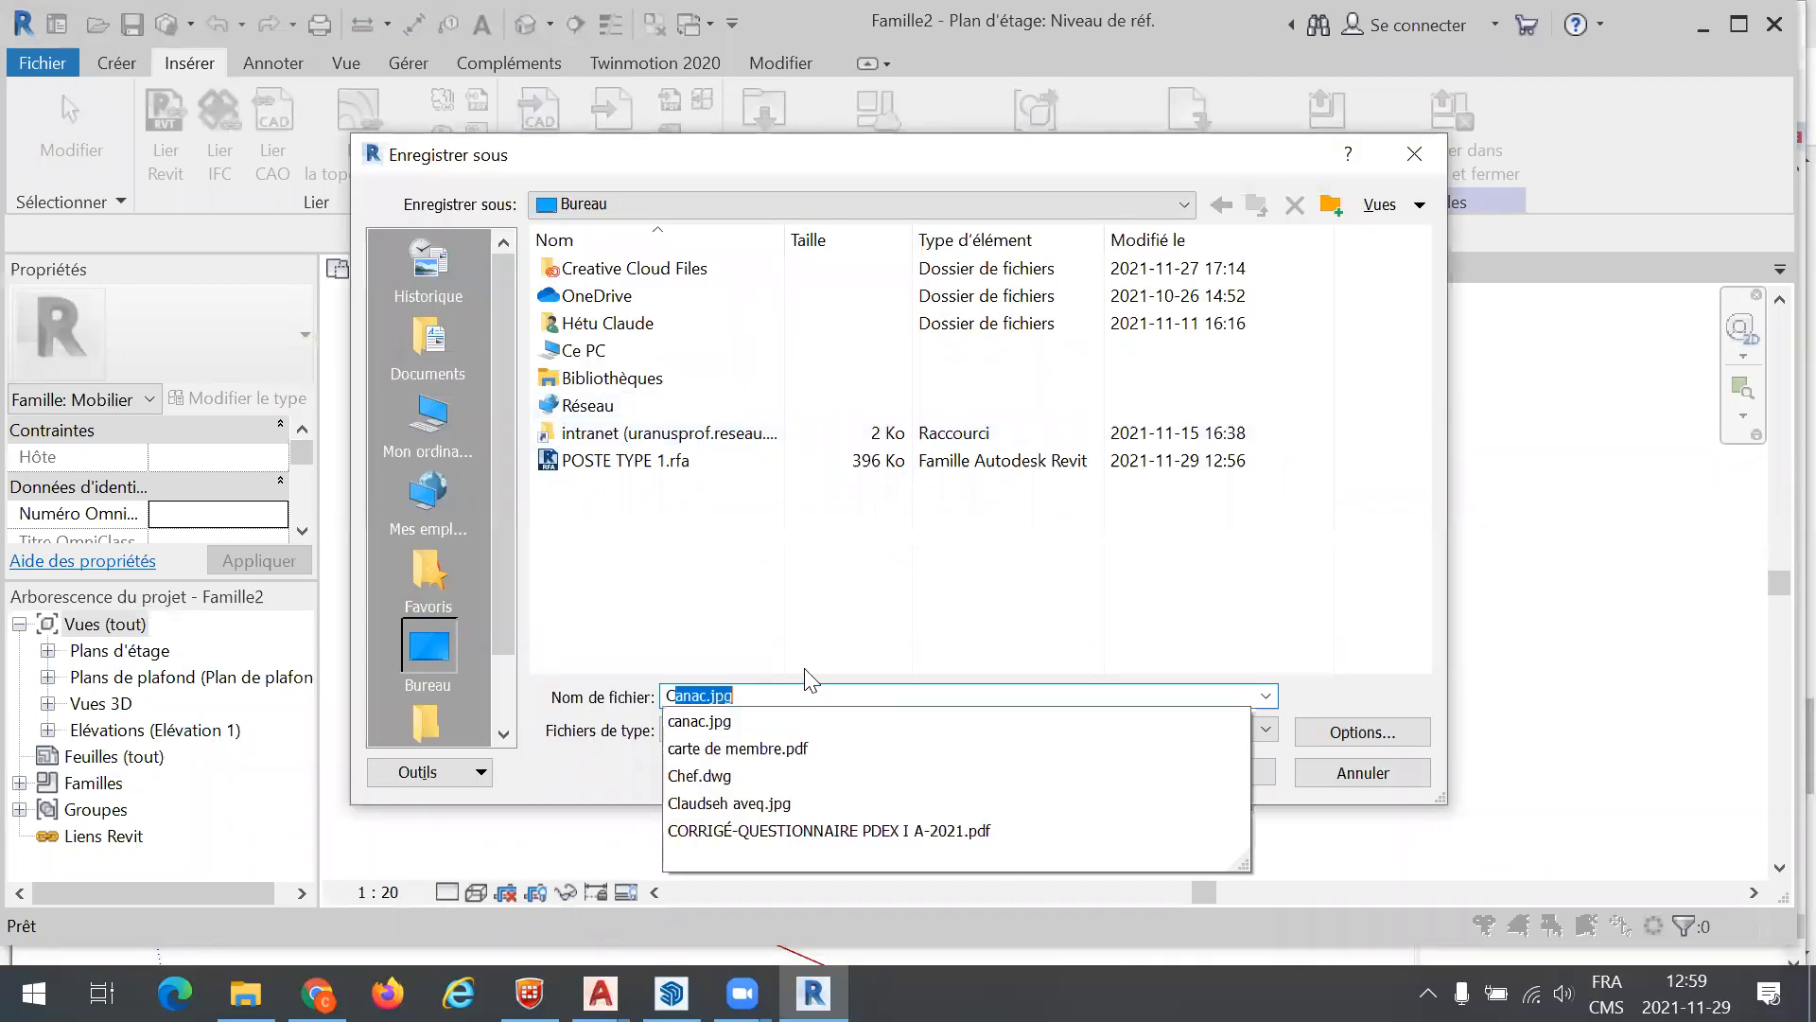
type("AIS")
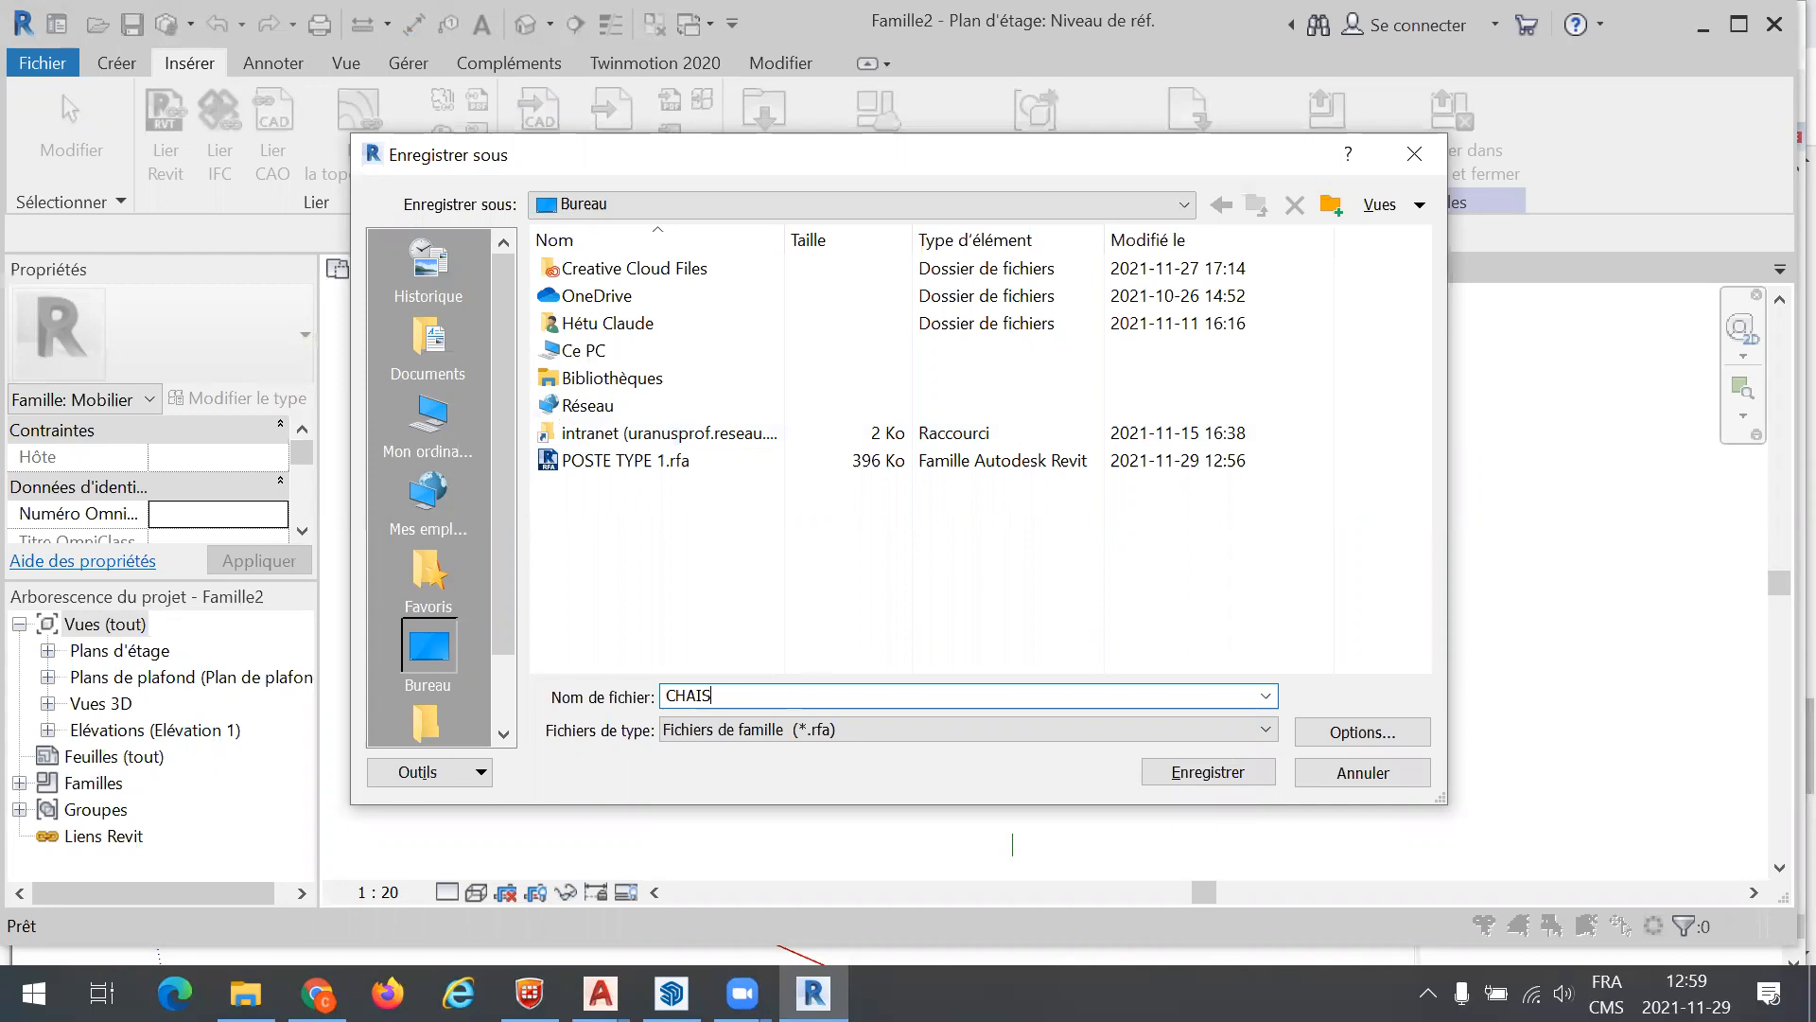
type("E SABRINA")
left_click(1206, 773)
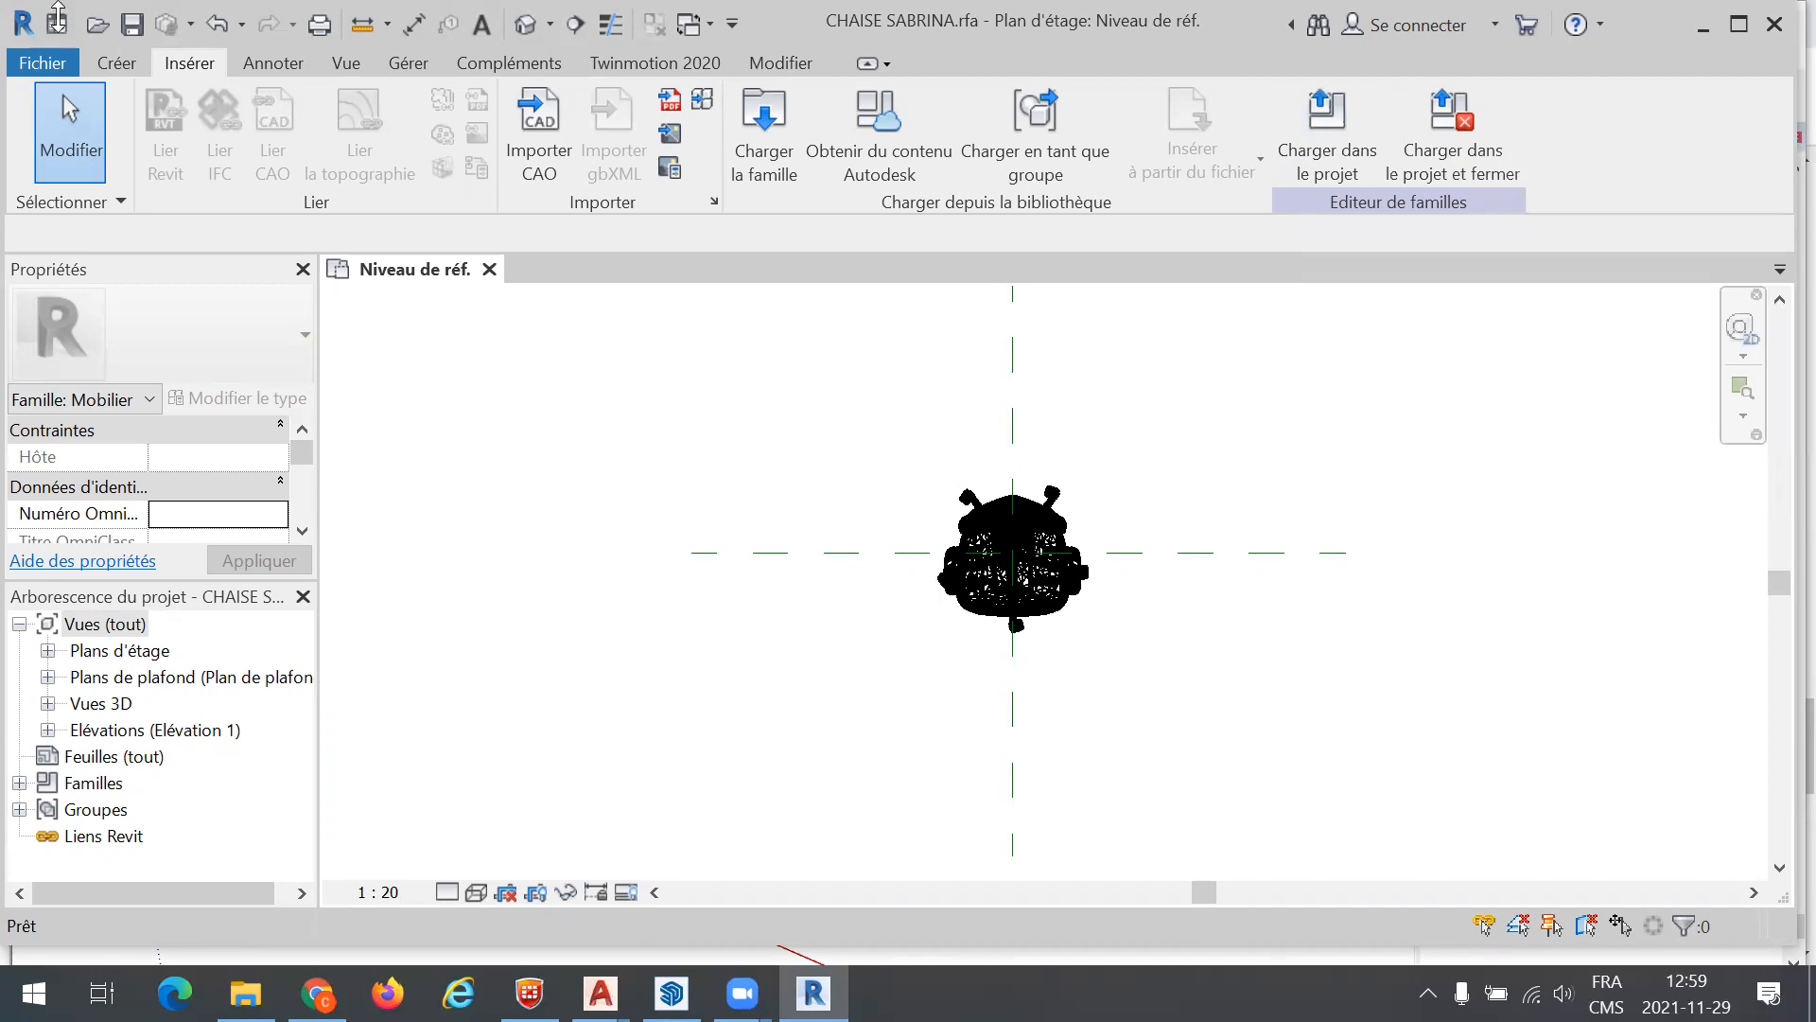
Create a new Revit project, using a project template located from the desktop (Bureau)
left_click(36, 63)
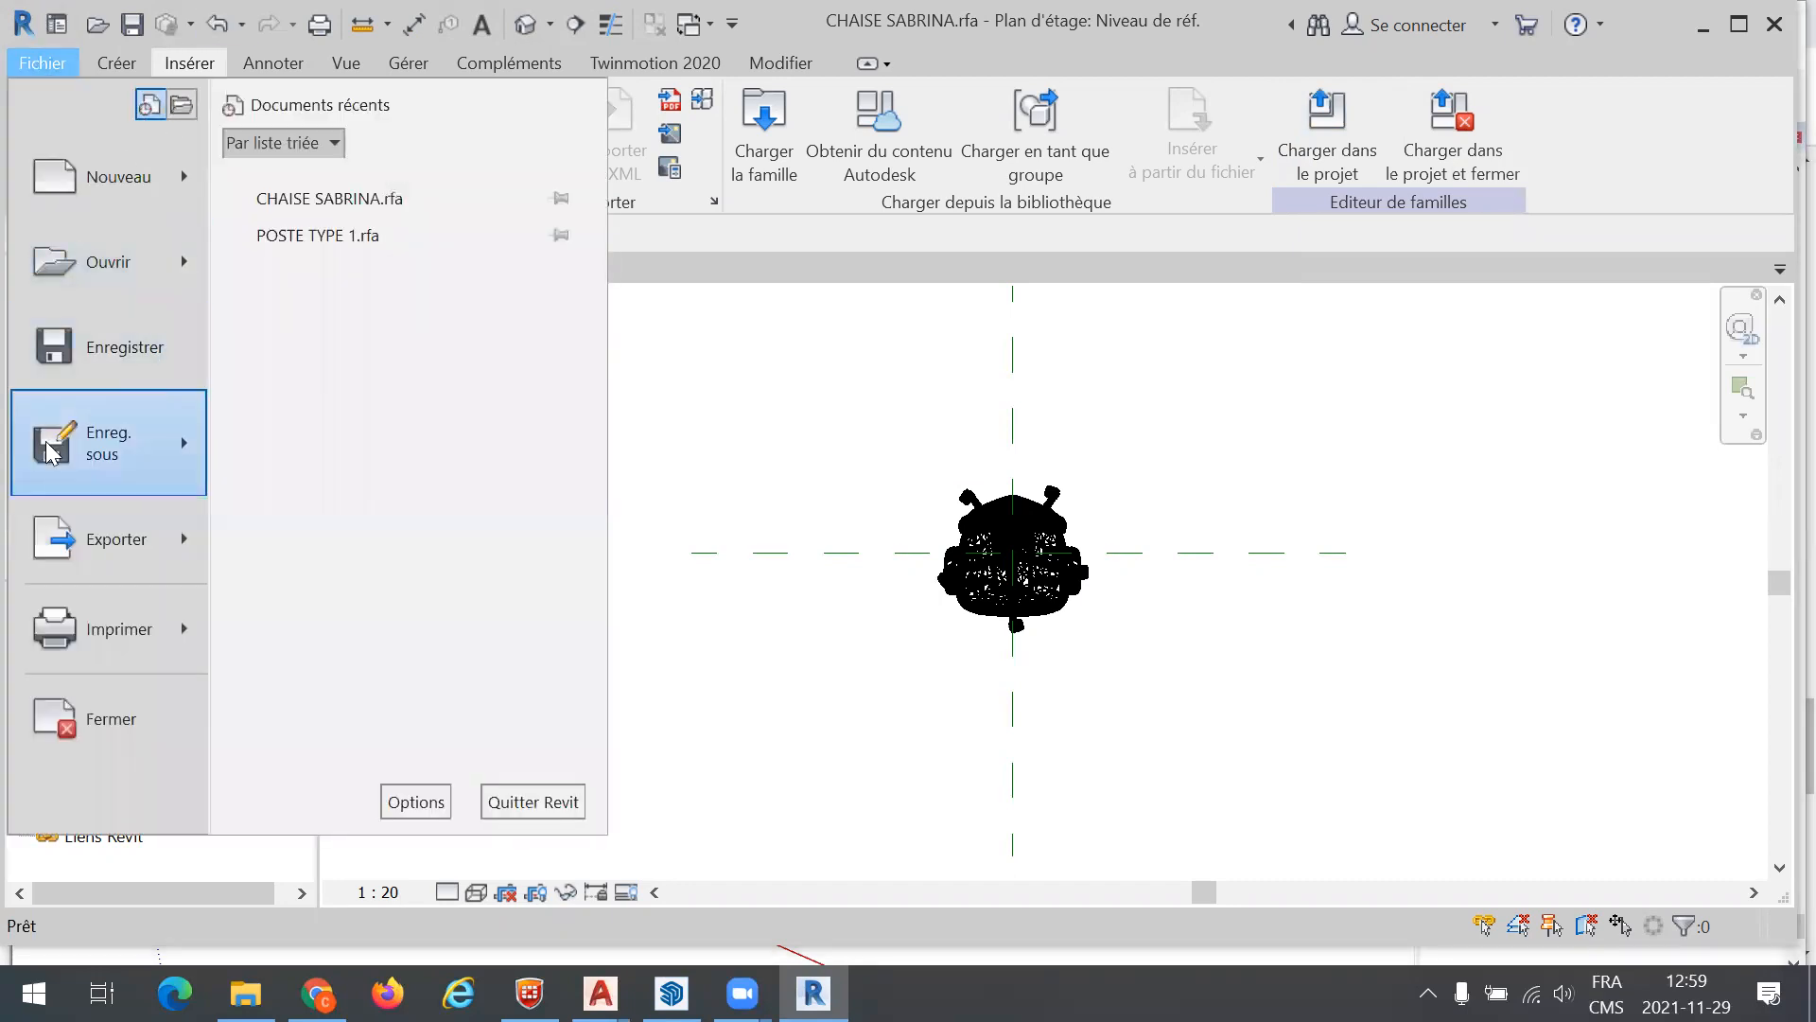
left_click(155, 189)
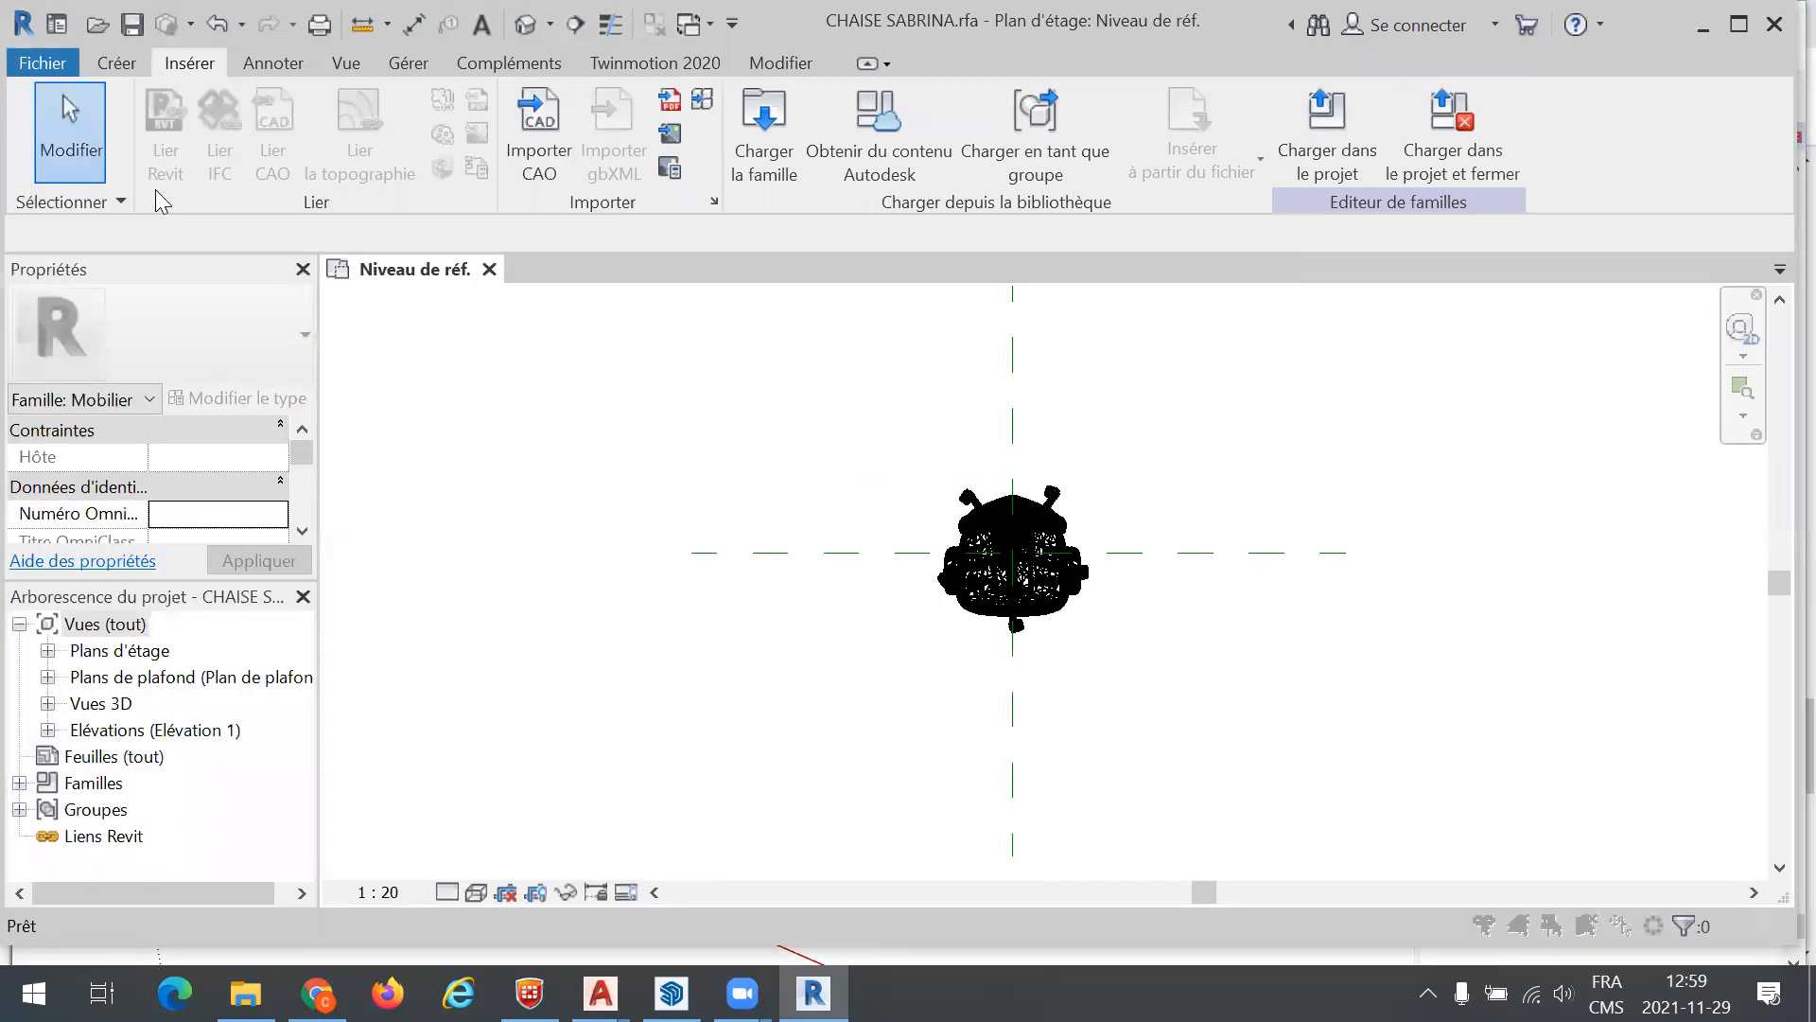
left_click(1087, 425)
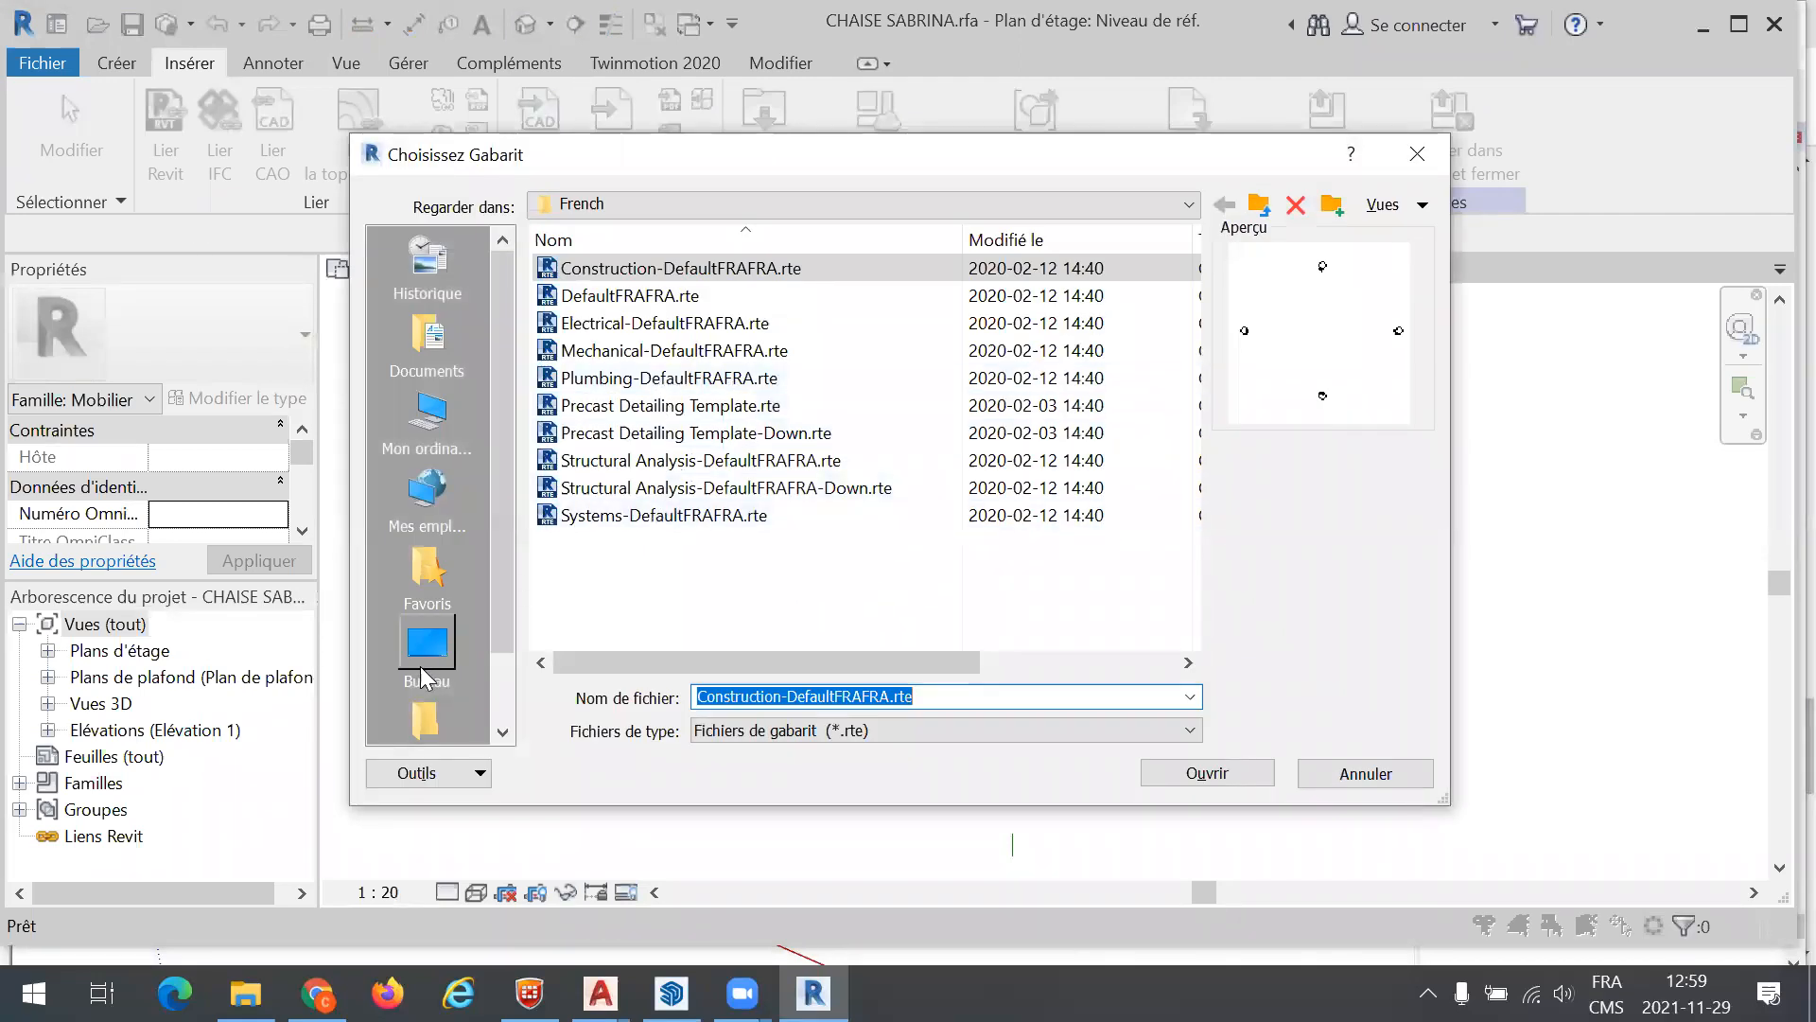
left_click(426, 652)
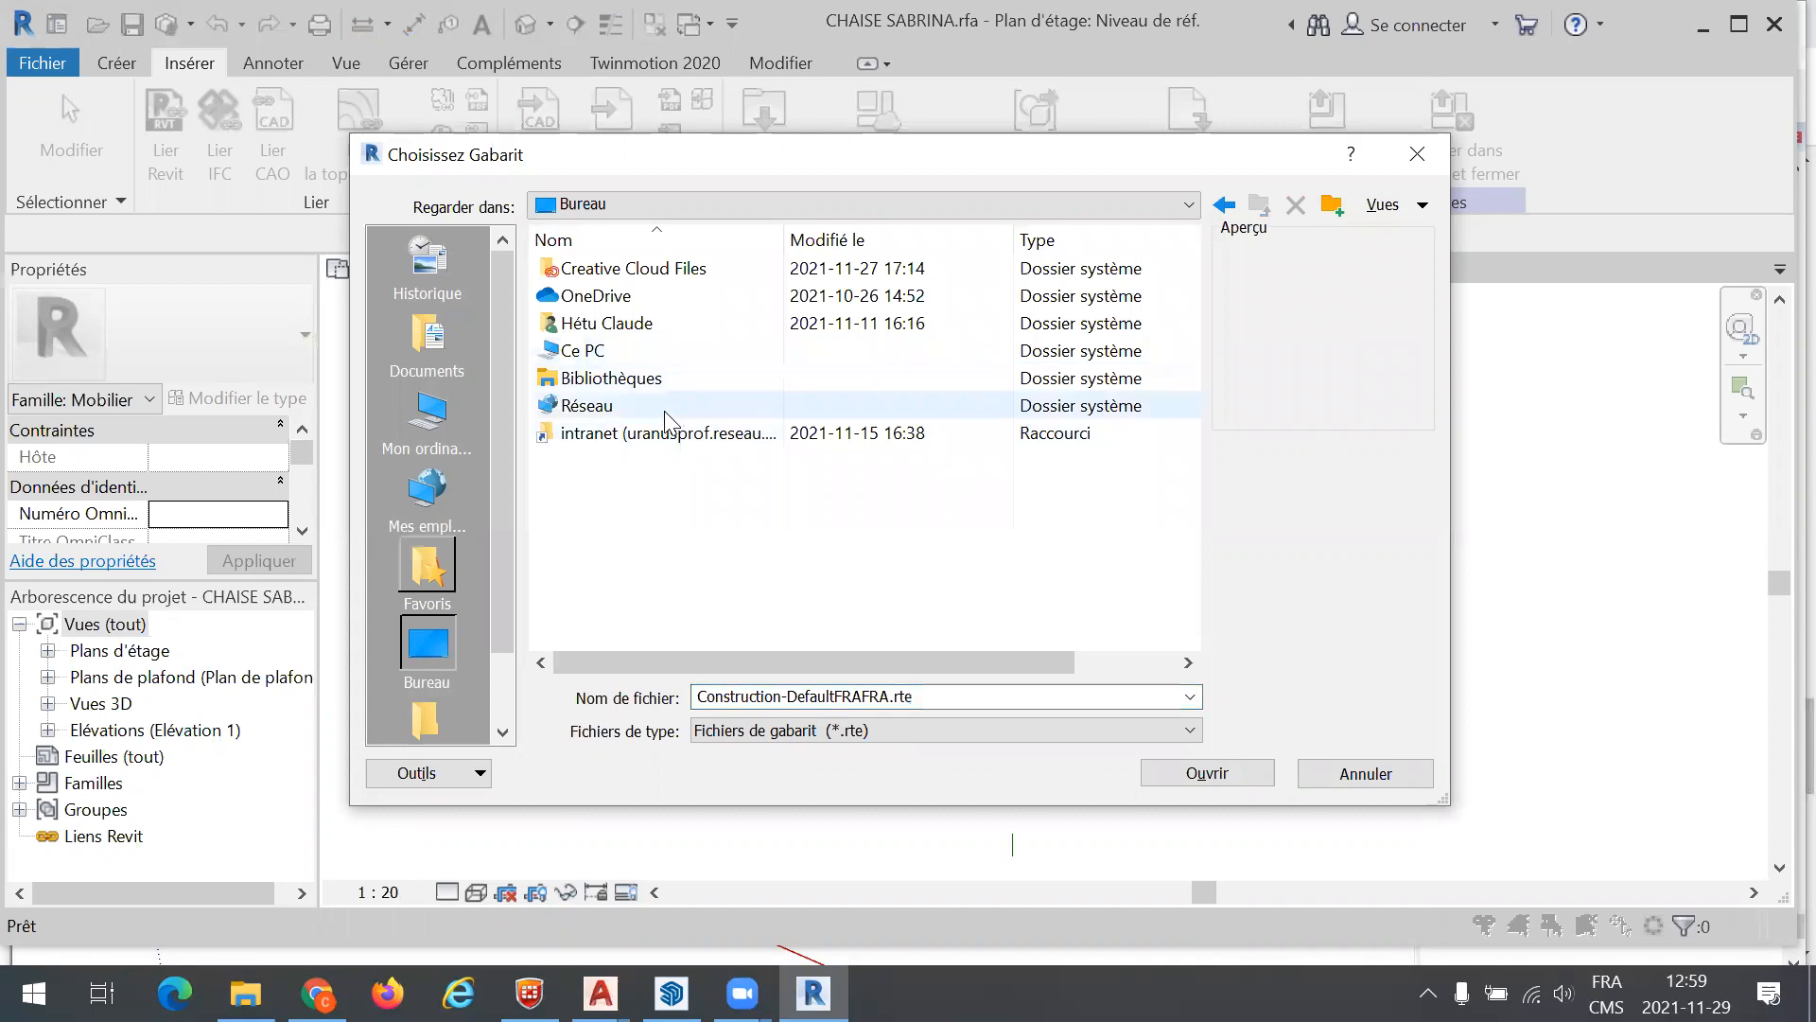
left_click(641, 437)
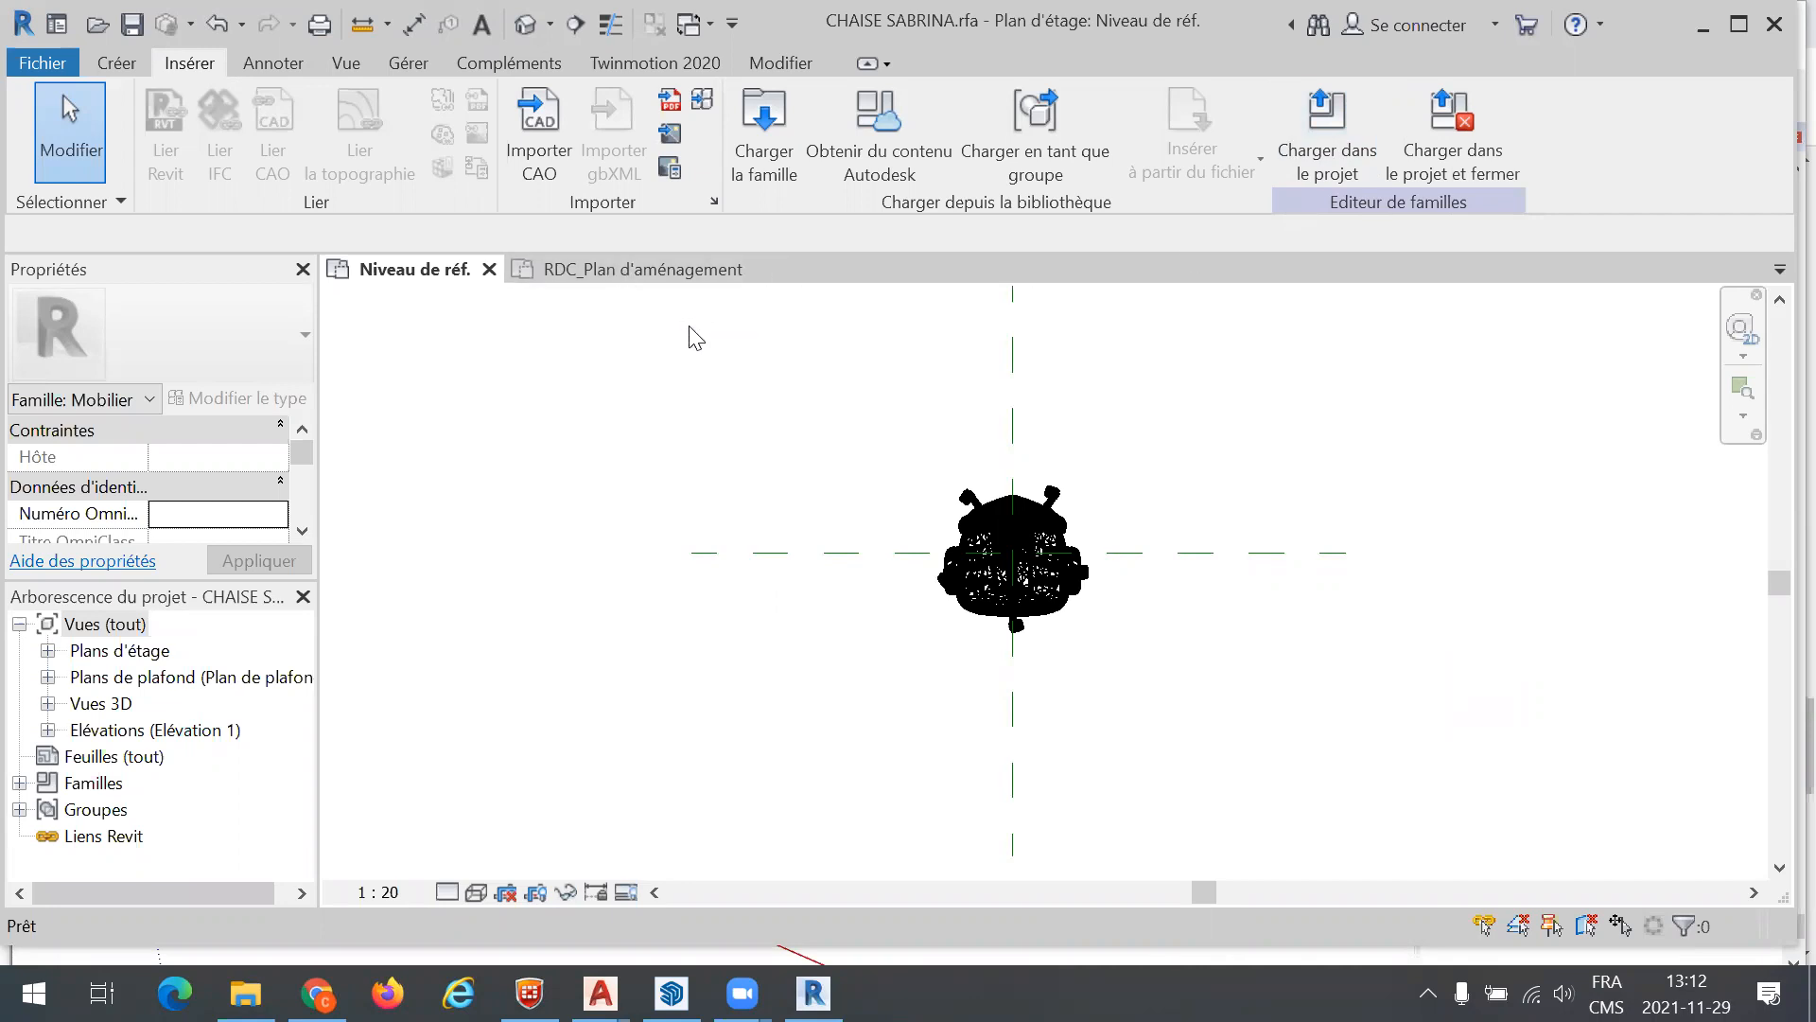
Load the chair family into the project and place one in RDC_Plan d'aménagement, about 5'-5" below the upper wall and 11'-10" from the right wall
left_click(1336, 136)
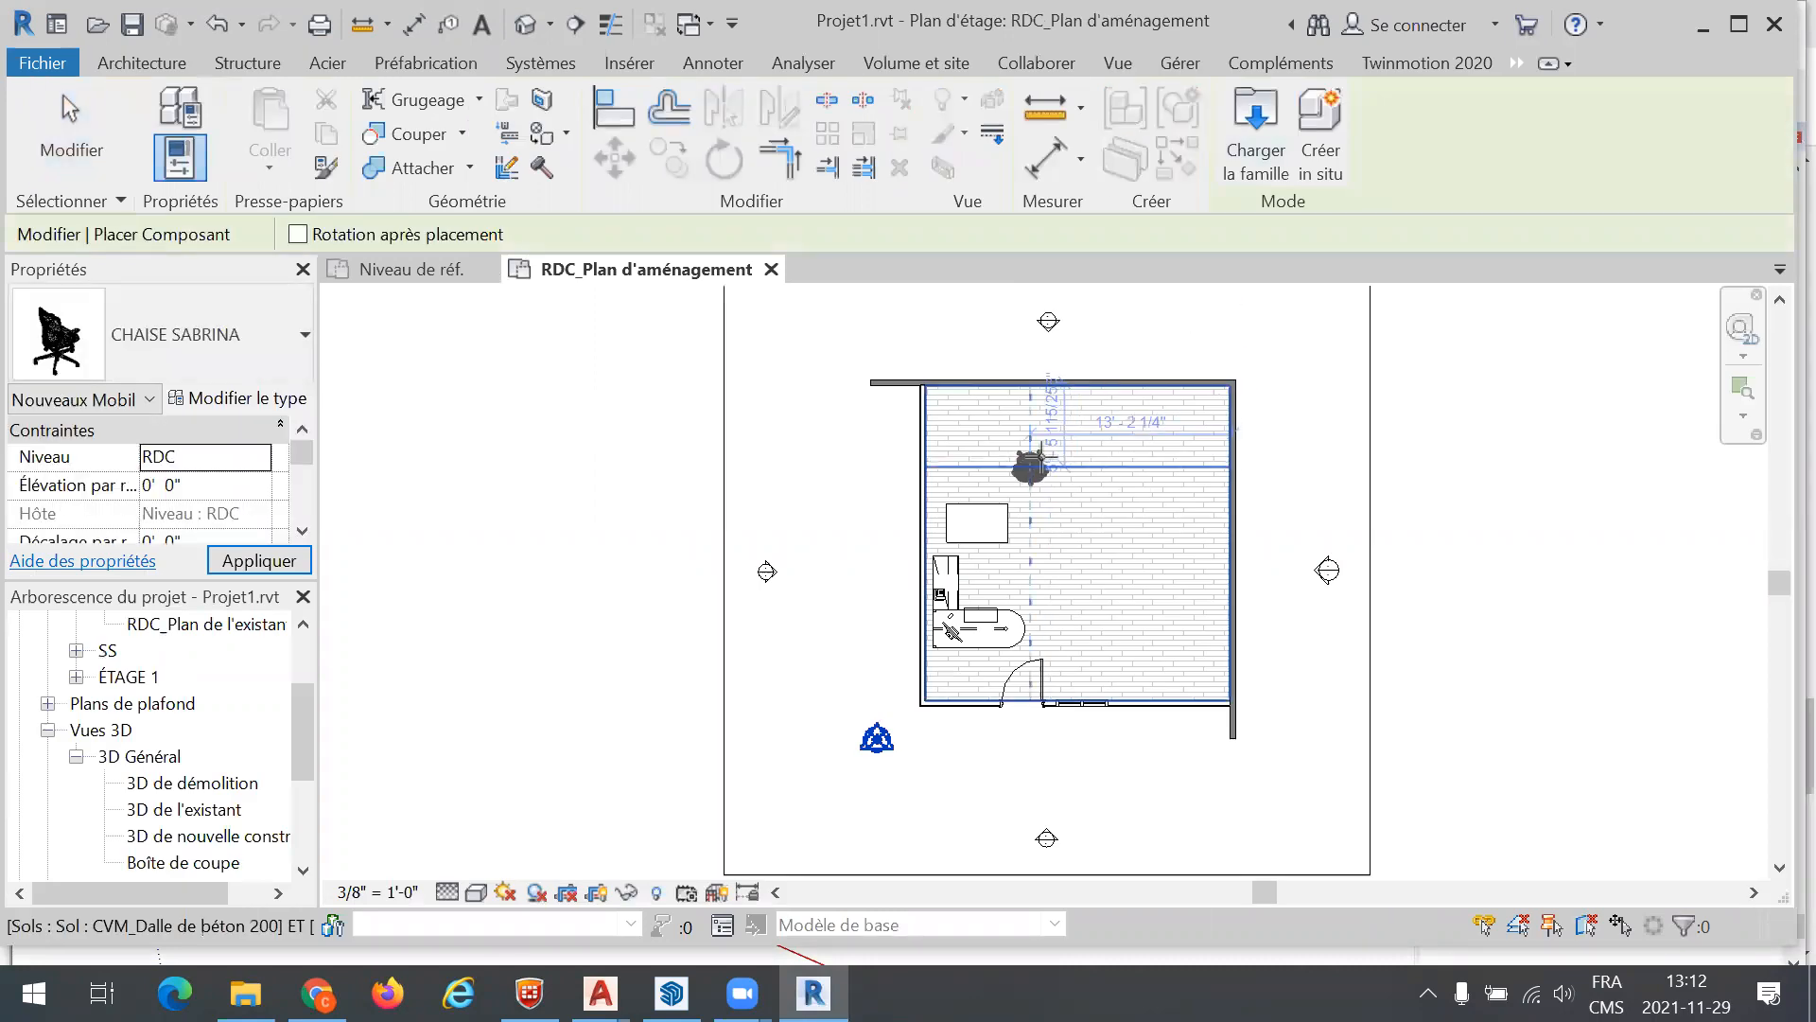
left_click(1041, 458)
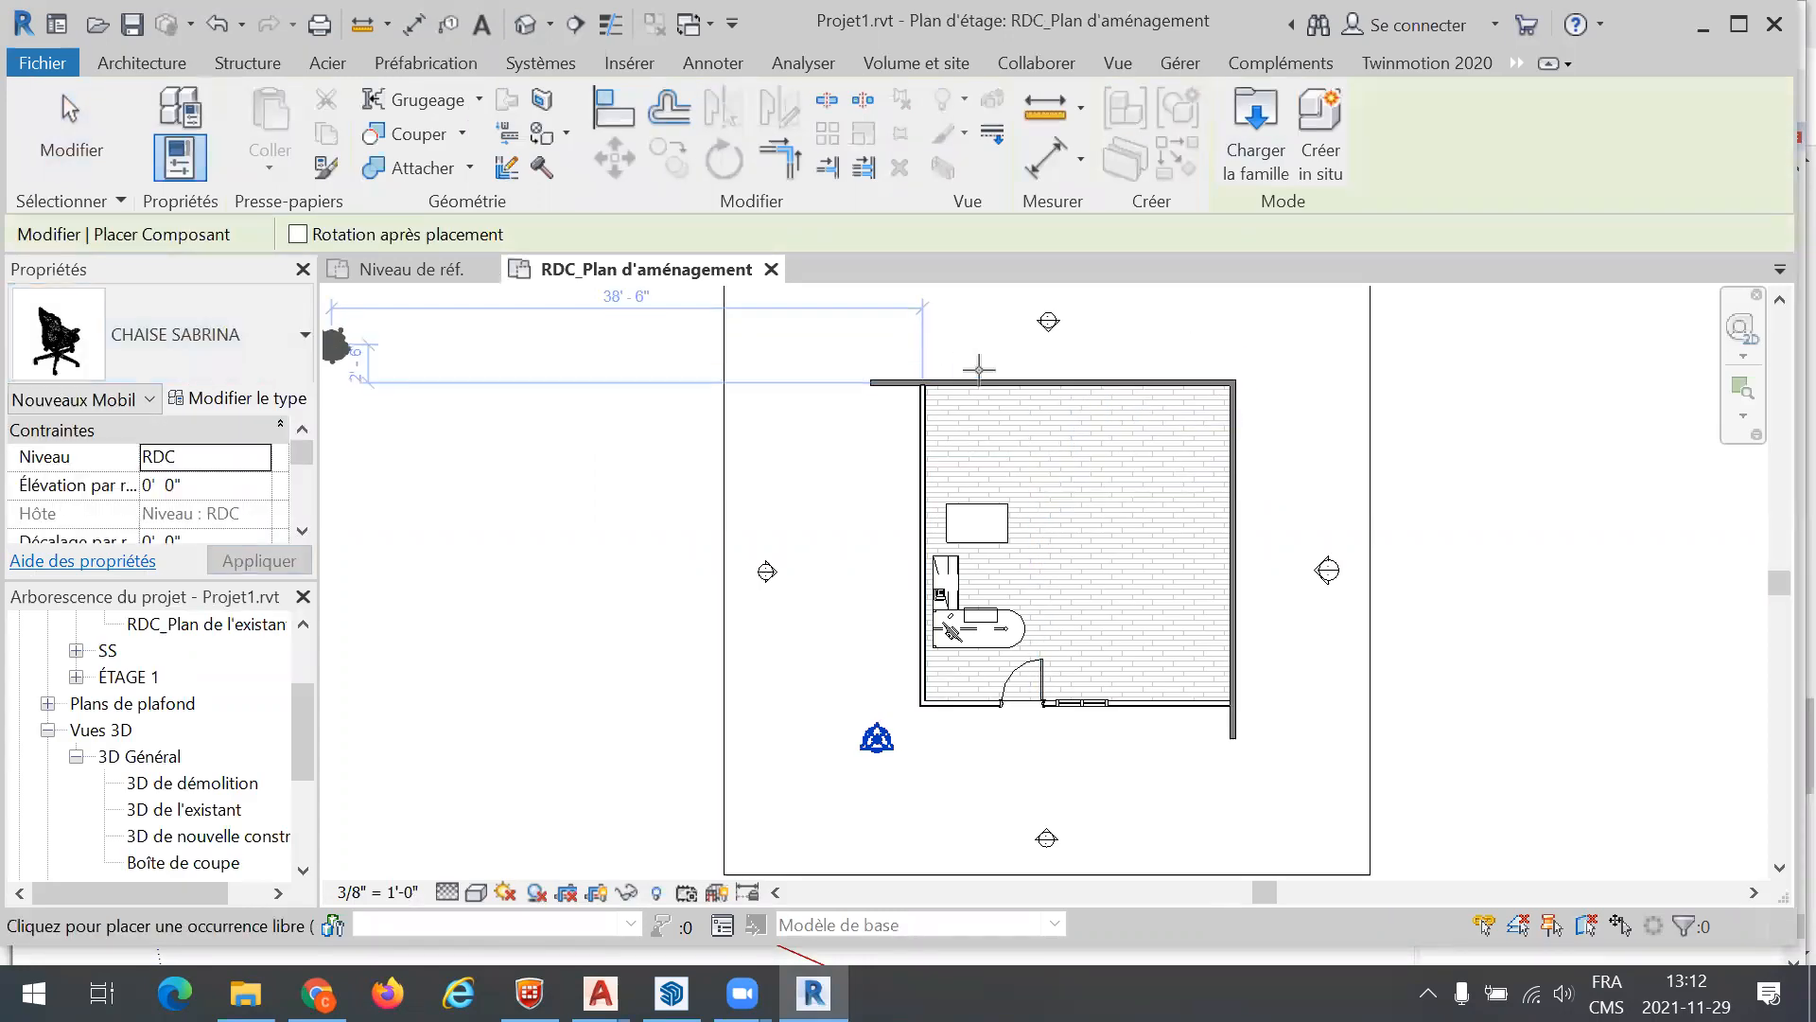
left_click(1042, 466)
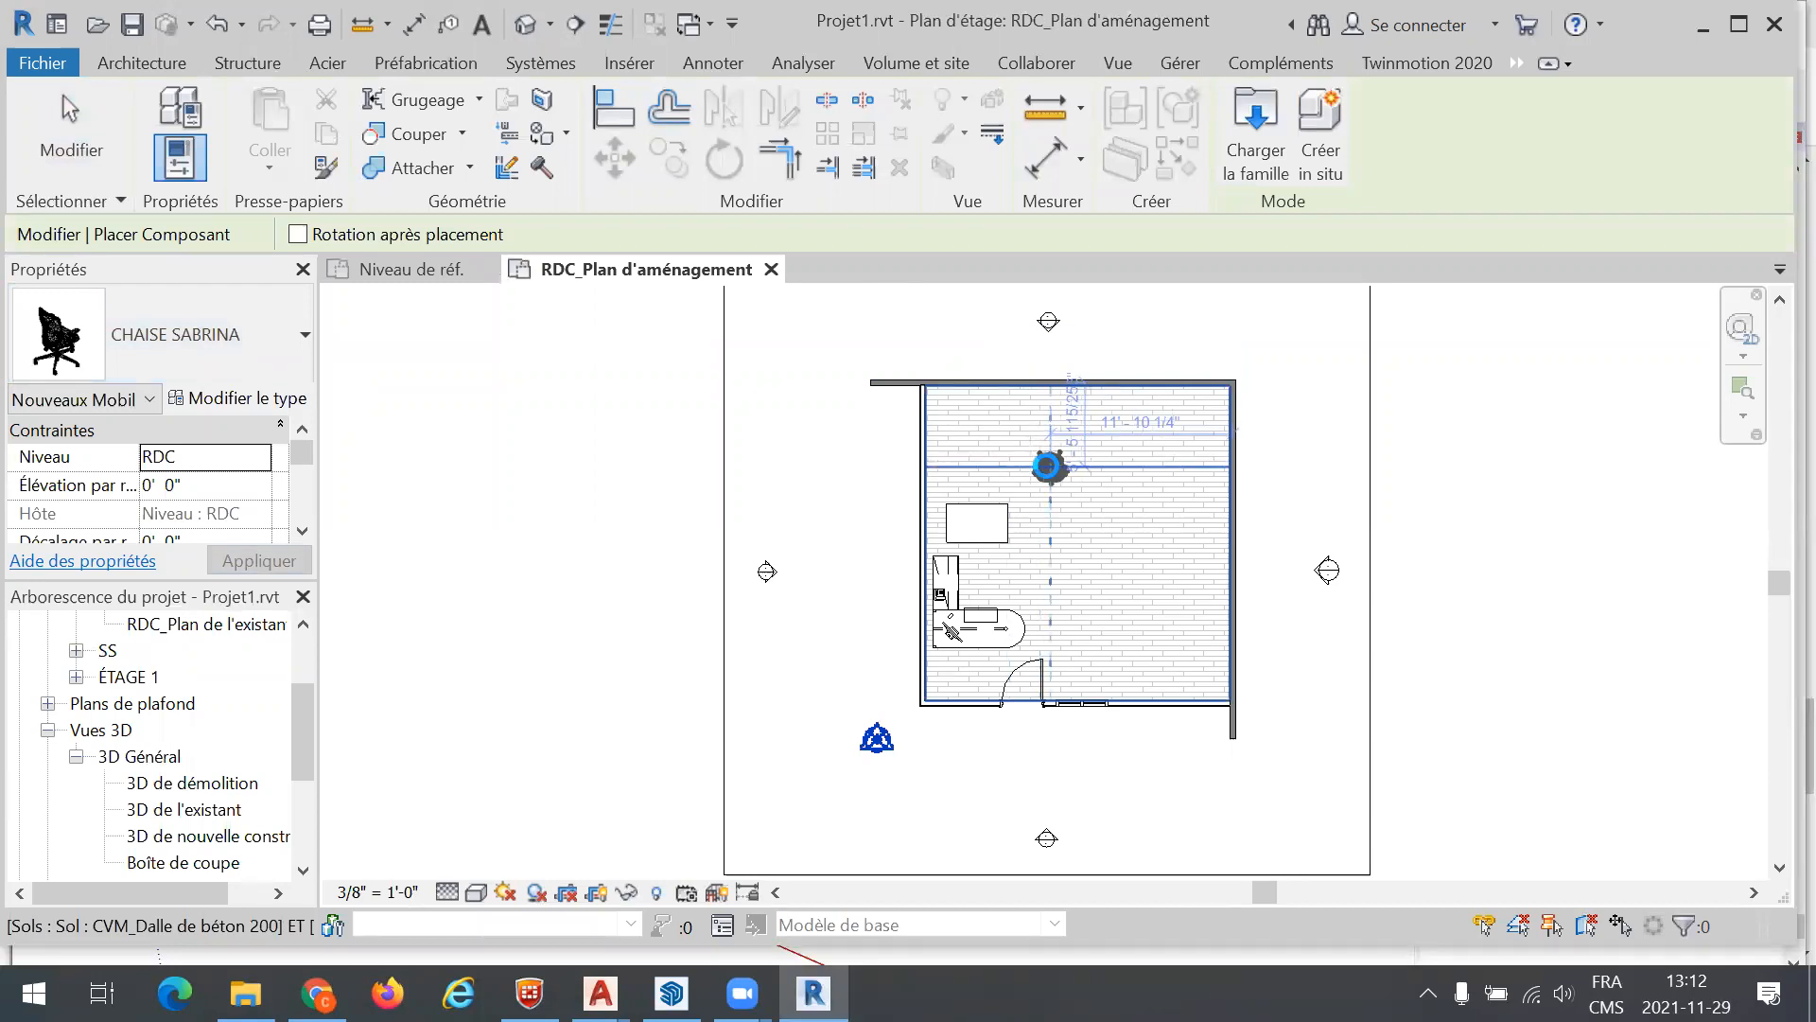
left_click(1046, 466)
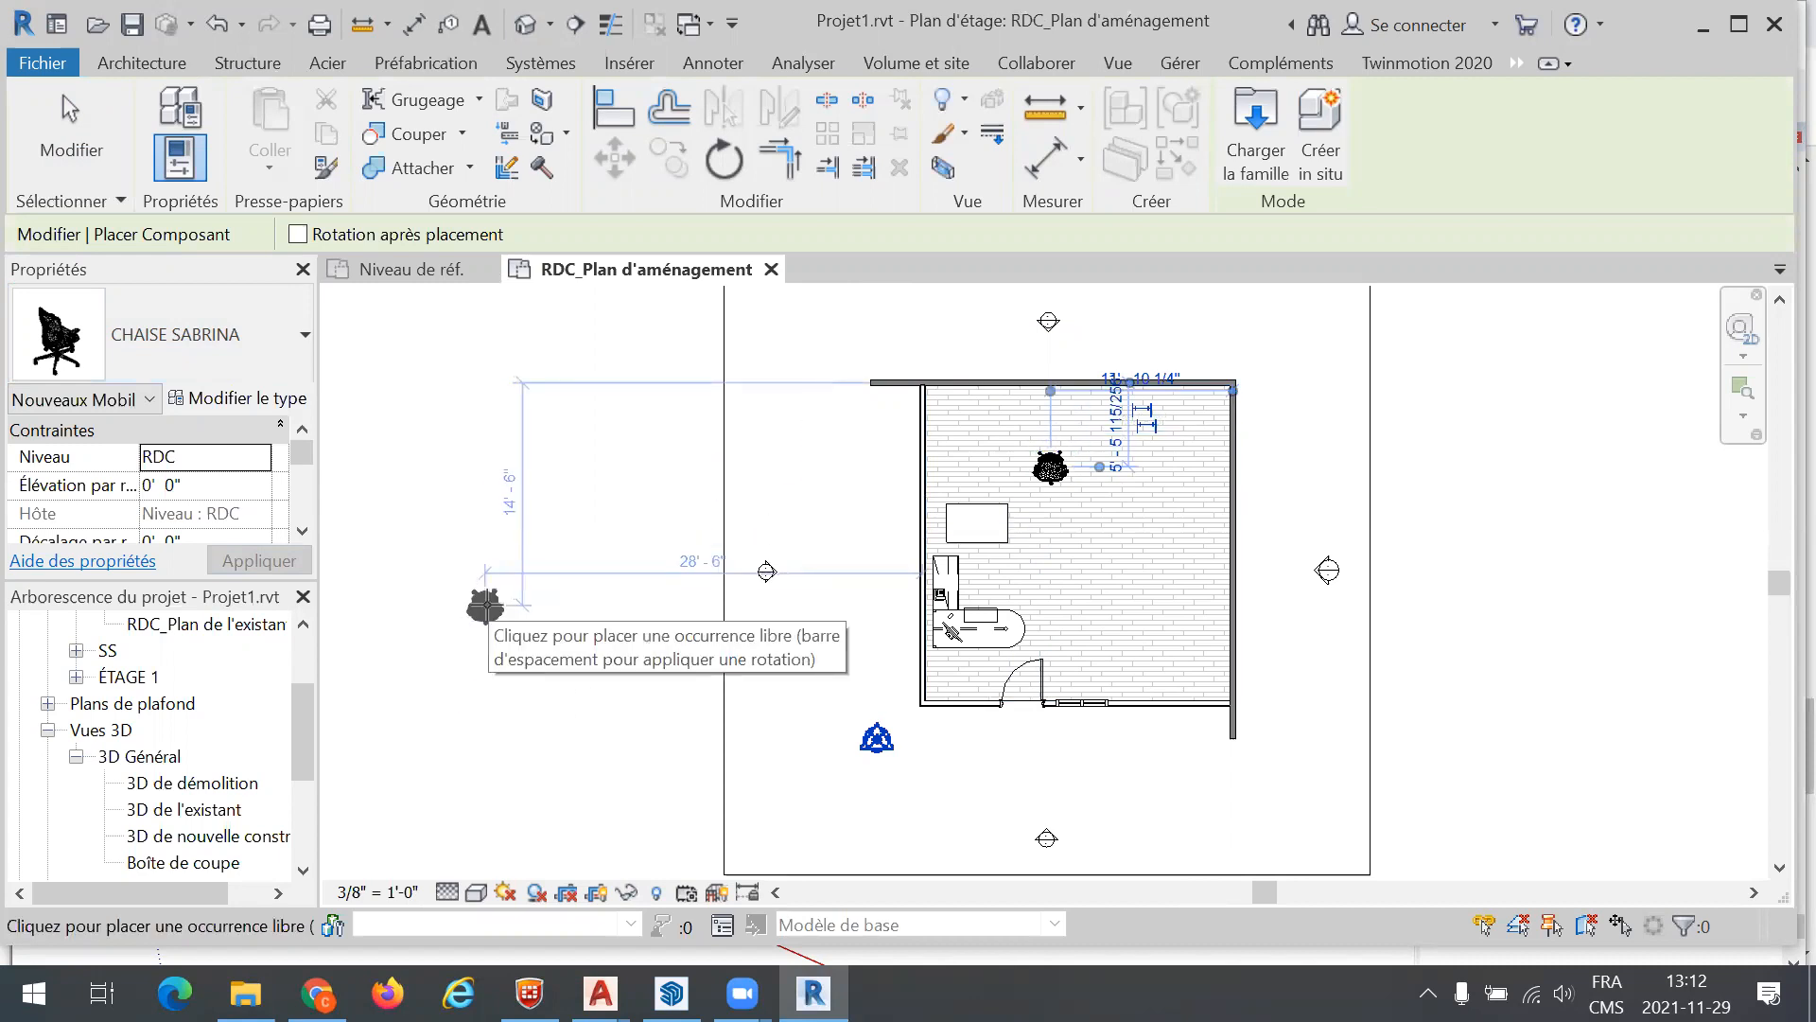
left_click(486, 605)
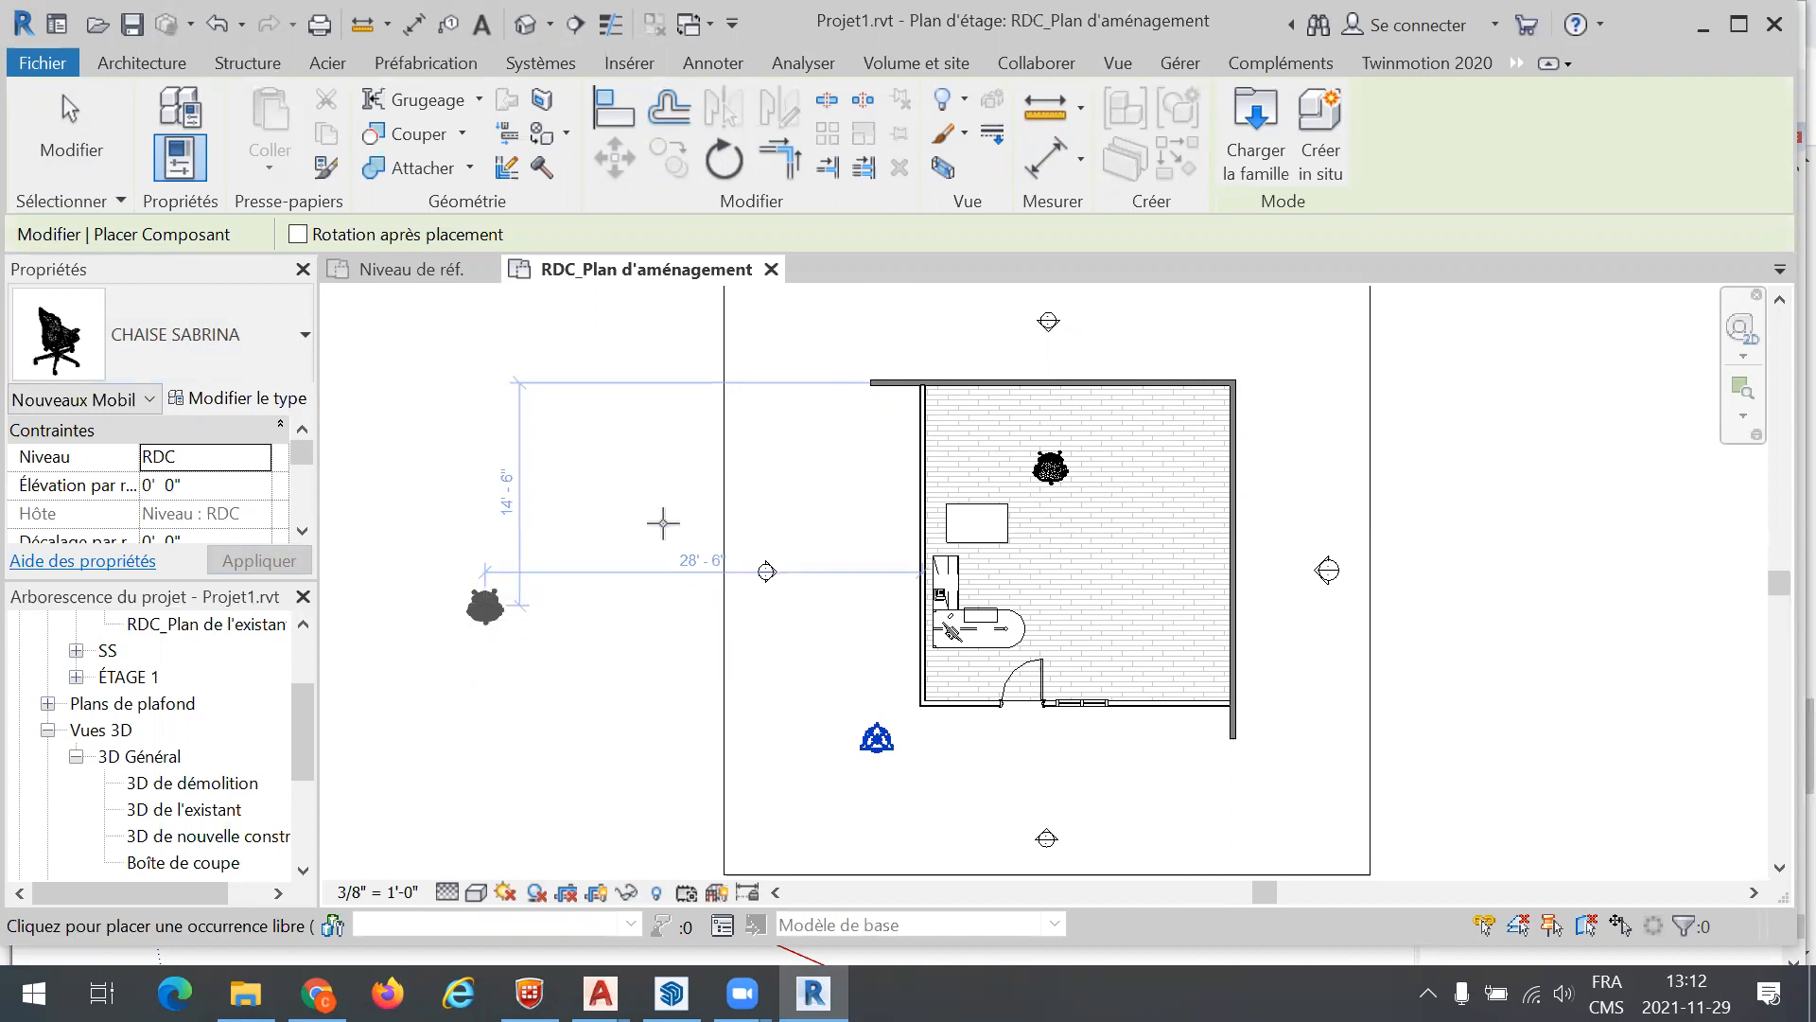
key("Escape")
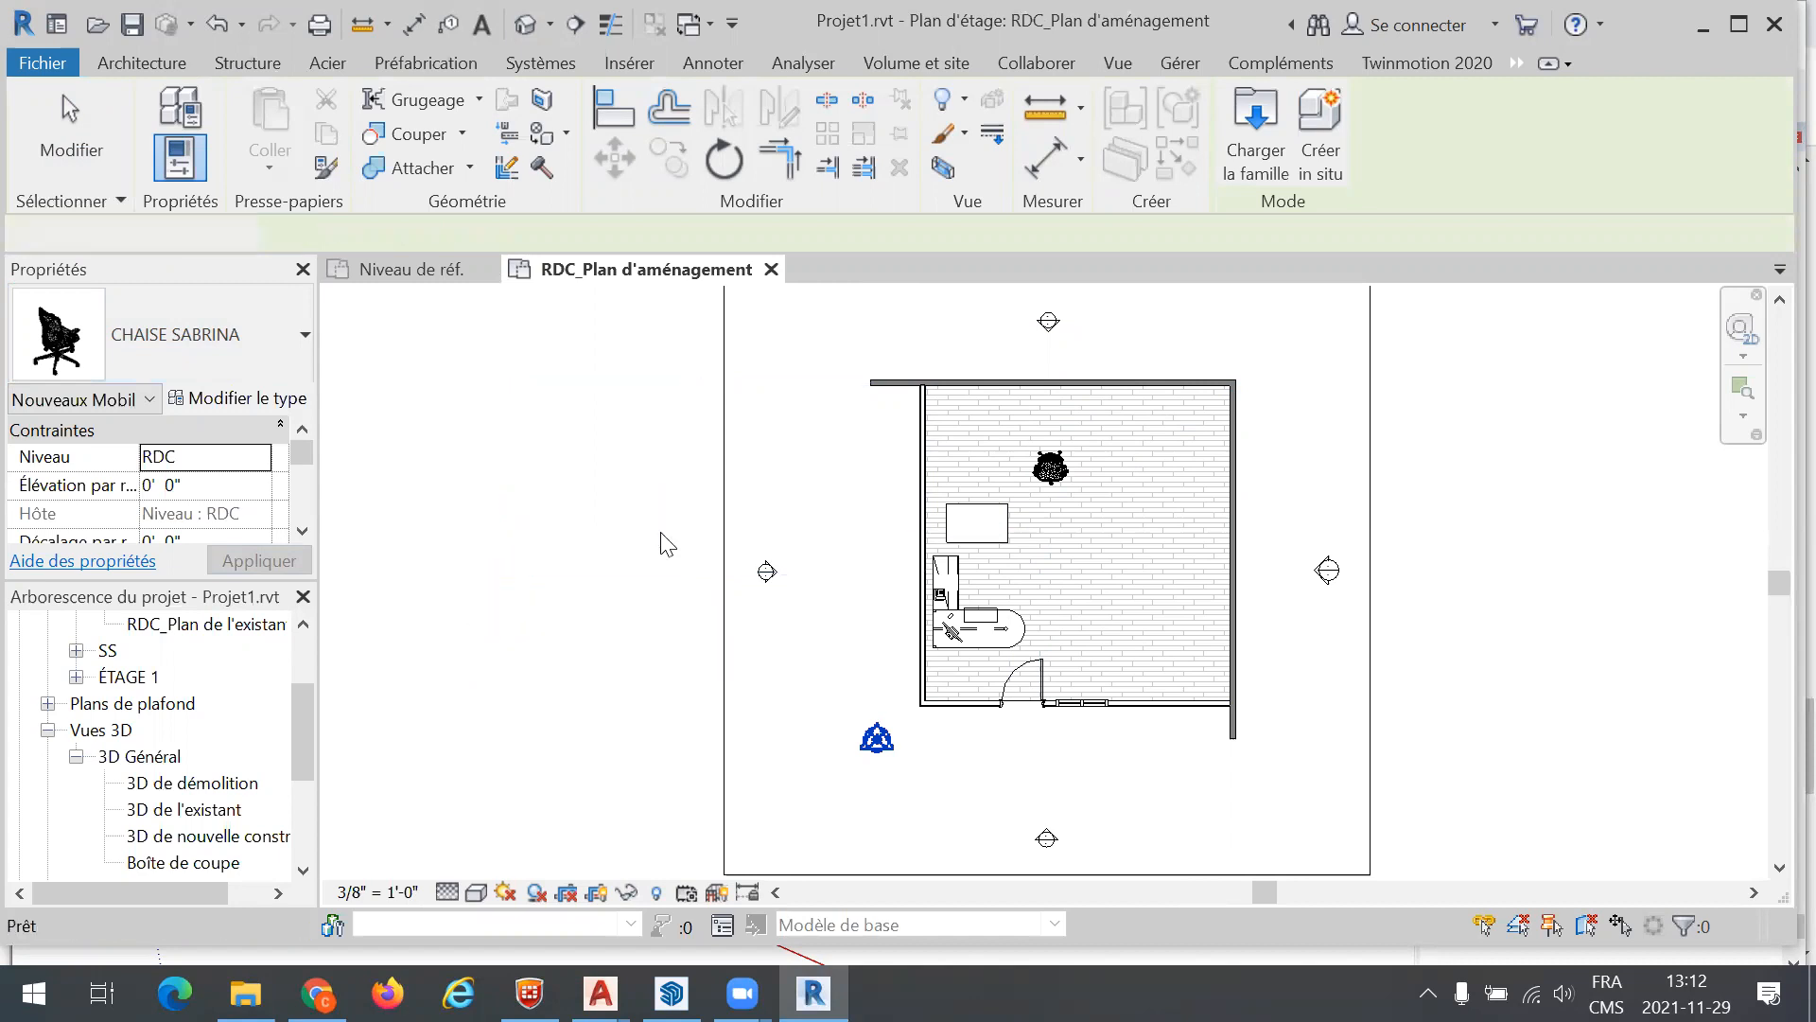
key("Escape")
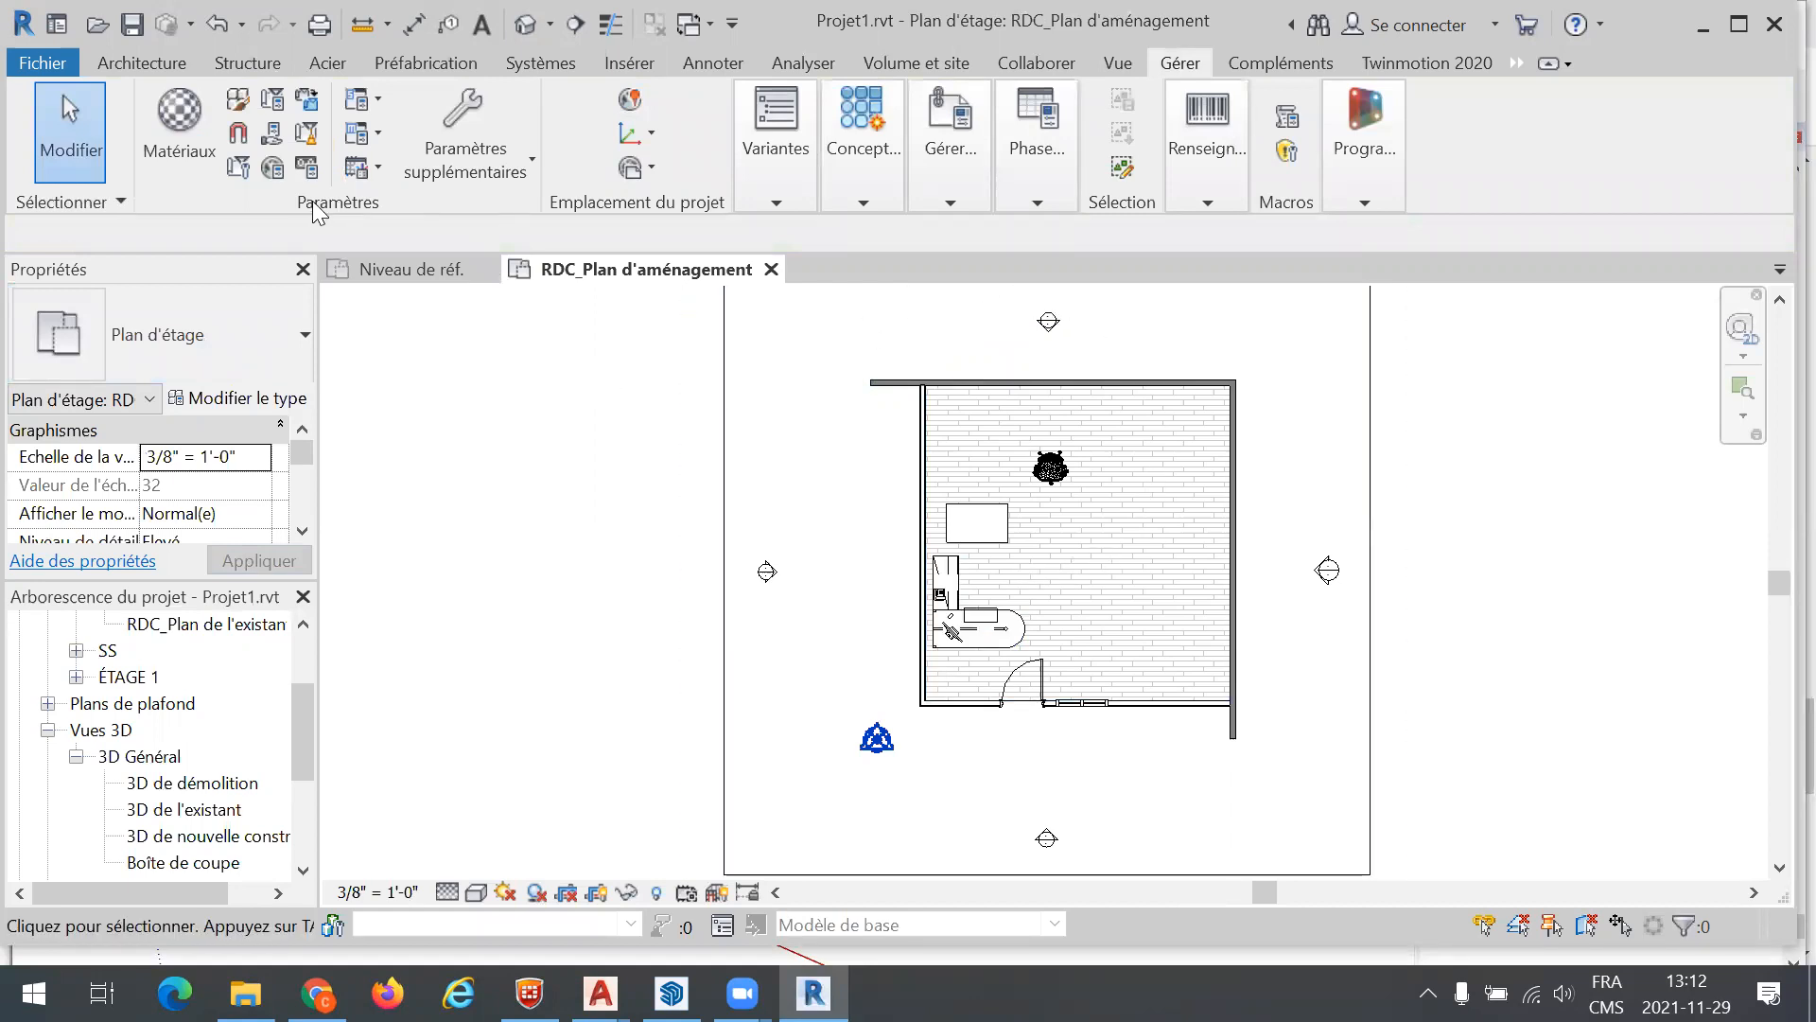
Load the desk family POSTE TYPE 1.rfa from the desktop (Bureau) into the project
left_click(653, 59)
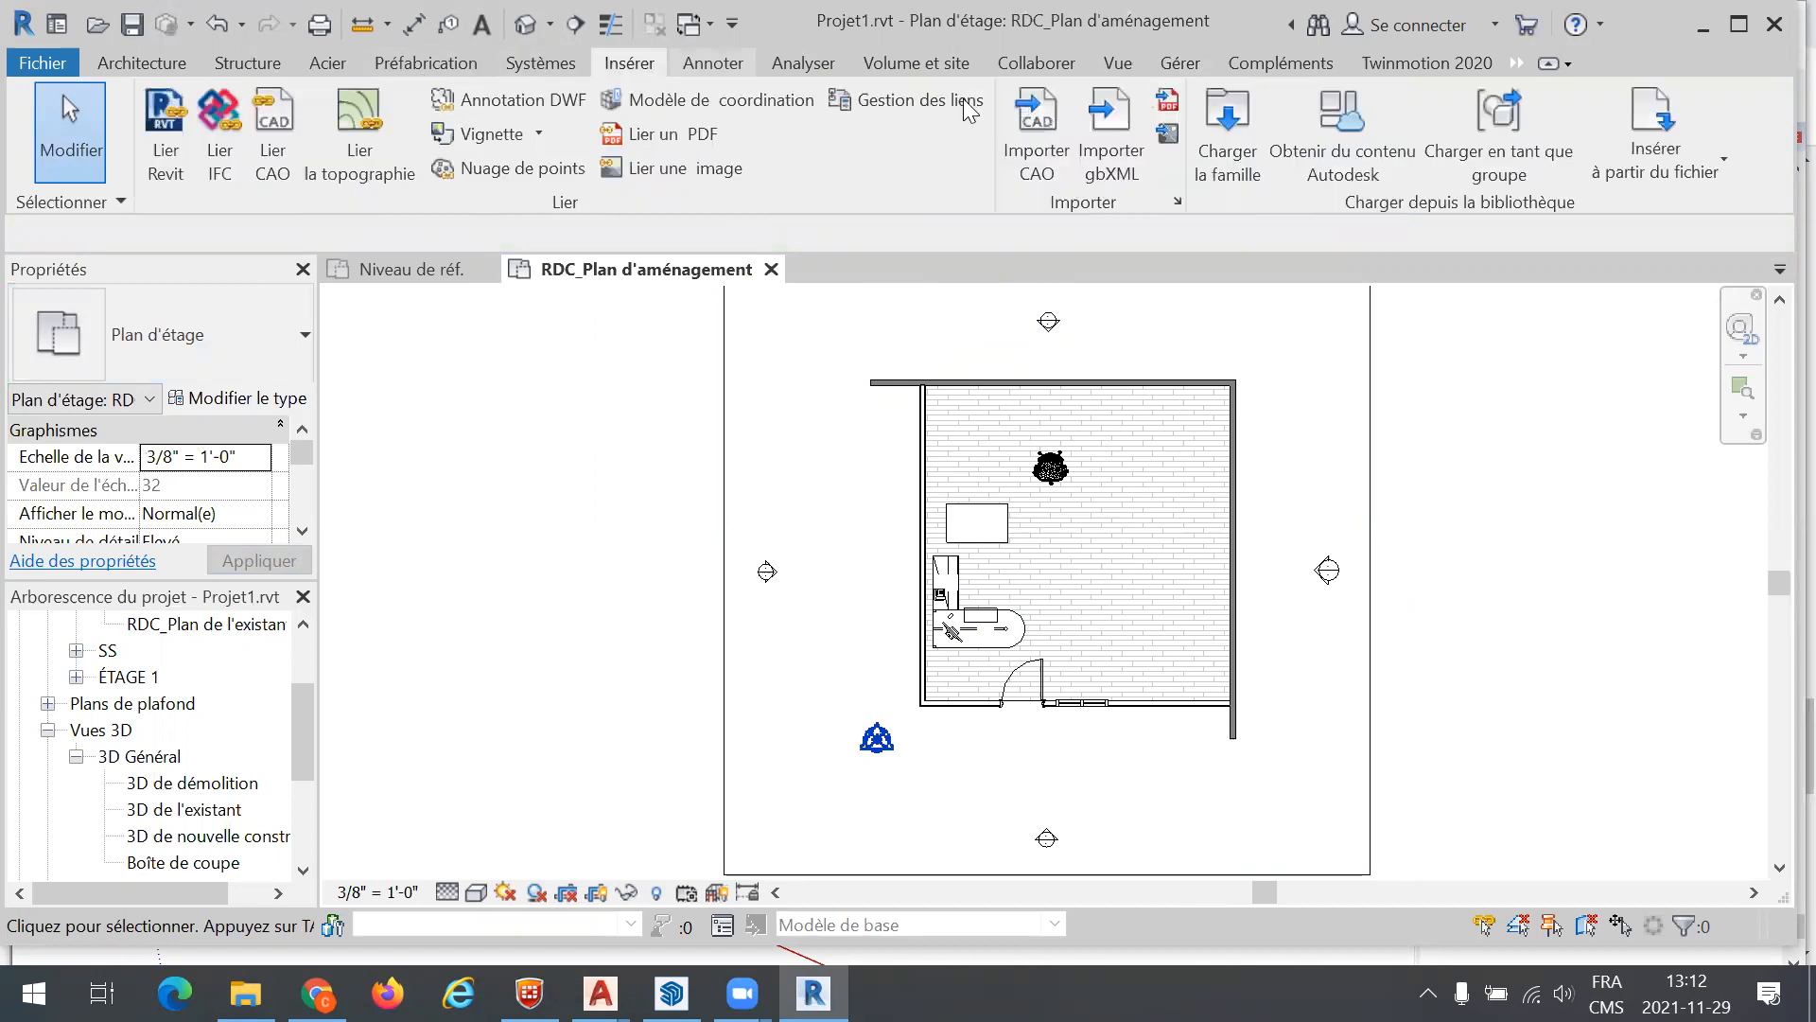
left_click(1220, 161)
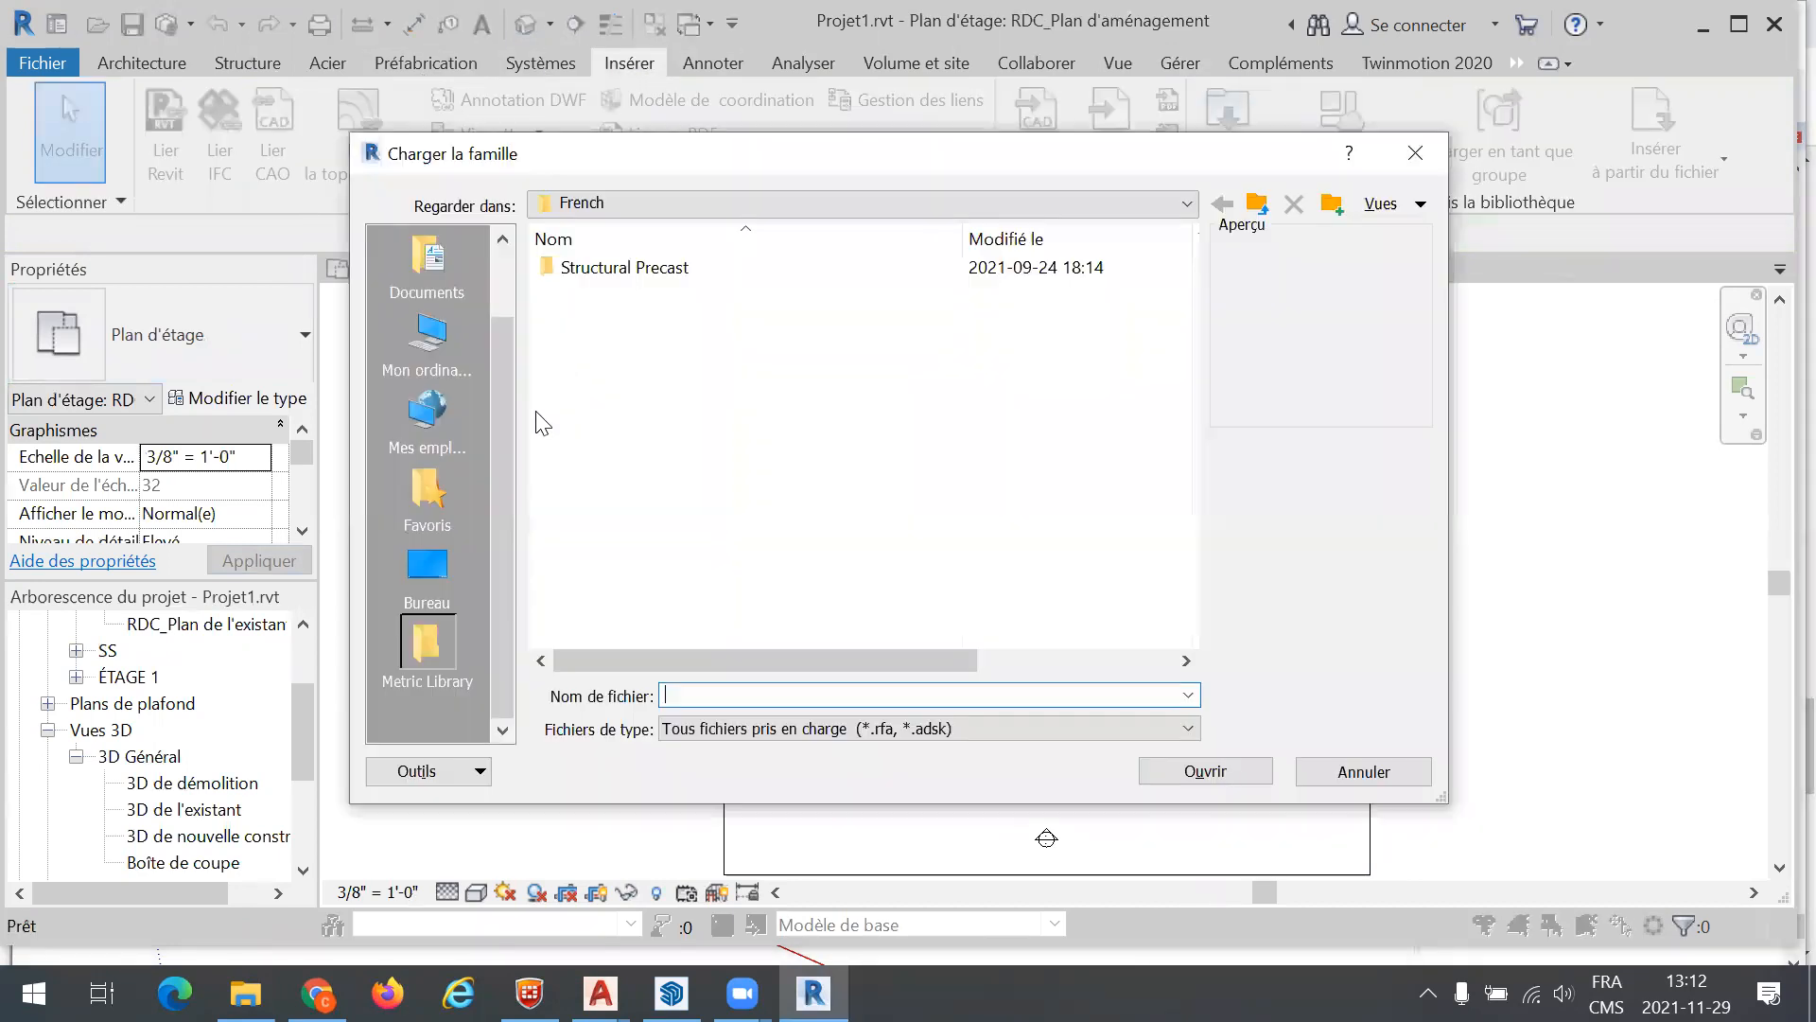
left_click(431, 573)
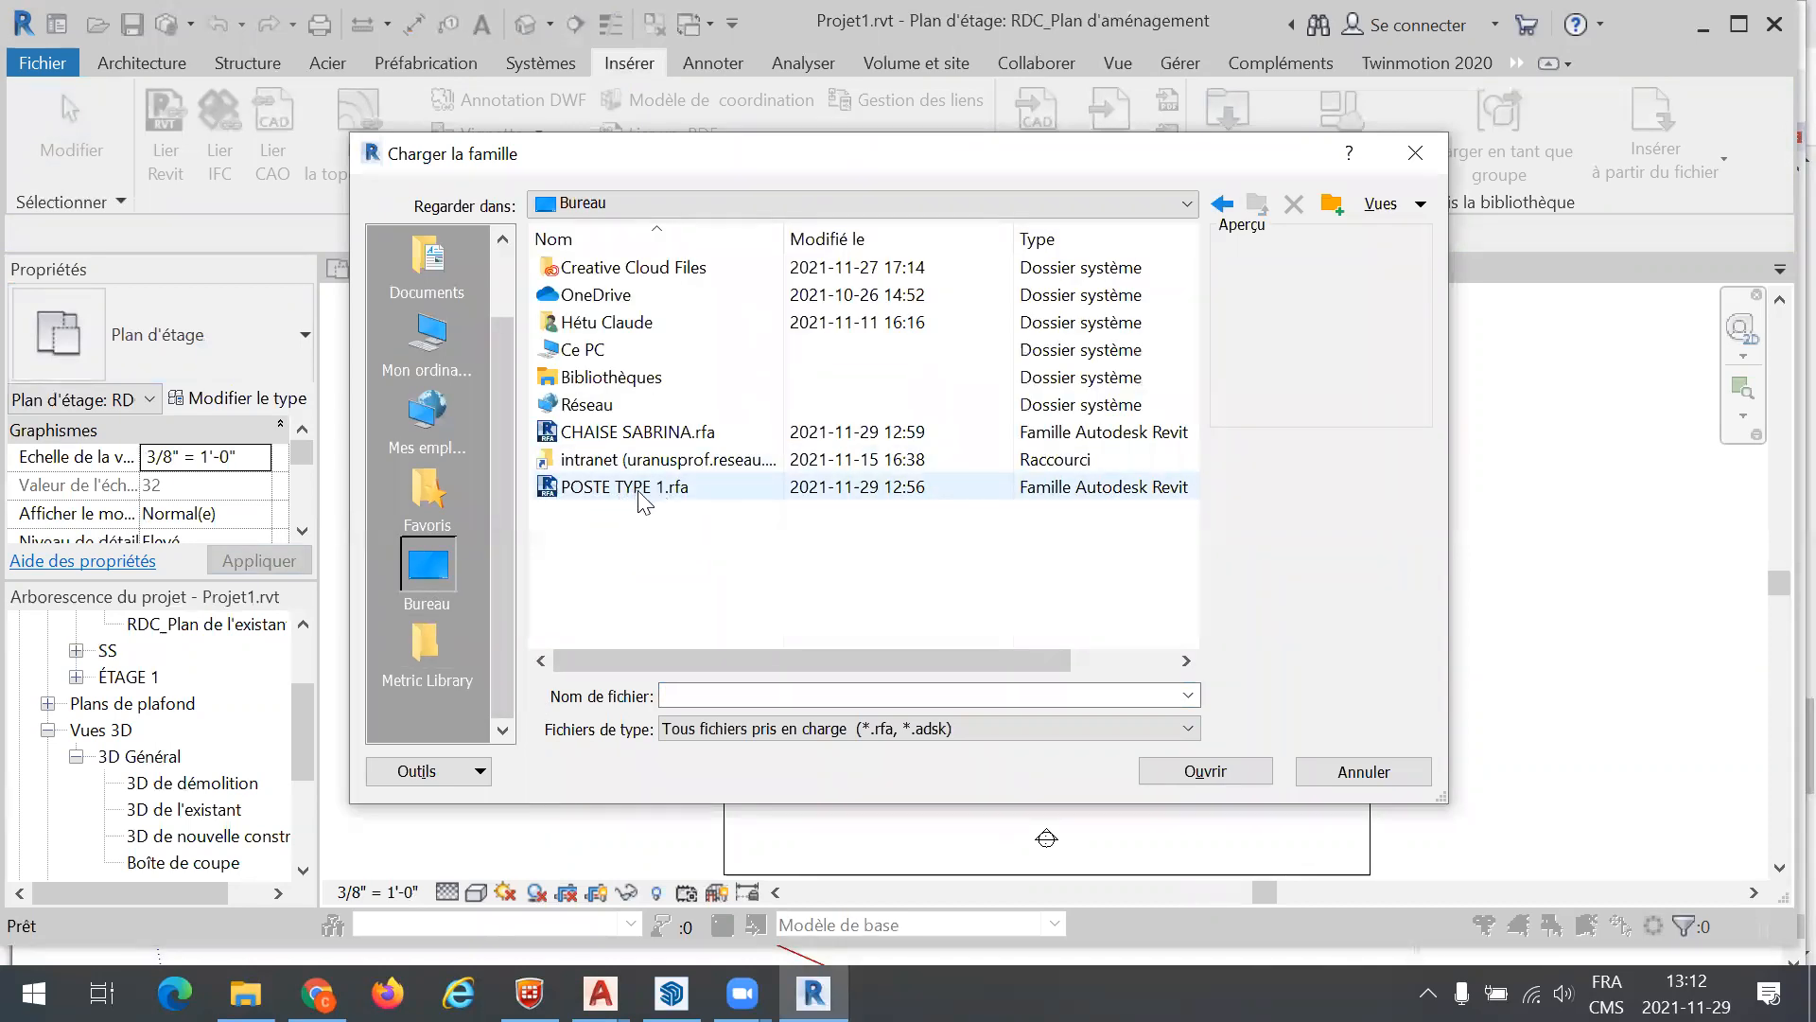
left_click(640, 494)
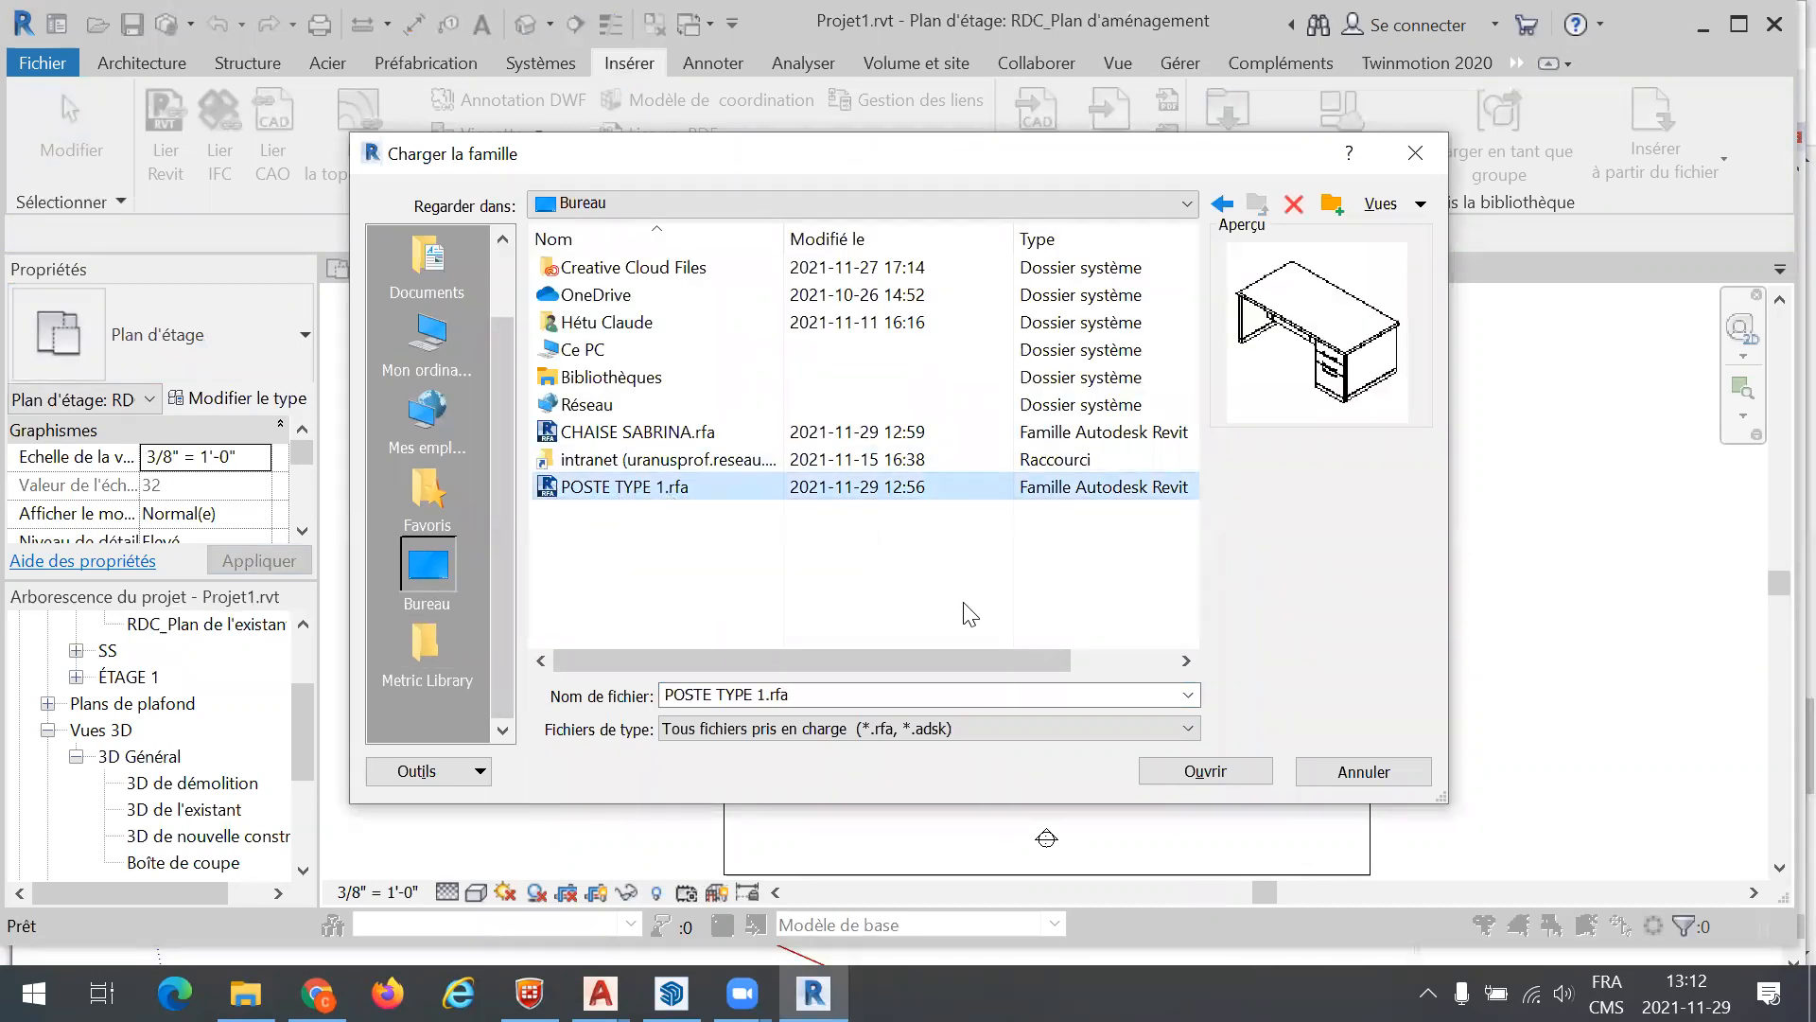
left_click(1207, 771)
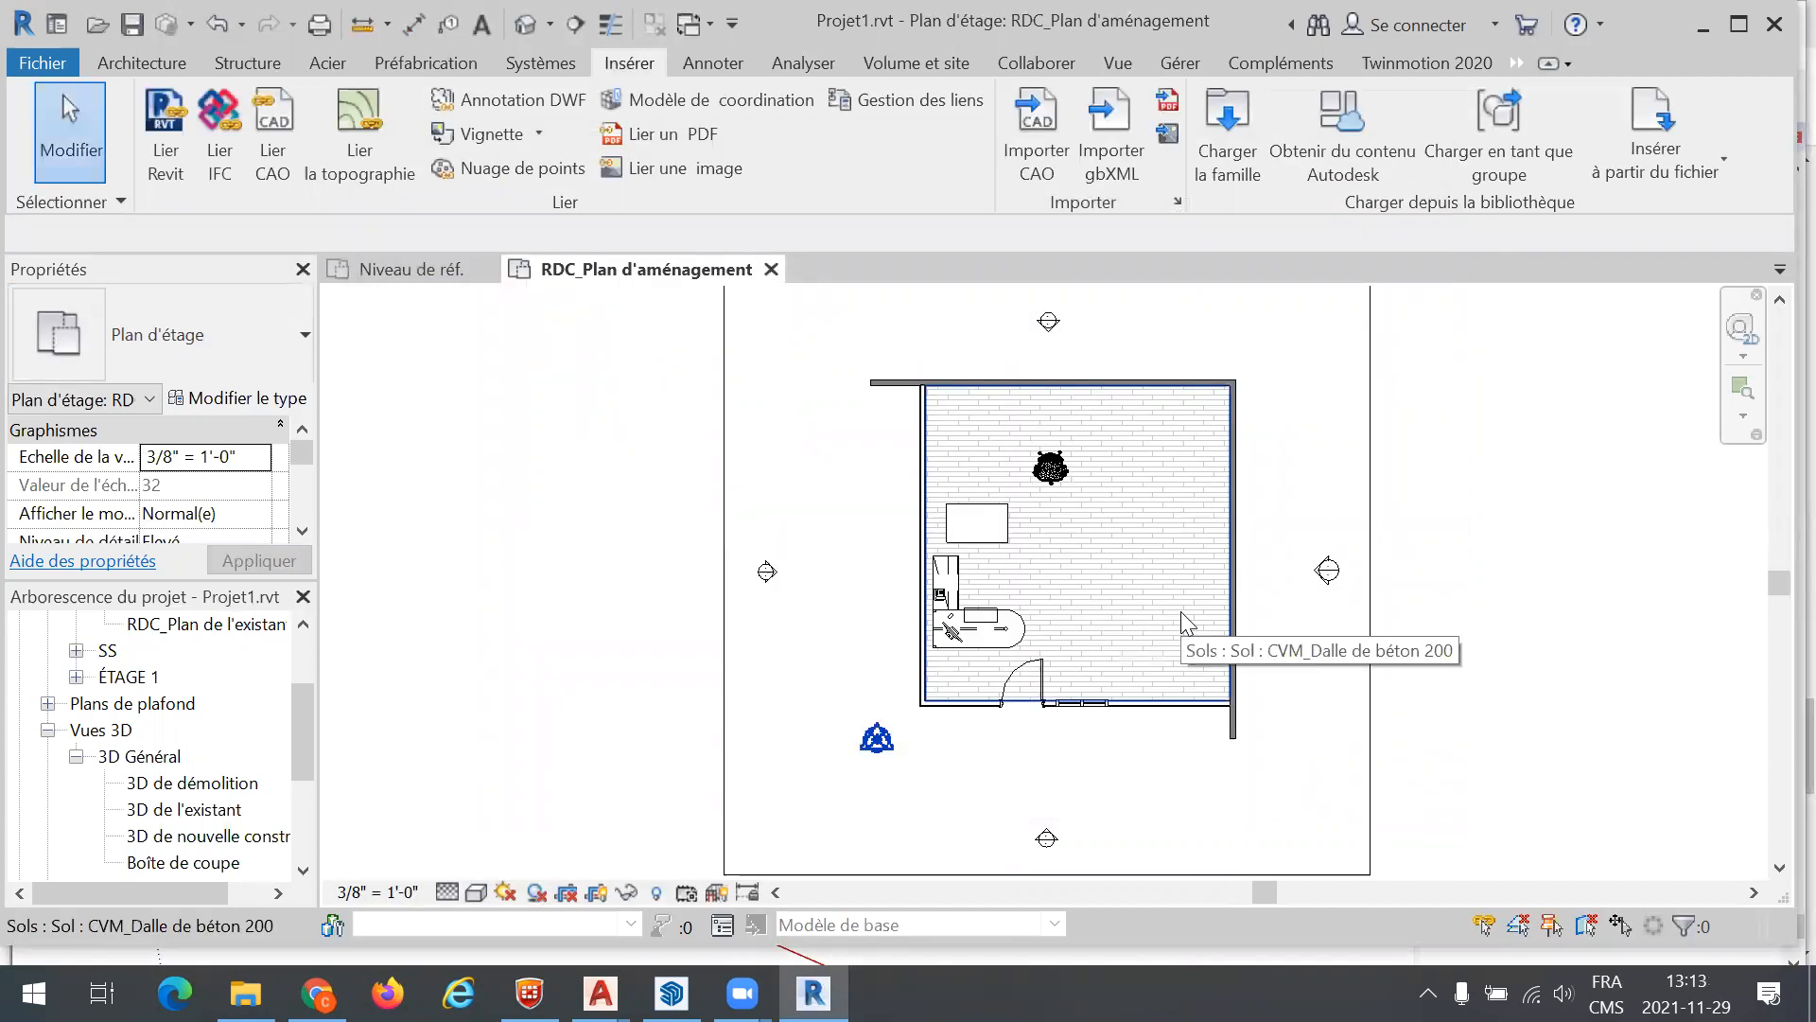
Place a POSTE TYPE 1 desk component in the room, with its corner about 9'-10" from the right wall and 9'-7" below the upper wall
left_click(164, 67)
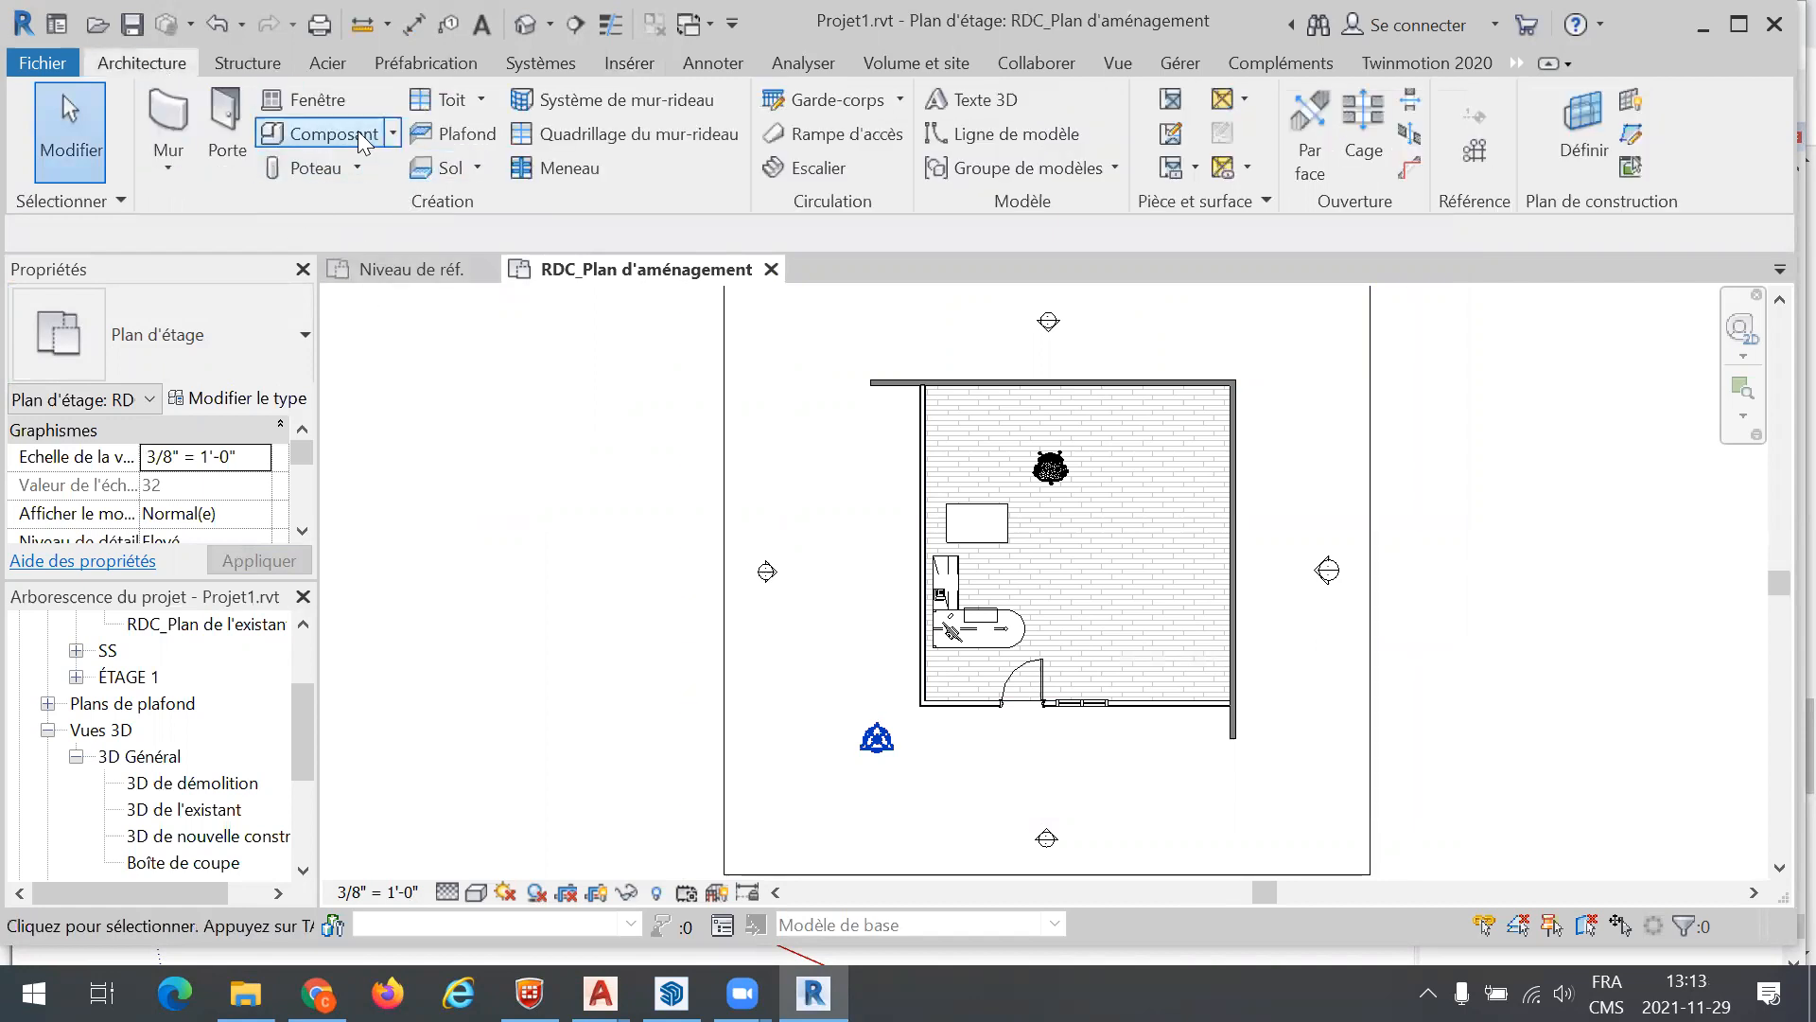
left_click(362, 144)
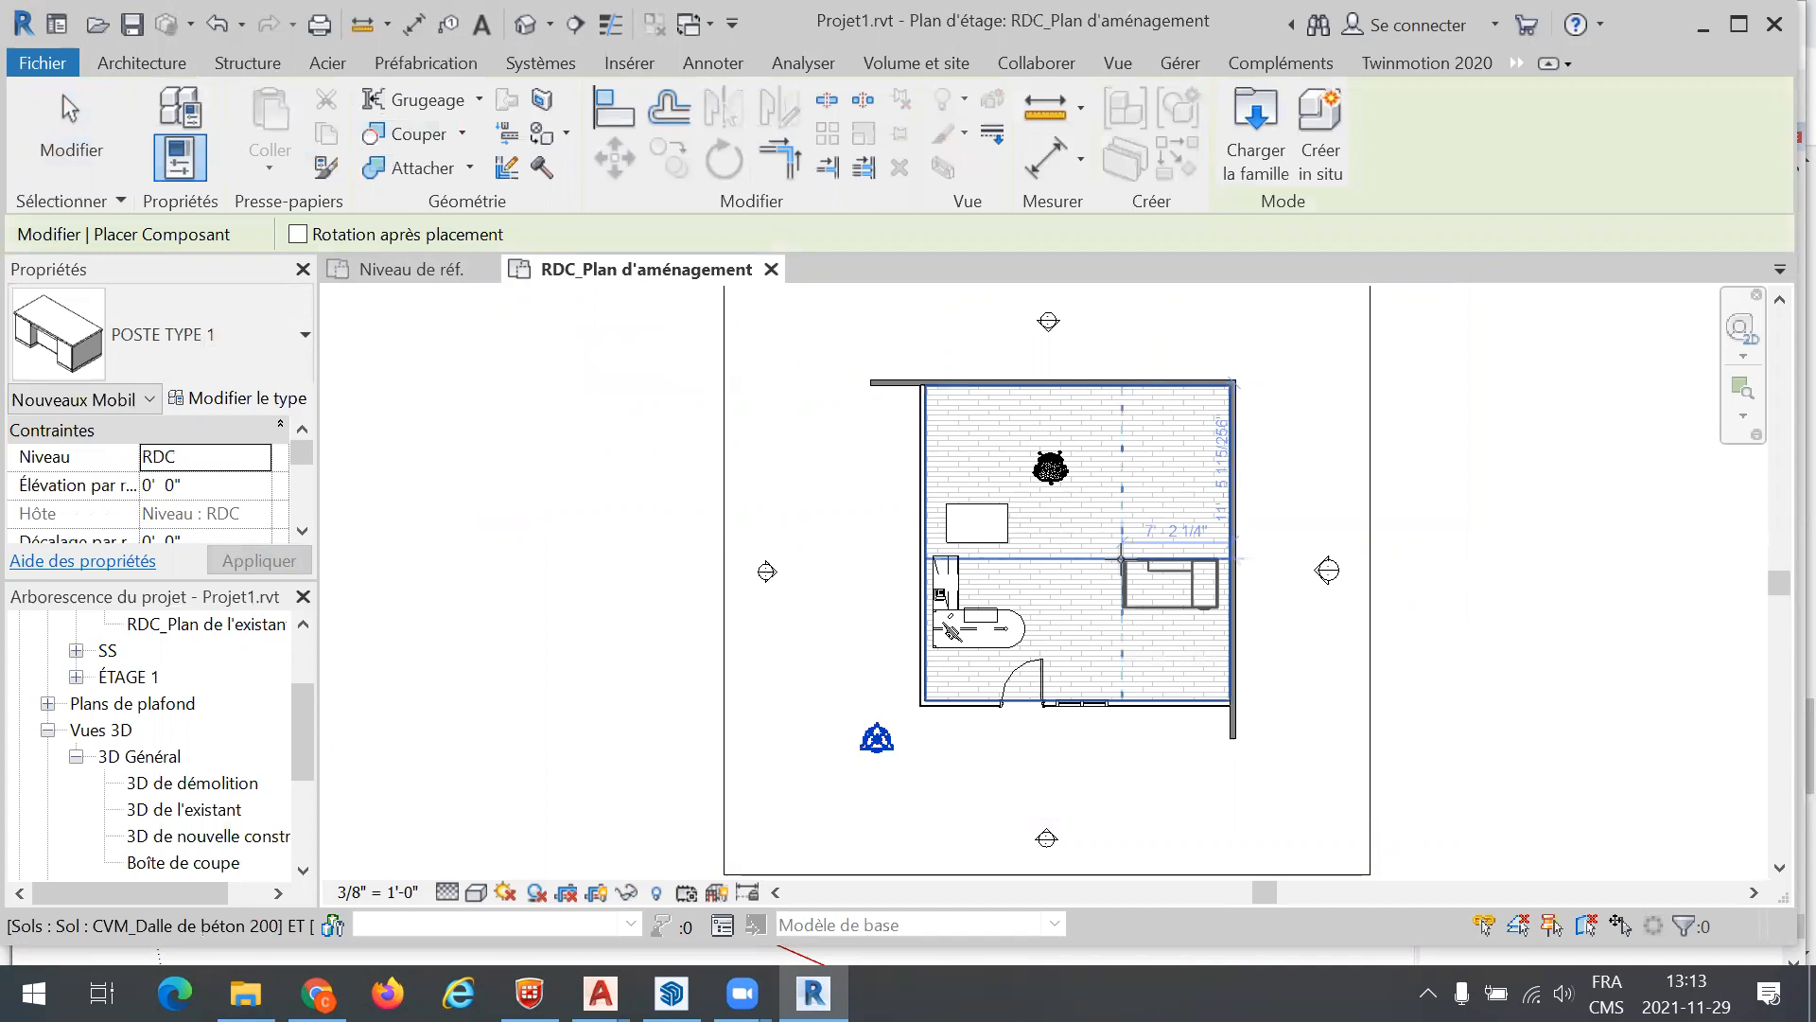
left_click(1081, 537)
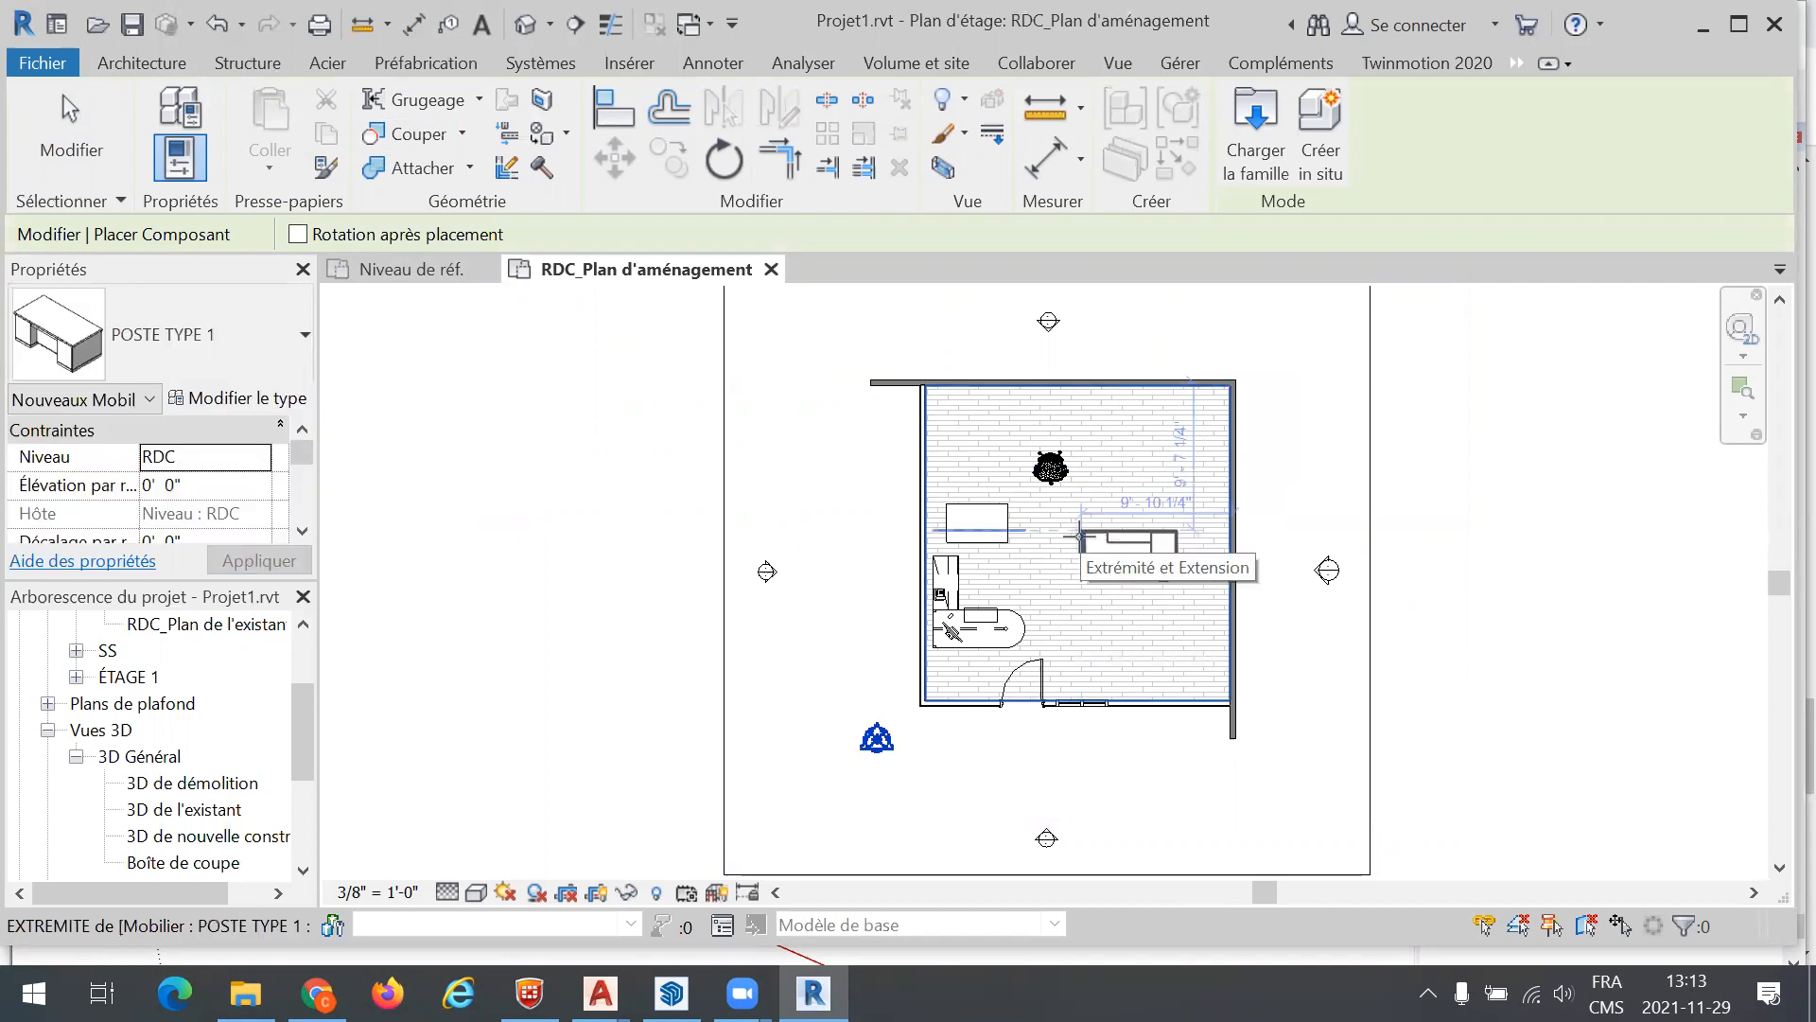
key("Escape")
key("Escape")
Open the 3D view 3D de nouvelle construction and examine the placed chair and desk up close
left_click_drag(303, 731, 299, 762)
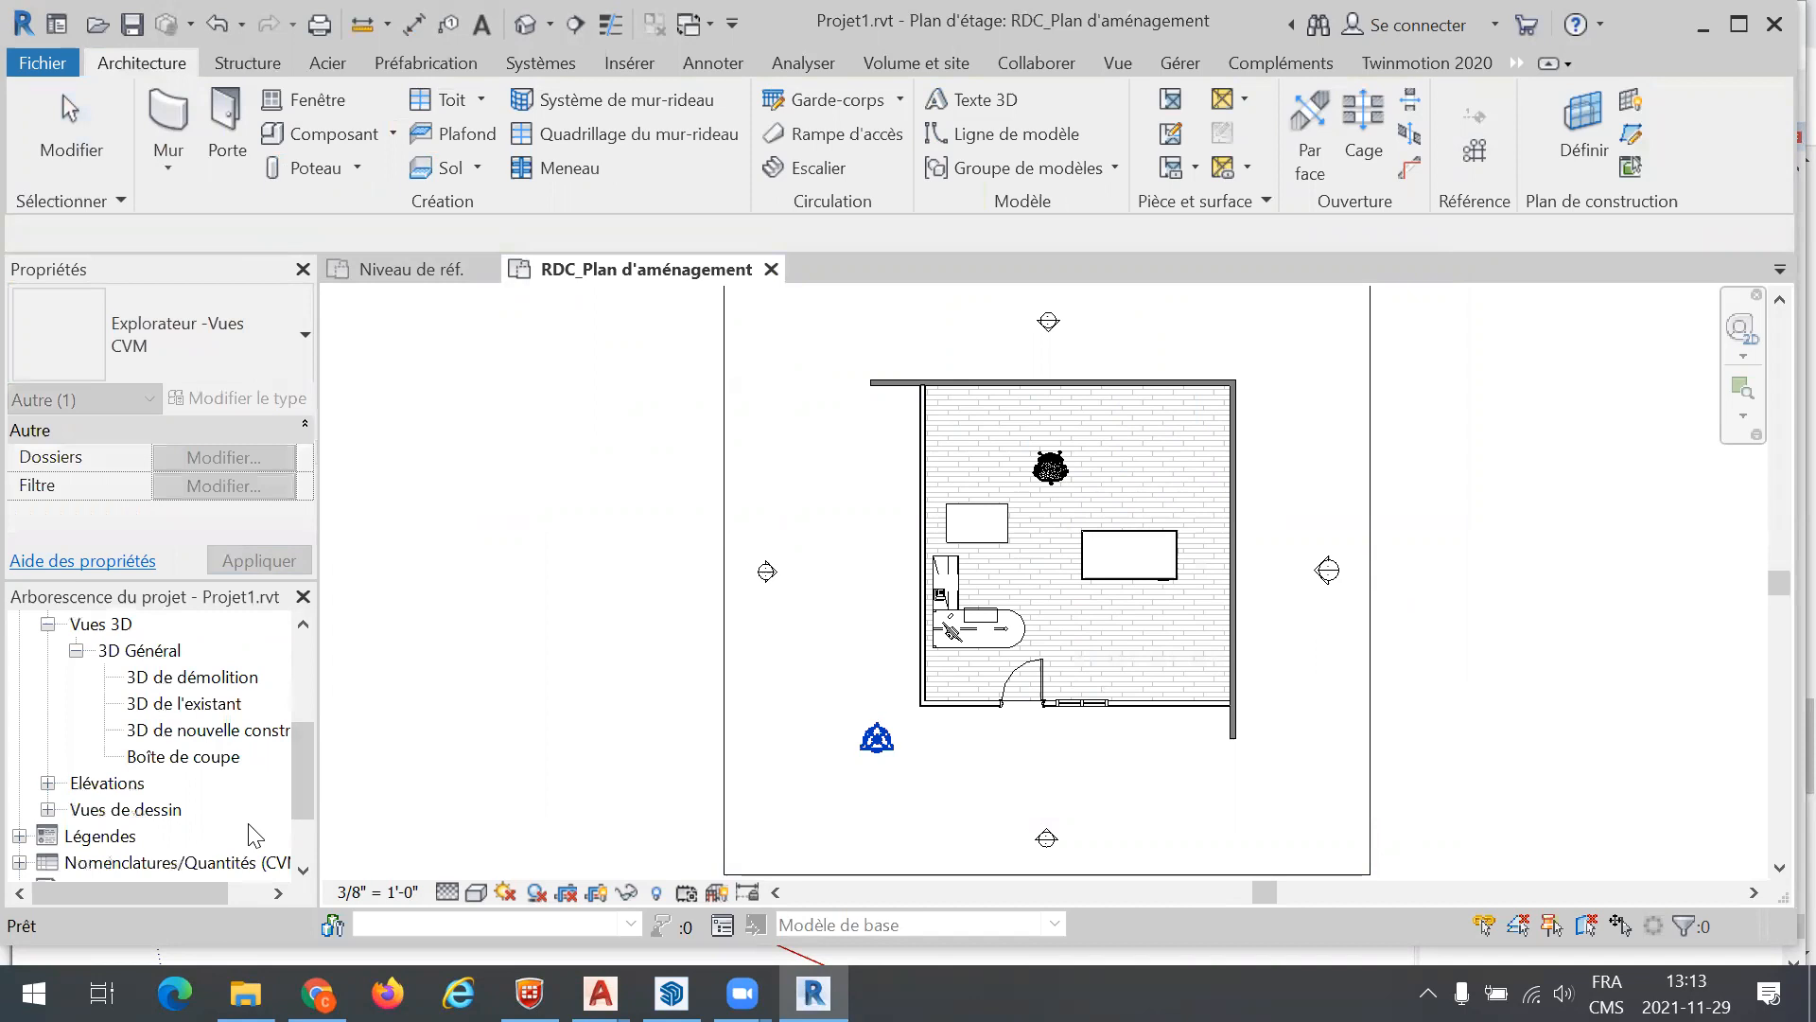
double_click(195, 733)
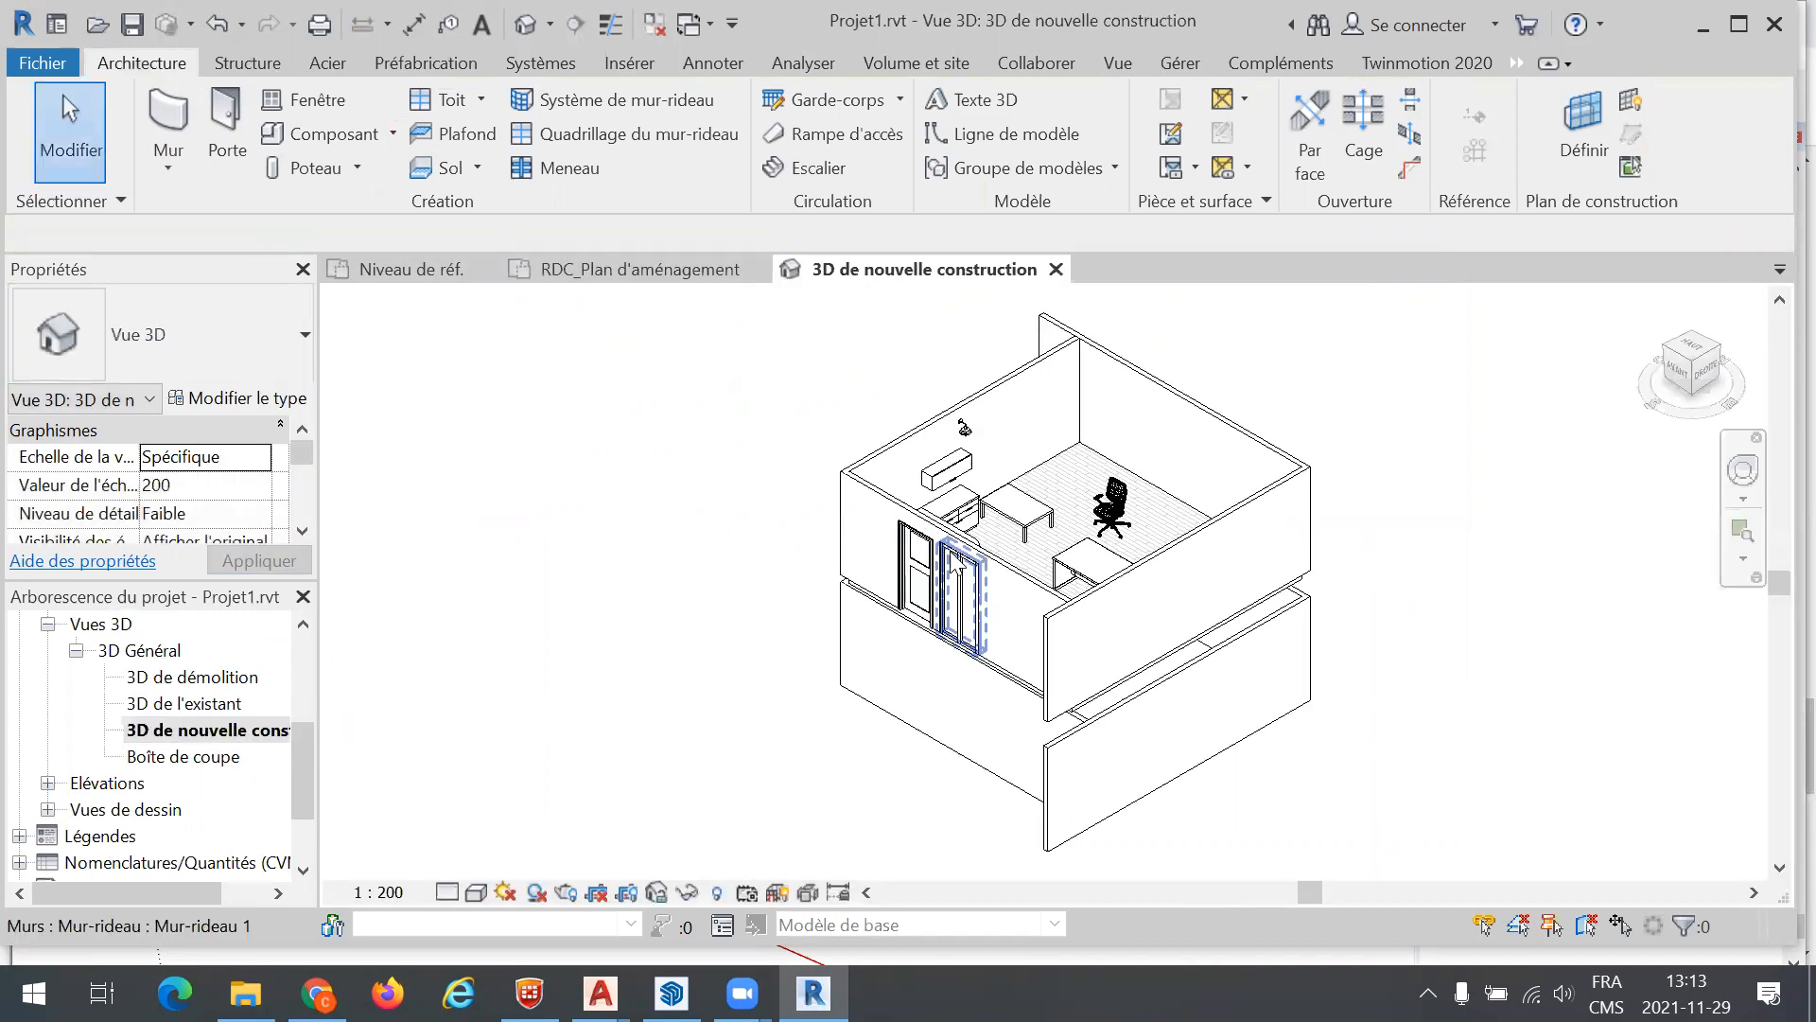
scroll(1009, 544, "up", 3)
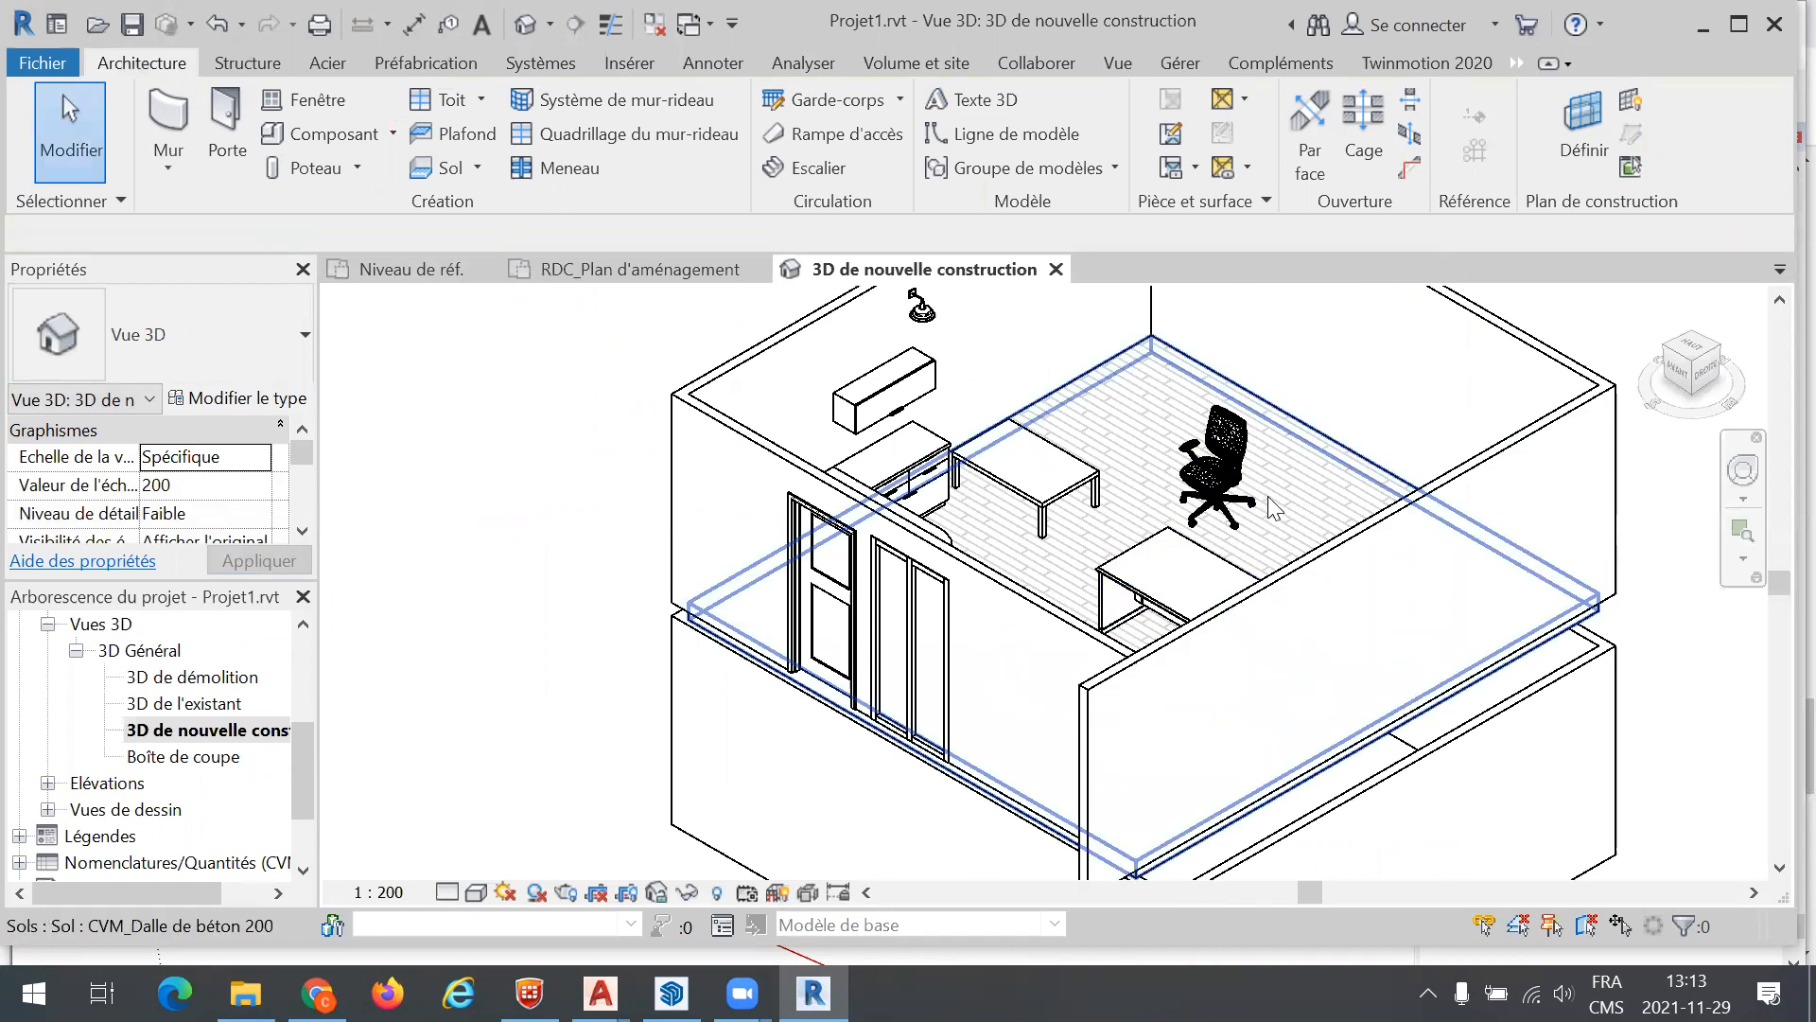
scroll(1275, 508, "up", 3)
scroll(1017, 484, "down", 2)
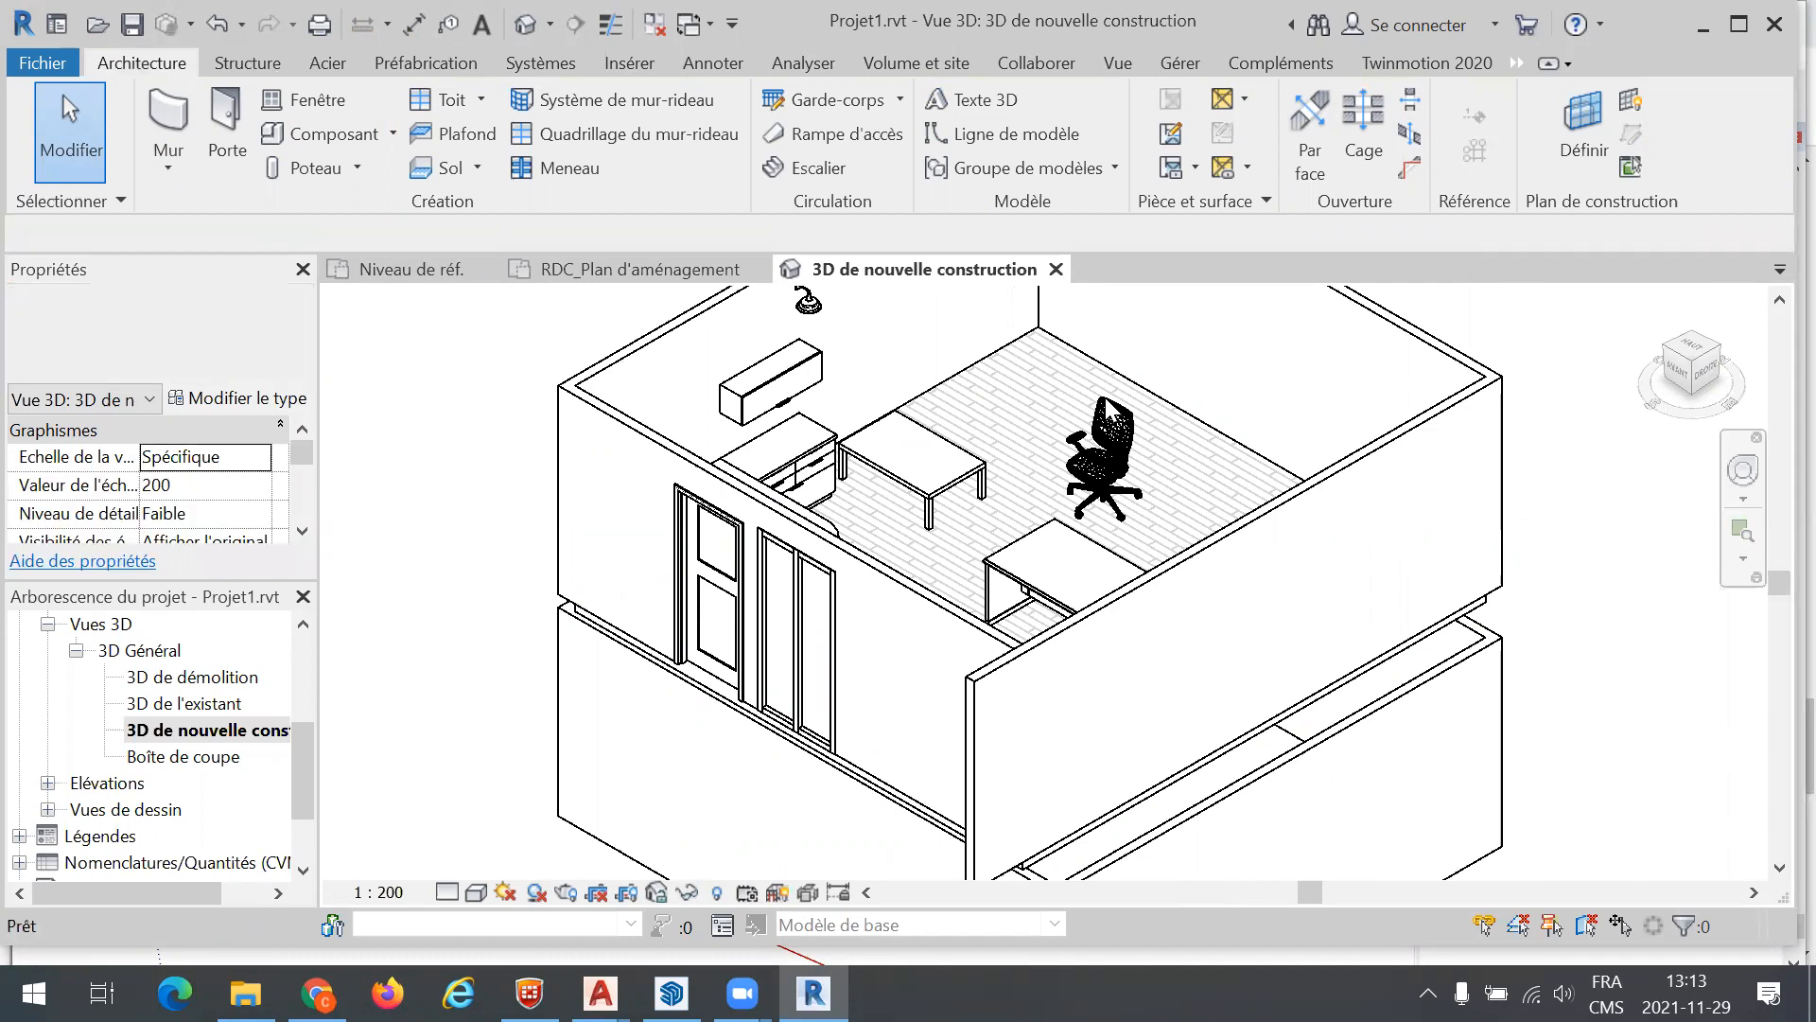
scroll(1088, 567, "down", 3)
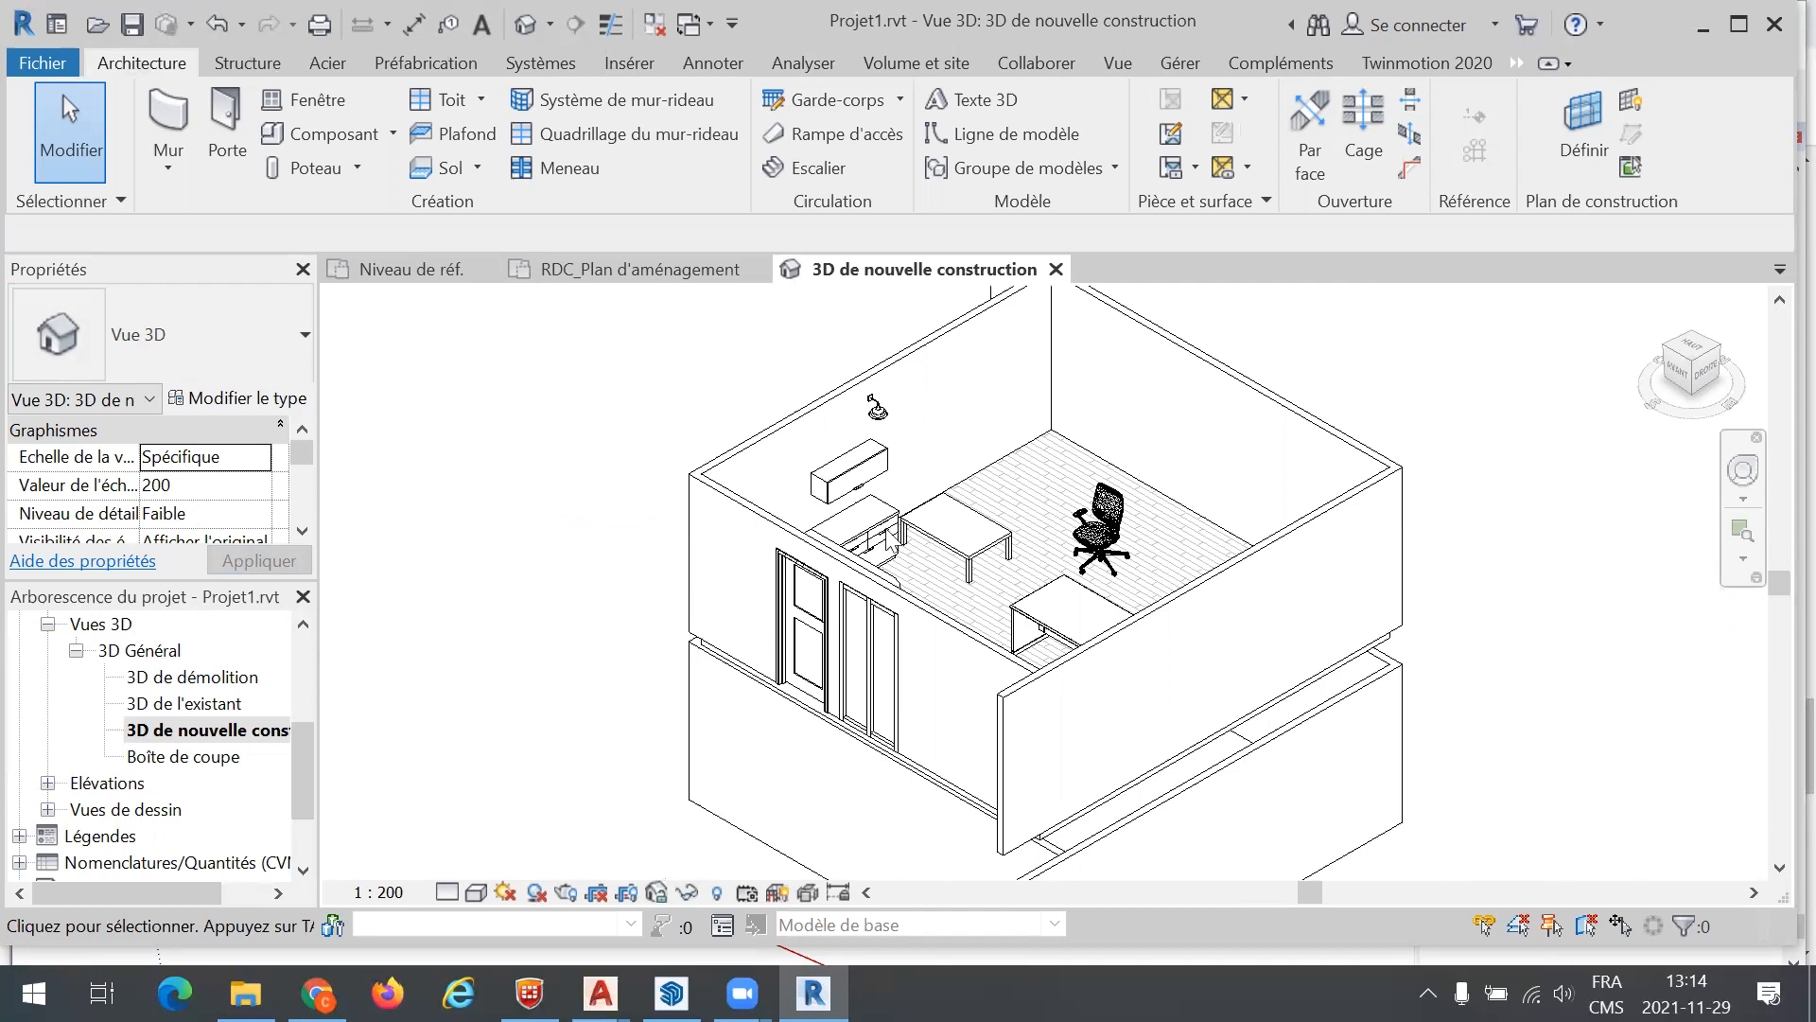
Return to RDC_Plan d'aménagement and start a new in-place component in the Mobilier family category
left_click(686, 273)
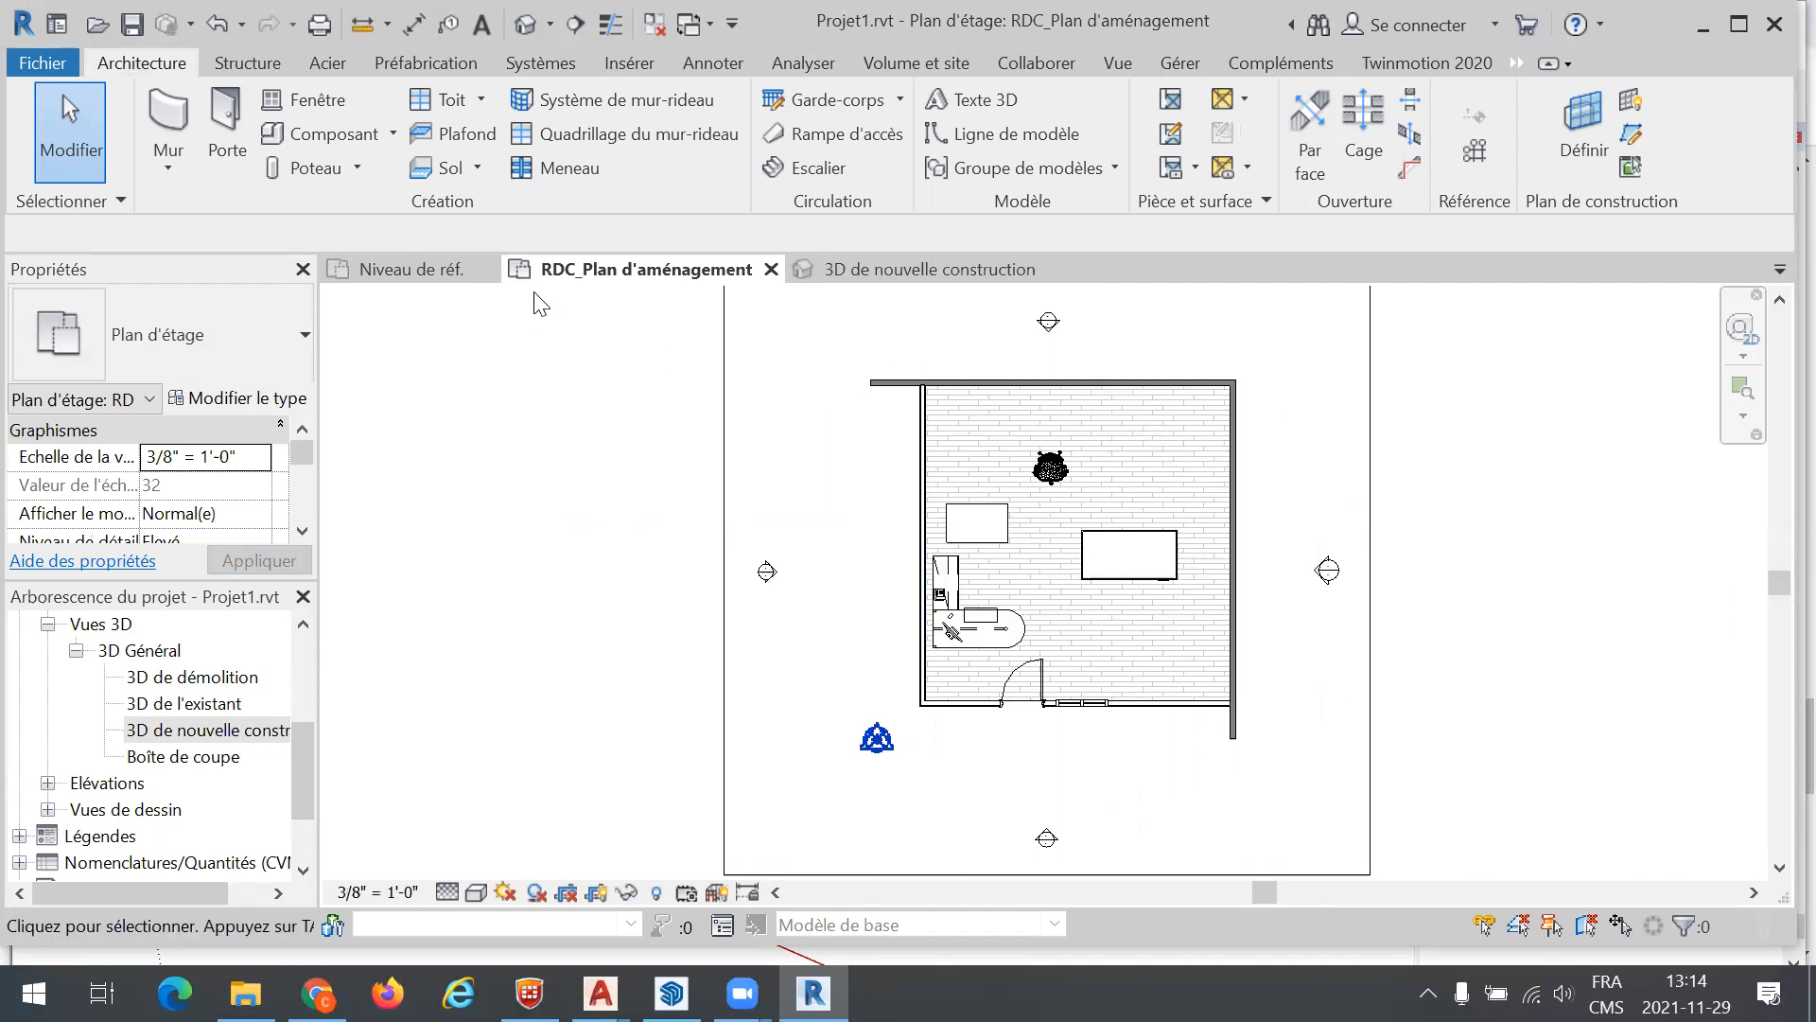
left_click(393, 135)
left_click(347, 240)
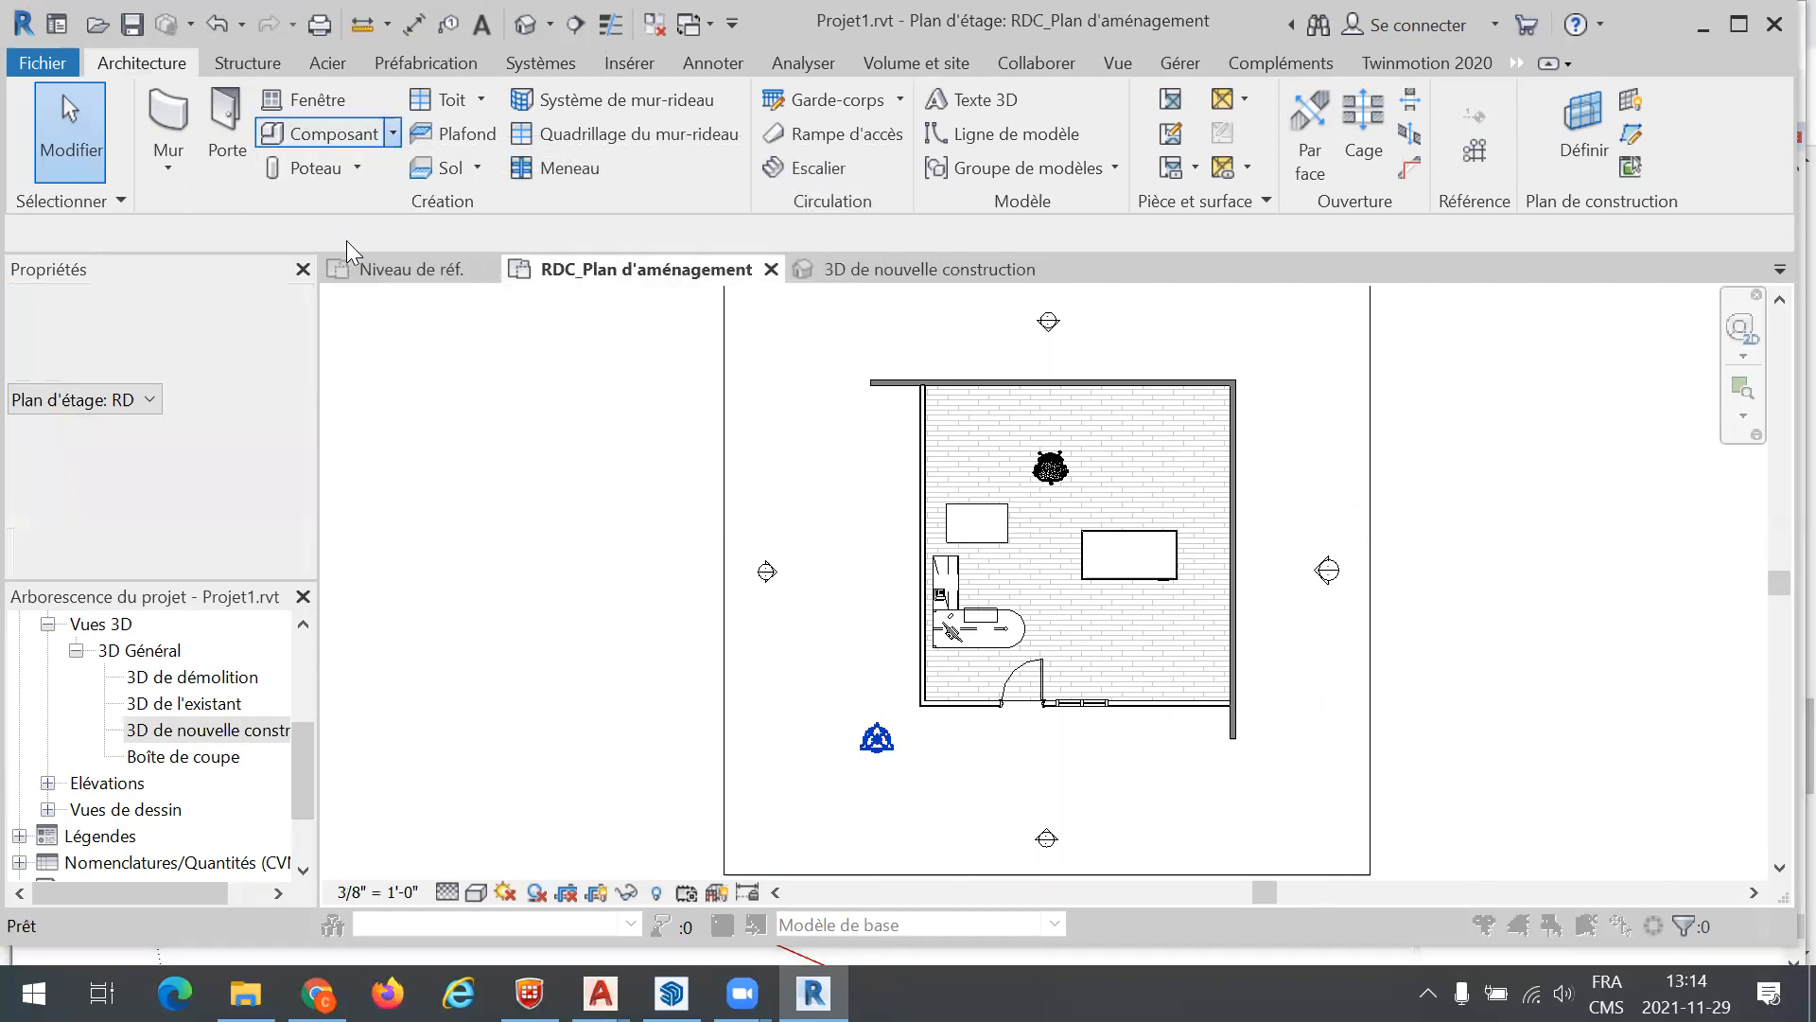
left_click_drag(1092, 315, 1093, 402)
left_click(753, 382)
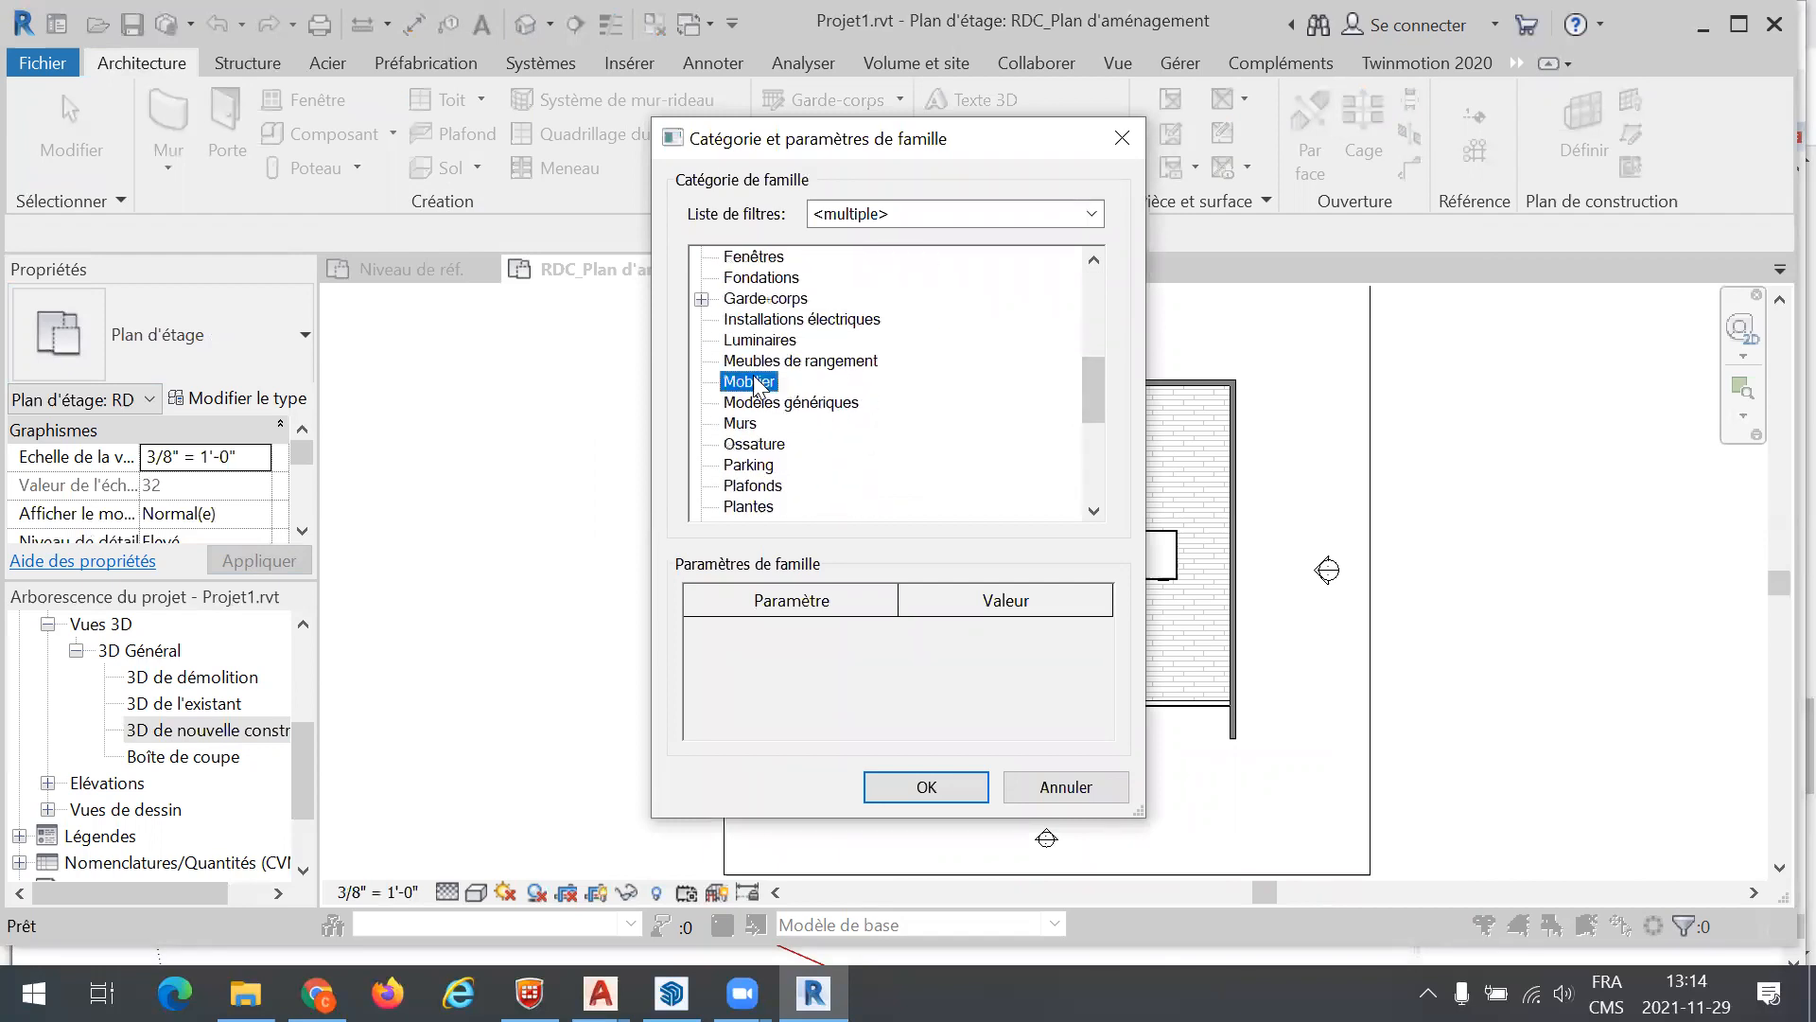
left_click(953, 789)
left_click(898, 530)
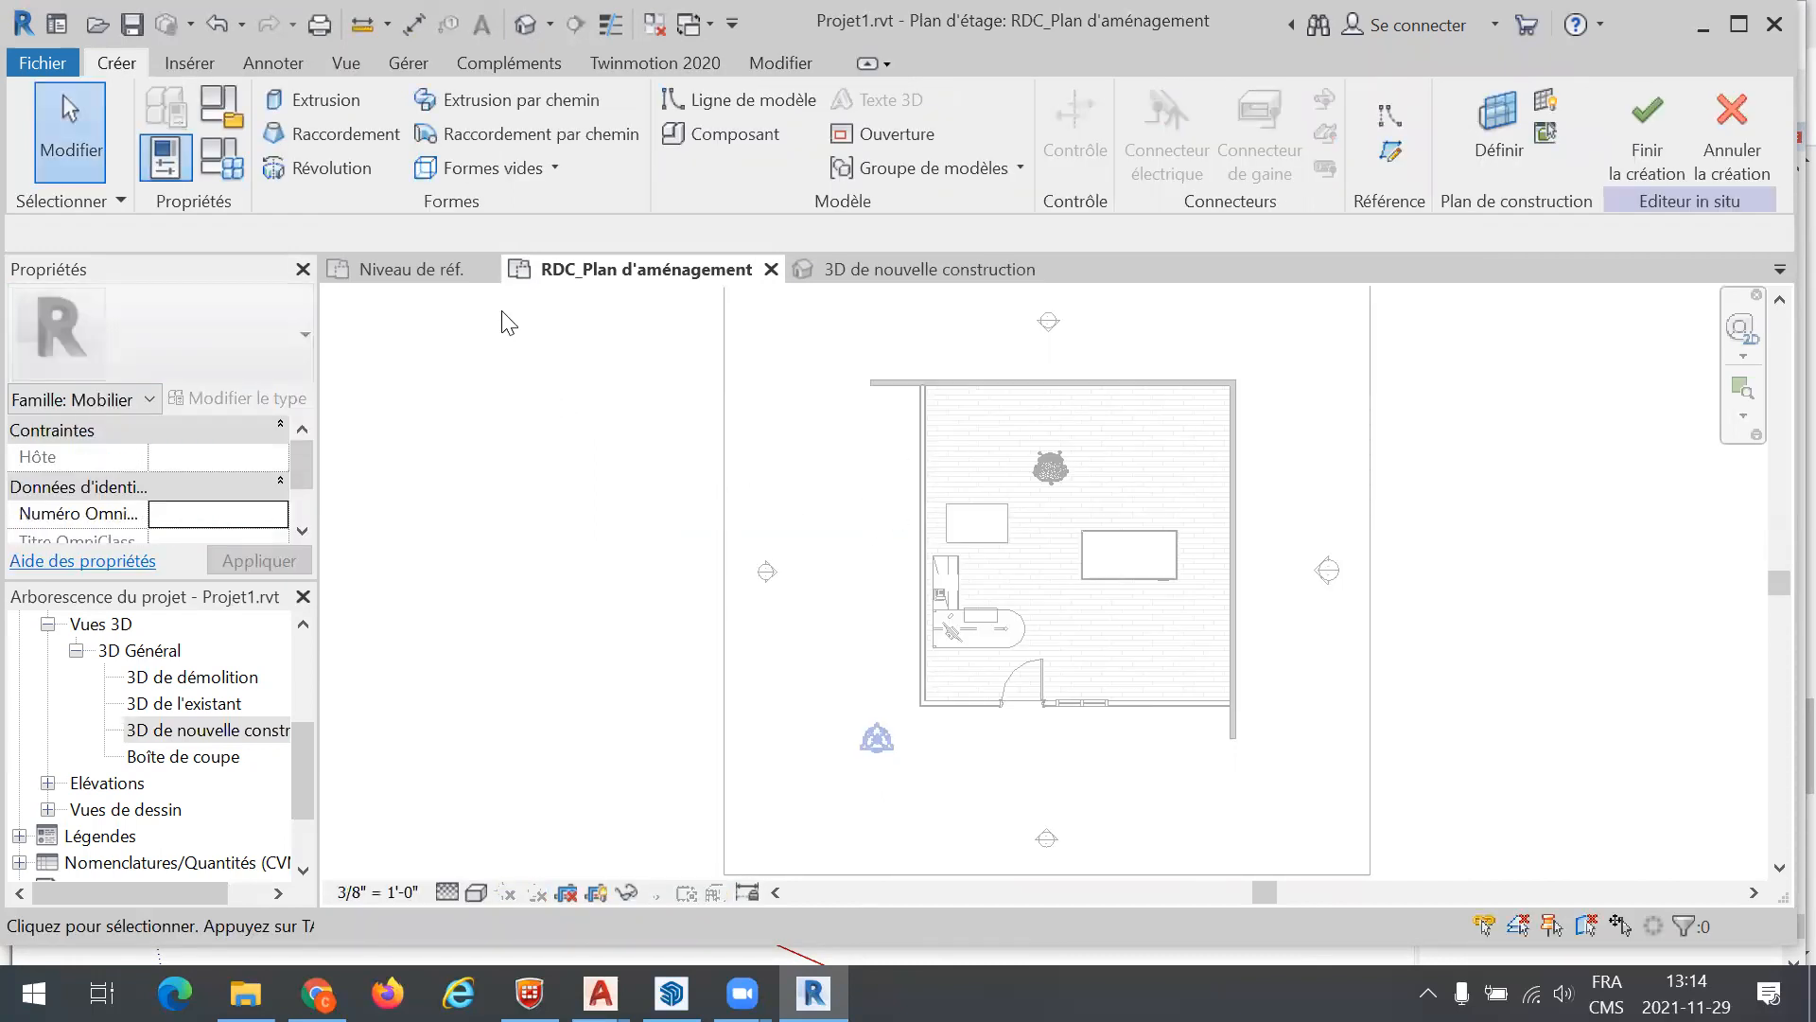
Import the SketchUp file Sabrina Chair.skp from the desktop (Bureau) into the in-place component at level RDC, and finish the component
left_click(189, 64)
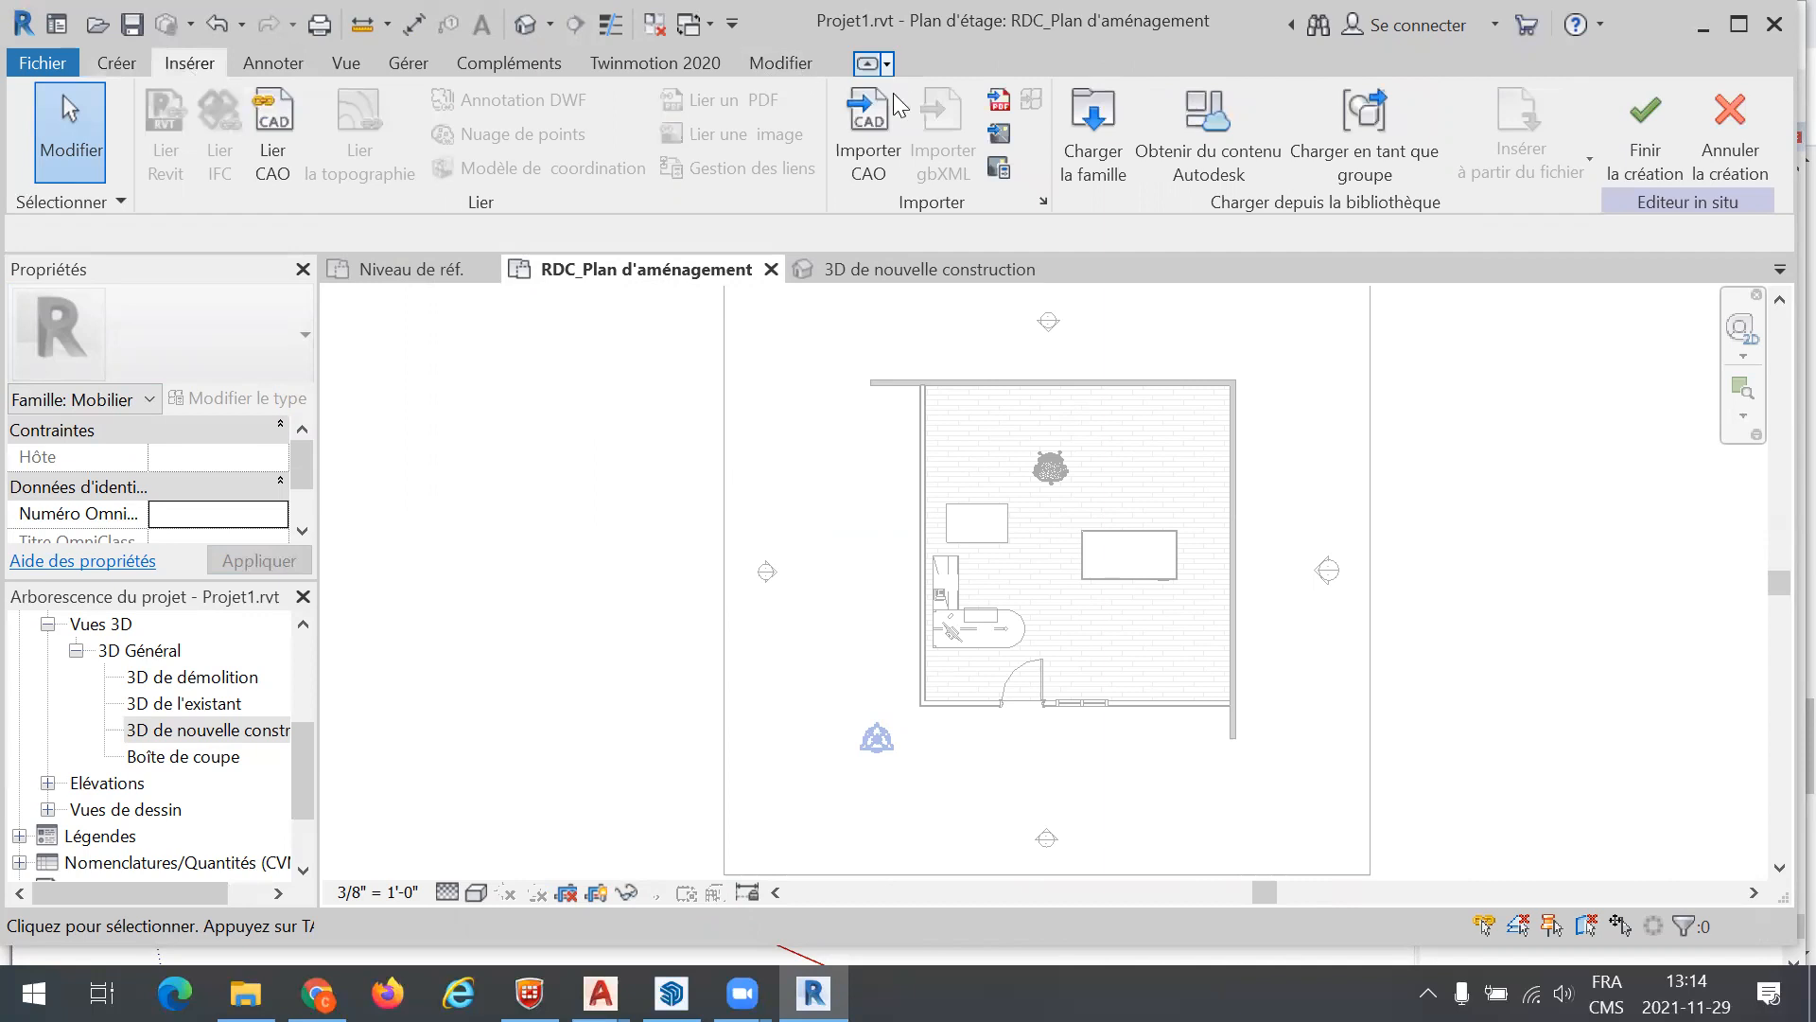
left_click(871, 135)
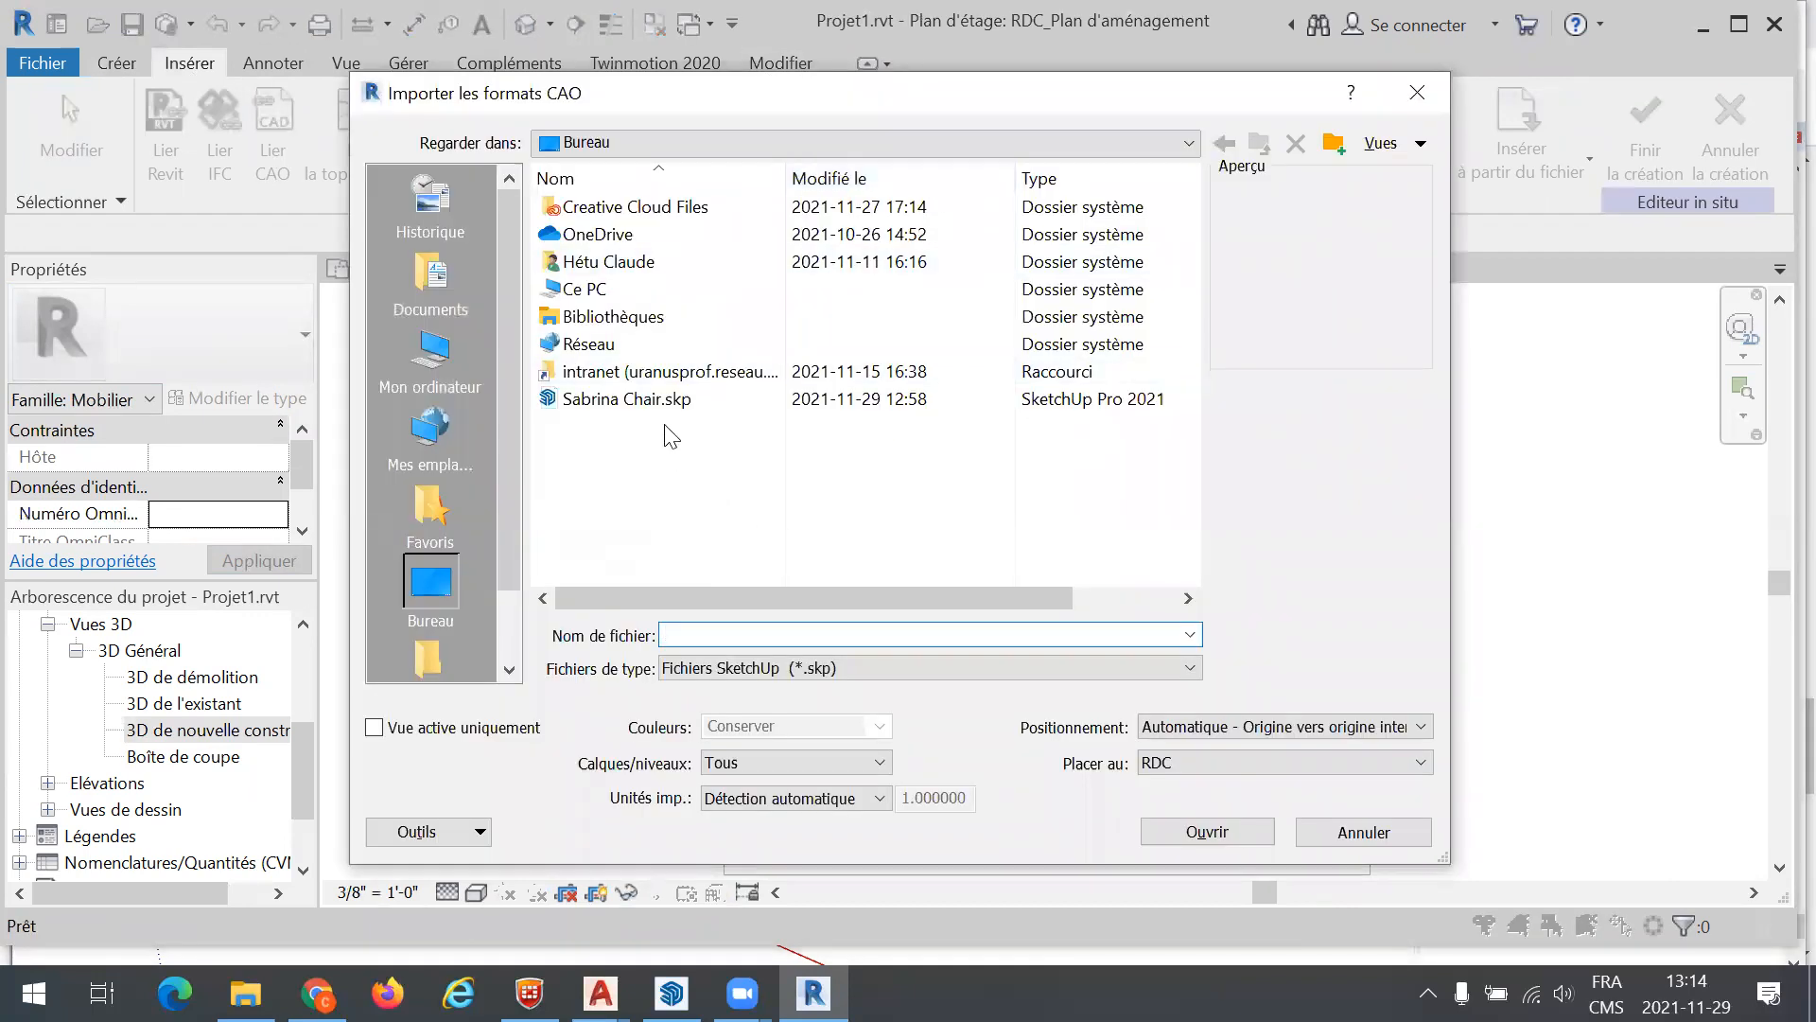
left_click(631, 404)
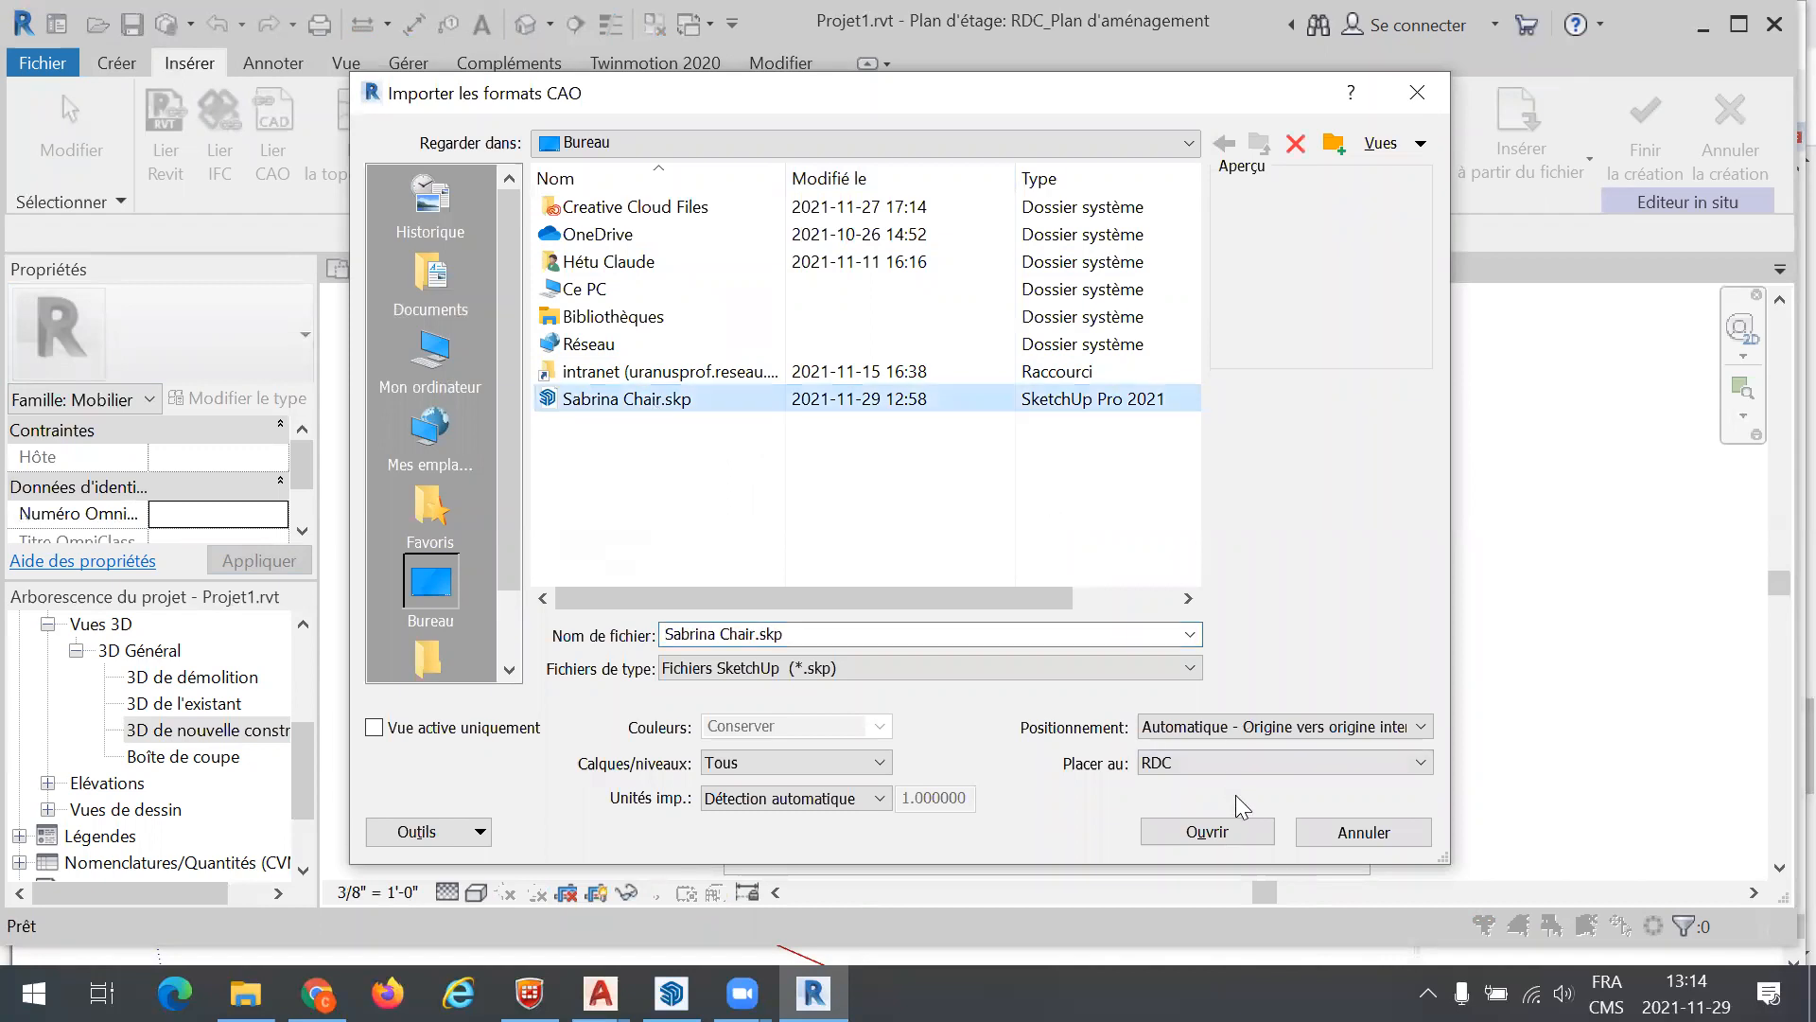
left_click(1218, 834)
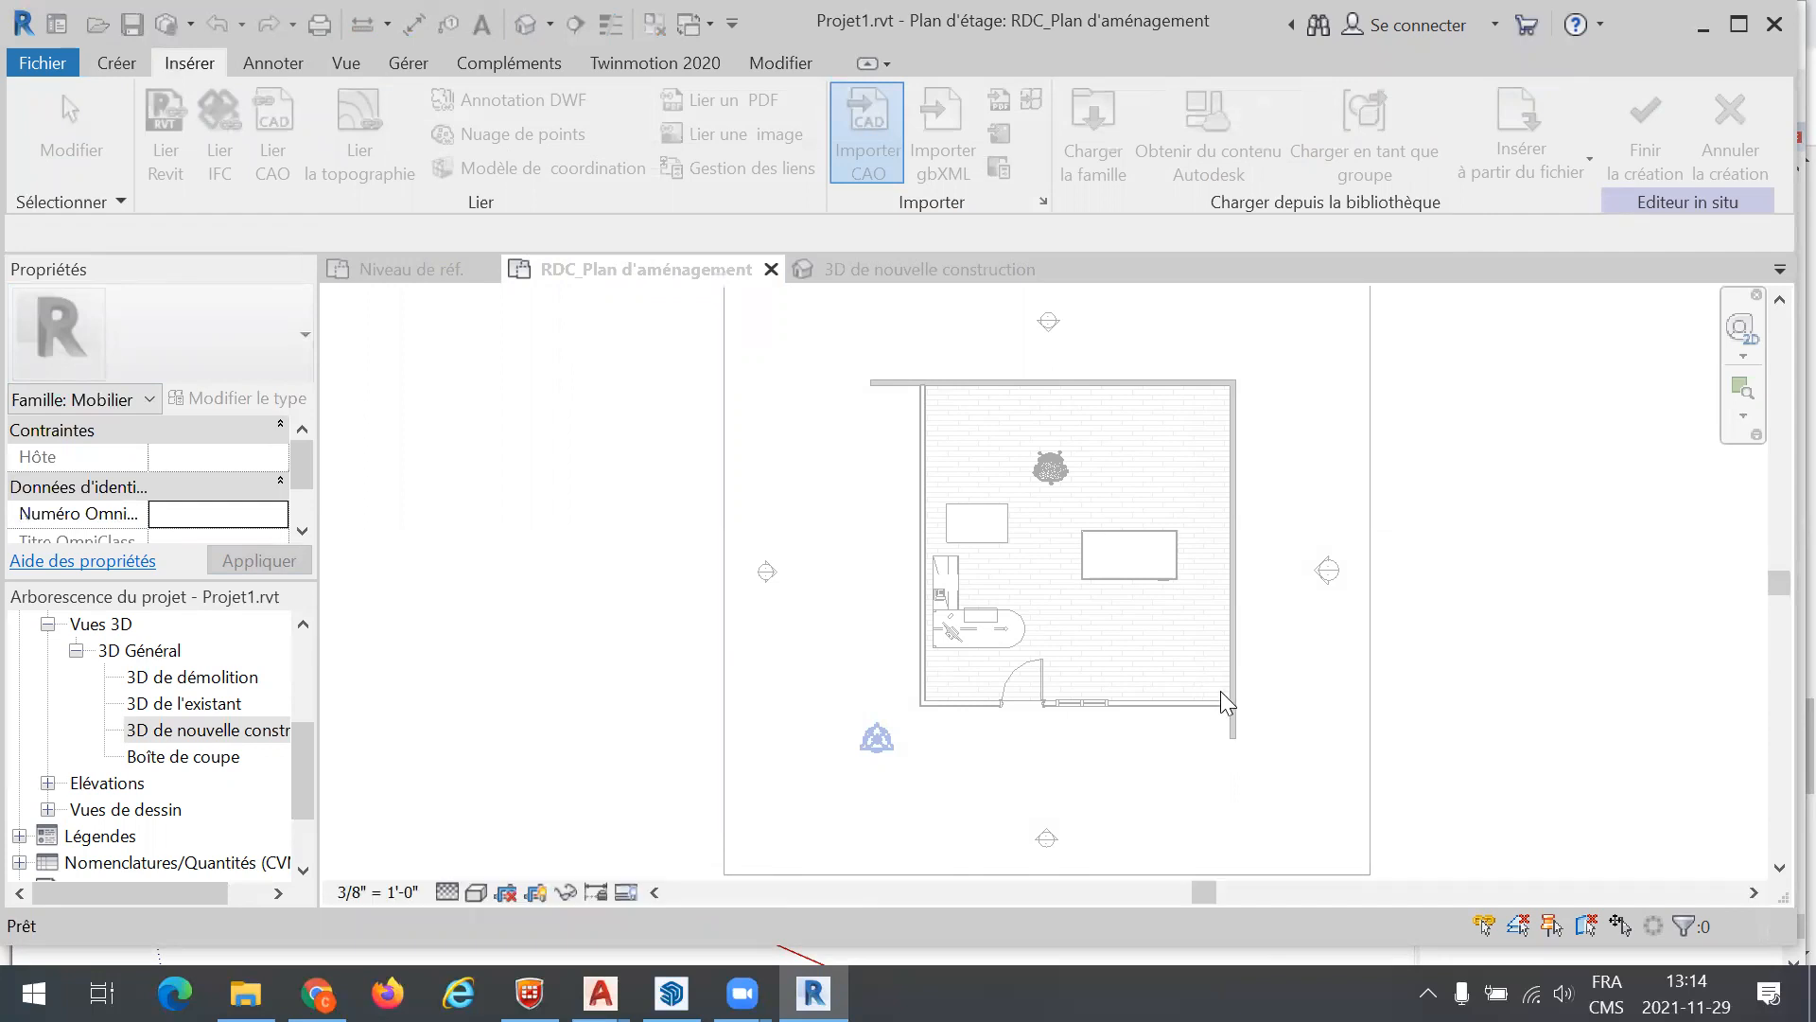
key("Escape")
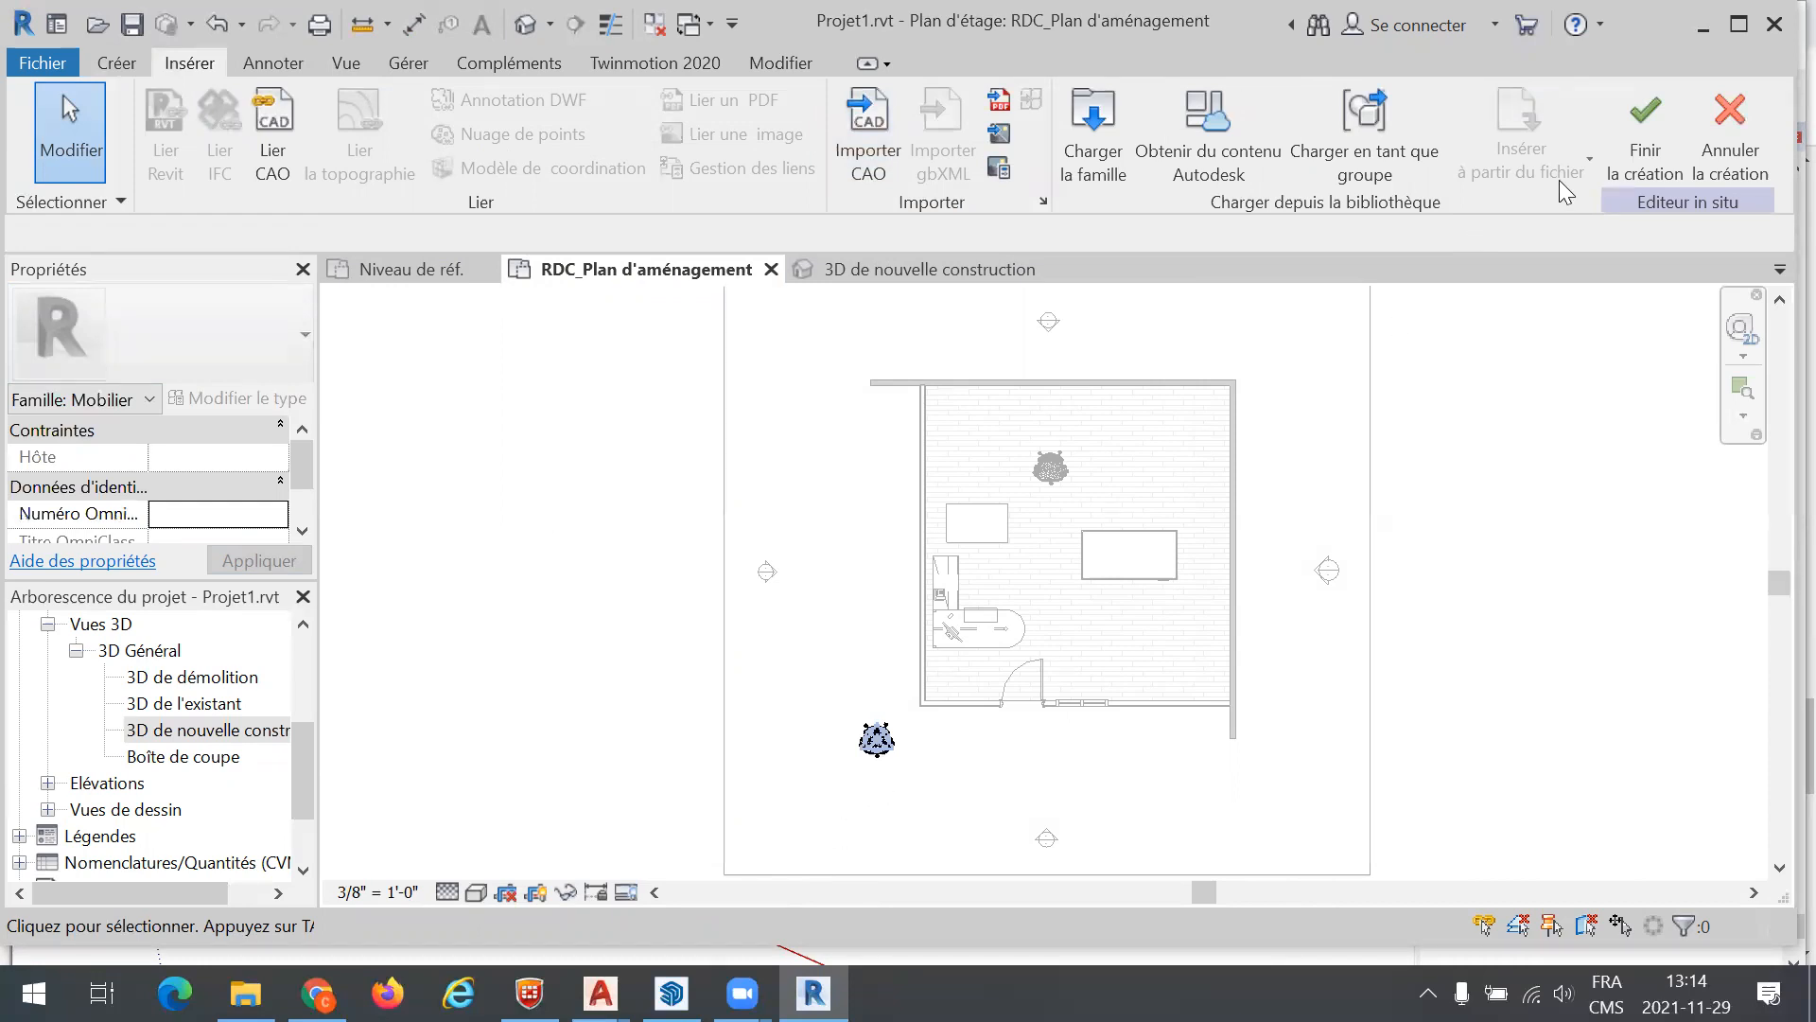
left_click(1646, 133)
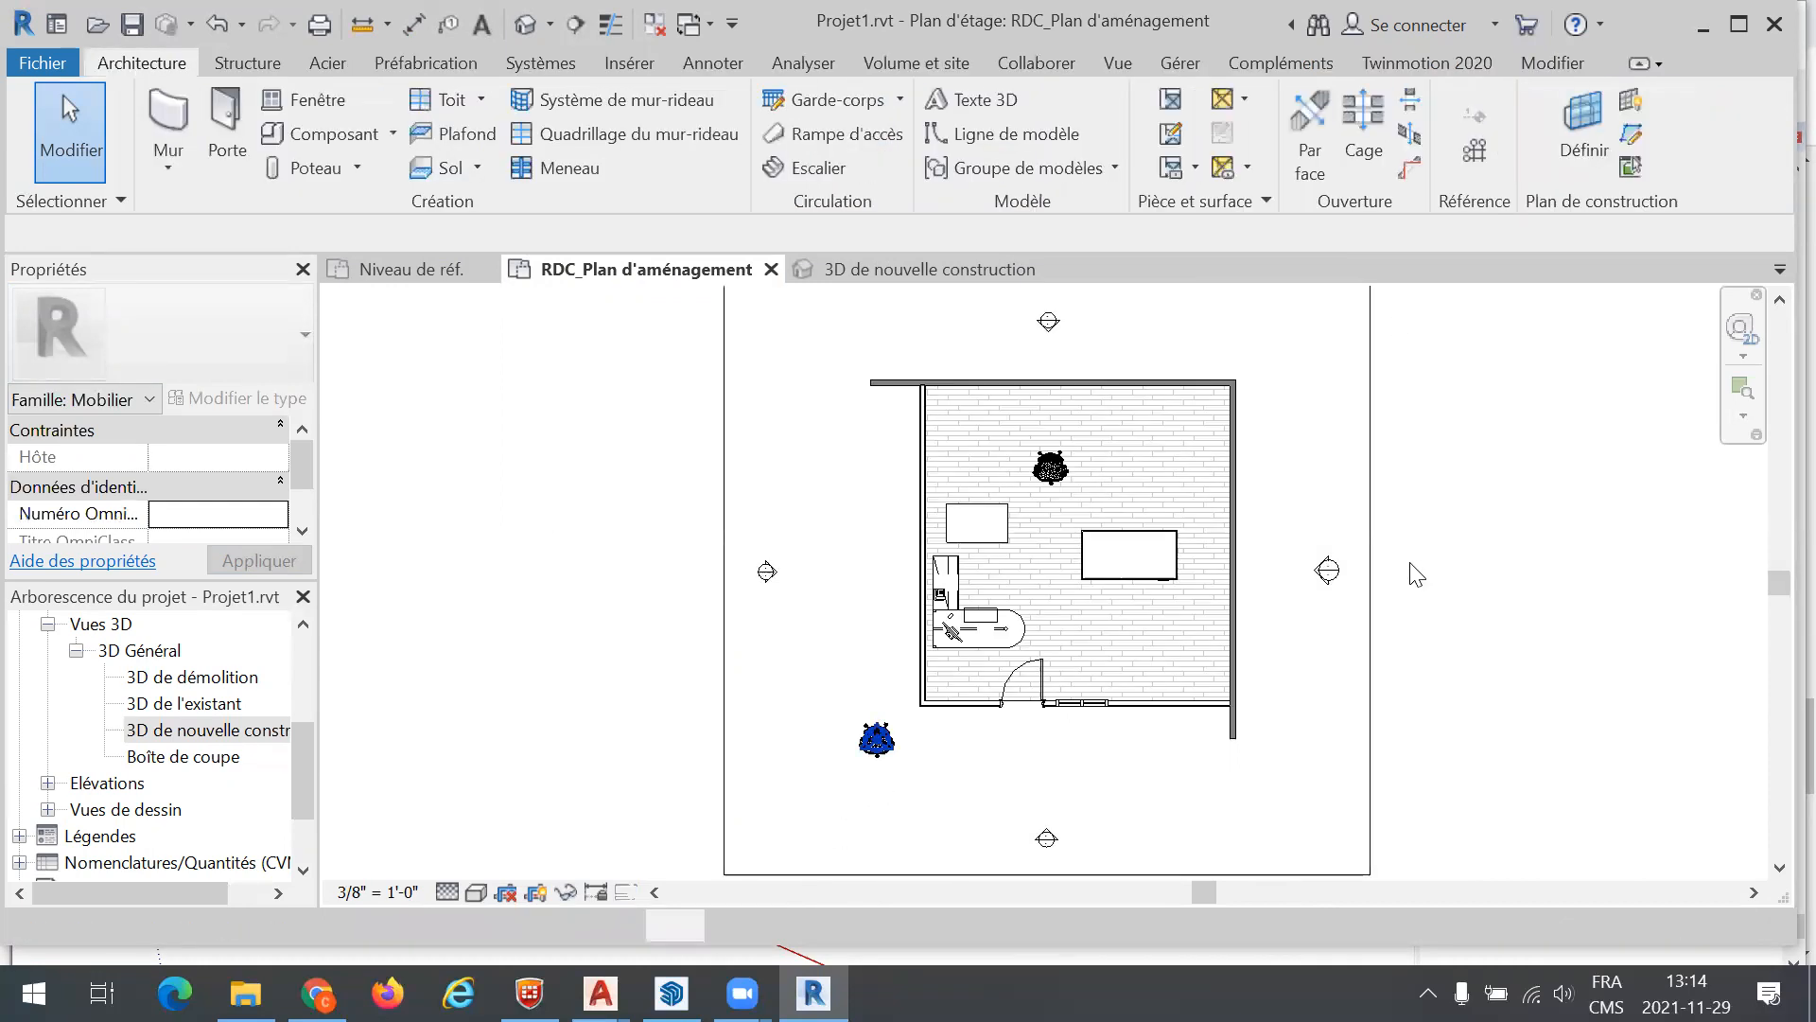
Move the in-place chair from outside the lower-left corner of the walls into the room, above the desk and right of the existing chair
left_click(888, 752)
left_click(615, 160)
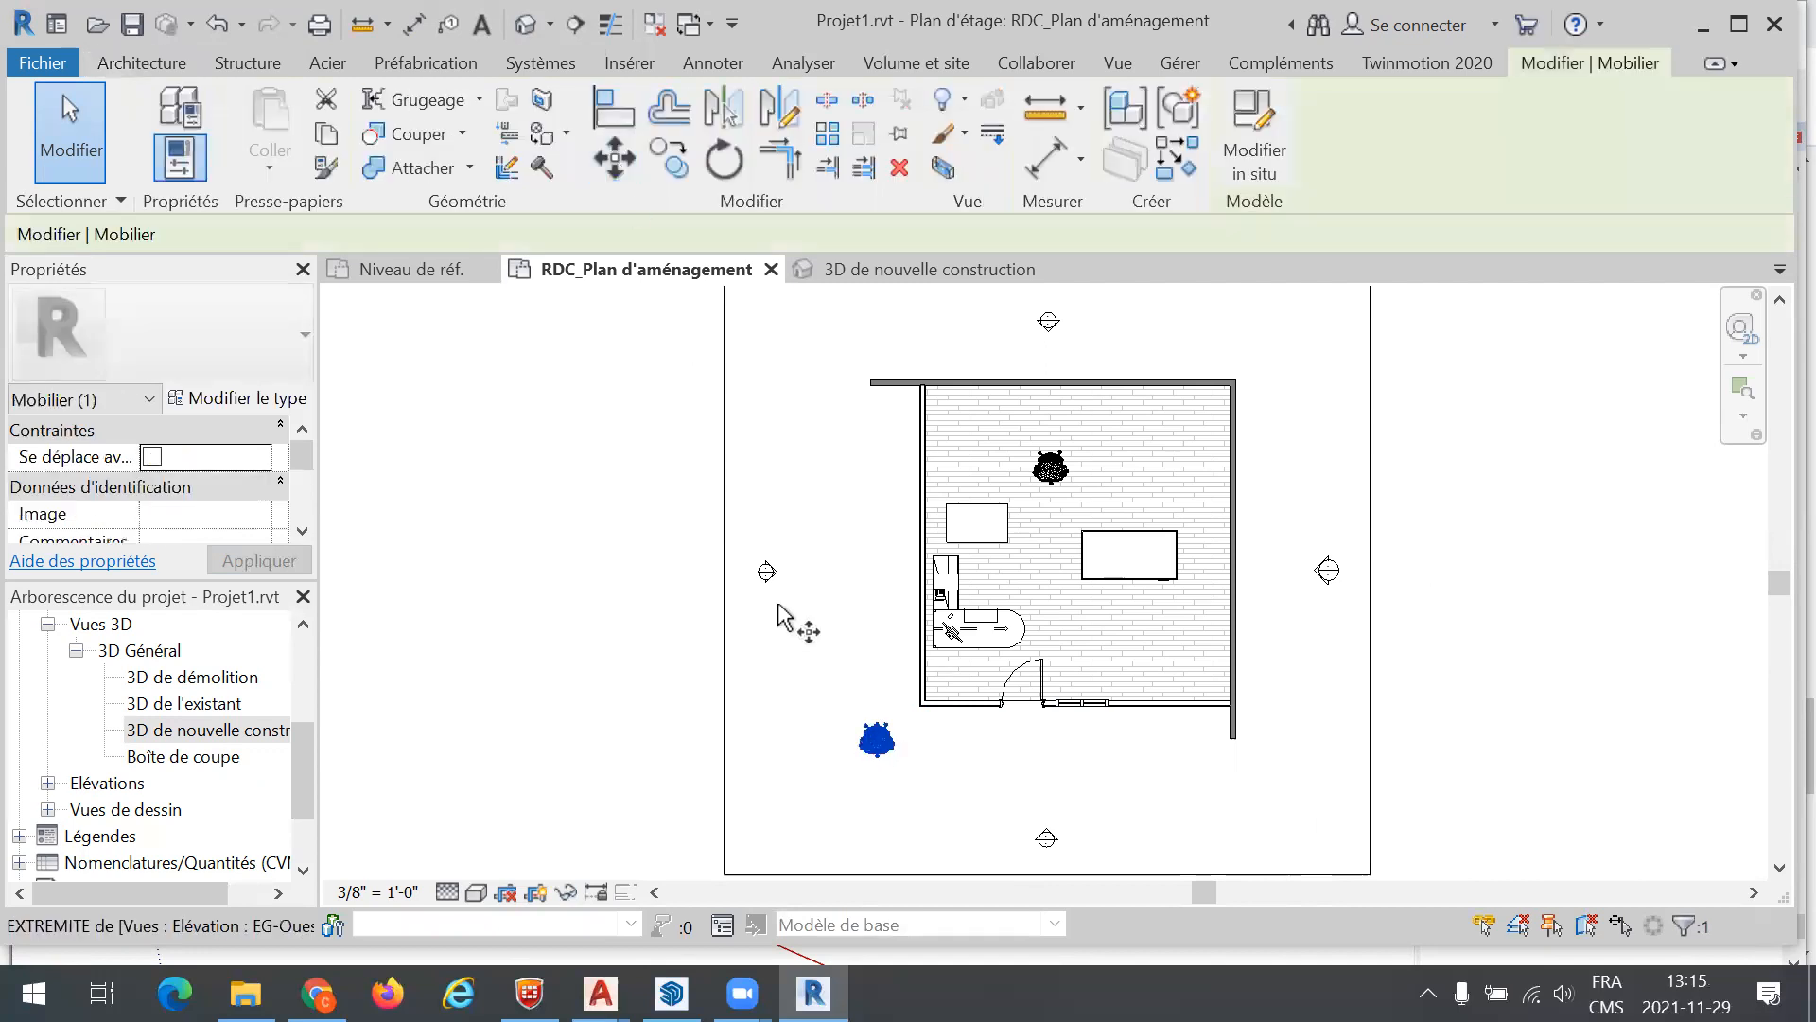
left_click(873, 724)
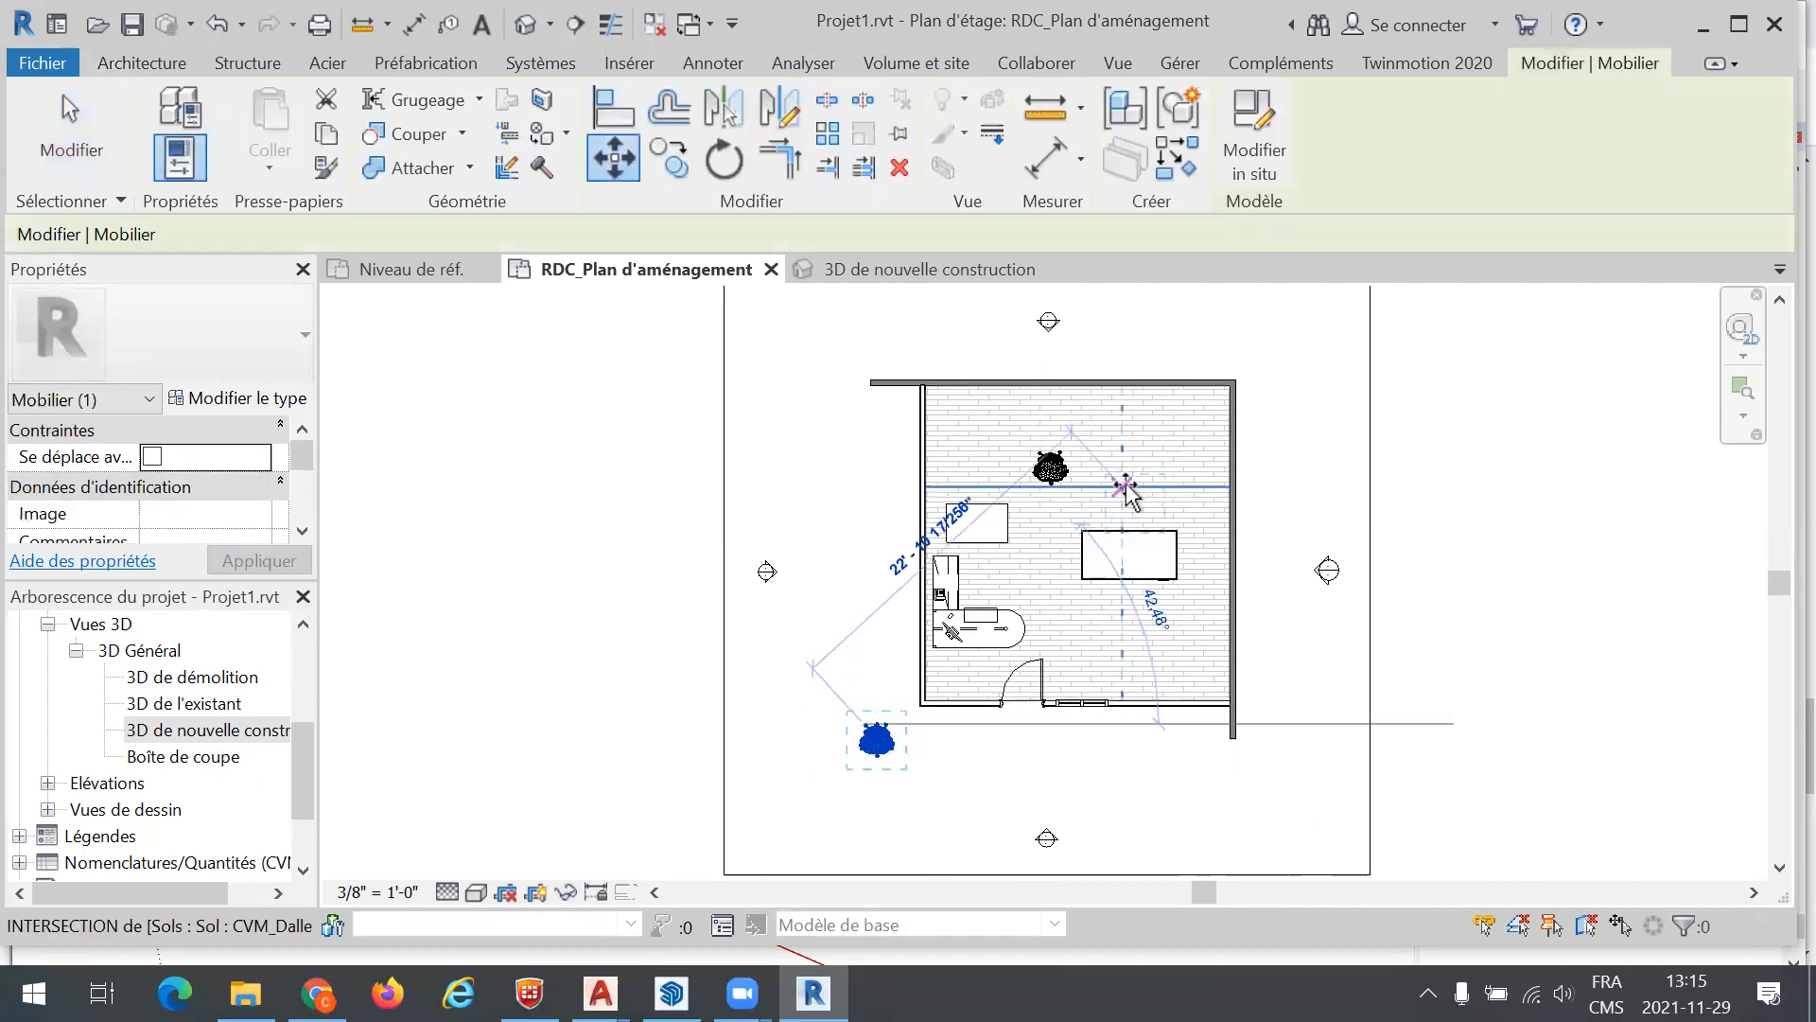
left_click(1149, 459)
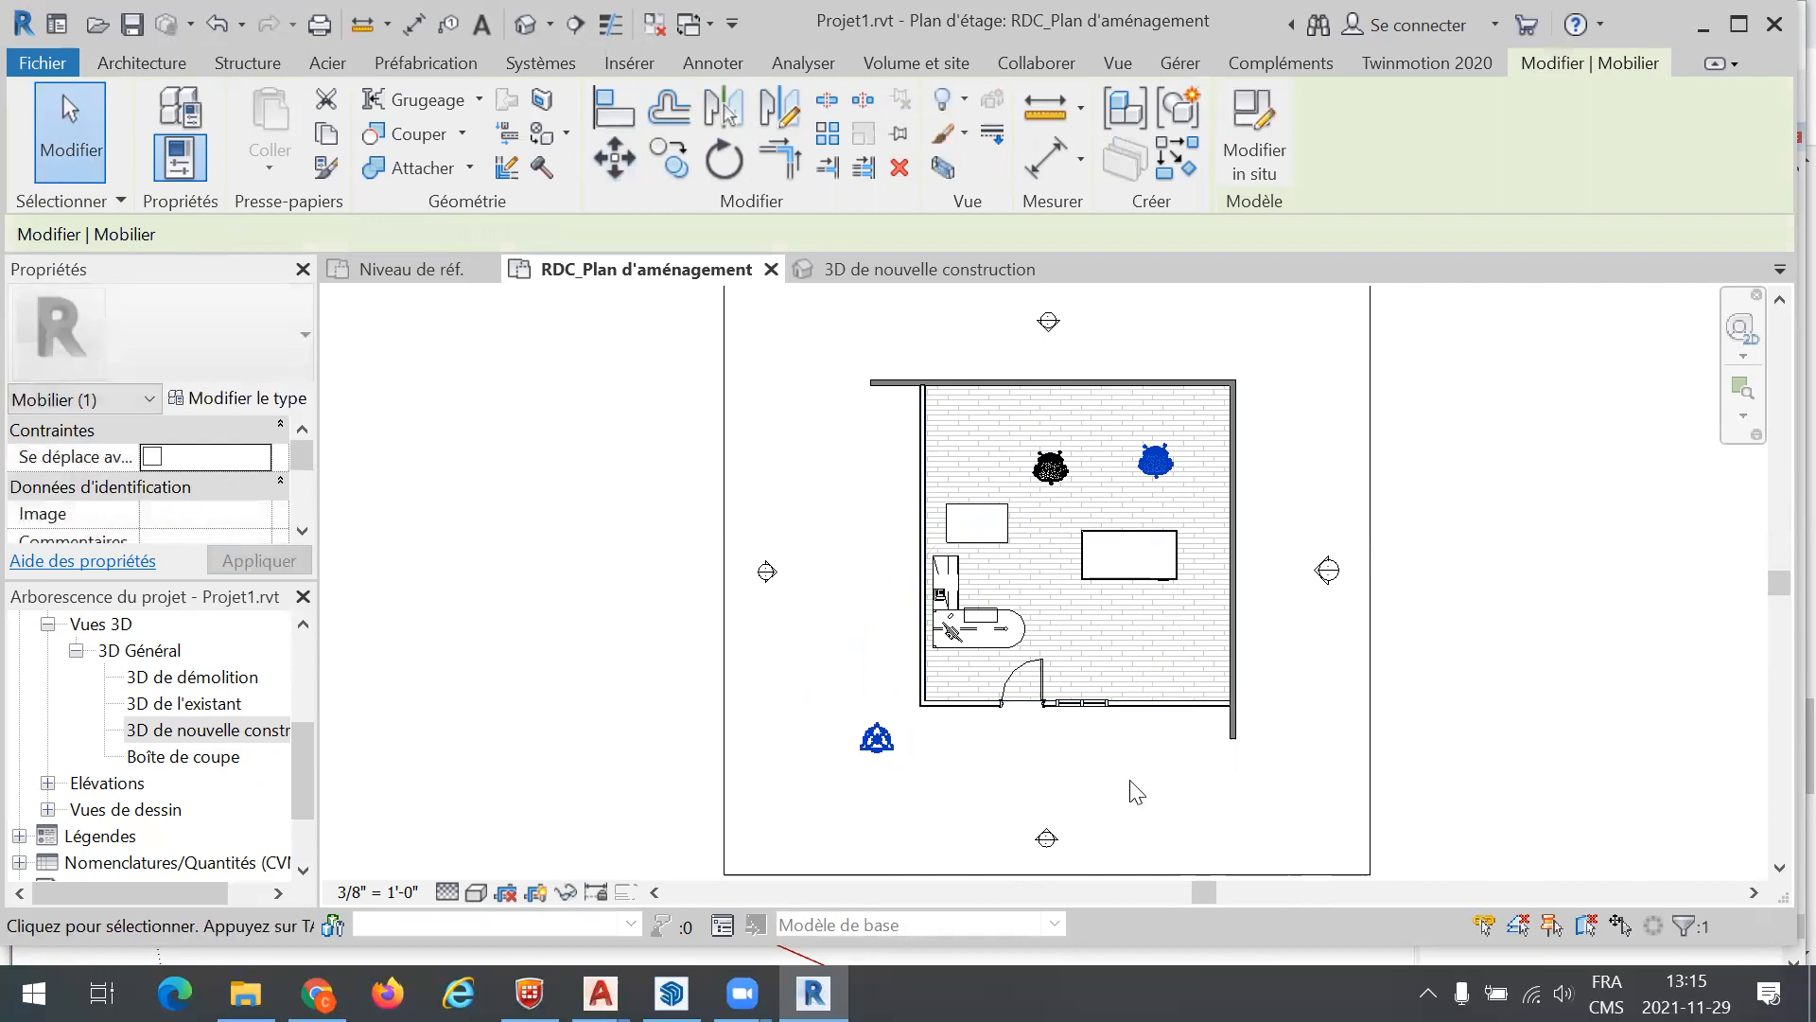